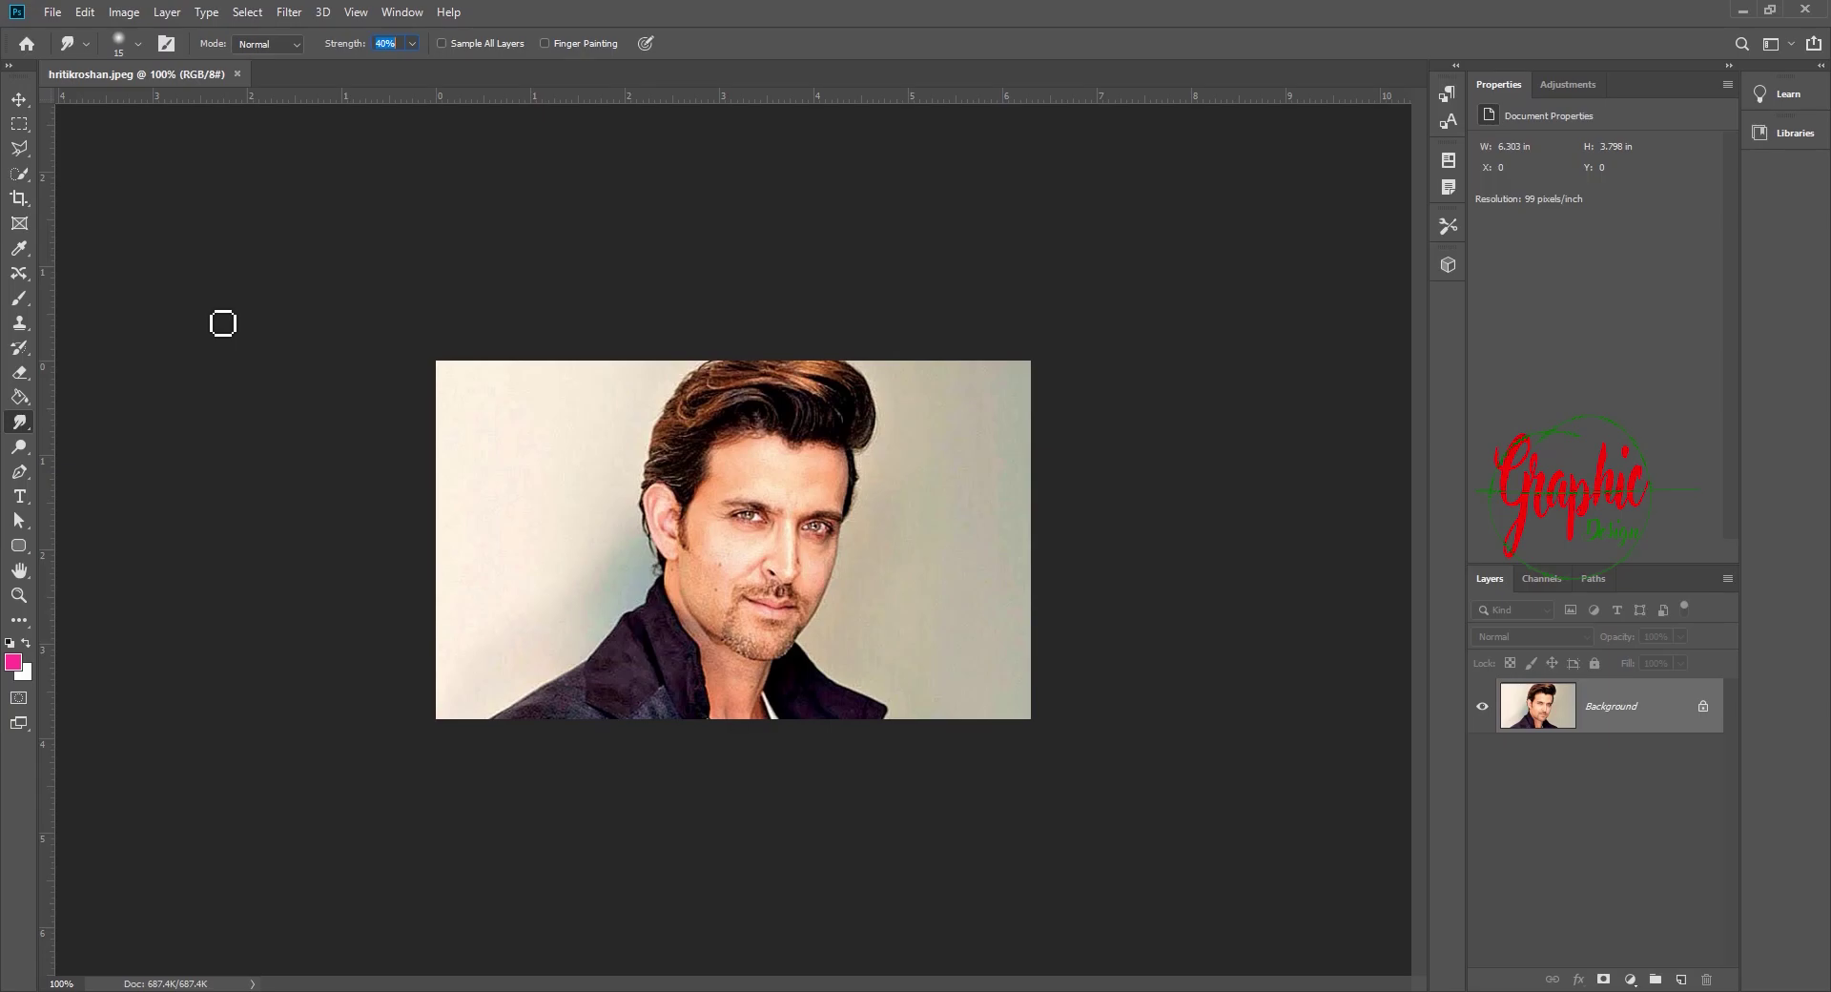
# Cut the man in hrithikroshan.jpeg out onto a new transparent Background copy layer with Select Subject and Select and Mask
pyautogui.click(19, 174)
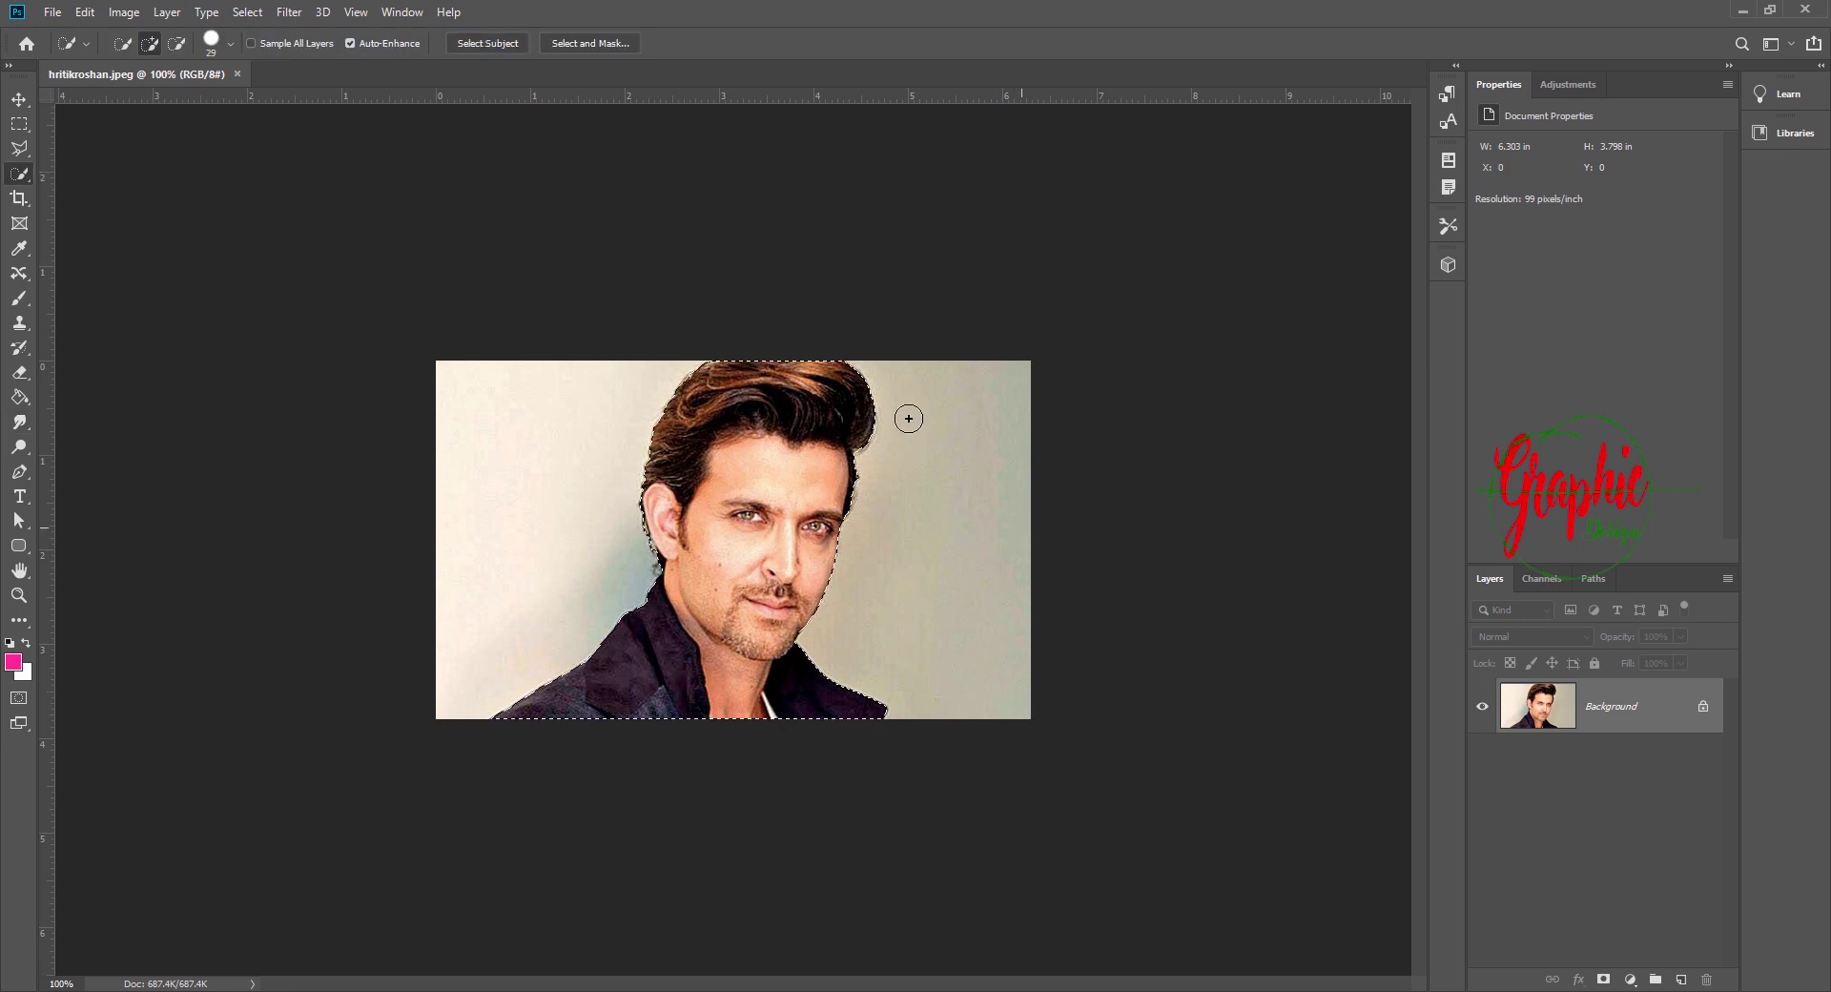
pyautogui.click(587, 43)
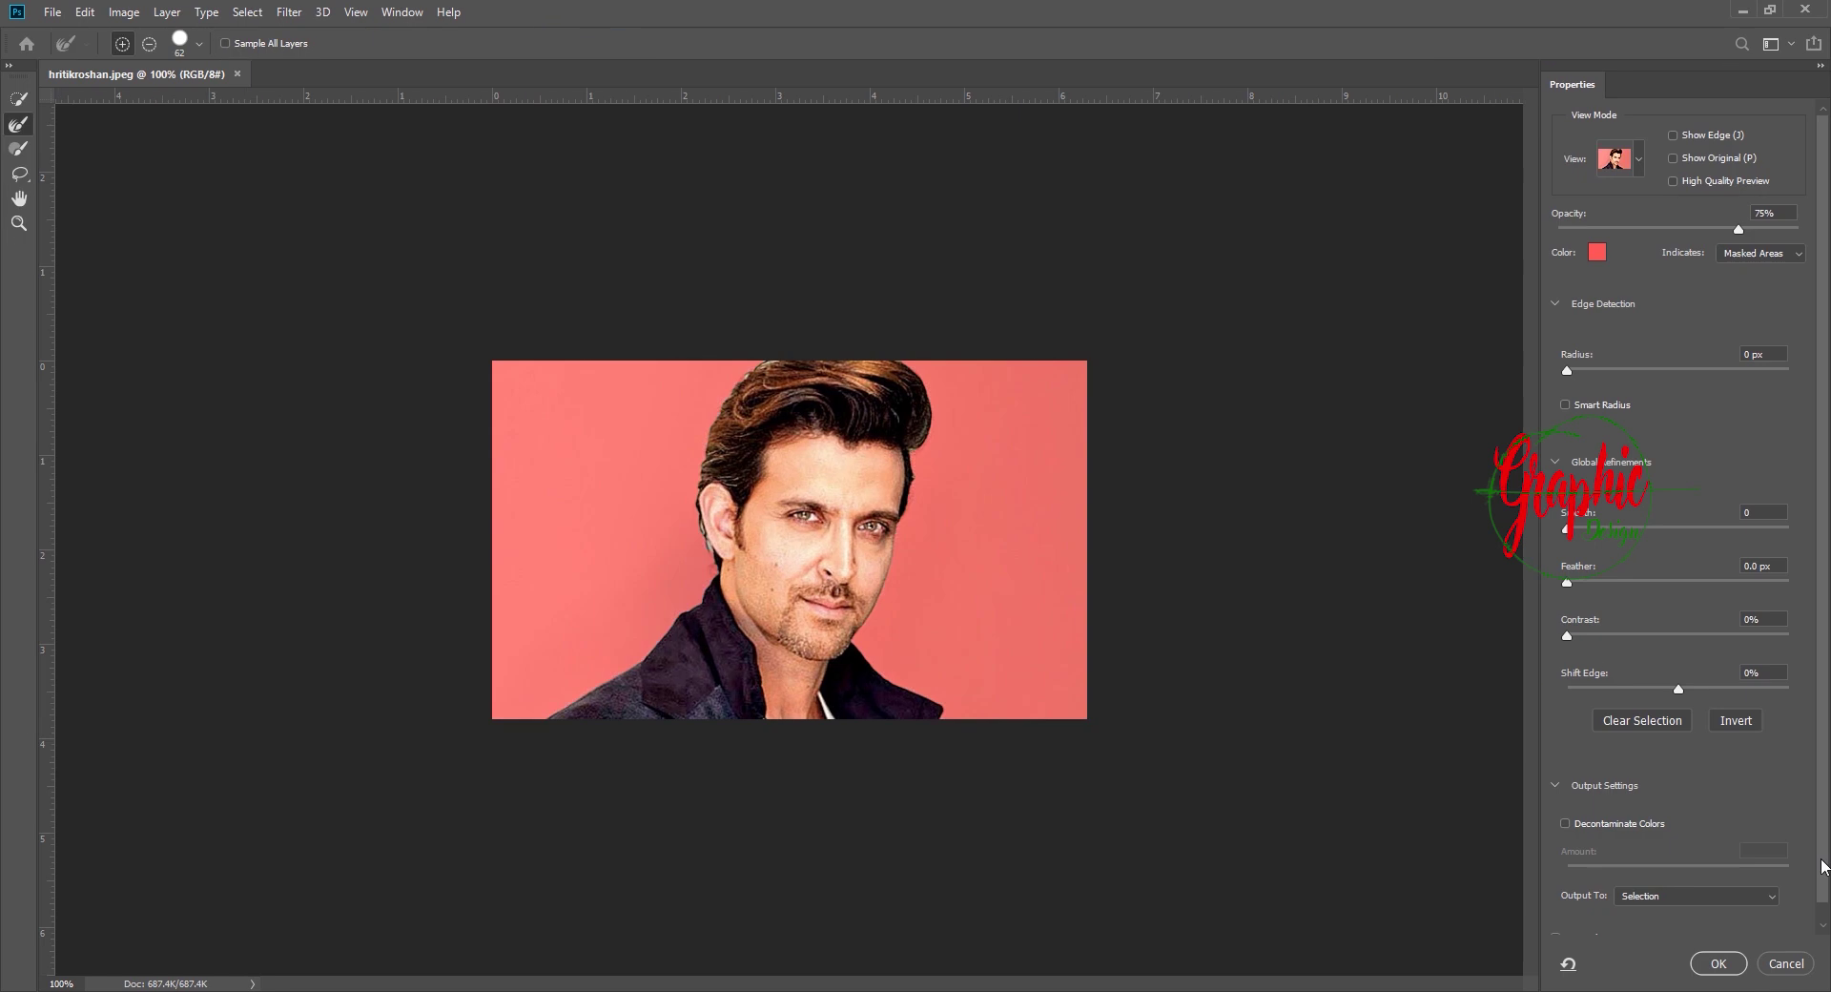
pyautogui.click(1761, 903)
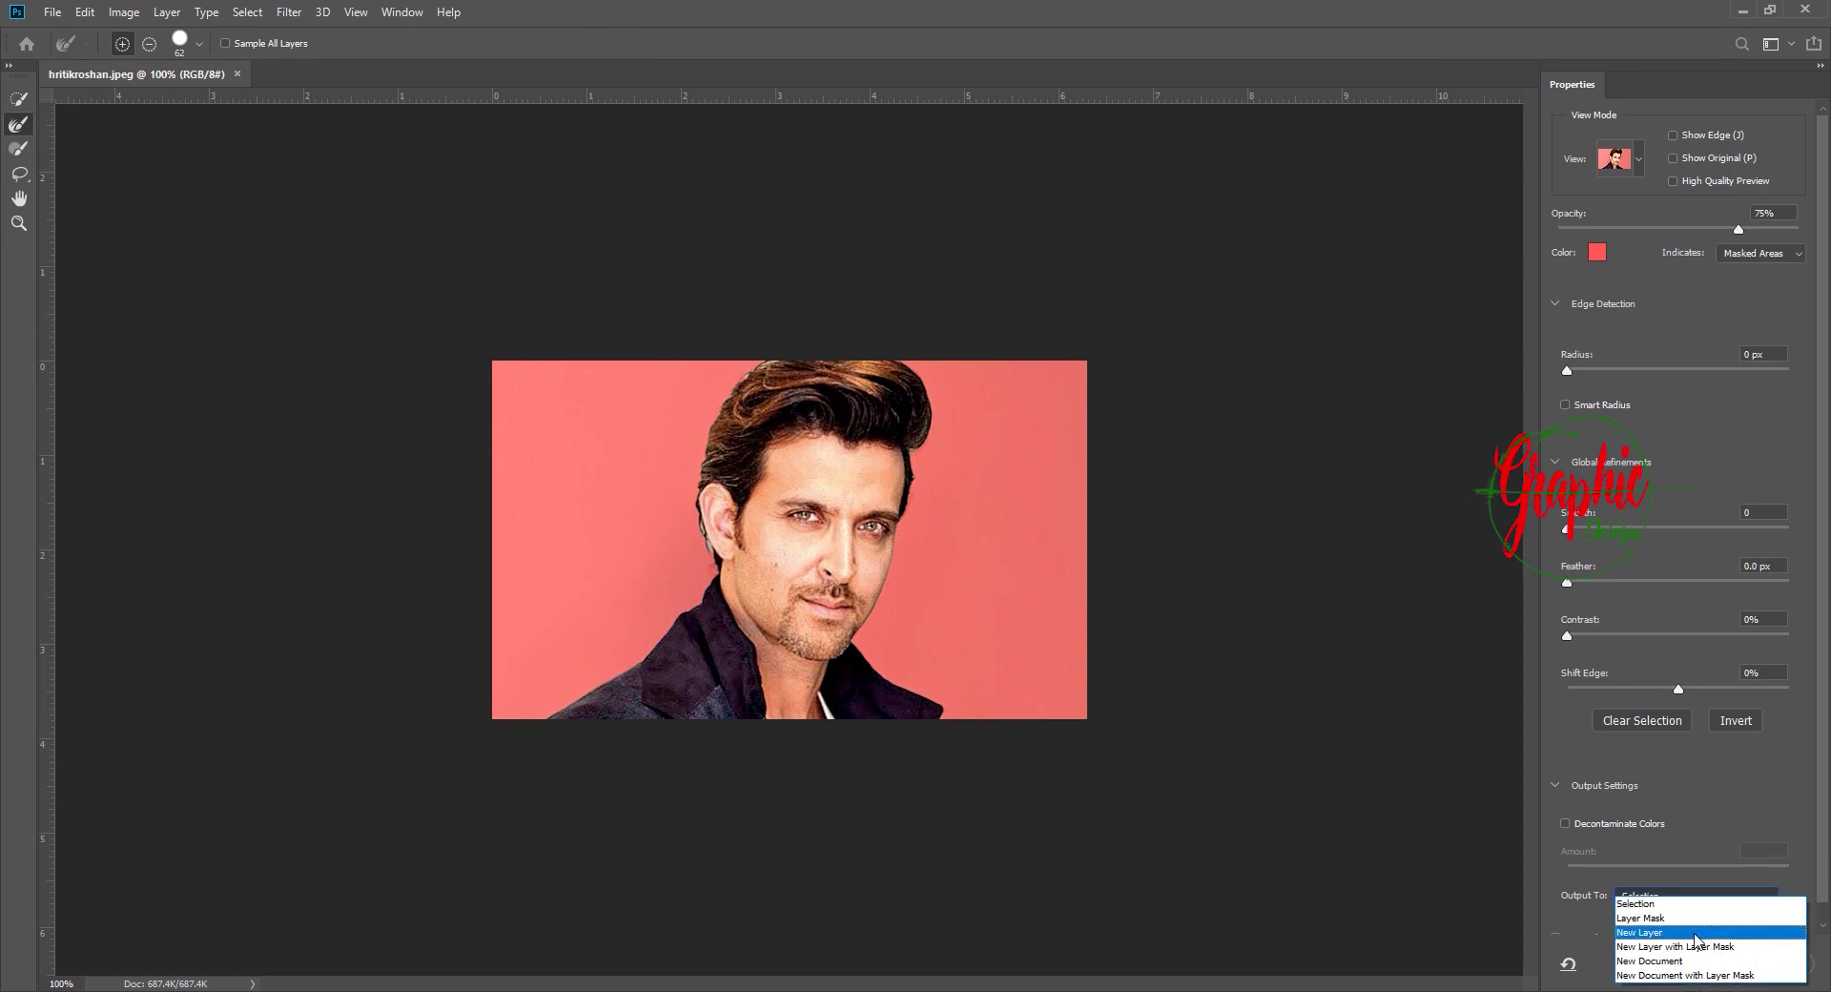
pyautogui.click(1694, 931)
pyautogui.click(1718, 969)
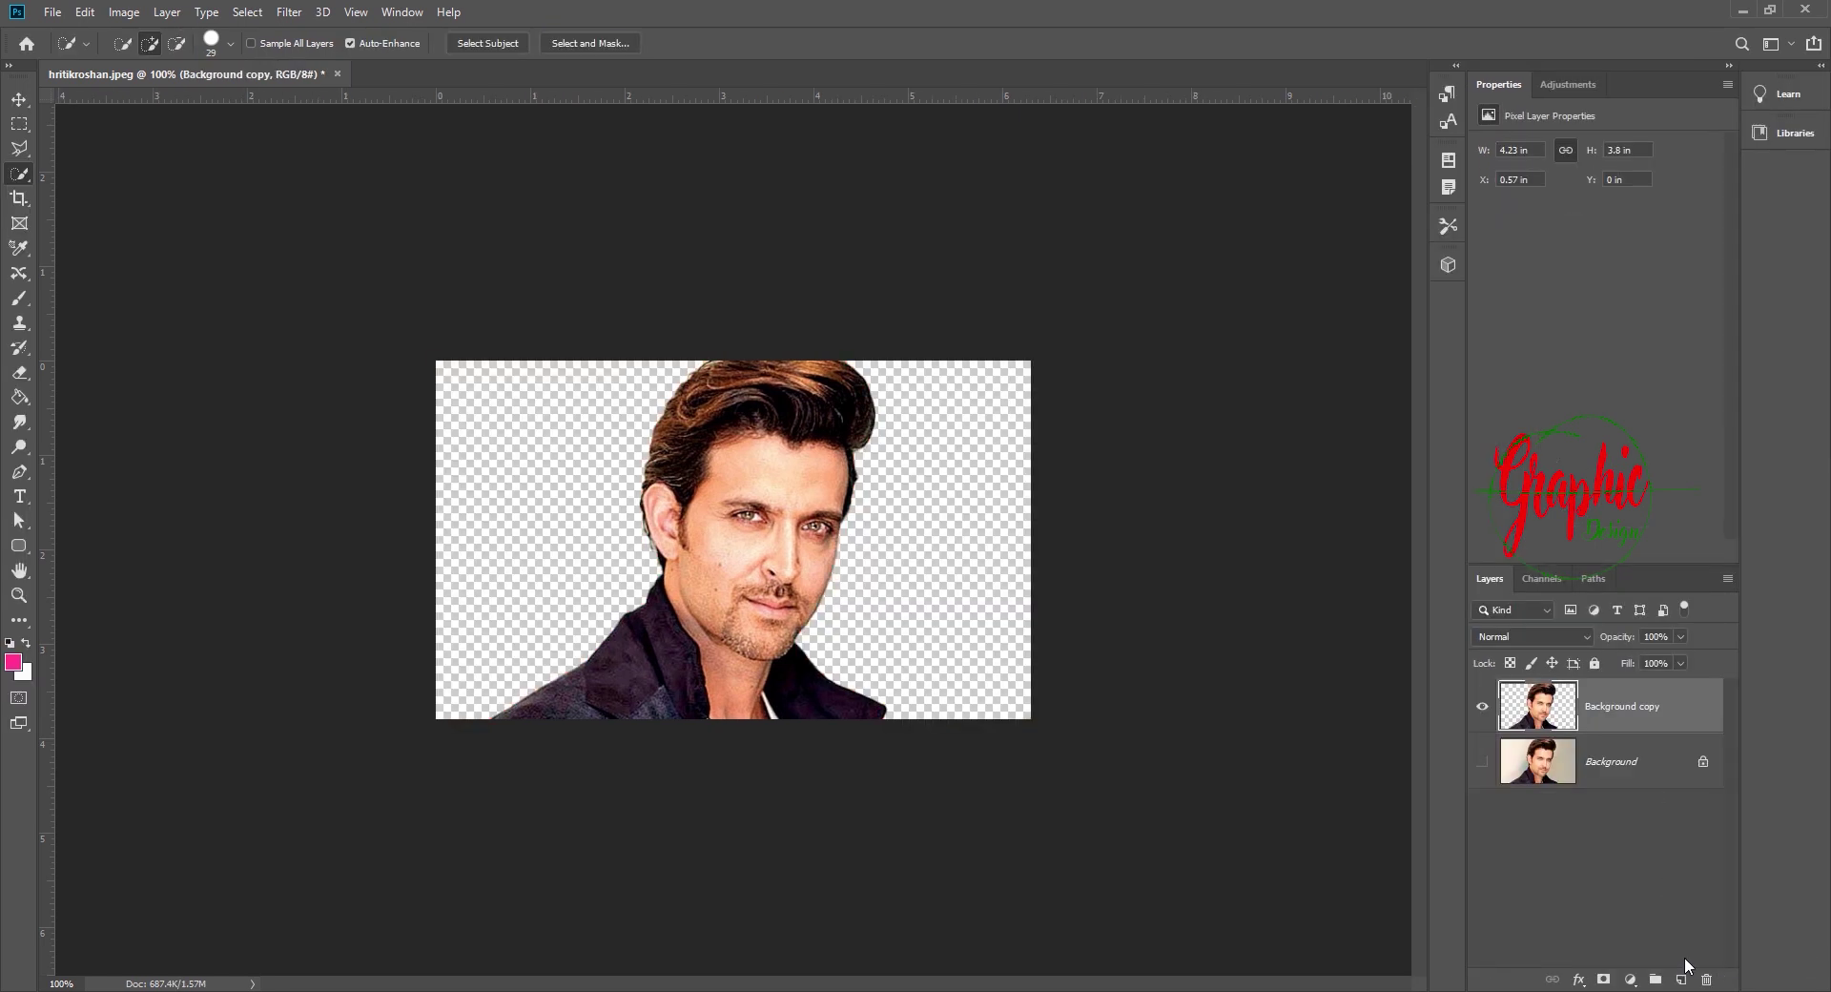
# Add a white-filled Layer 1 beneath the Background copy portrait and zoom to 300%
pyautogui.click(1681, 979)
pyautogui.click(85, 12)
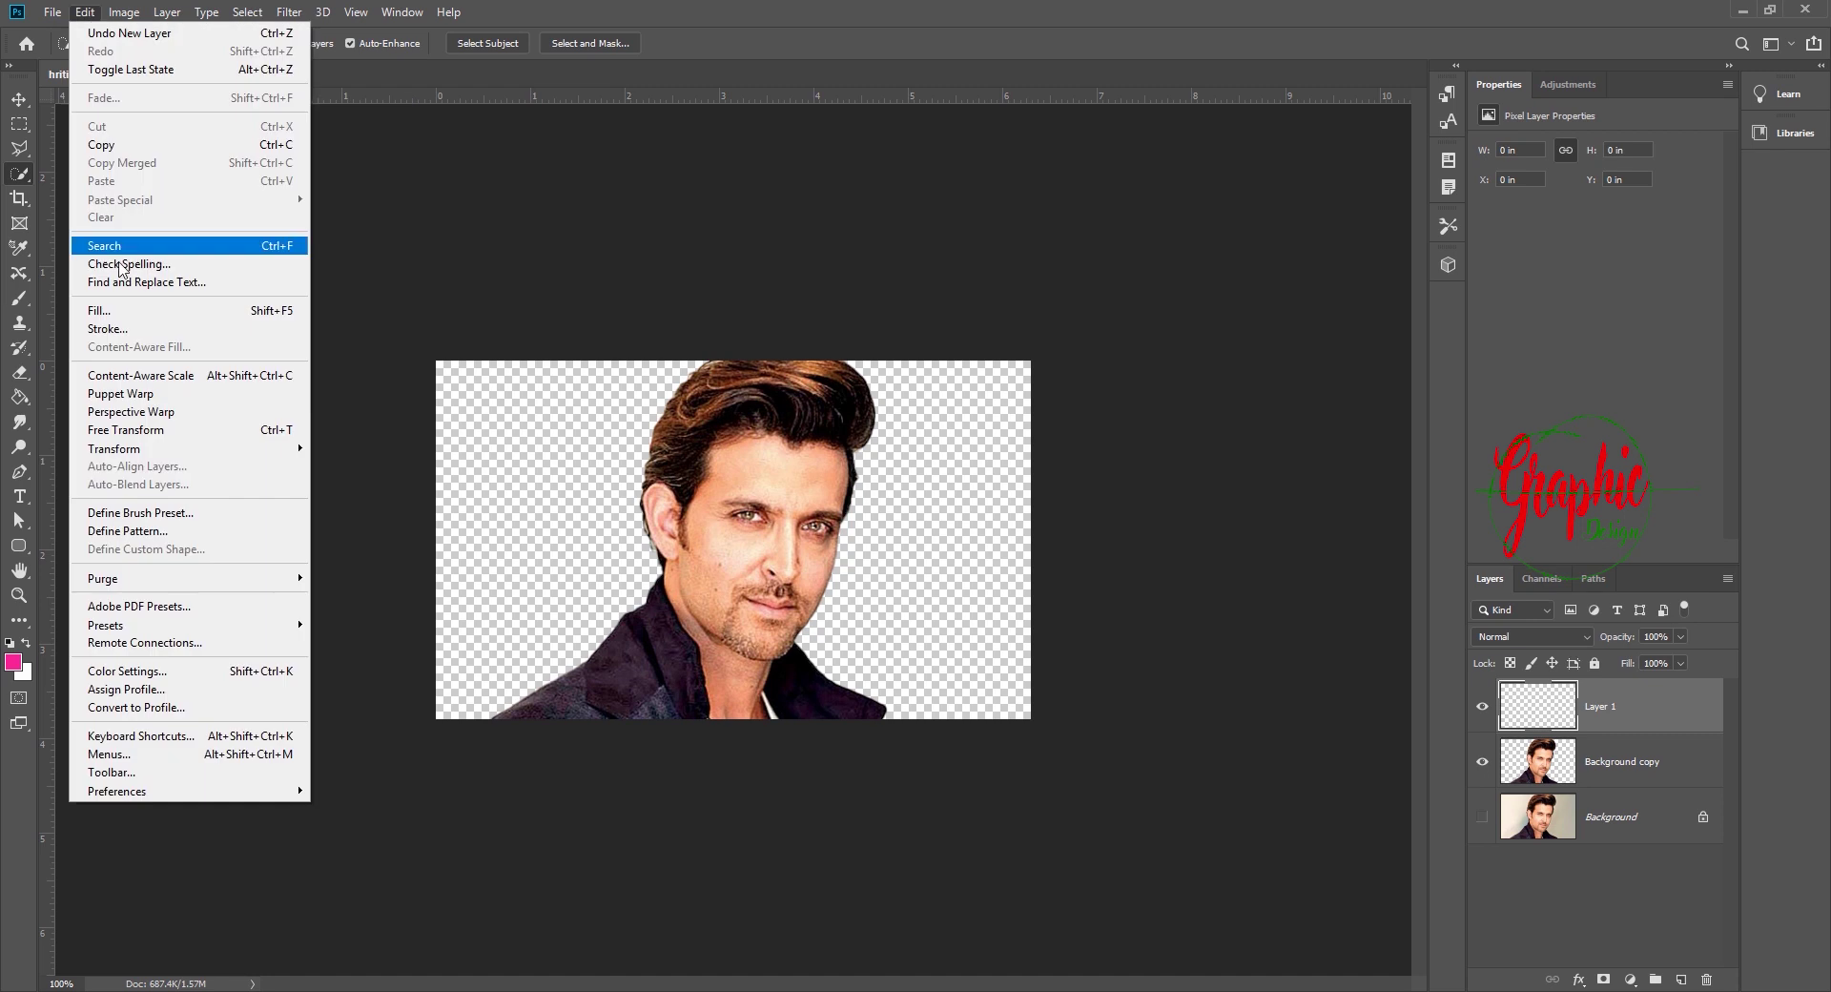
pyautogui.click(135, 306)
pyautogui.click(1034, 268)
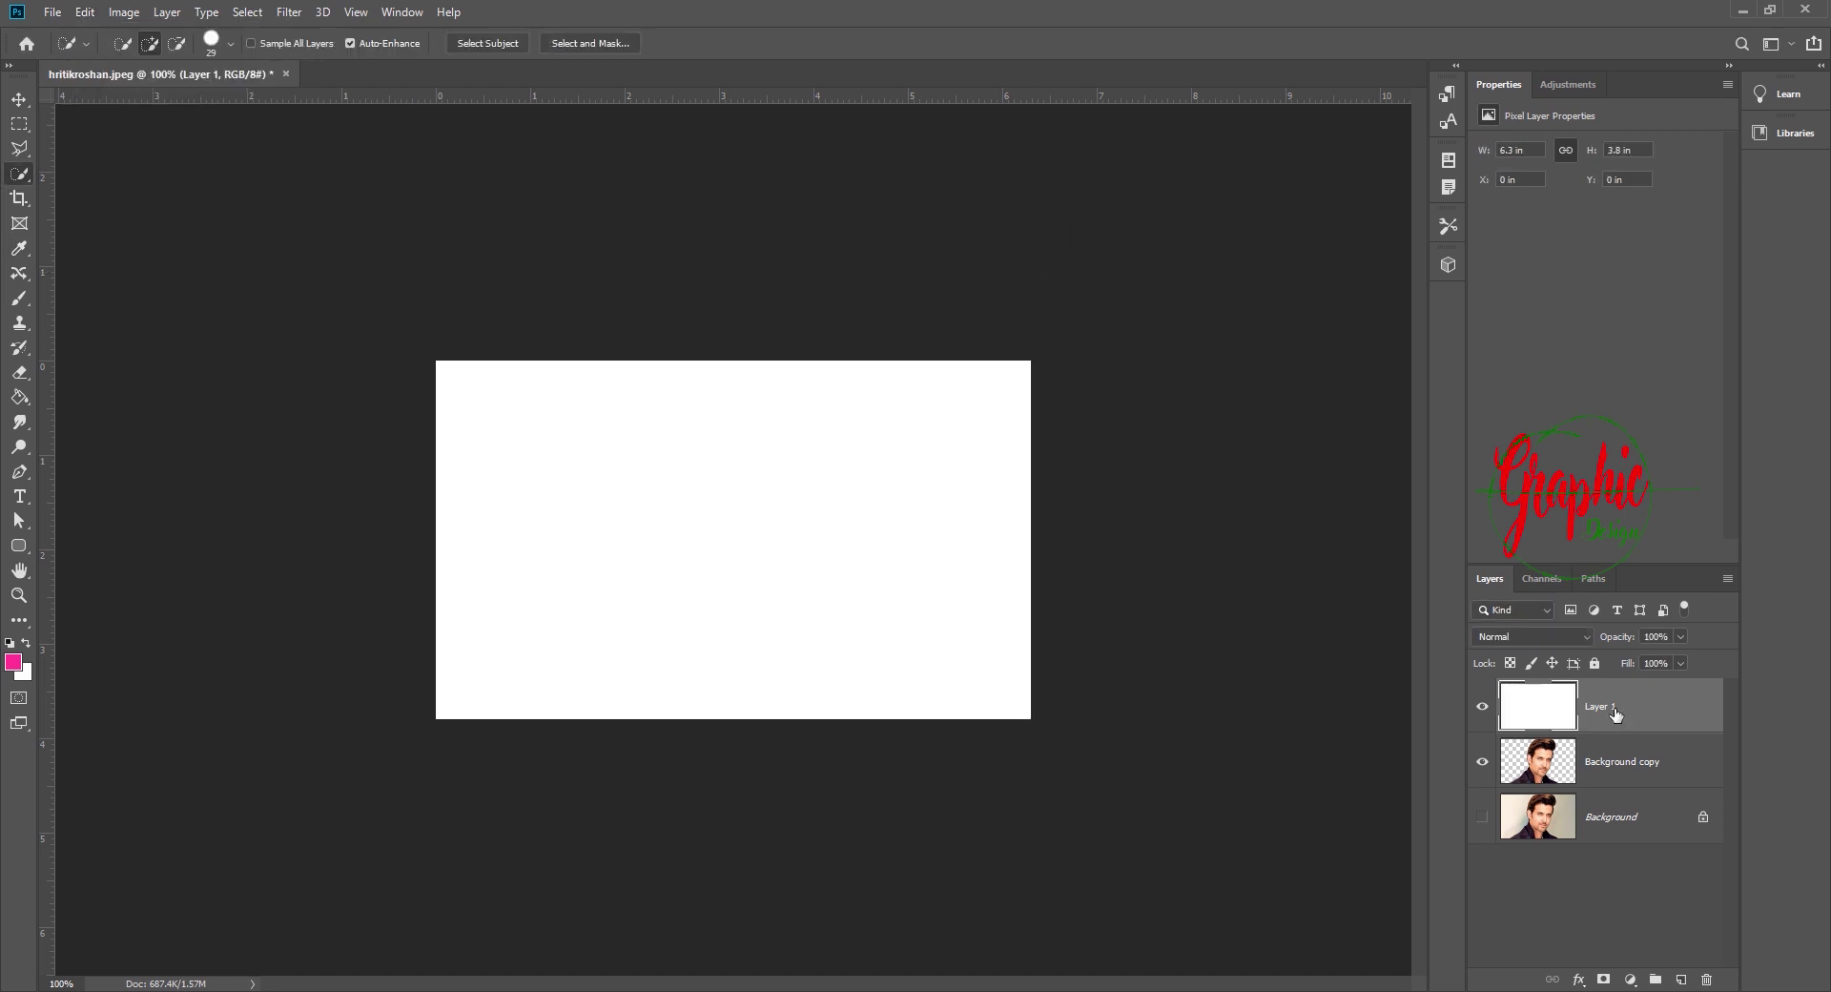
pyautogui.moveTo(1616, 760); pyautogui.dragTo(1619, 706)
pyautogui.hotkey('ctrl', '+')
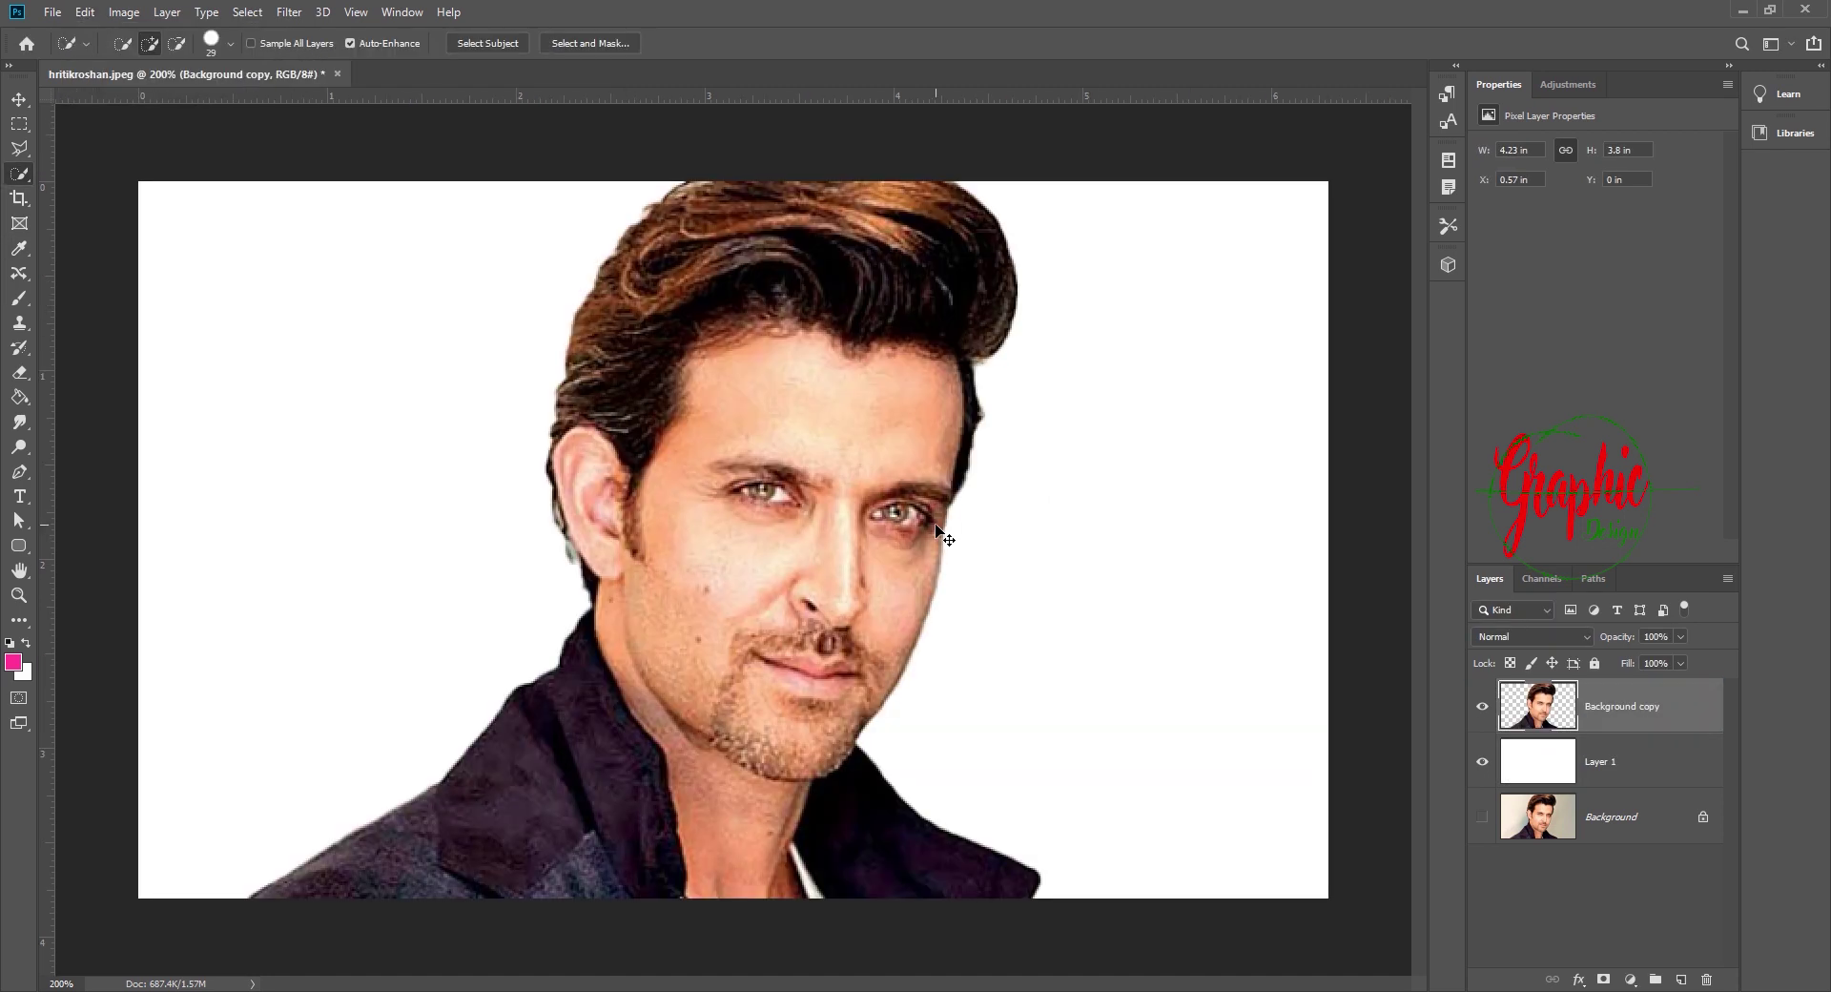
pyautogui.hotkey('ctrl', '+')
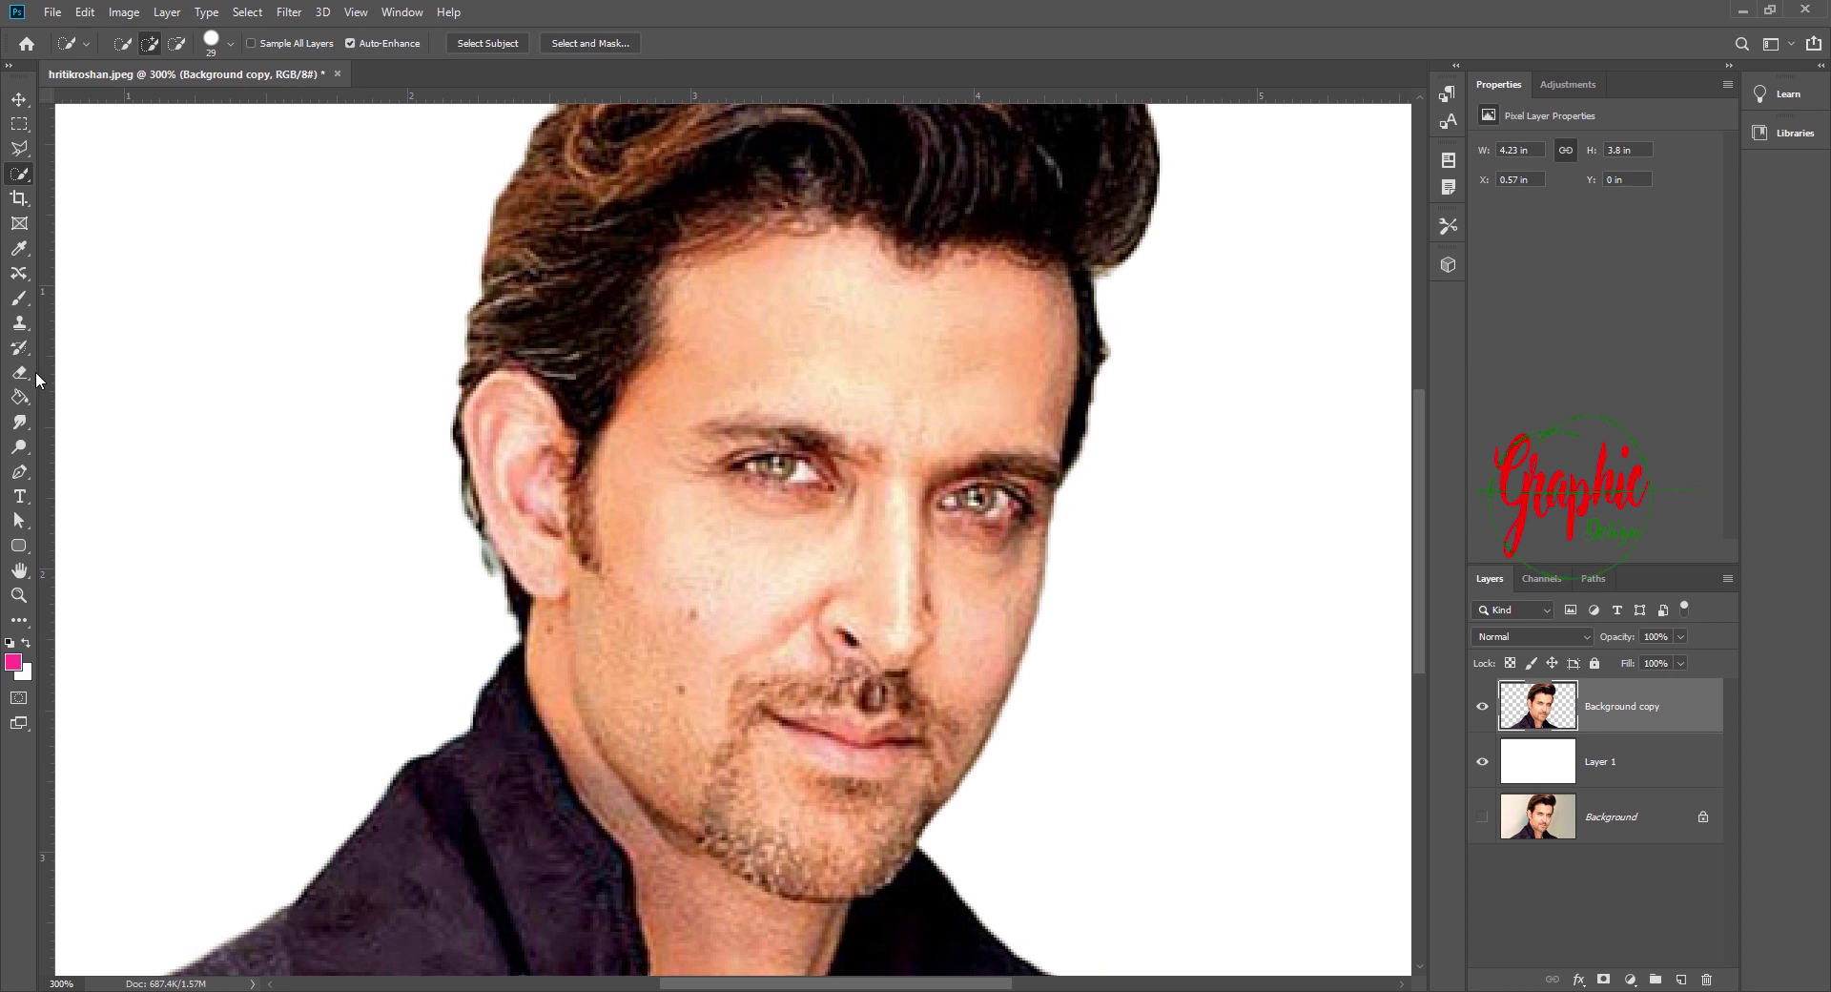
# Switch to the Smudge tool with the Soft Round Pressure Opacity and Flow brush
pyautogui.click(20, 426)
pyautogui.rightClick(21, 431)
pyautogui.click(86, 462)
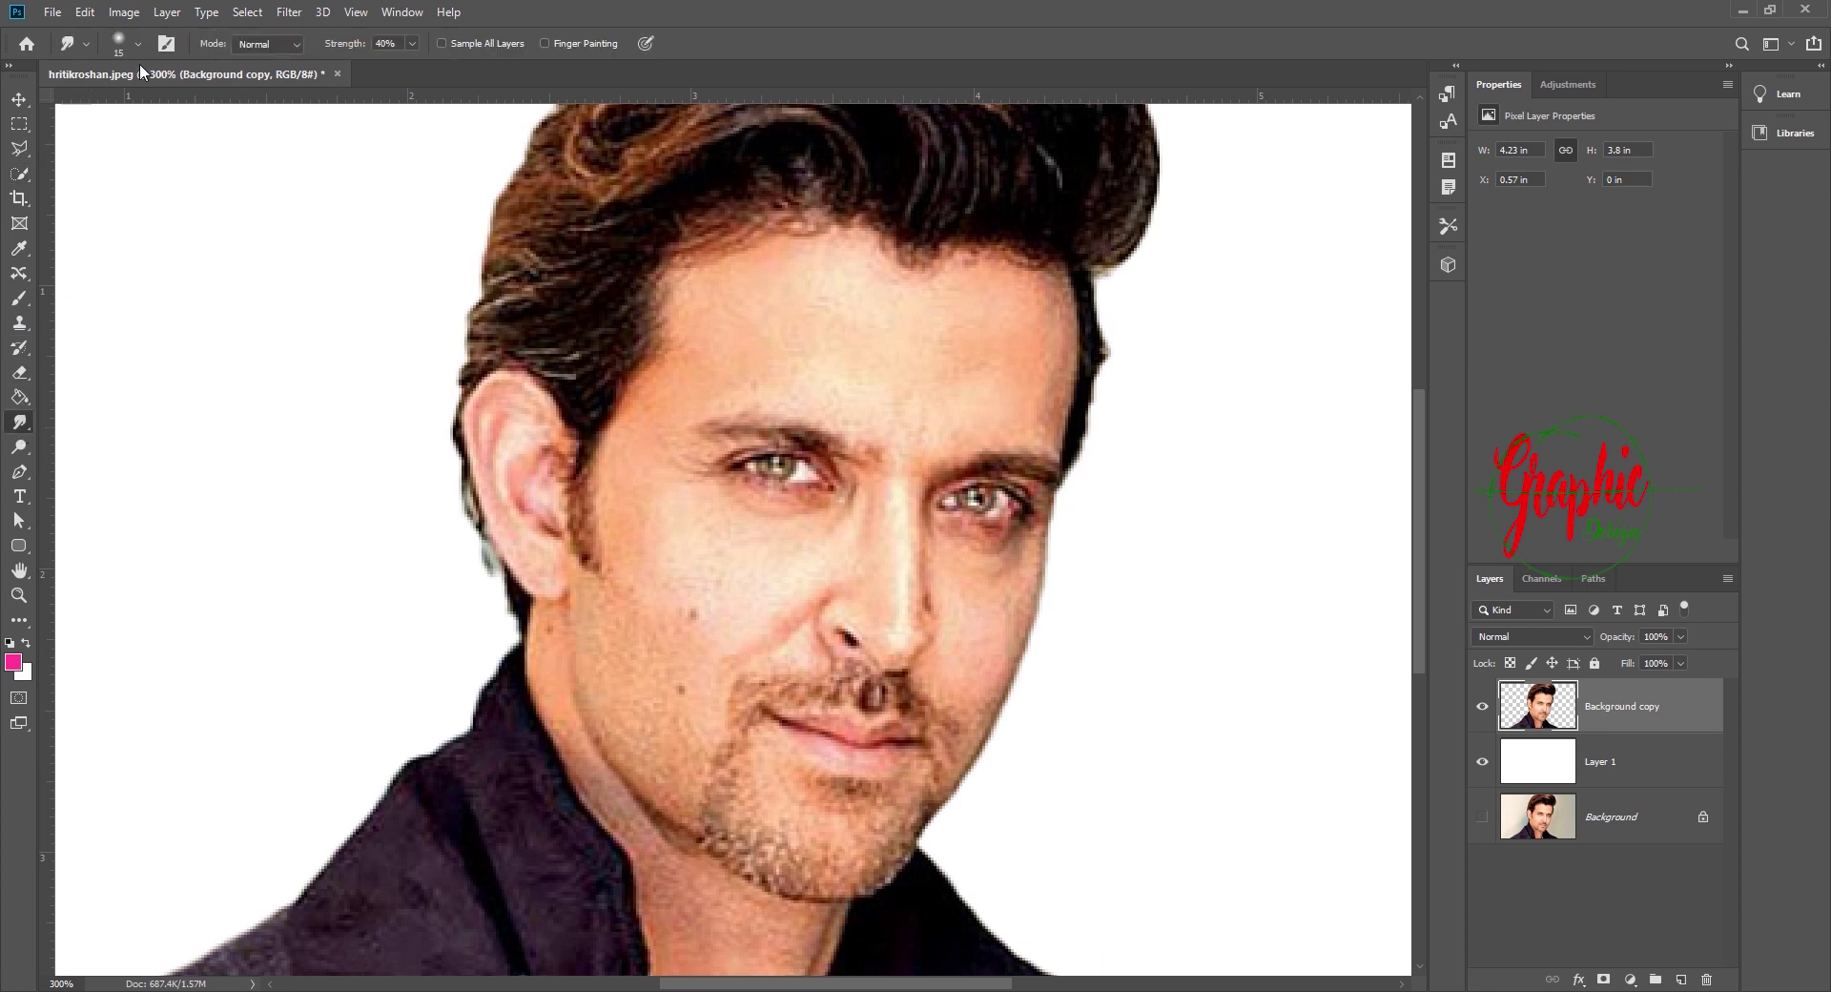
pyautogui.click(135, 44)
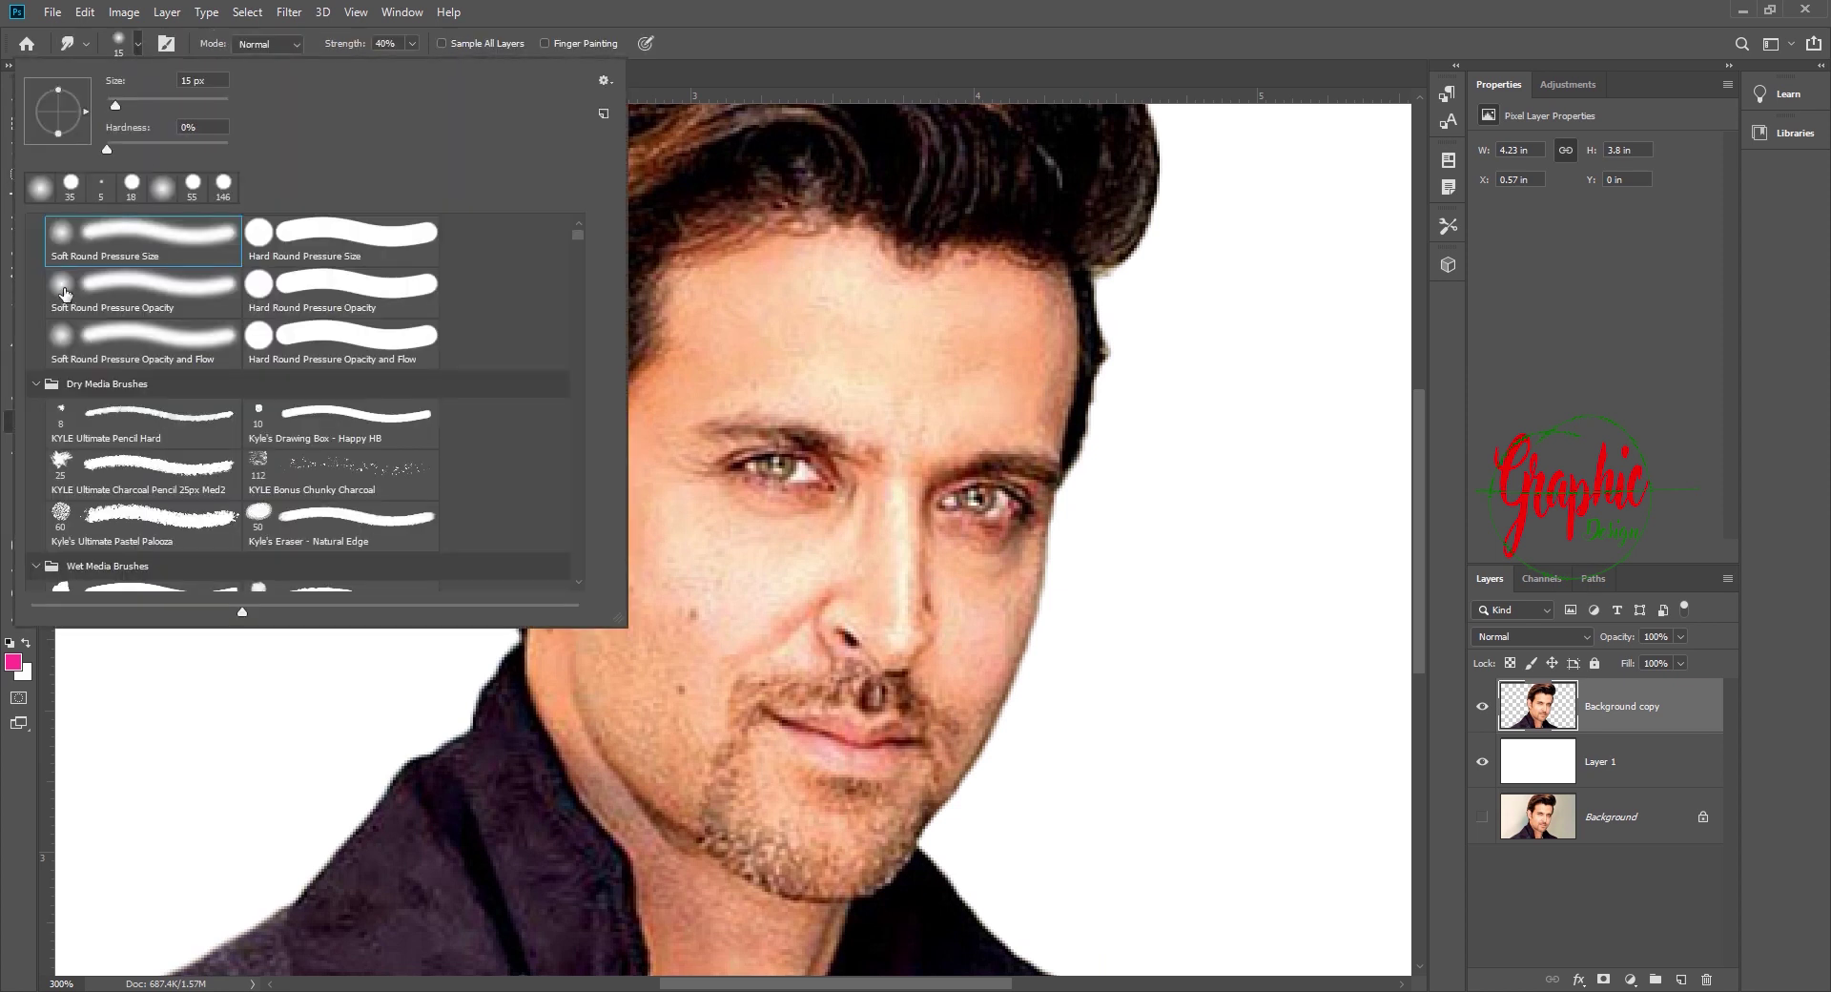
pyautogui.click(162, 188)
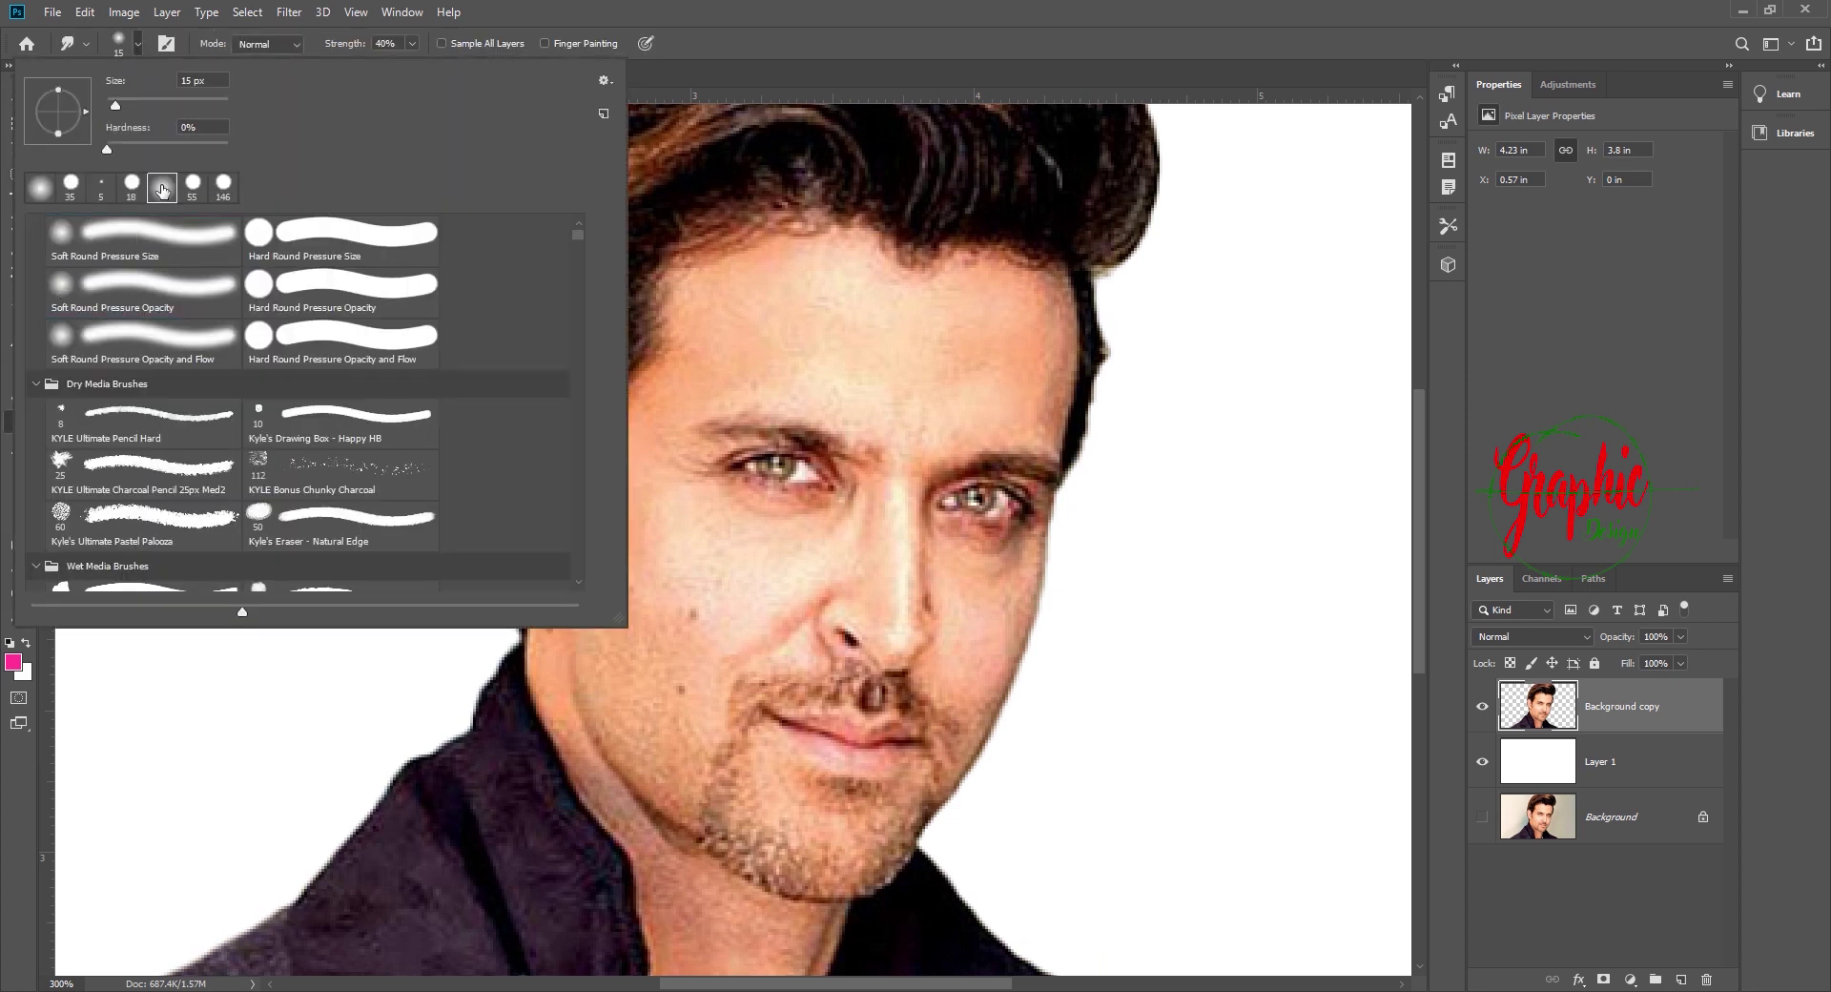
pyautogui.click(58, 336)
pyautogui.click(951, 323)
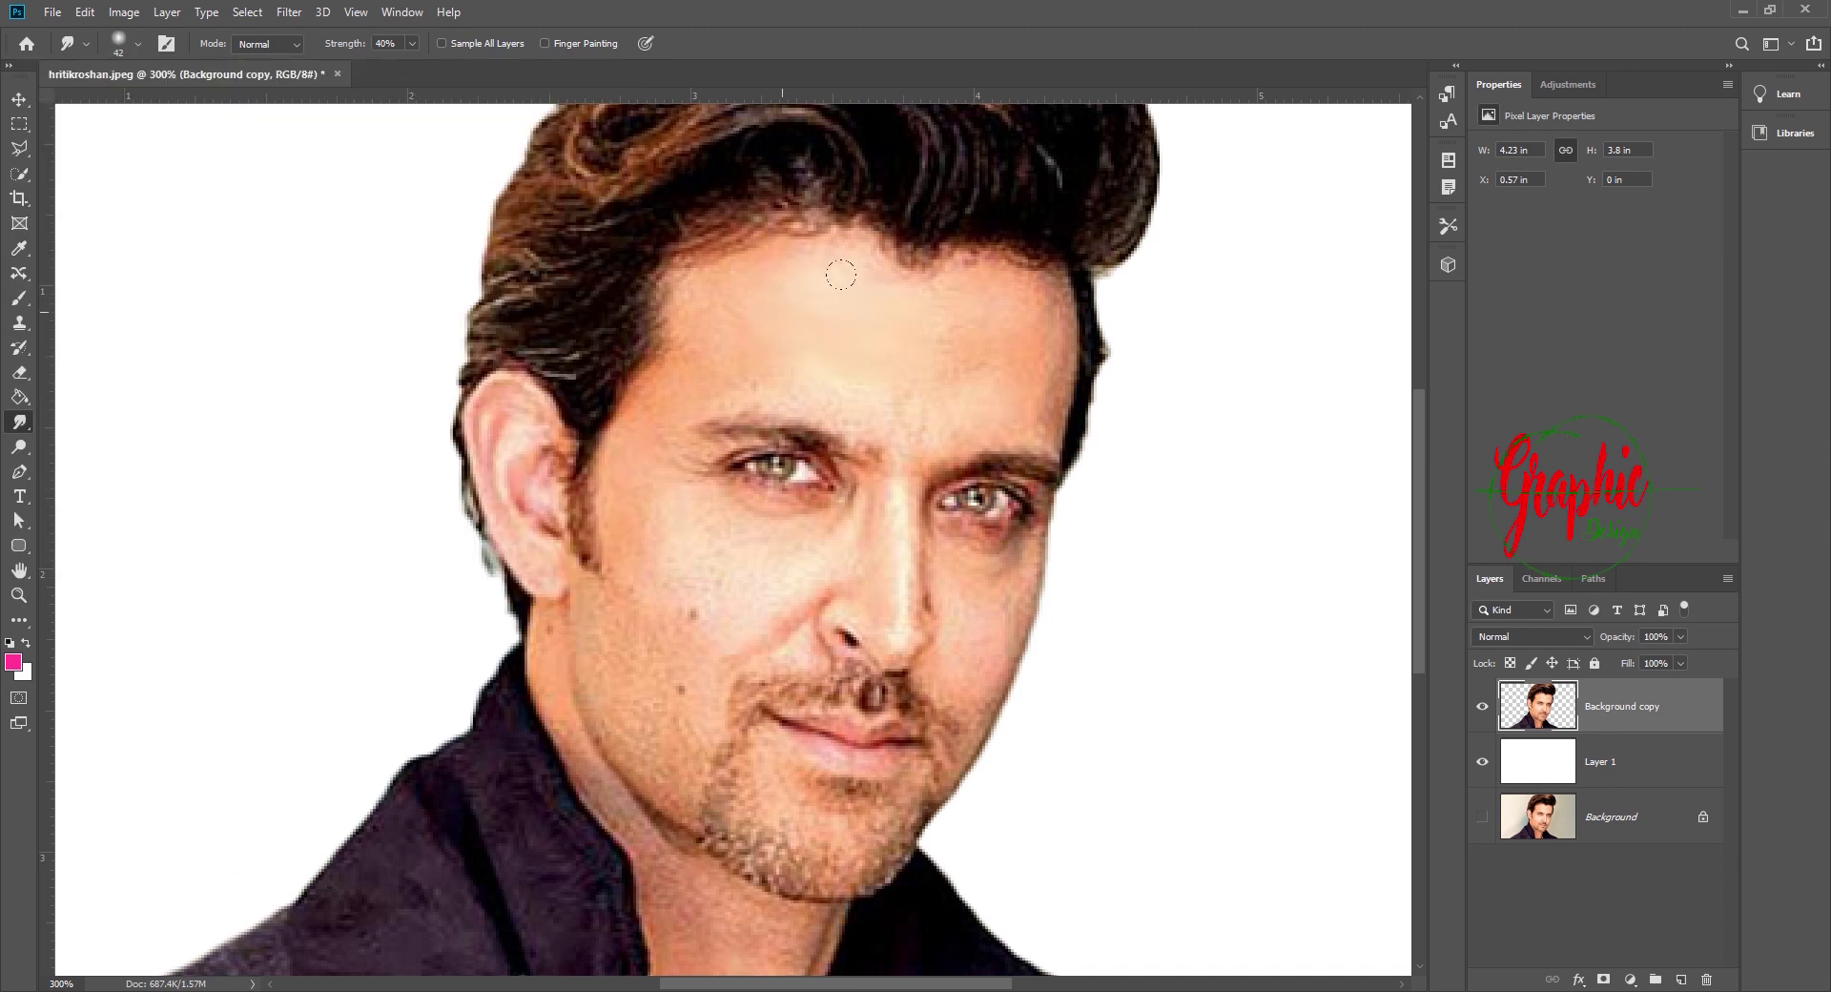
# At 21% strength, smudge the forehead, left cheek mole, nostril, nose crease and hairline
pyautogui.moveTo(815, 354)
pyautogui.mouseDown()
pyautogui.moveTo(1087, 296)
pyautogui.moveTo(772, 280)
pyautogui.mouseUp()
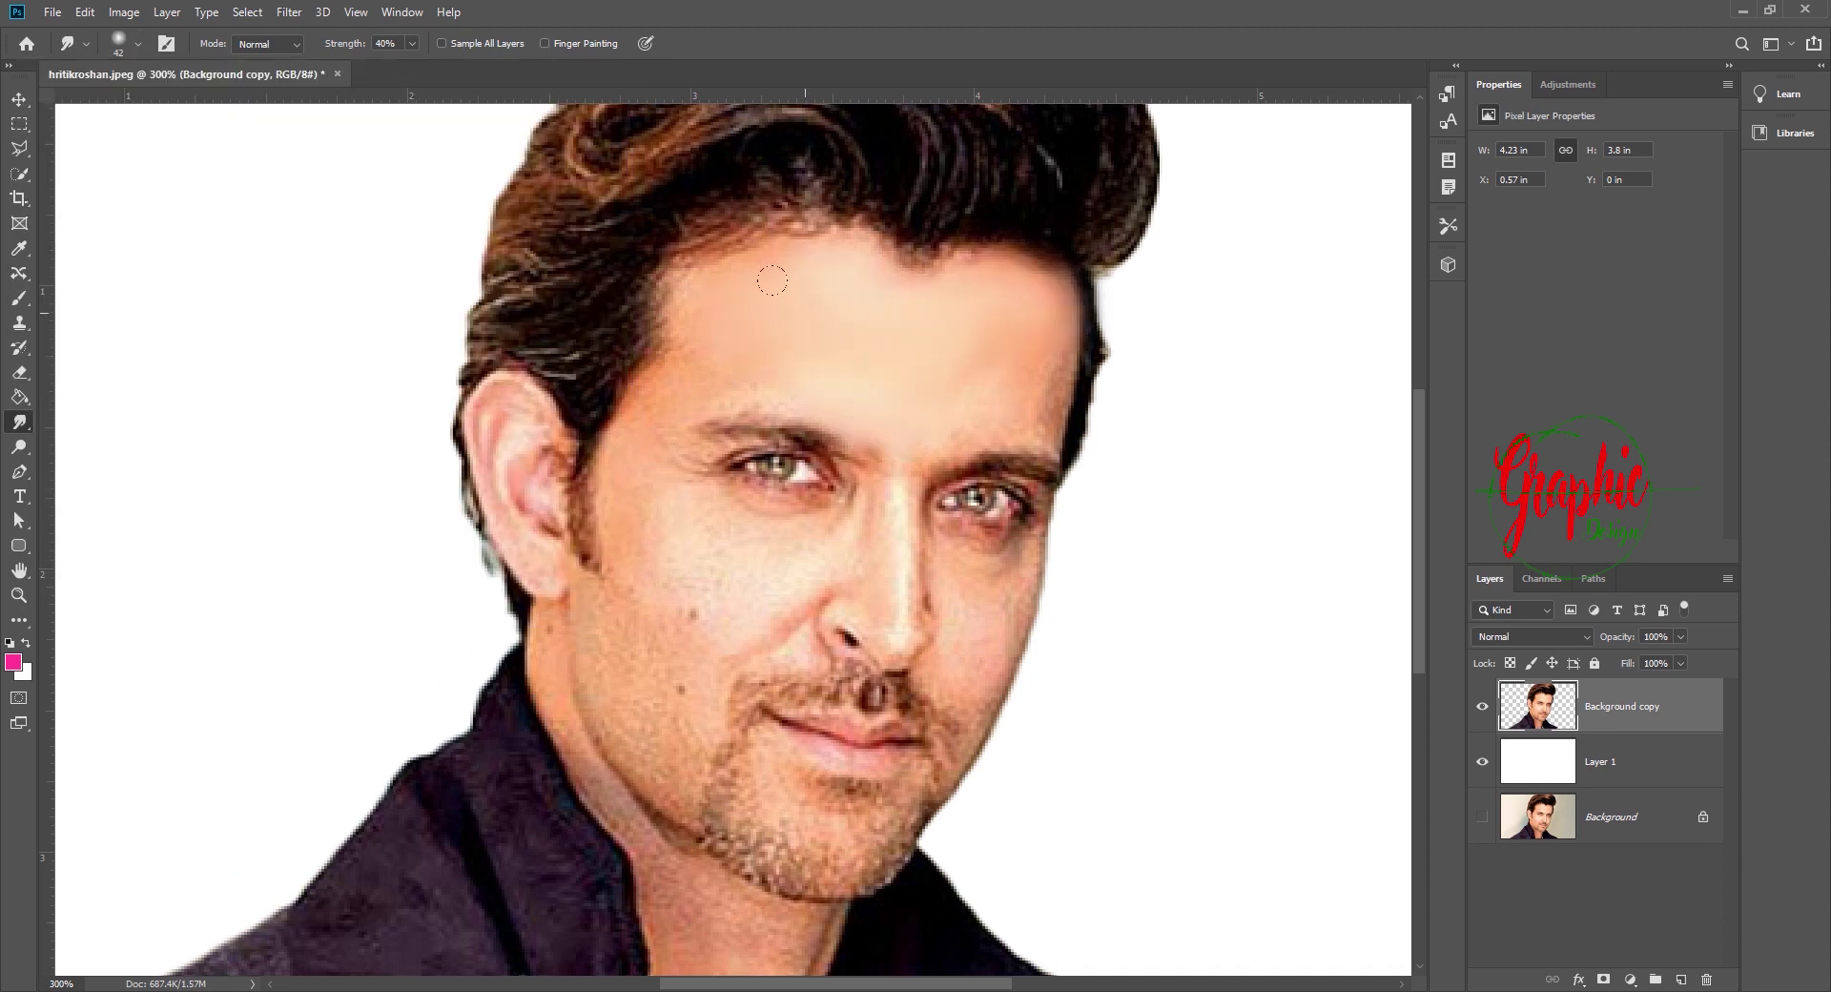
pyautogui.moveTo(1006, 375)
pyautogui.mouseDown()
pyautogui.moveTo(1068, 401)
pyautogui.moveTo(997, 395)
pyautogui.mouseUp()
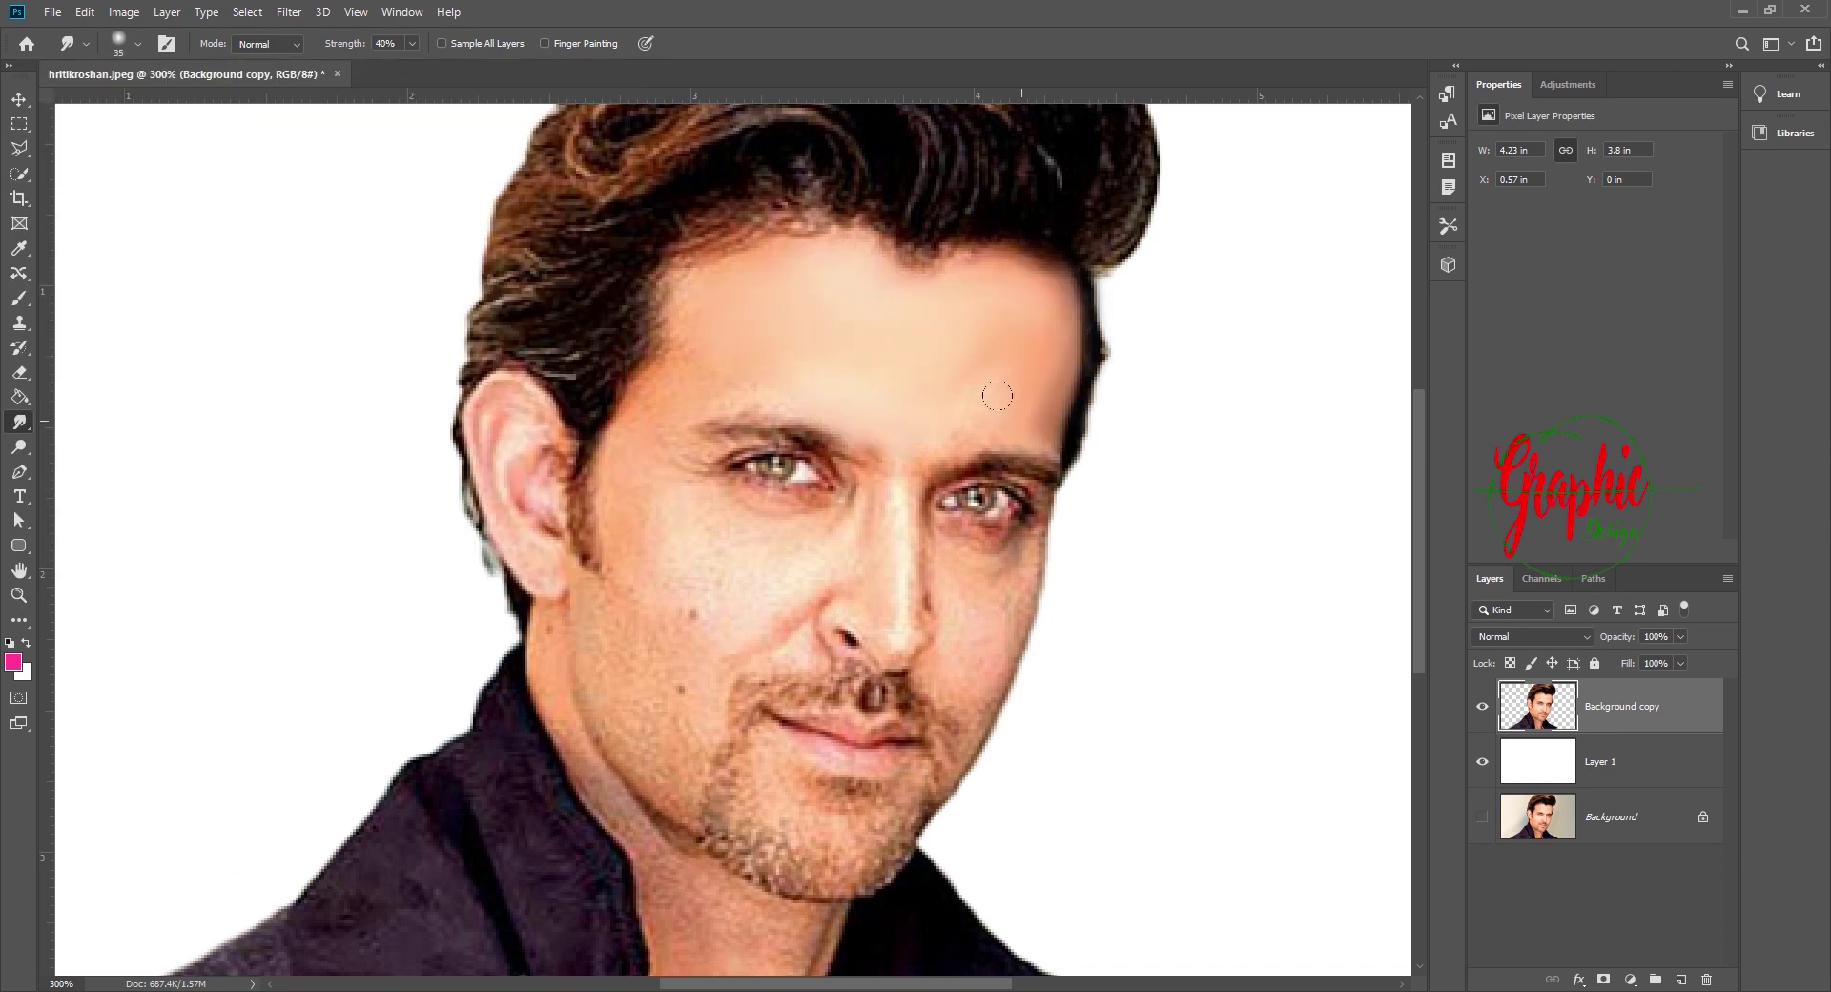
pyautogui.moveTo(340, 38); pyautogui.dragTo(325, 45)
pyautogui.moveTo(701, 528)
pyautogui.mouseDown()
pyautogui.moveTo(649, 653)
pyautogui.moveTo(595, 642)
pyautogui.mouseUp()
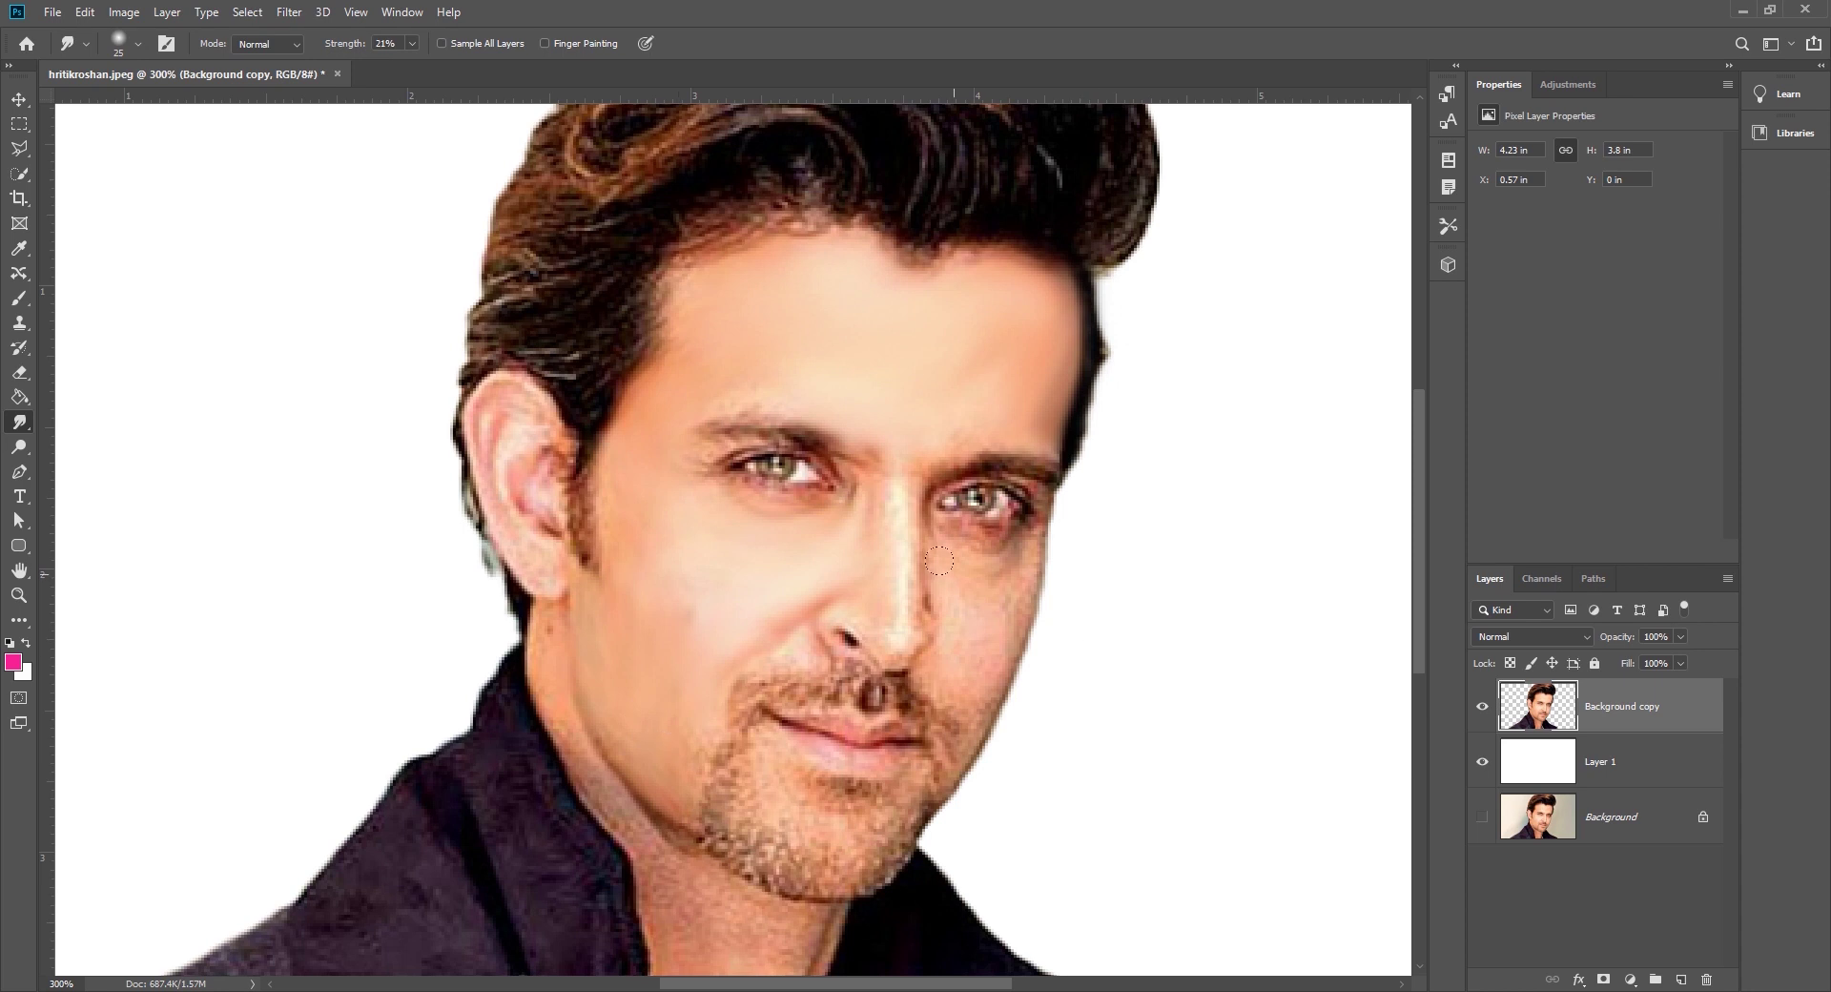
pyautogui.press('[')
pyautogui.press('[')
pyautogui.press('[')
pyautogui.moveTo(887, 633); pyautogui.dragTo(858, 649)
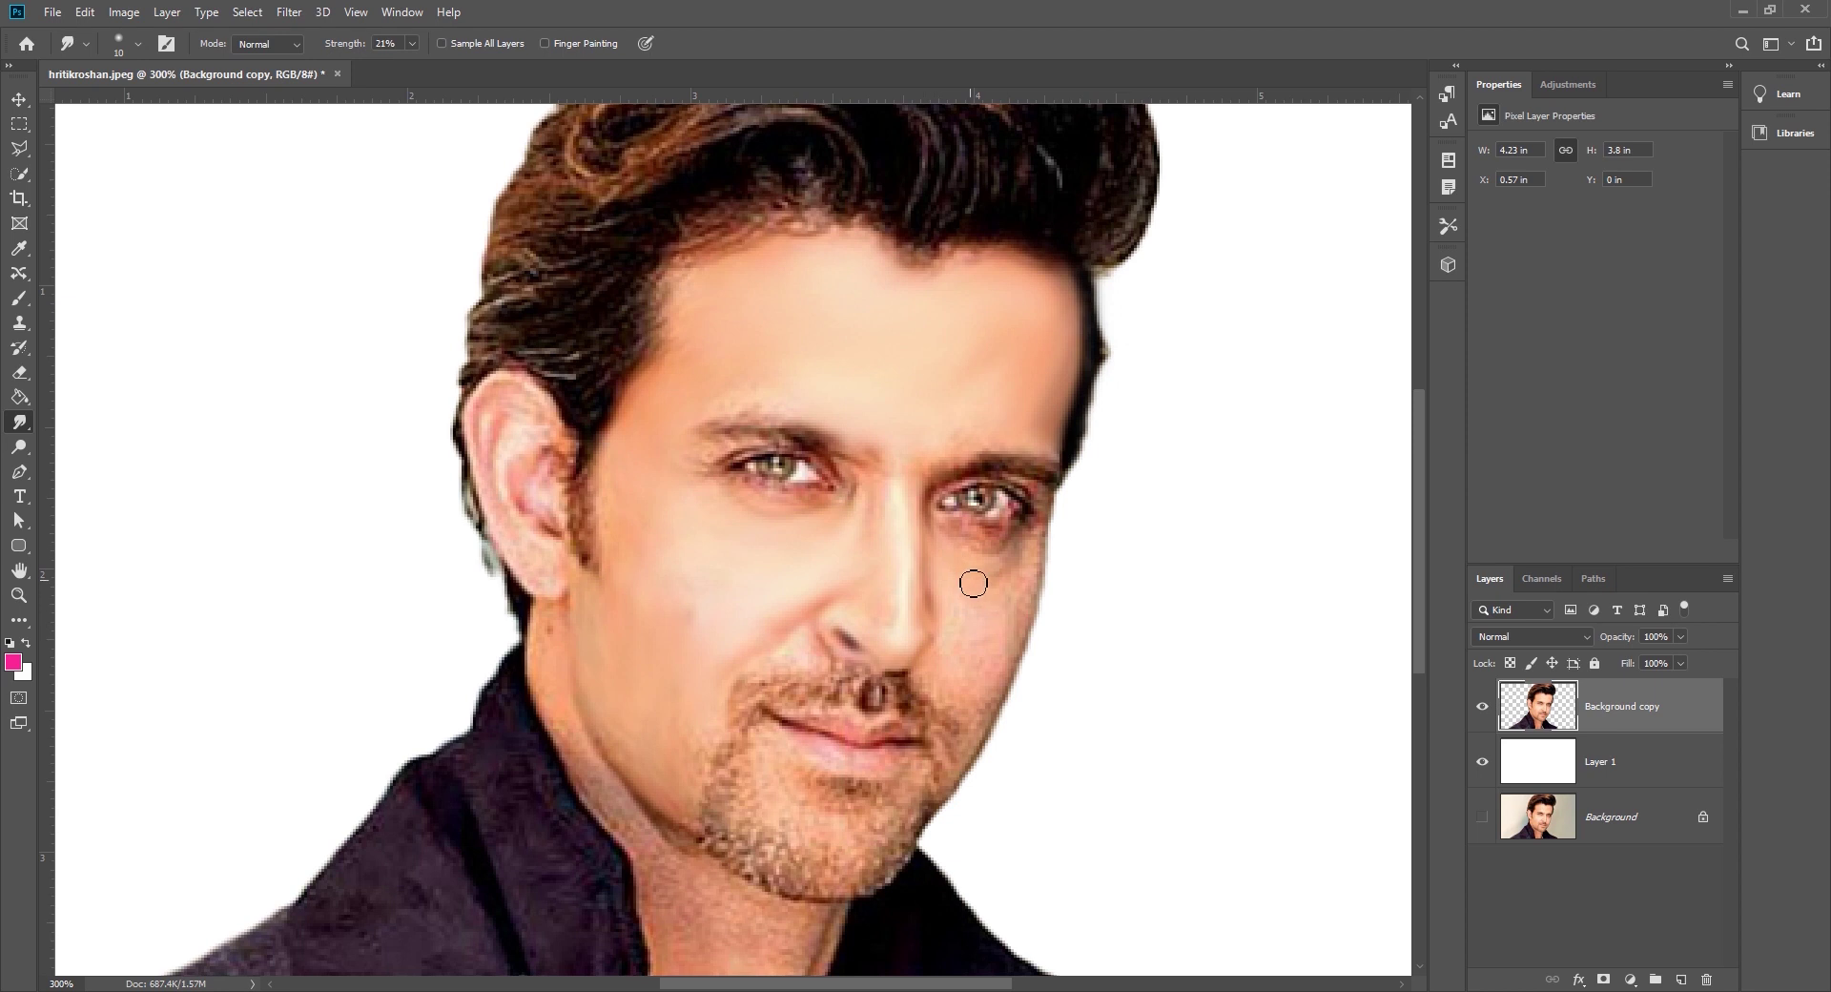
pyautogui.press(']')
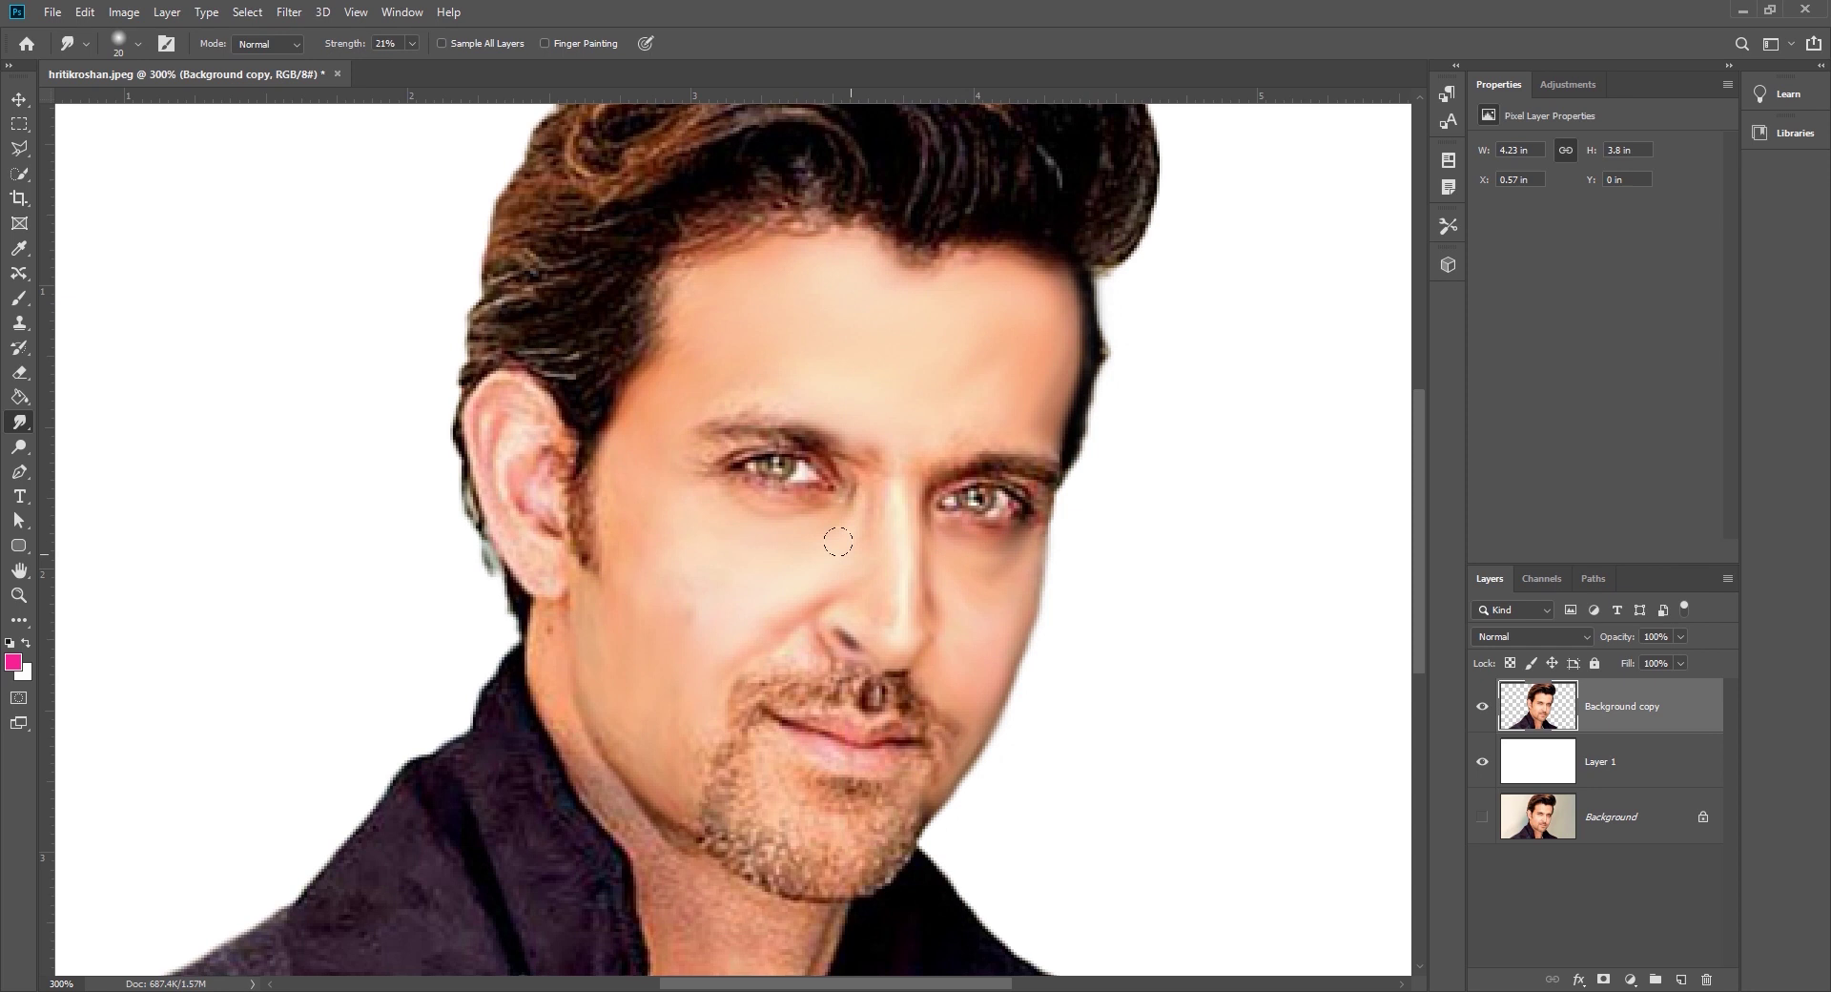
pyautogui.moveTo(869, 611); pyautogui.dragTo(742, 655)
pyautogui.moveTo(823, 238); pyautogui.dragTo(1041, 264)
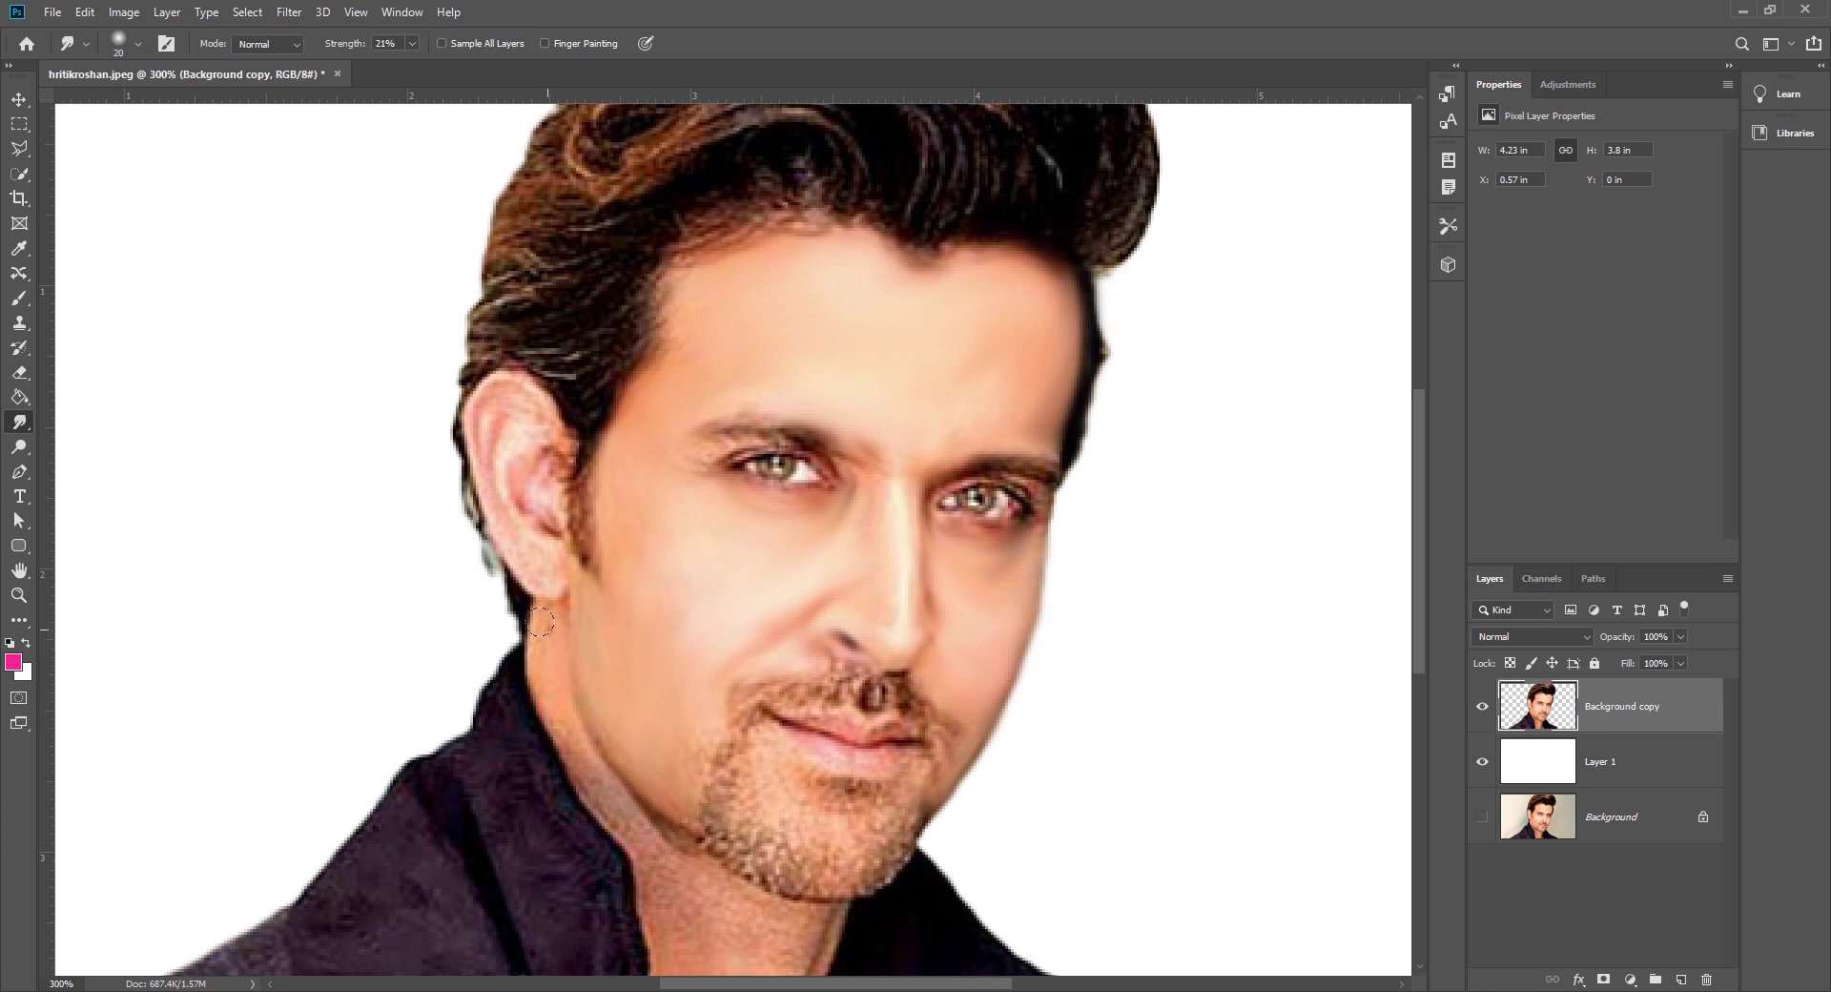
# With a 15 px smudge brush, blend the neck edge, jawline and chin
pyautogui.press('[')
pyautogui.moveTo(530, 696); pyautogui.dragTo(522, 640)
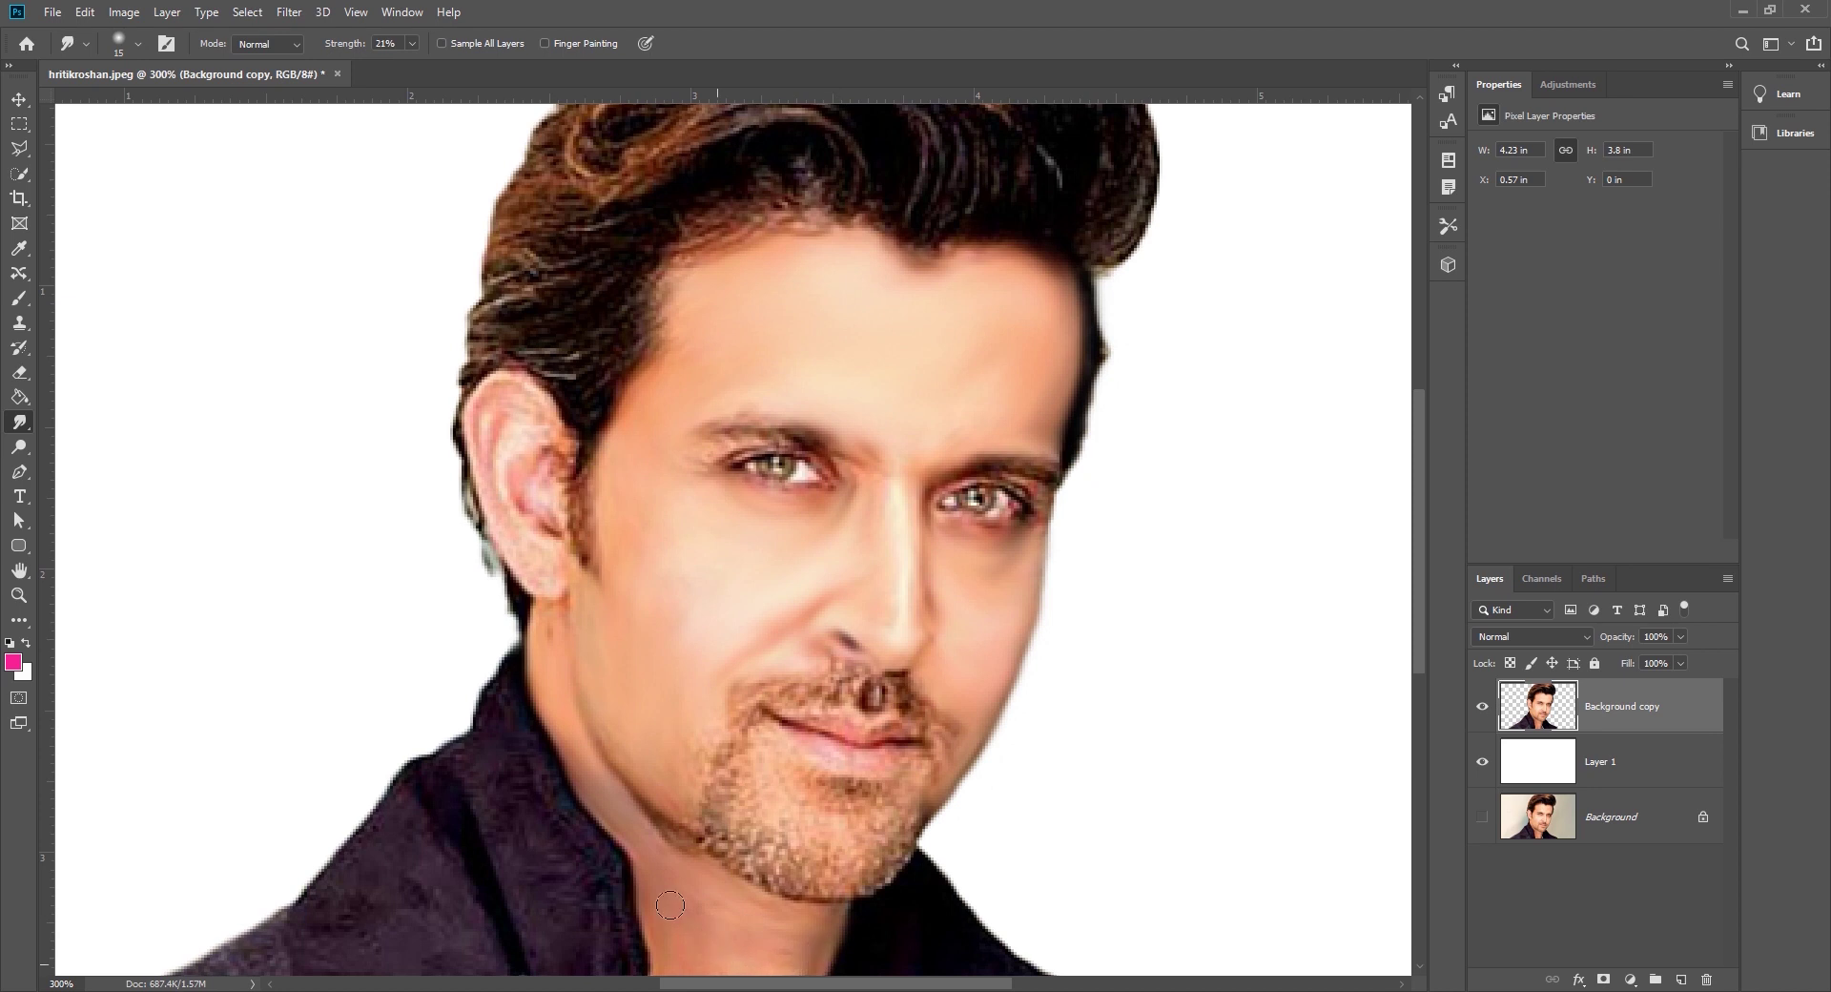
pyautogui.moveTo(667, 840); pyautogui.dragTo(793, 903)
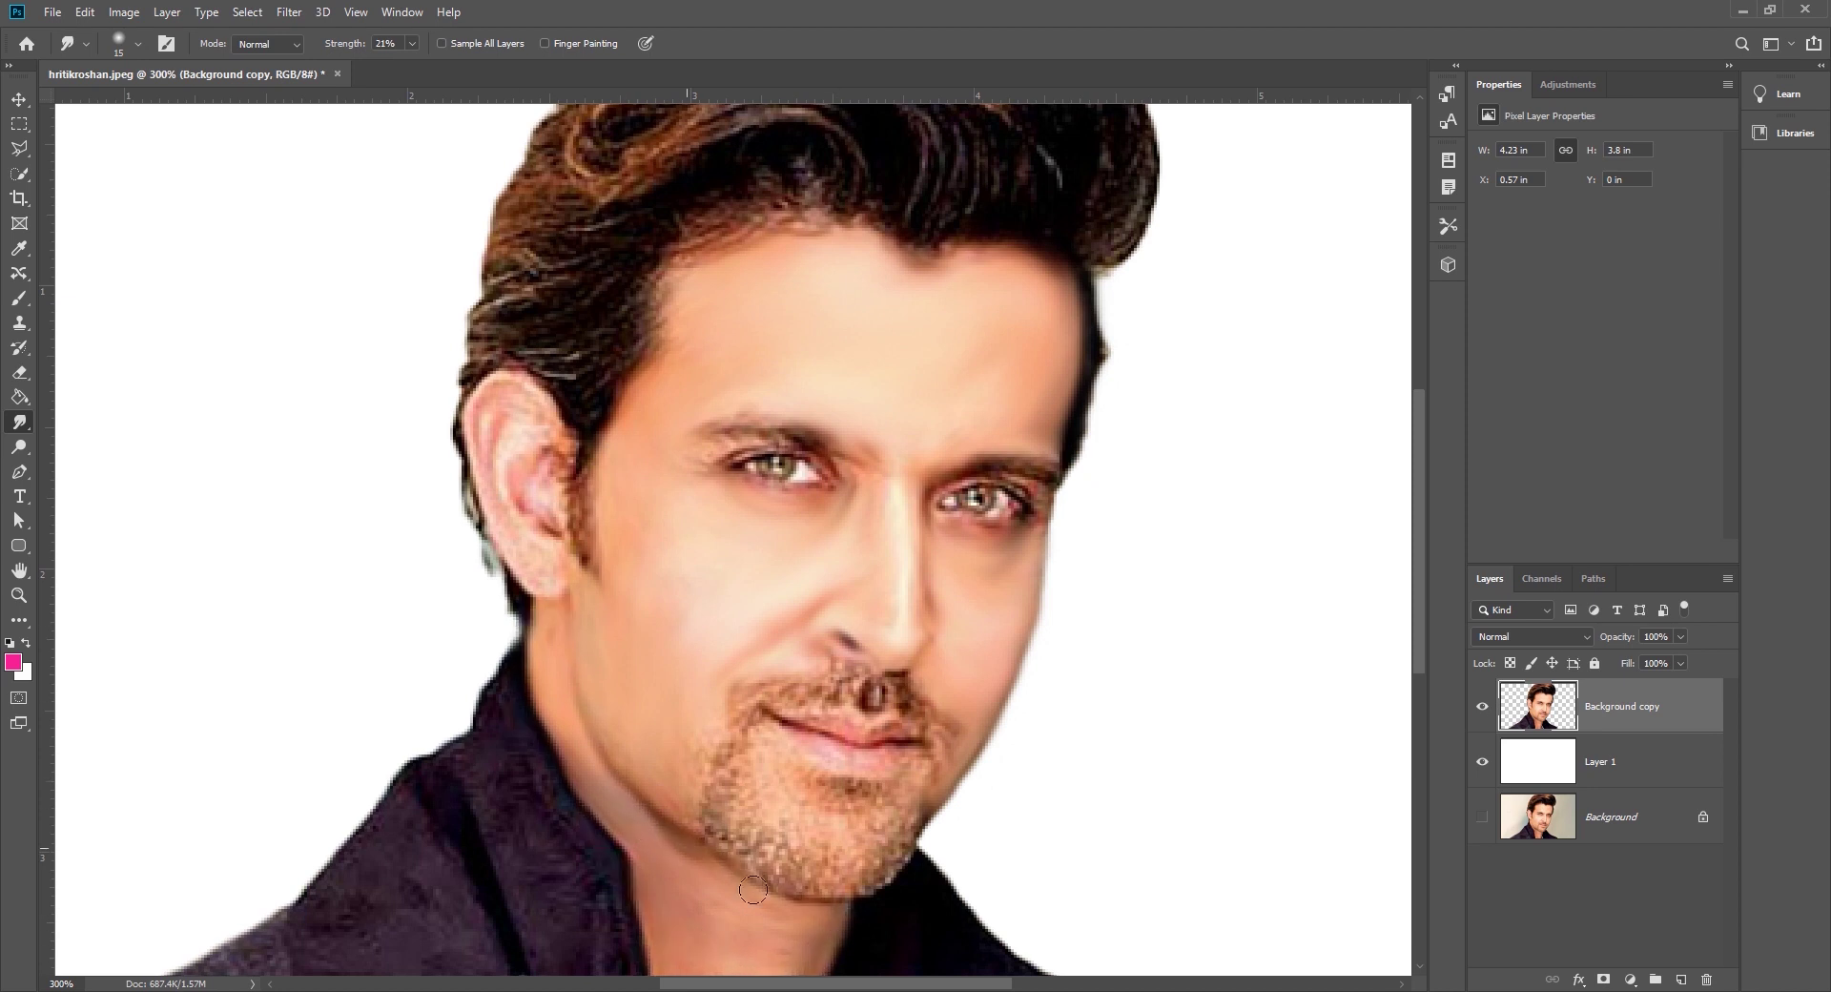
pyautogui.moveTo(752, 890); pyautogui.dragTo(924, 835)
# With a 10 px brush, smooth the moustache, chin stubble and jaw-to-cheek skin
pyautogui.press('[')
pyautogui.moveTo(847, 691); pyautogui.dragTo(900, 682)
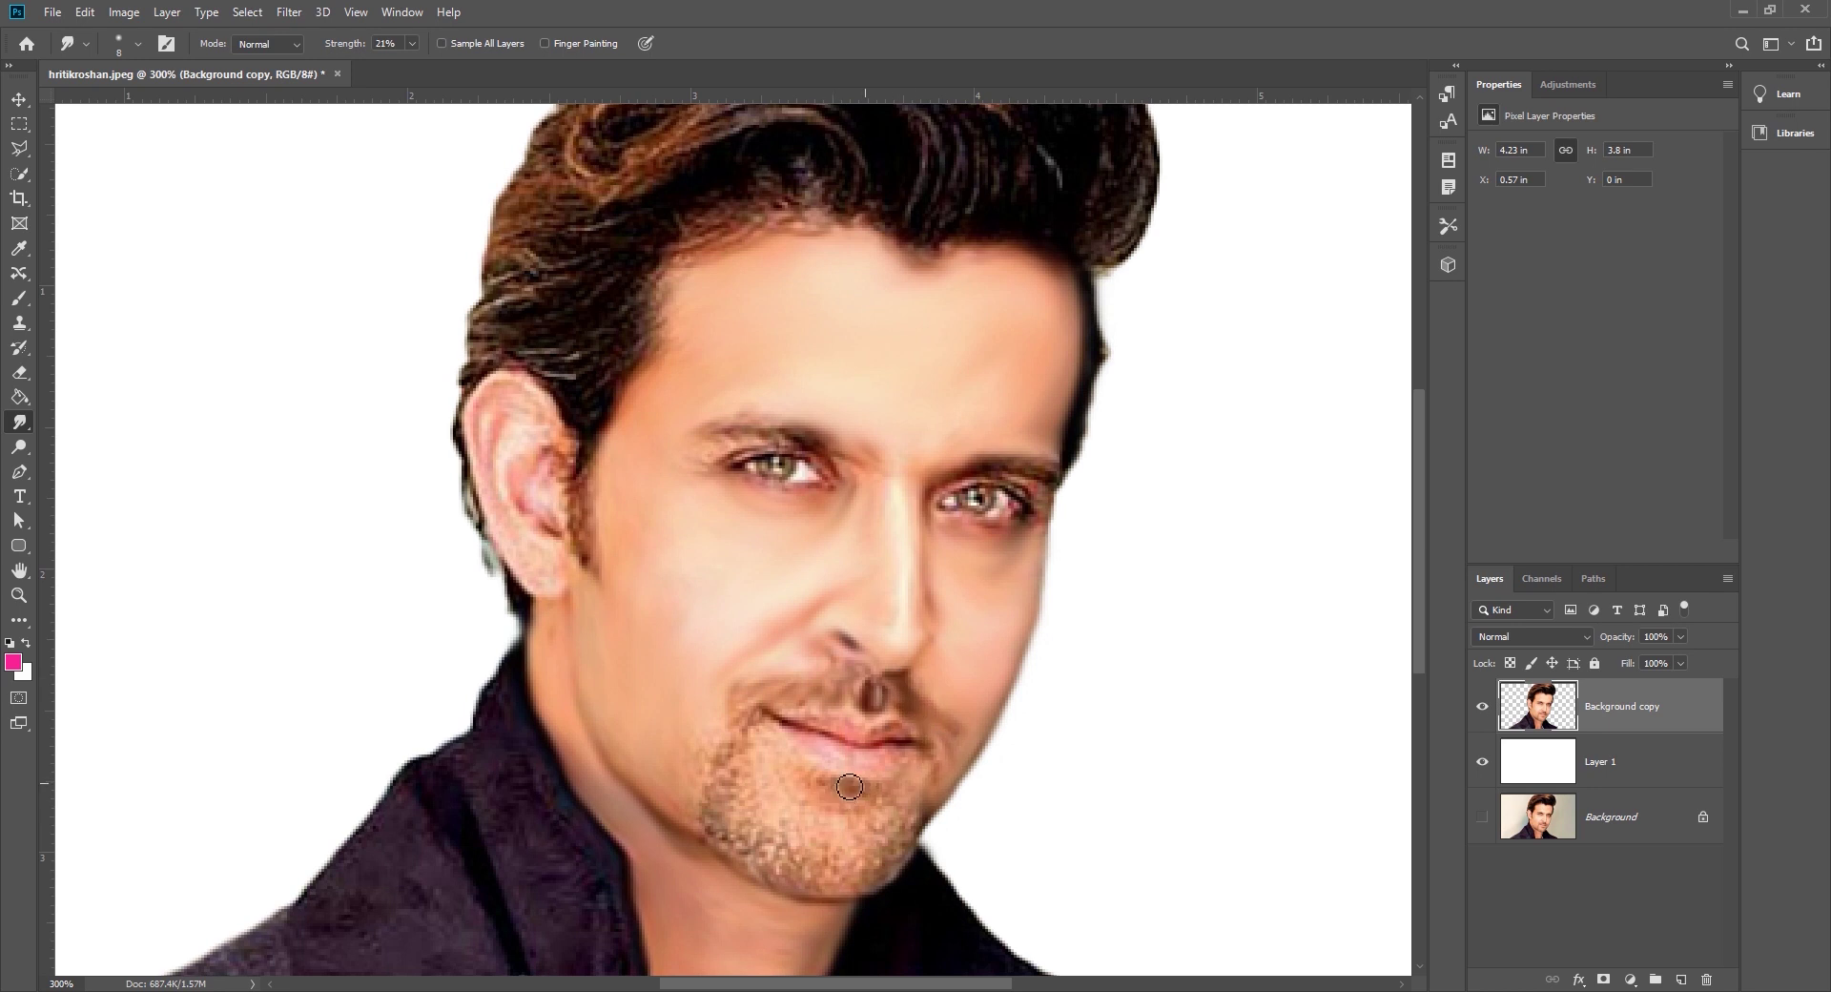
pyautogui.moveTo(753, 802)
pyautogui.mouseDown()
pyautogui.moveTo(842, 852)
pyautogui.moveTo(909, 837)
pyautogui.moveTo(741, 790)
pyautogui.mouseUp()
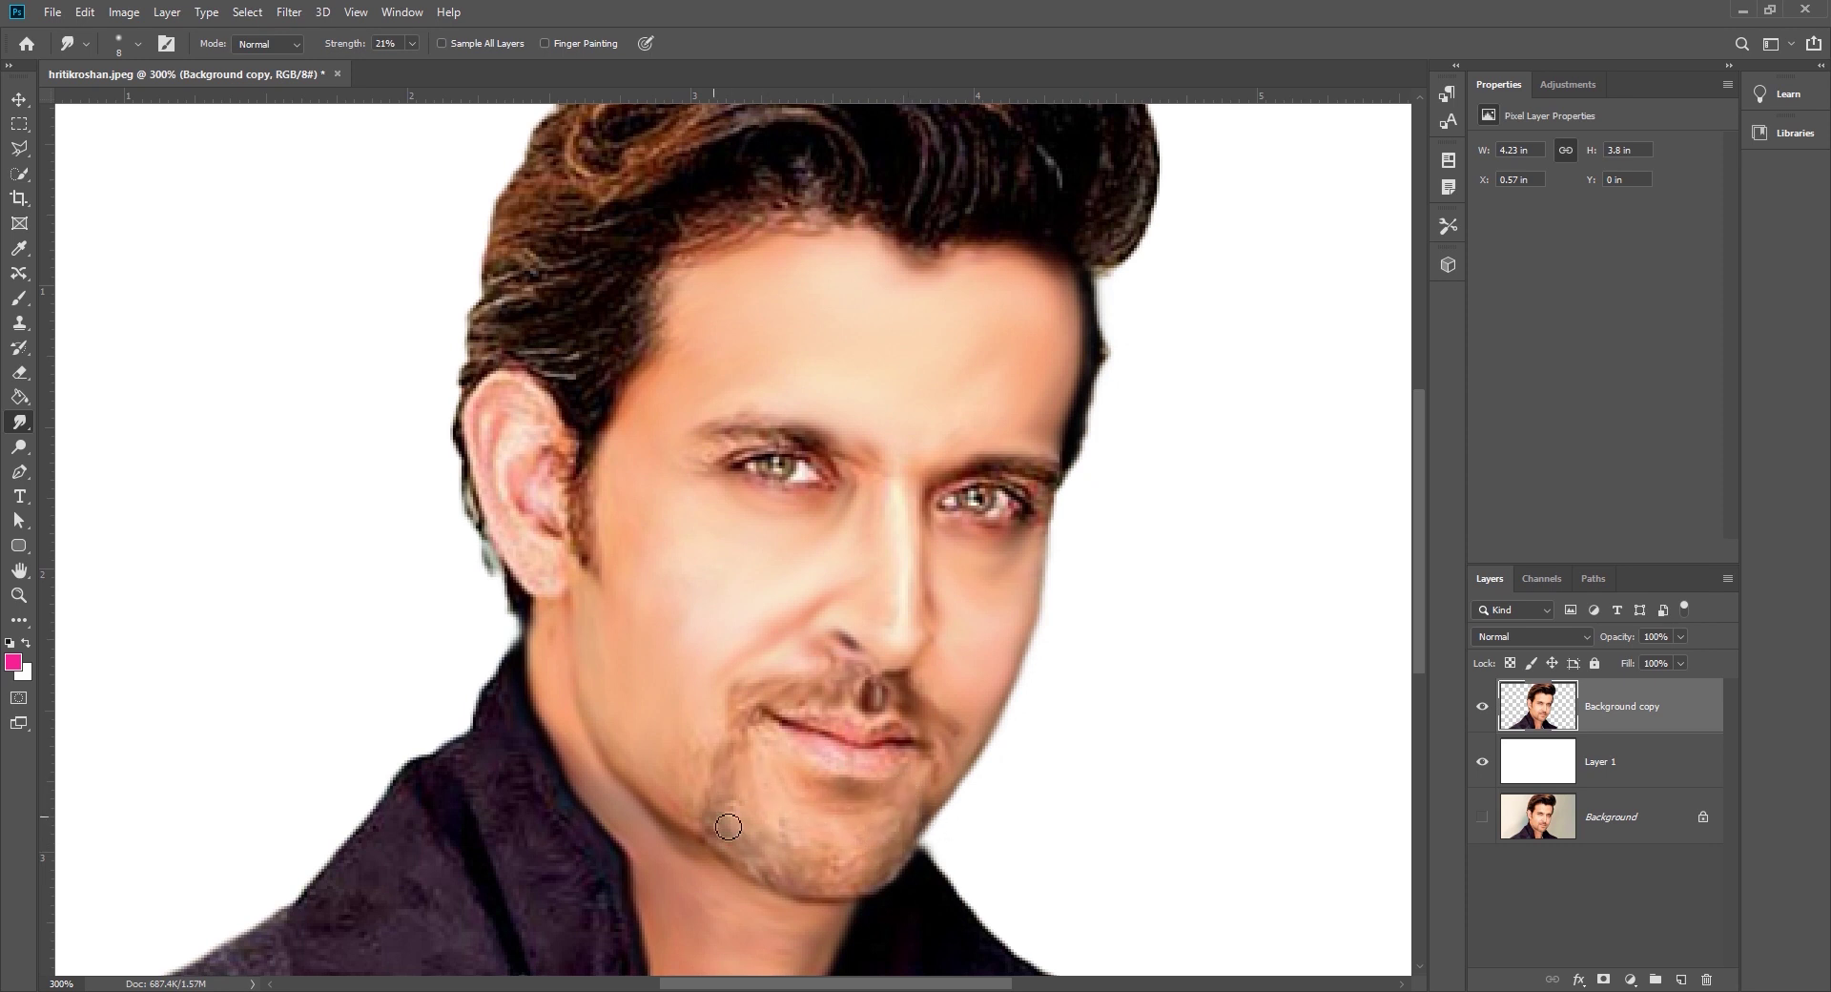
pyautogui.moveTo(745, 716)
pyautogui.mouseDown()
pyautogui.moveTo(806, 682)
pyautogui.moveTo(932, 856)
pyautogui.mouseUp()
pyautogui.moveTo(730, 726)
pyautogui.mouseDown()
pyautogui.moveTo(737, 861)
pyautogui.moveTo(868, 886)
pyautogui.moveTo(936, 810)
pyautogui.moveTo(917, 787)
pyautogui.mouseUp()
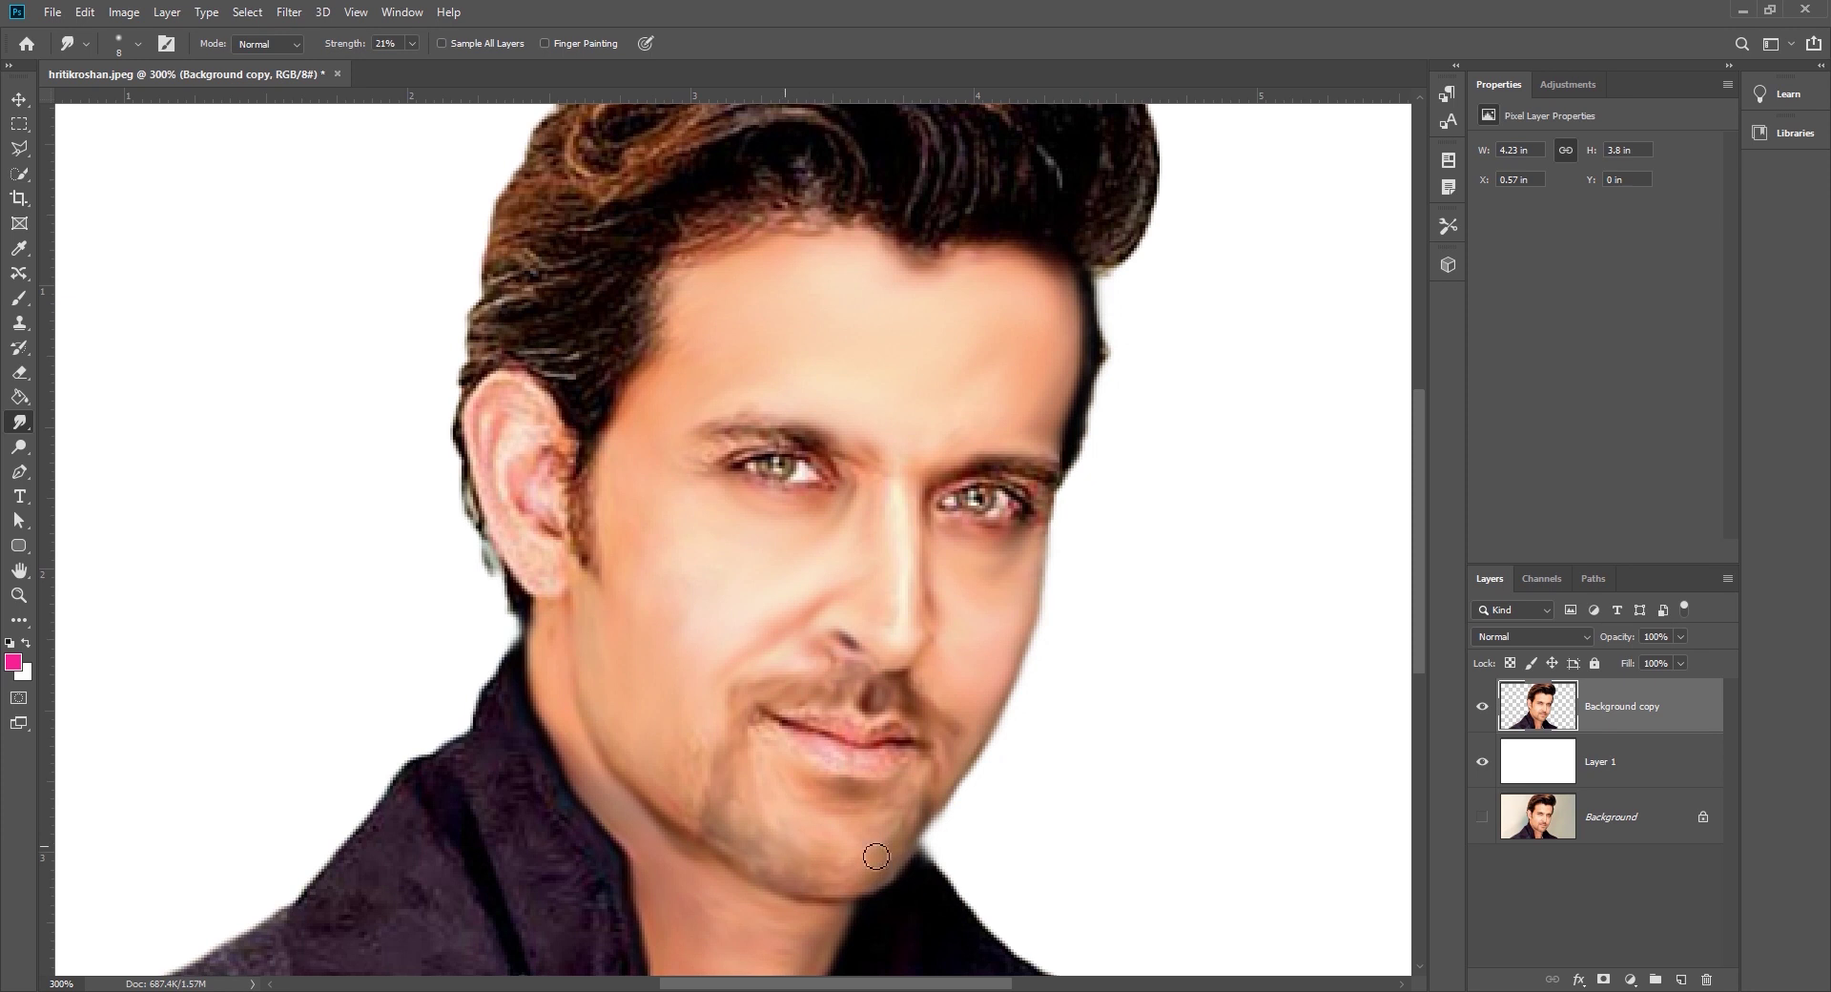
pyautogui.moveTo(765, 885); pyautogui.dragTo(779, 856)
# Zoom in and soften the right corner of the lips with a smaller smudge brush
pyautogui.scroll(2, 756, 777)
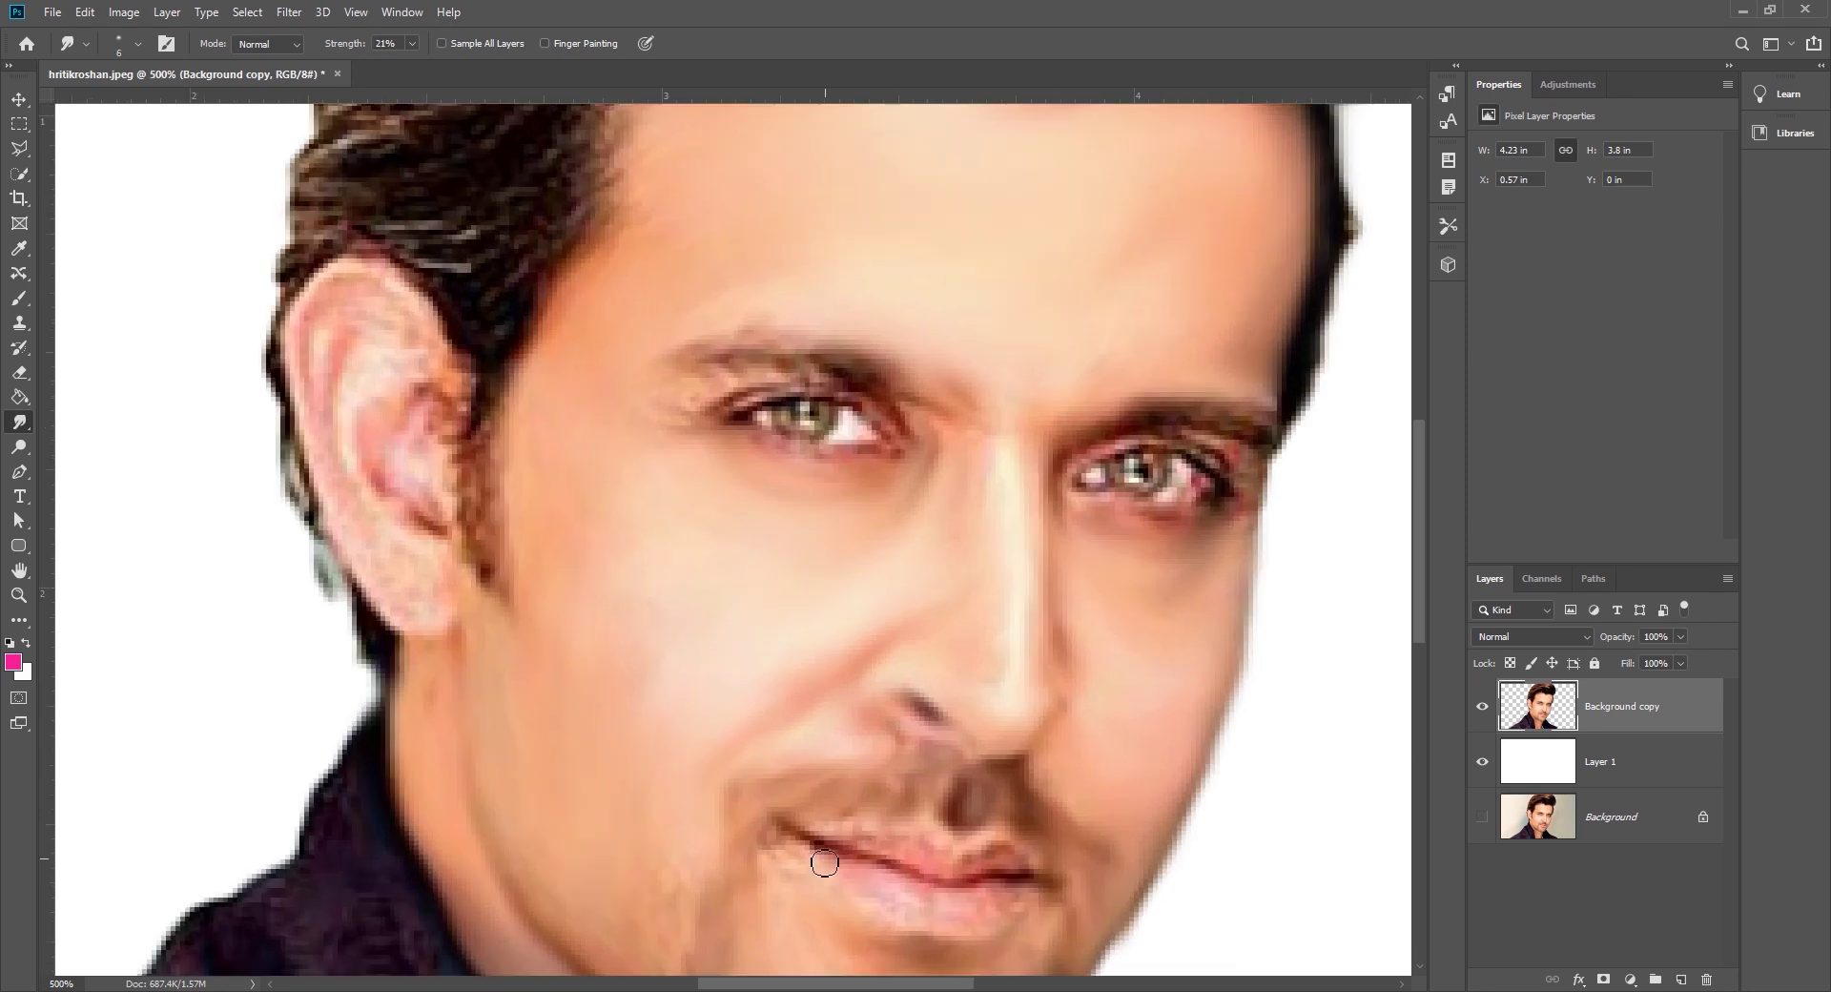
pyautogui.press('[')
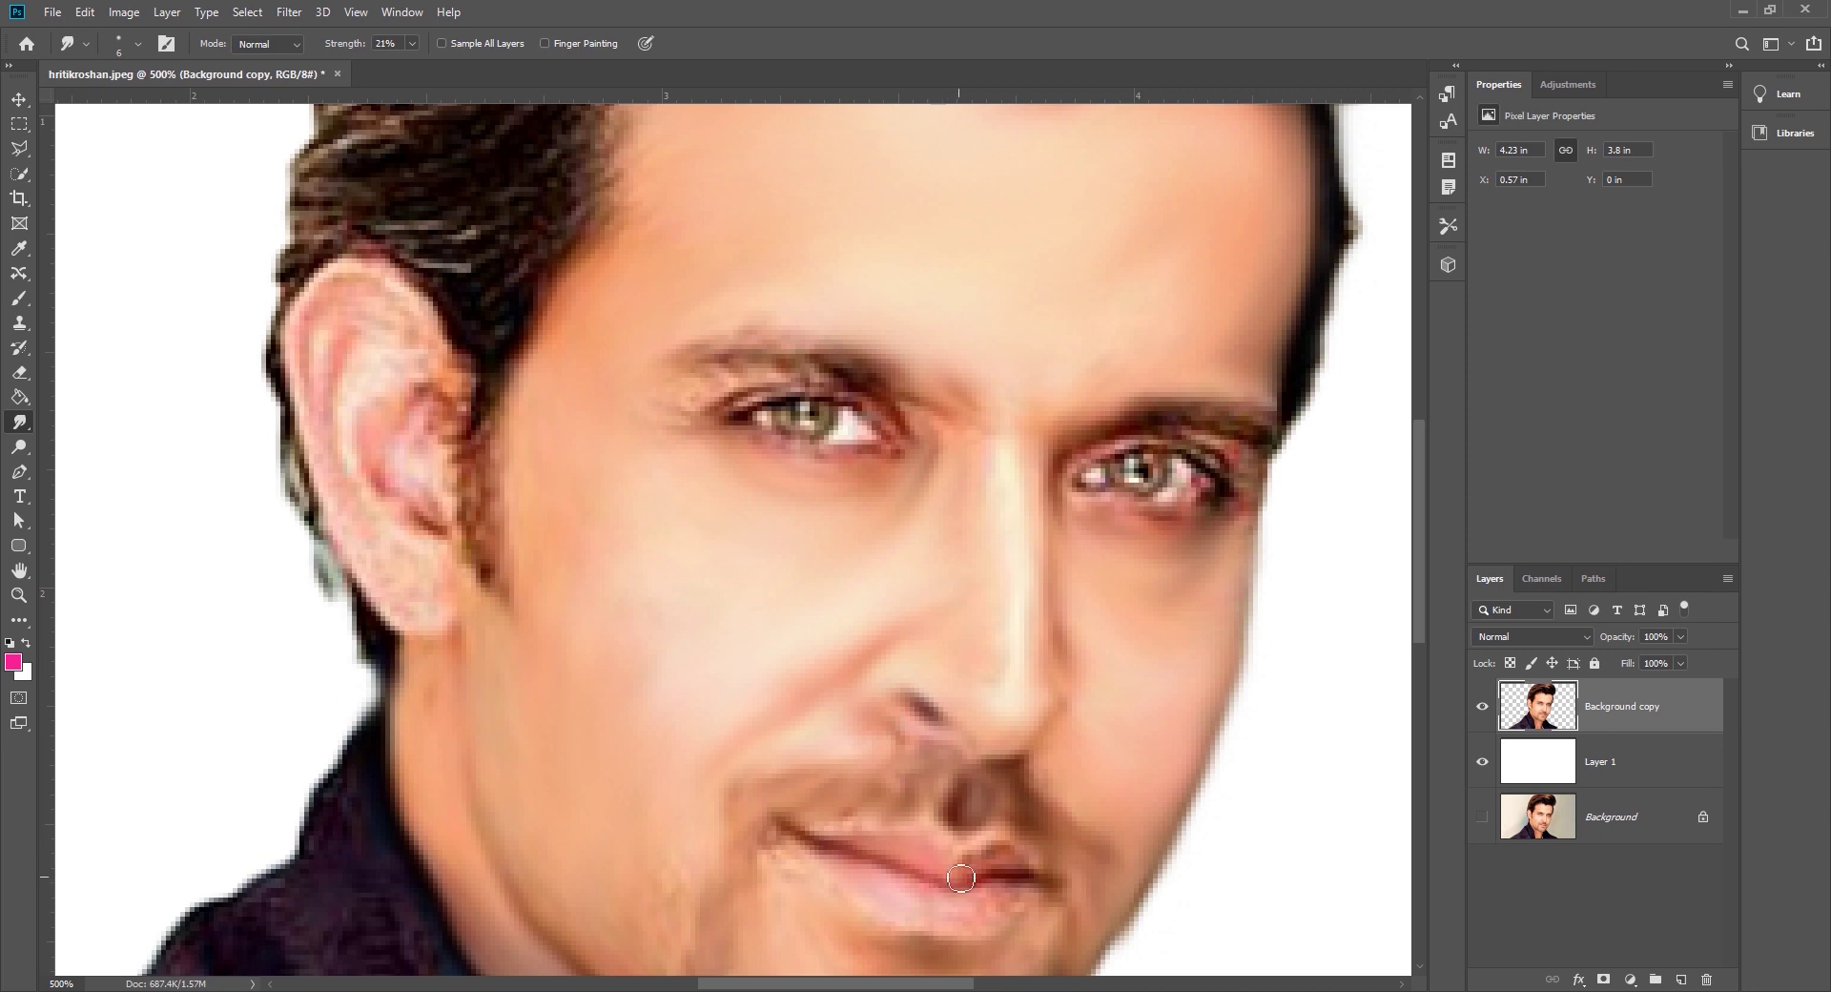
pyautogui.moveTo(961, 877); pyautogui.dragTo(1001, 895)
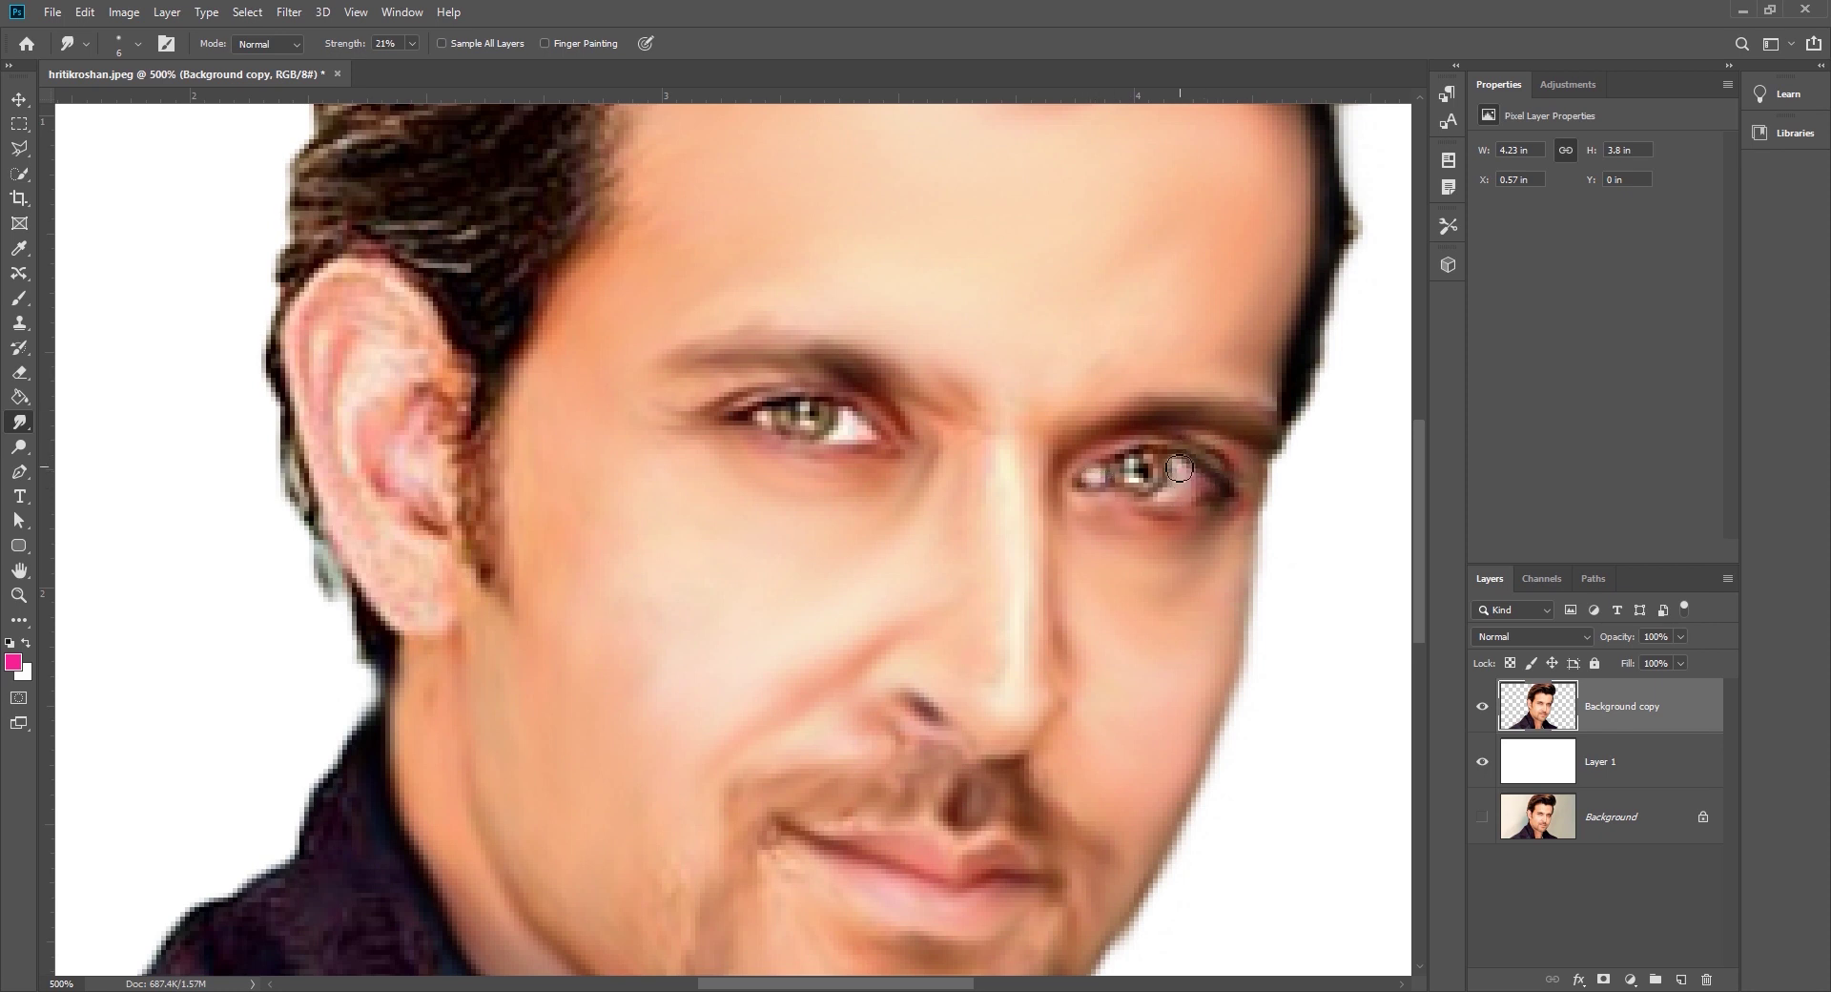
# With a 4 px brush, smudge the left eye white, left iris edge and right pupil; the portrait drops below the white layer
pyautogui.press('[')
pyautogui.press('[')
pyautogui.moveTo(853, 436); pyautogui.dragTo(885, 447)
pyautogui.moveTo(763, 425); pyautogui.dragTo(828, 429)
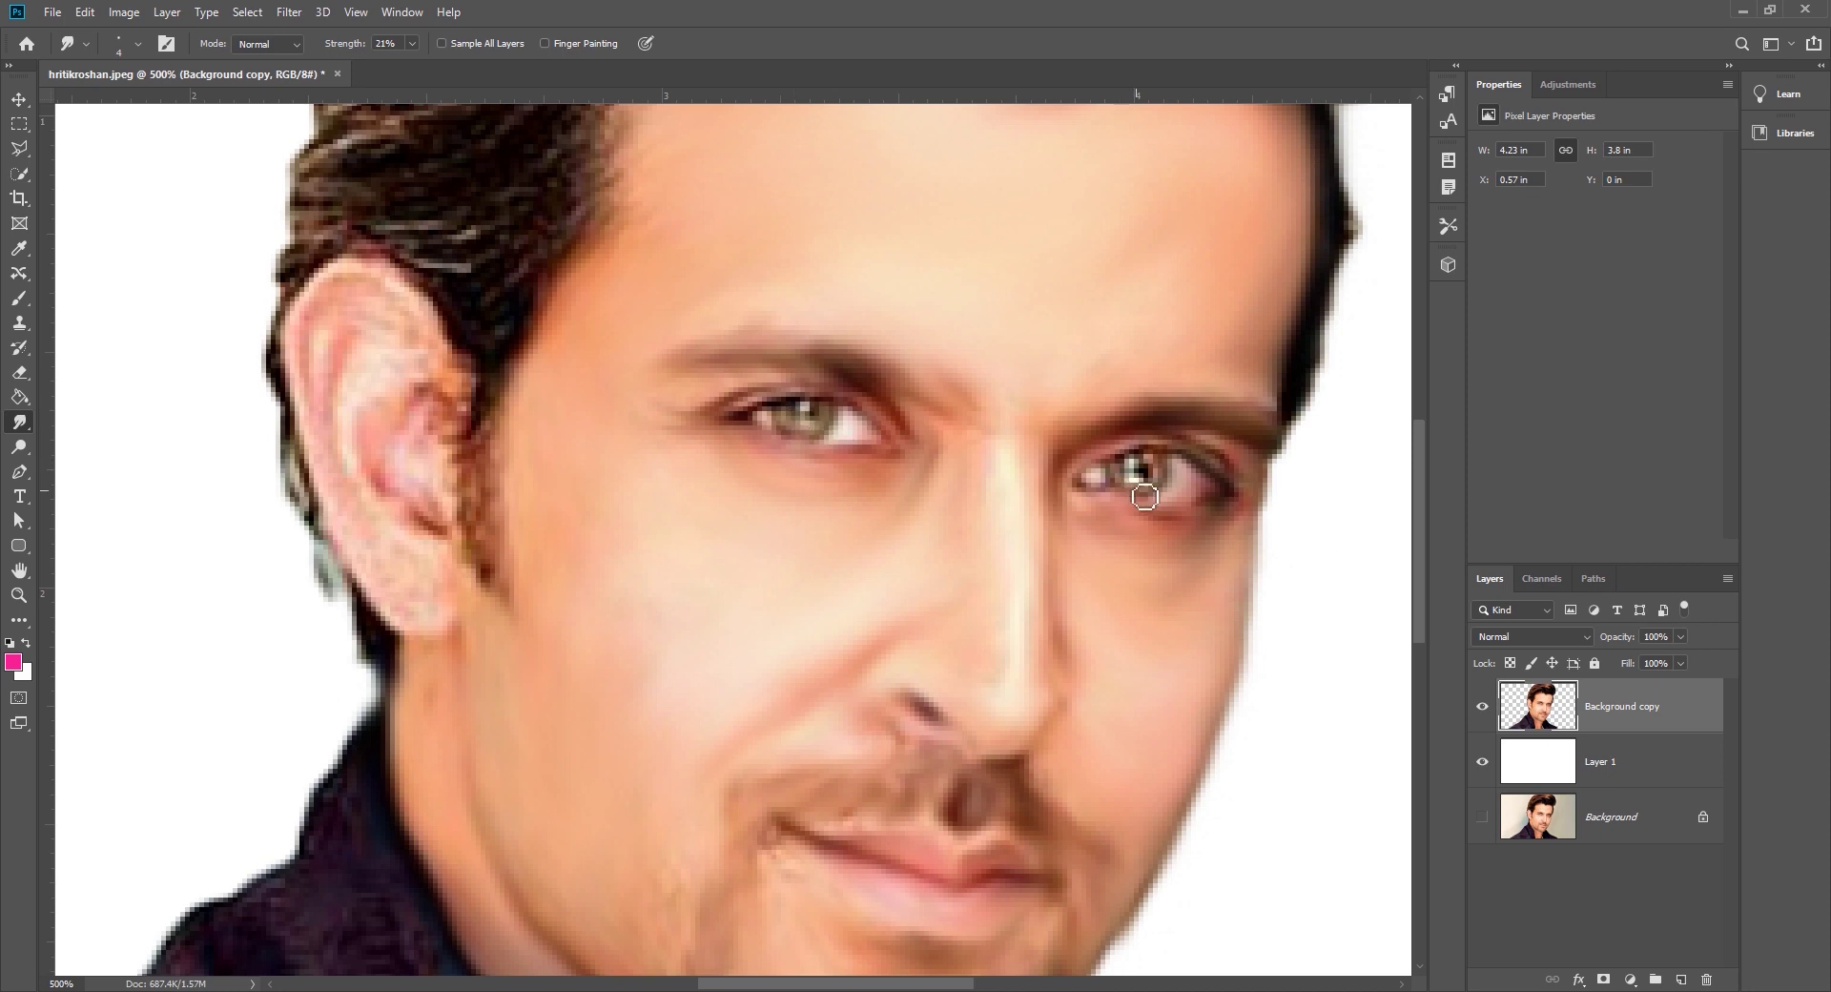
pyautogui.moveTo(1144, 497); pyautogui.dragTo(1151, 481)
pyautogui.hotkey('ctrl', '+')
pyautogui.hotkey('ctrl', '+')
pyautogui.hotkey('ctrl', '[')
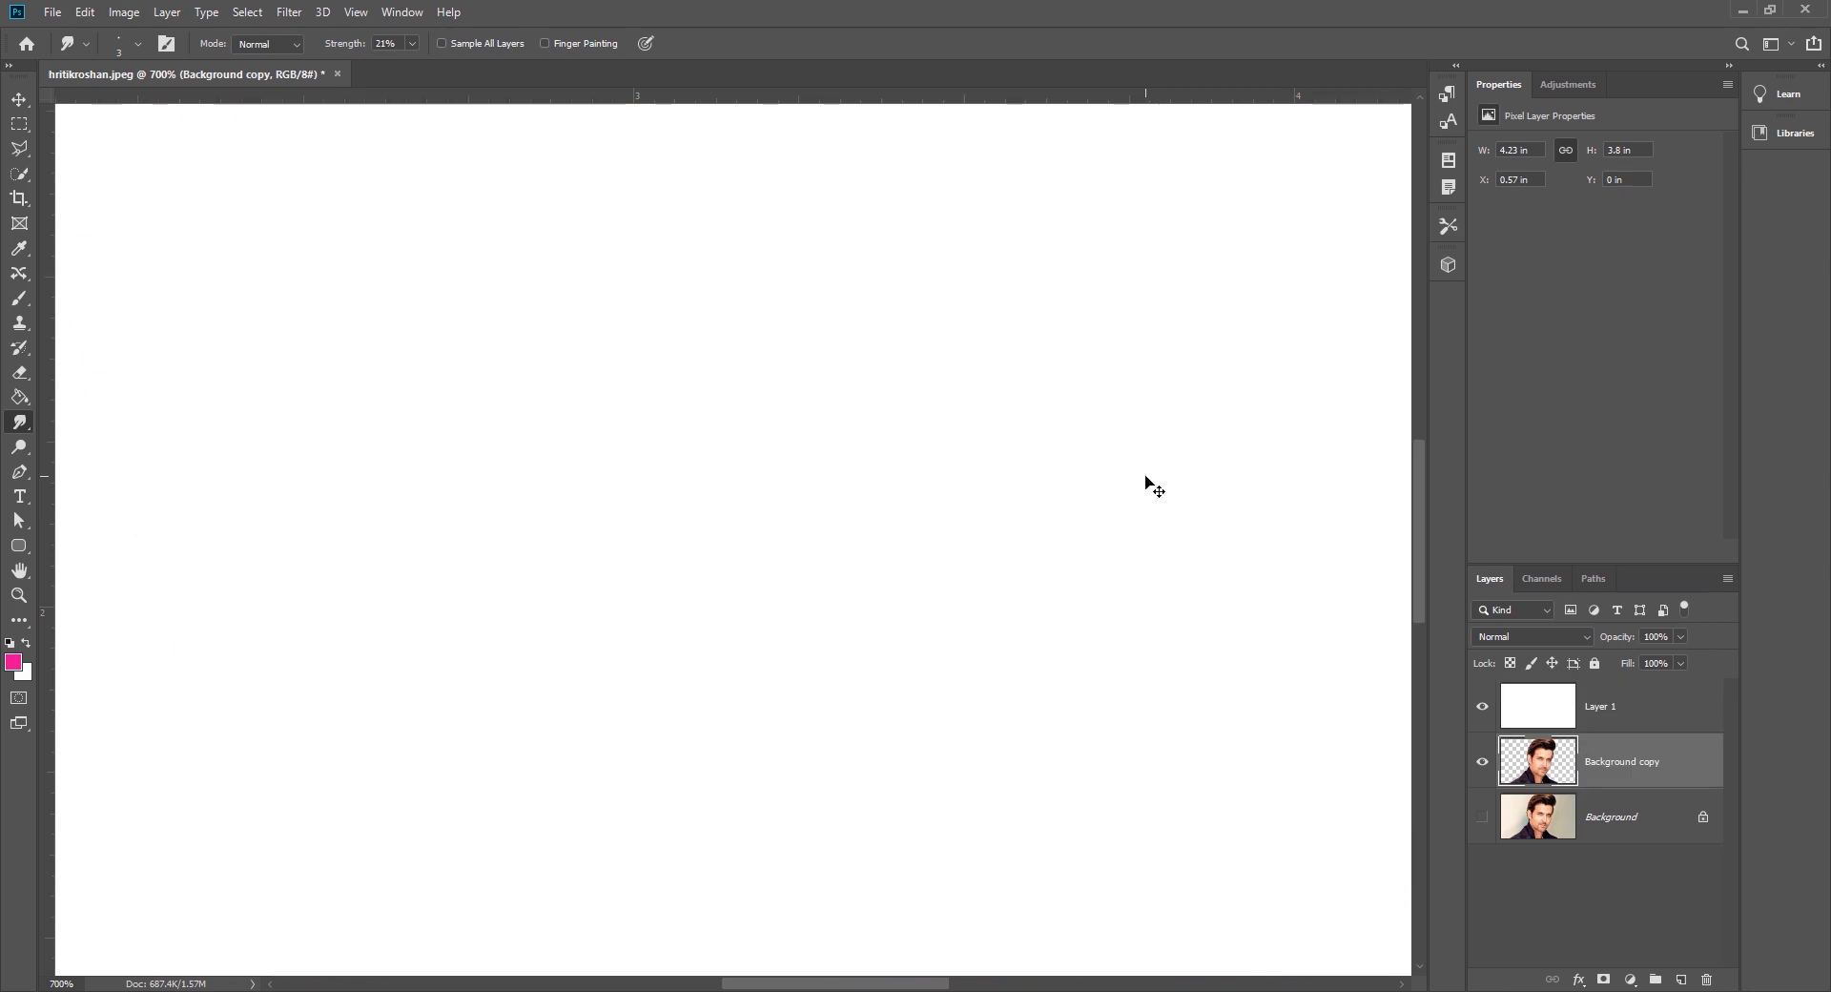
# Bring the portrait back above the white layer and trial a 5 px ear-lobe smudge, then undo it
pyautogui.hotkey('ctrl', ']')
pyautogui.hotkey('ctrl', '-')
pyautogui.hotkey('ctrl', '-')
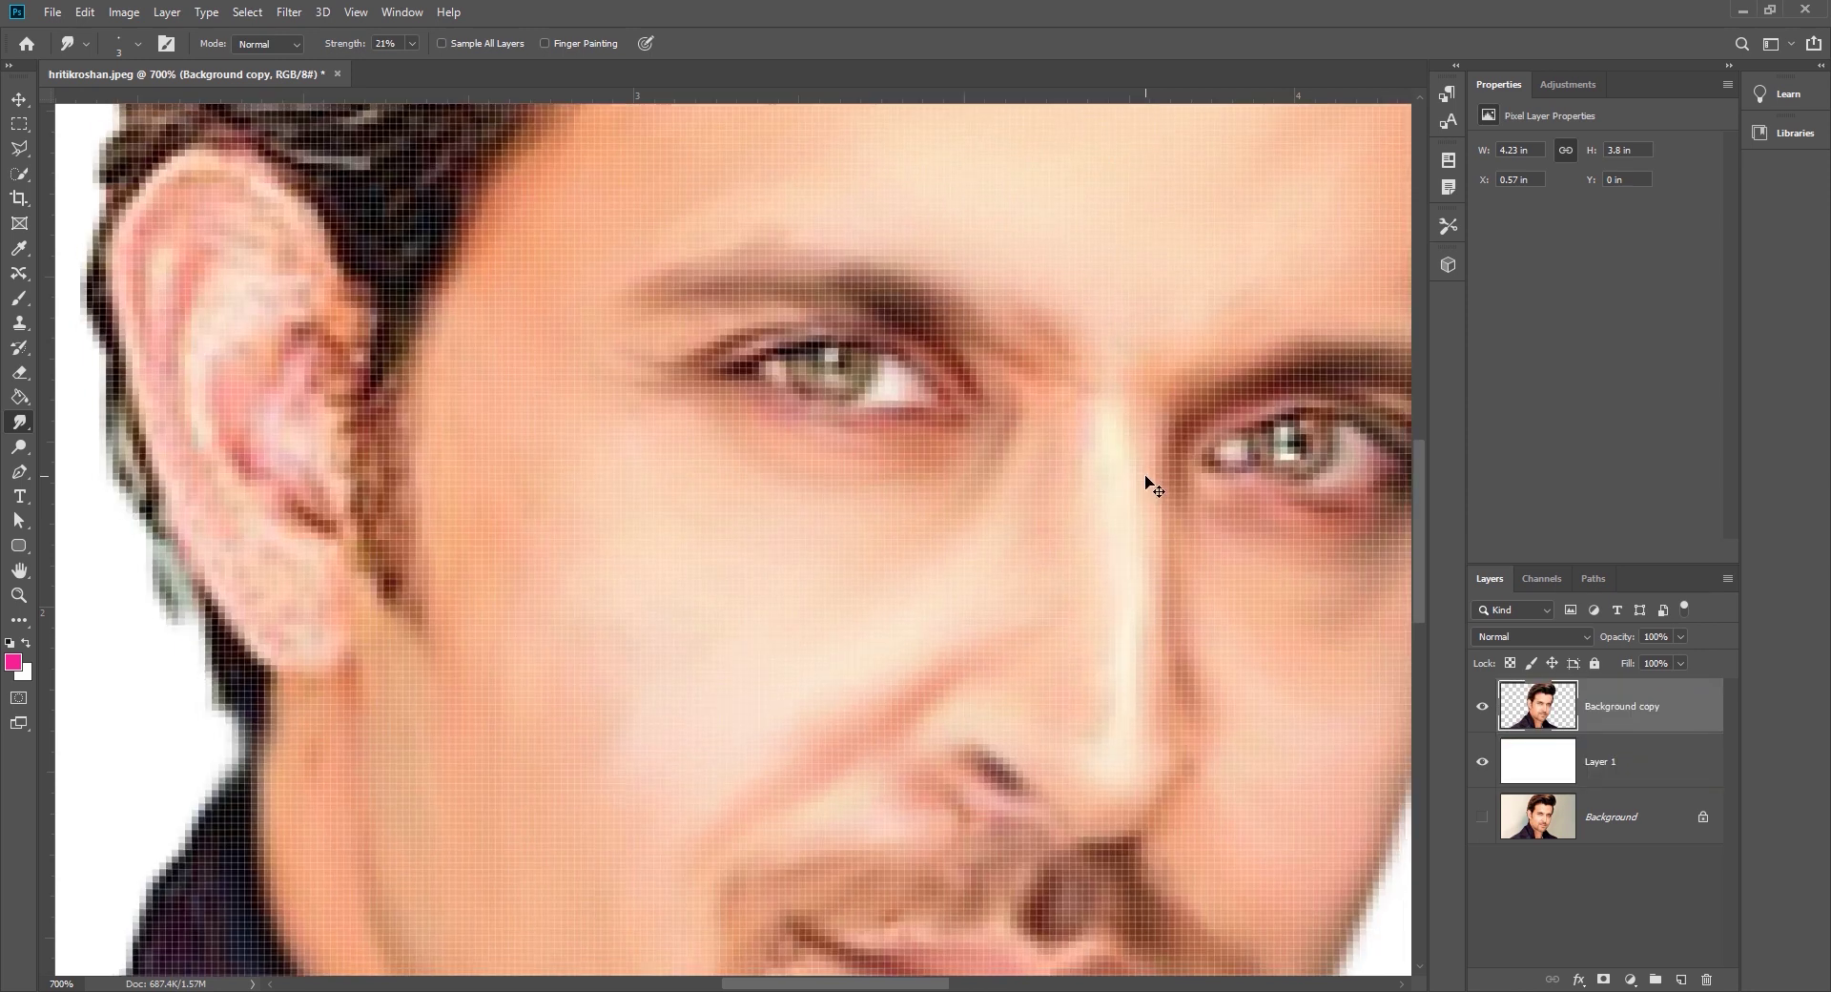
pyautogui.hotkey('ctrl', '-')
pyautogui.hotkey('ctrl', '-')
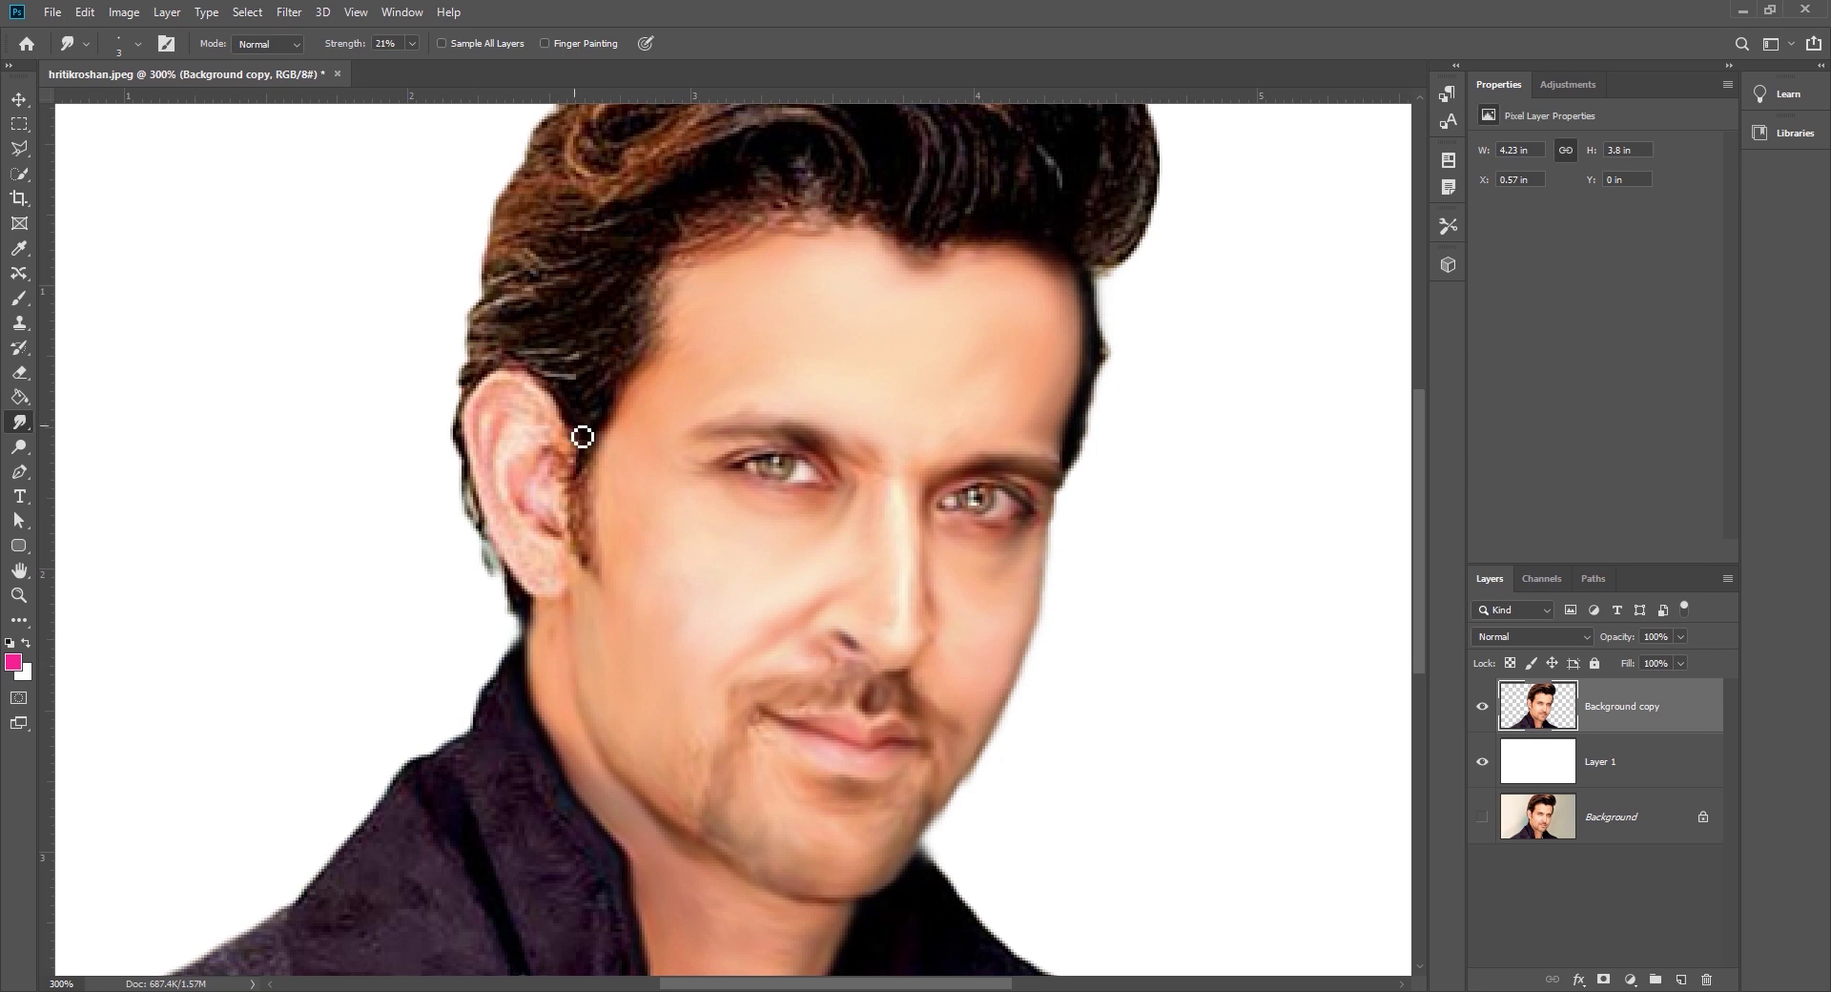
pyautogui.press(']')
pyautogui.press(']')
pyautogui.moveTo(495, 466); pyautogui.dragTo(532, 511)
pyautogui.hotkey('ctrl', 'z')
# Smear the skin and sideburn beside the ear upward, then reframe the face at 300%
pyautogui.moveTo(597, 567); pyautogui.dragTo(593, 481)
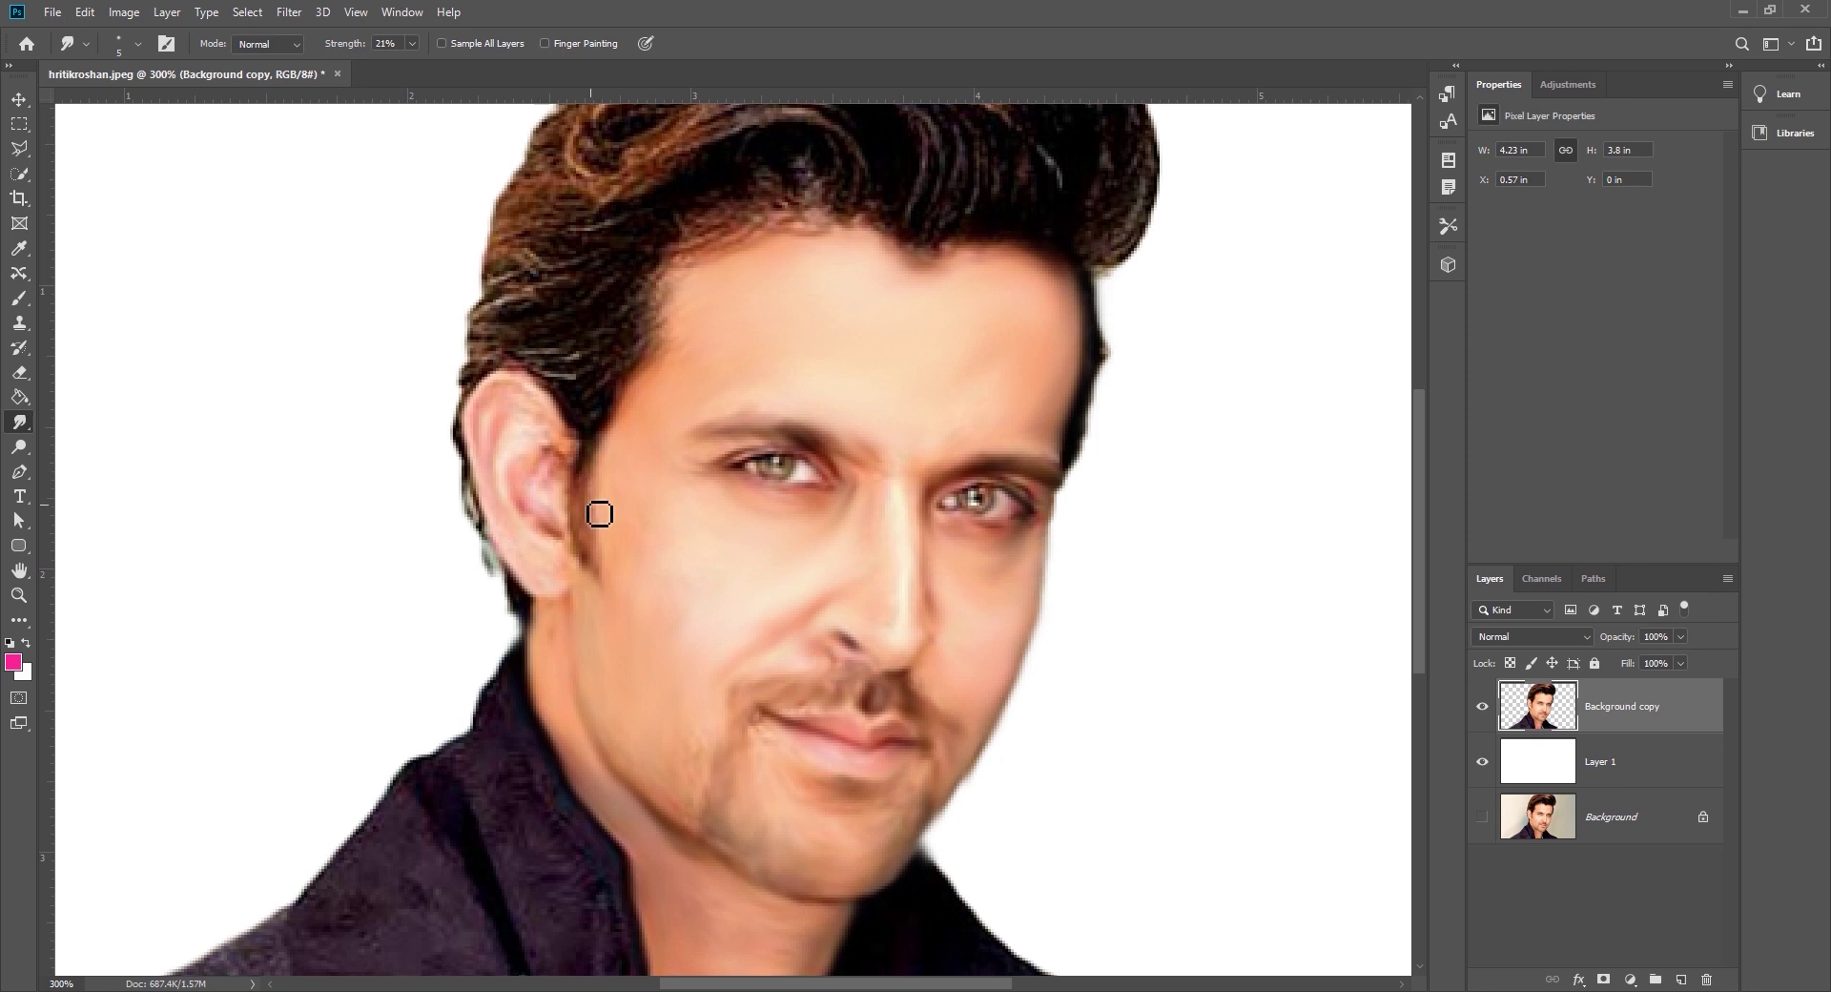
pyautogui.hotkey('ctrl', '+')
pyautogui.hotkey('ctrl', '+')
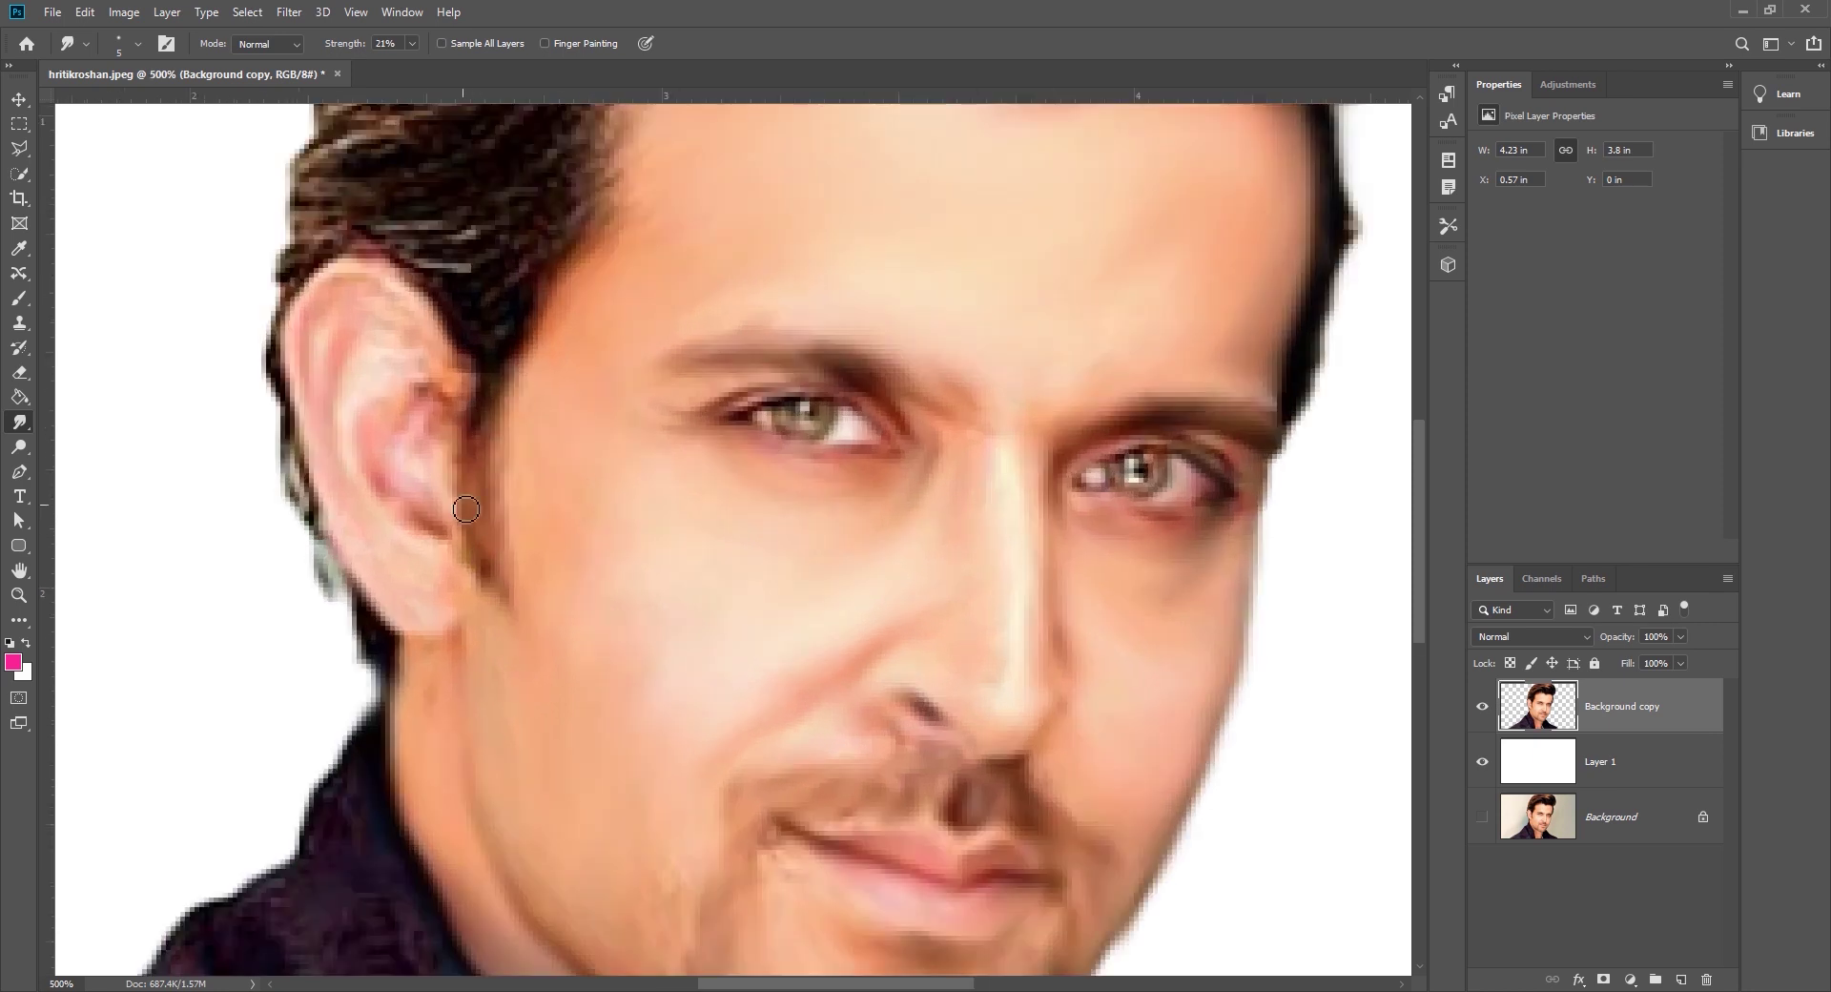
pyautogui.moveTo(506, 598)
pyautogui.mouseDown()
pyautogui.moveTo(482, 467)
pyautogui.moveTo(446, 536)
pyautogui.moveTo(358, 573)
pyautogui.moveTo(289, 410)
pyautogui.moveTo(292, 307)
pyautogui.moveTo(437, 302)
pyautogui.moveTo(319, 381)
pyautogui.moveTo(347, 301)
pyautogui.moveTo(396, 306)
pyautogui.moveTo(311, 340)
pyautogui.moveTo(343, 540)
pyautogui.moveTo(411, 608)
pyautogui.moveTo(467, 539)
pyautogui.moveTo(435, 314)
pyautogui.moveTo(441, 397)
pyautogui.moveTo(366, 413)
pyautogui.moveTo(425, 531)
pyautogui.moveTo(386, 624)
pyautogui.moveTo(405, 621)
pyautogui.moveTo(377, 286)
pyautogui.moveTo(453, 346)
pyautogui.moveTo(526, 482)
pyautogui.mouseUp()
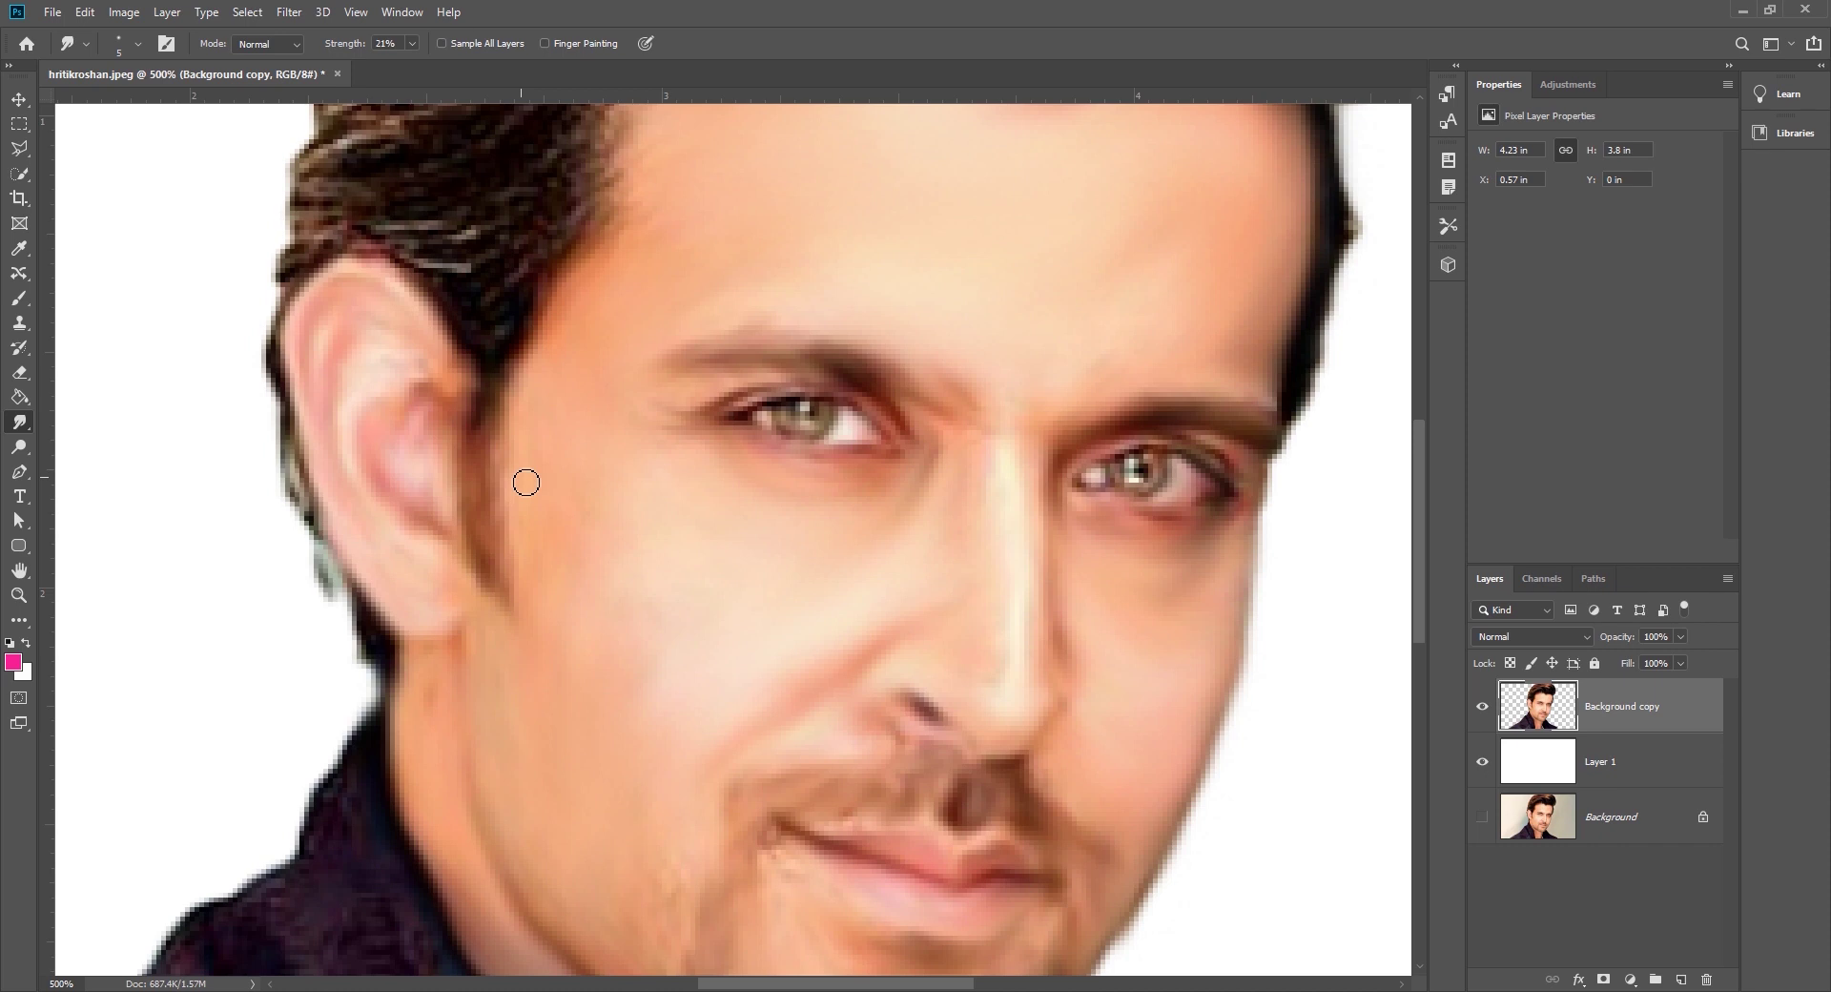
pyautogui.hotkey('ctrl', '-')
pyautogui.hotkey('ctrl', '-')
pyautogui.hotkey('ctrl', '-')
pyautogui.hotkey('ctrl', '-')
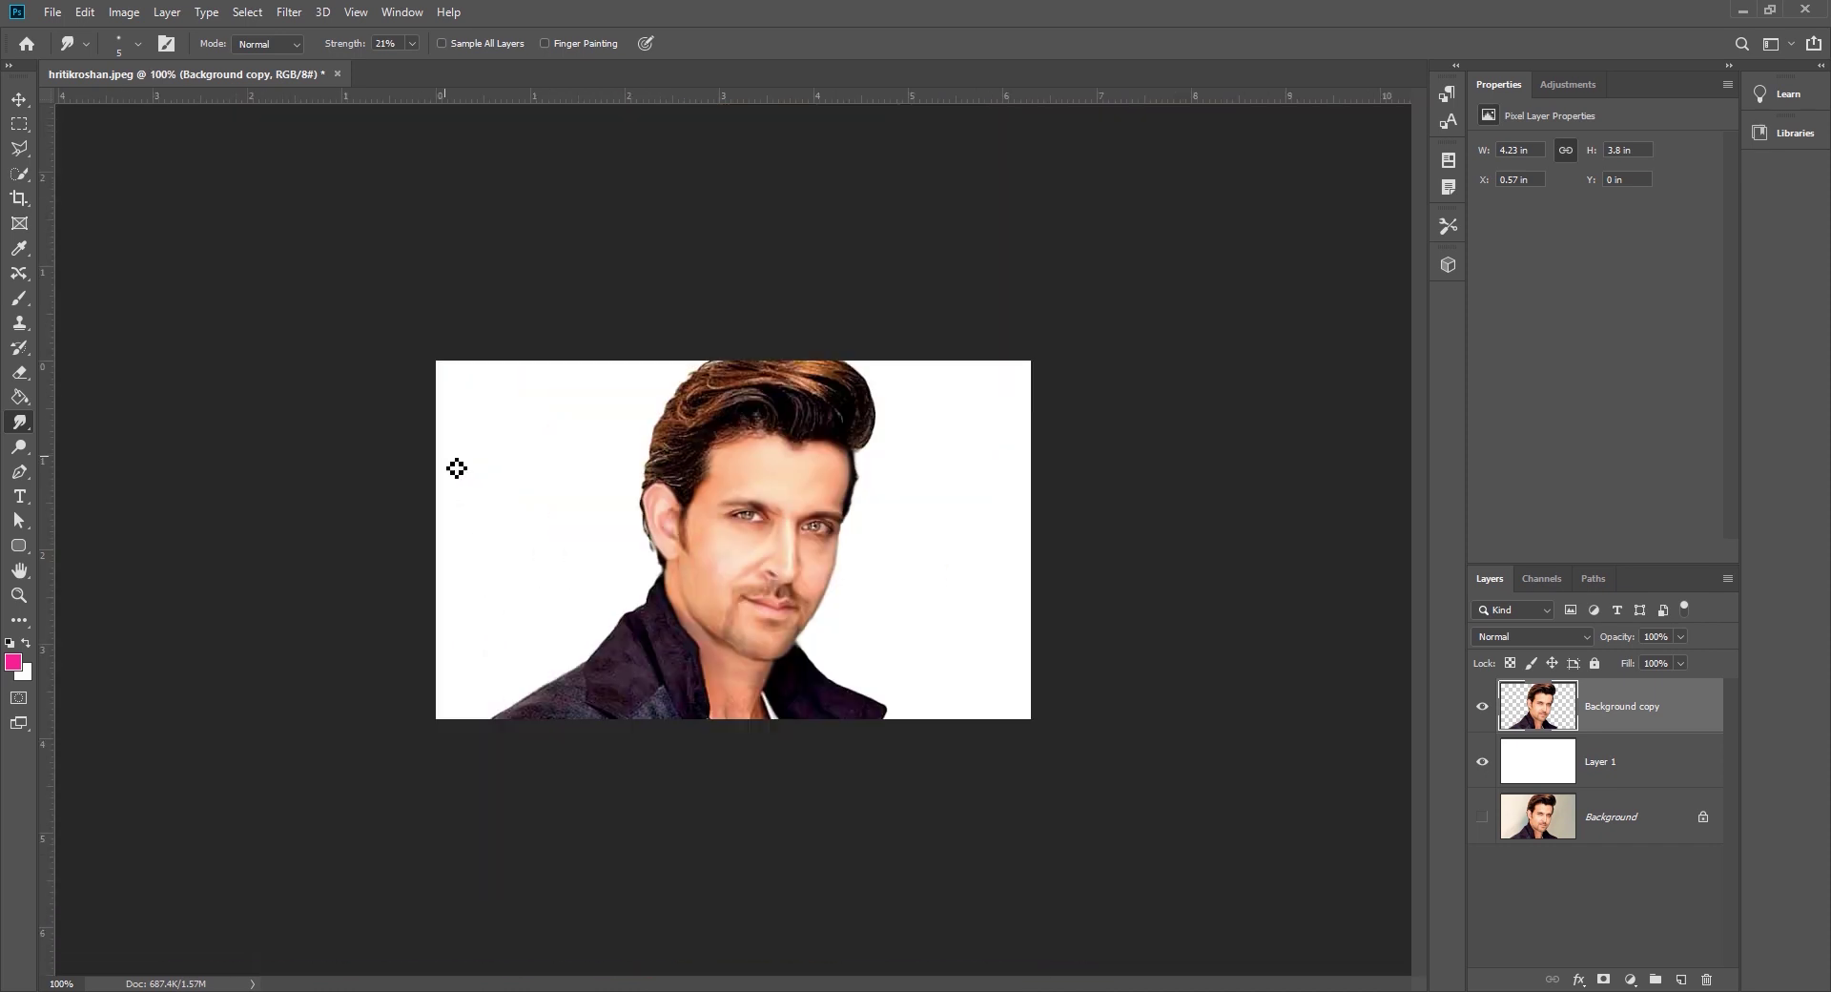
pyautogui.hotkey('ctrl', '+')
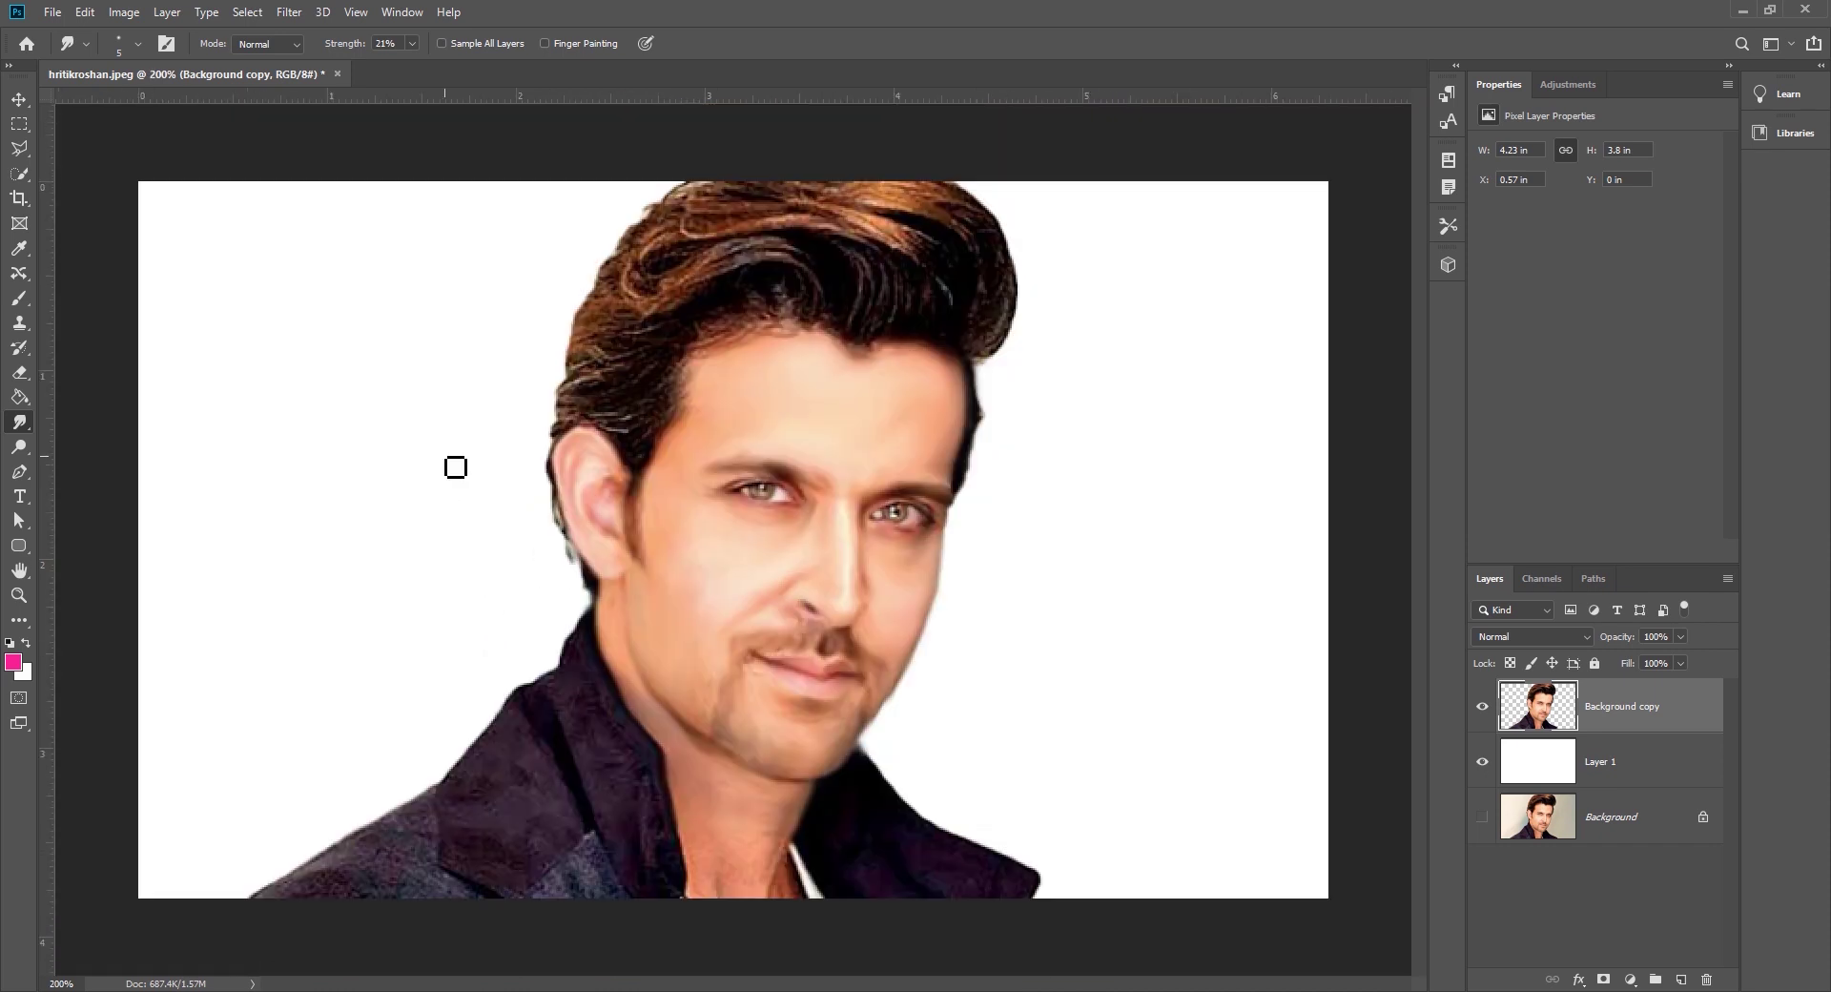
pyautogui.hotkey('ctrl', '+')
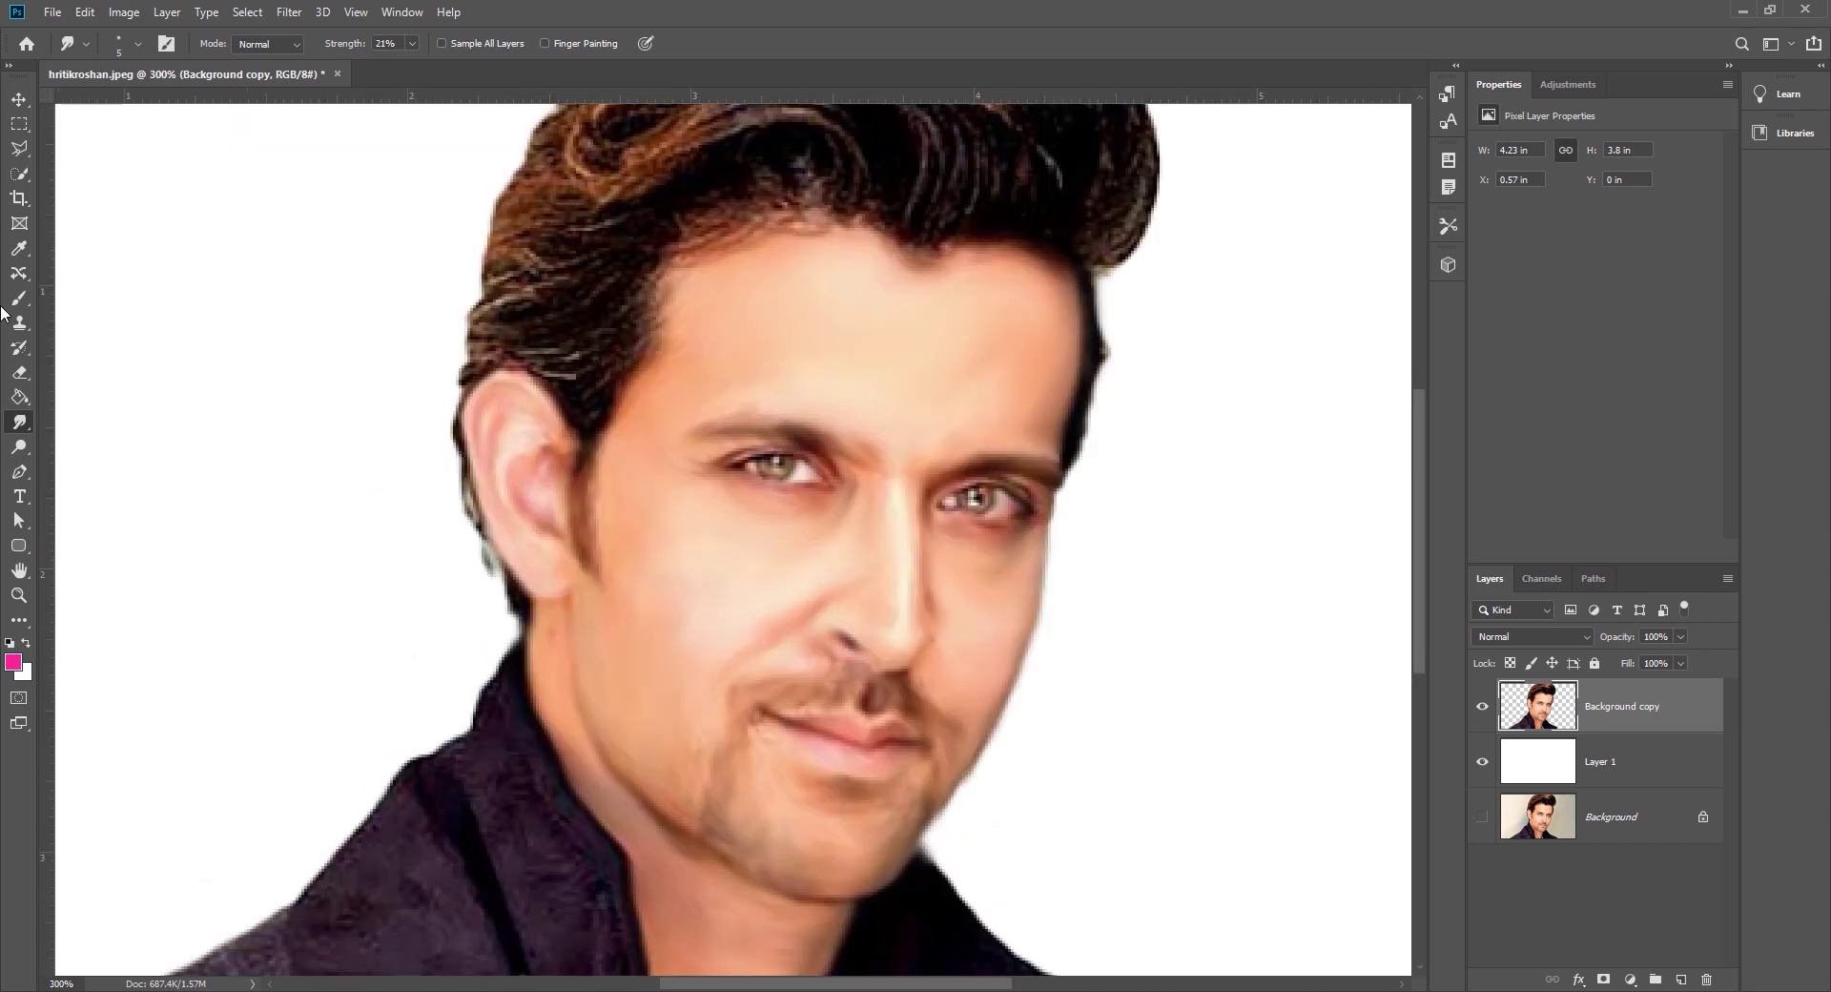
# Switch to the Brush Tool with near-black #060103 as the foreground colour
pyautogui.rightClick(19, 297)
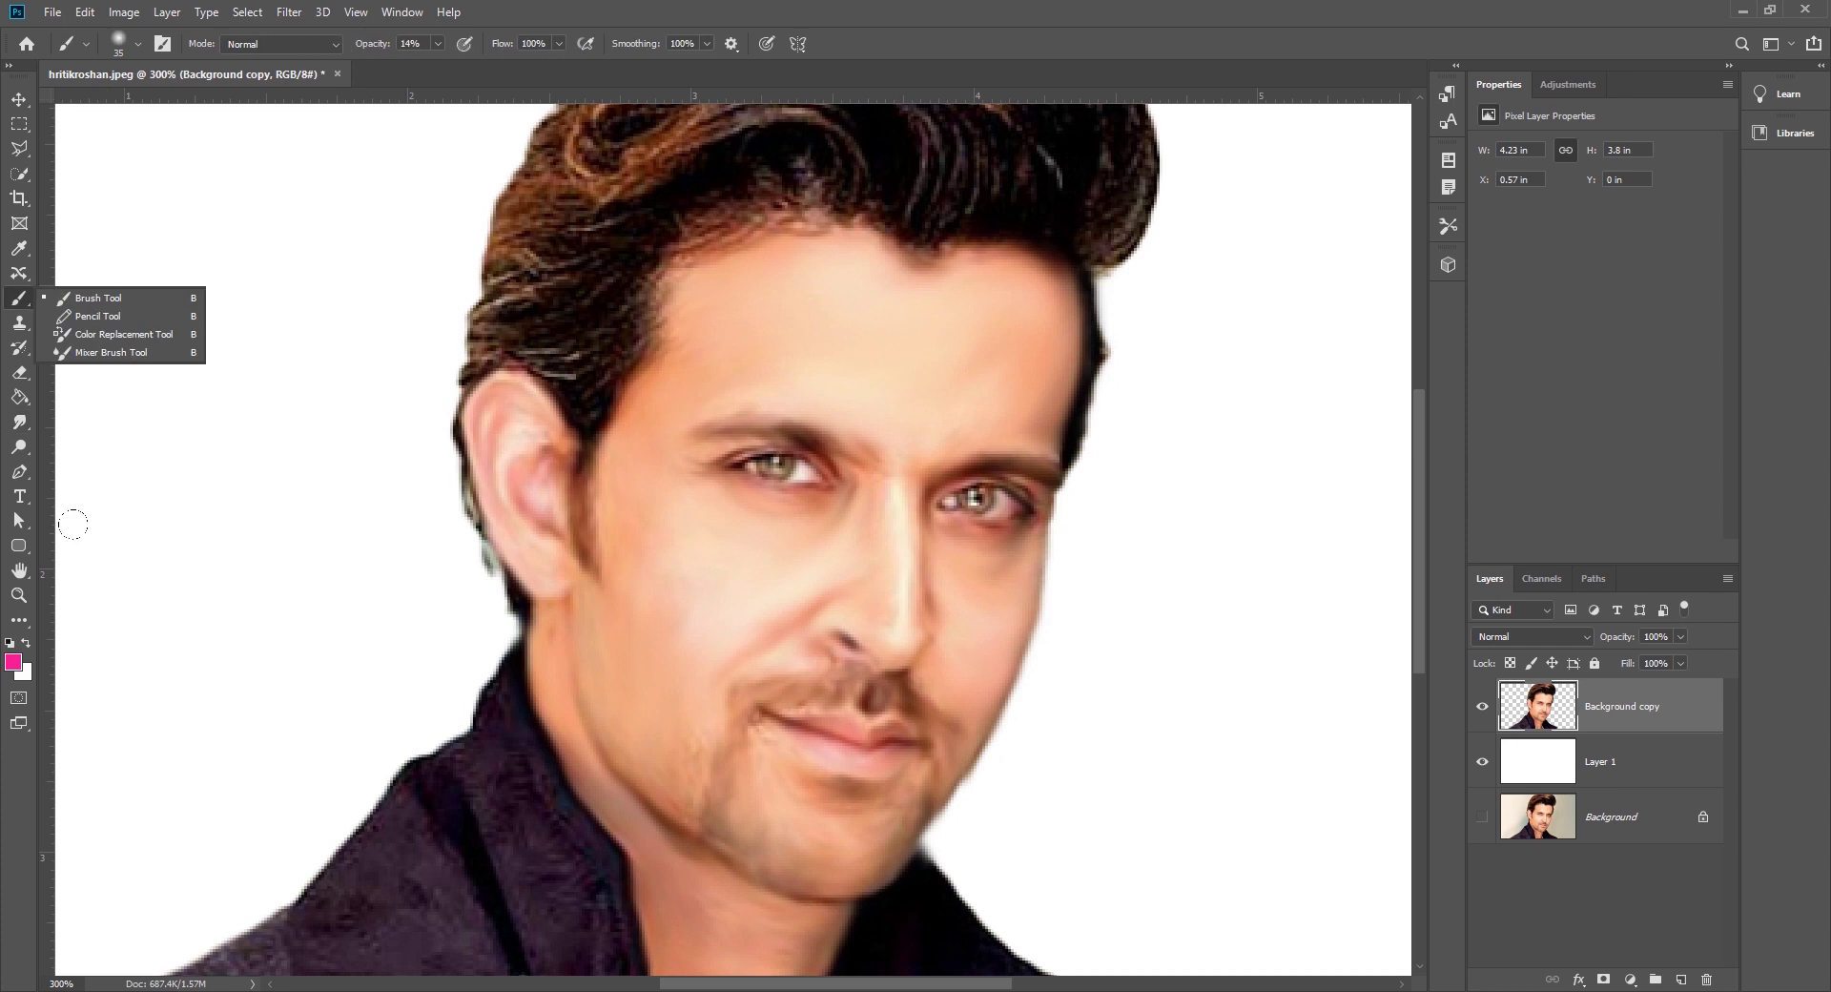
pyautogui.click(95, 297)
pyautogui.click(14, 662)
pyautogui.click(1273, 450)
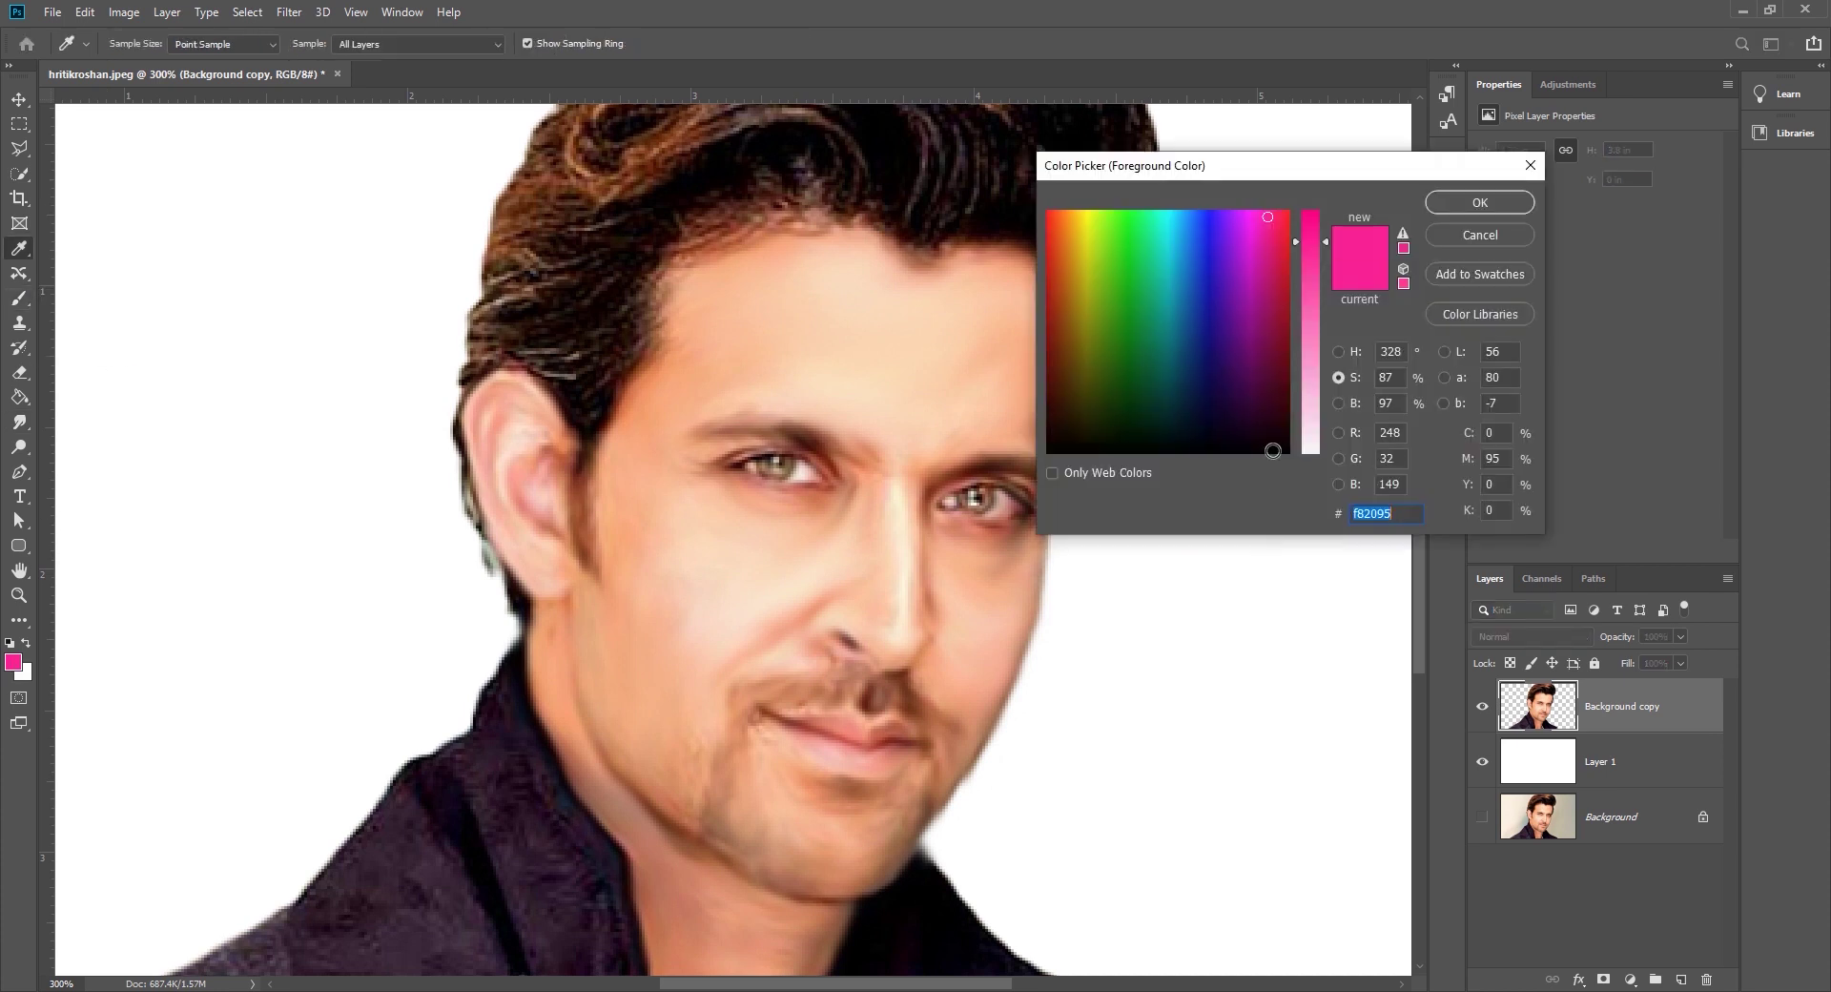
pyautogui.click(1495, 199)
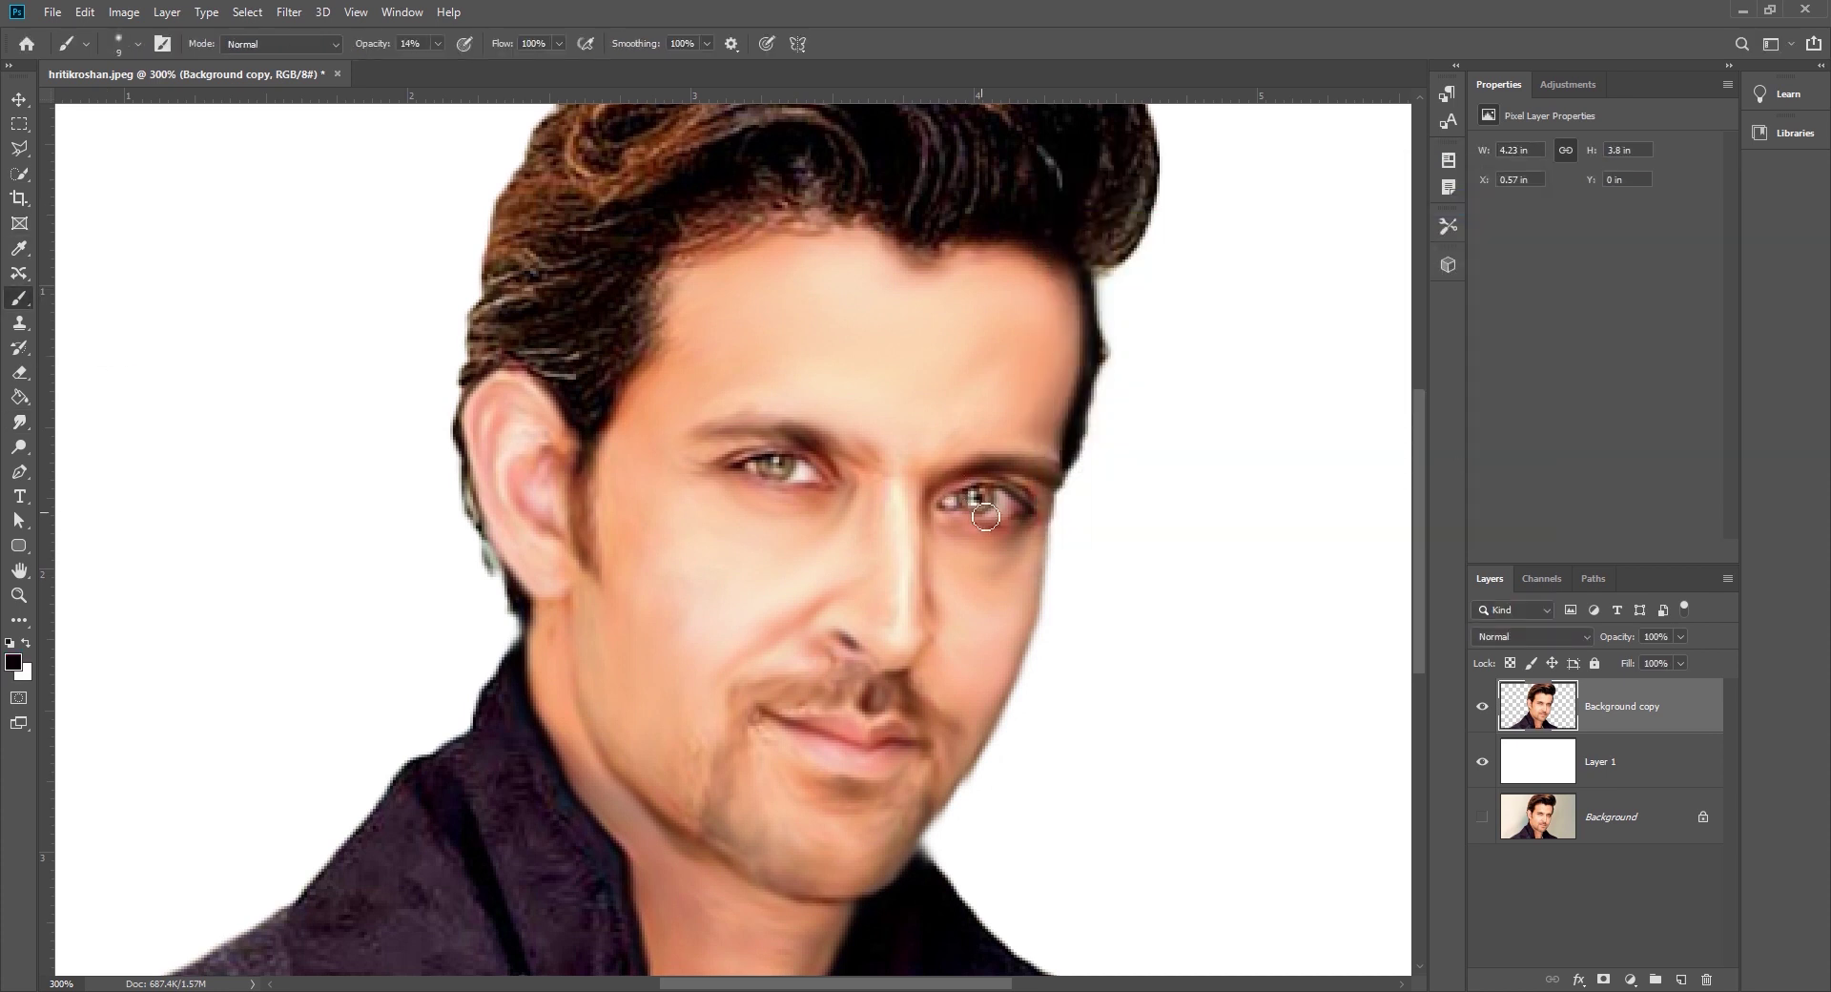
# With a 3 px brush, darken the left iris and the right eye's outer corner and lower lid
pyautogui.press('[')
pyautogui.press('[')
pyautogui.hotkey('ctrl', '+')
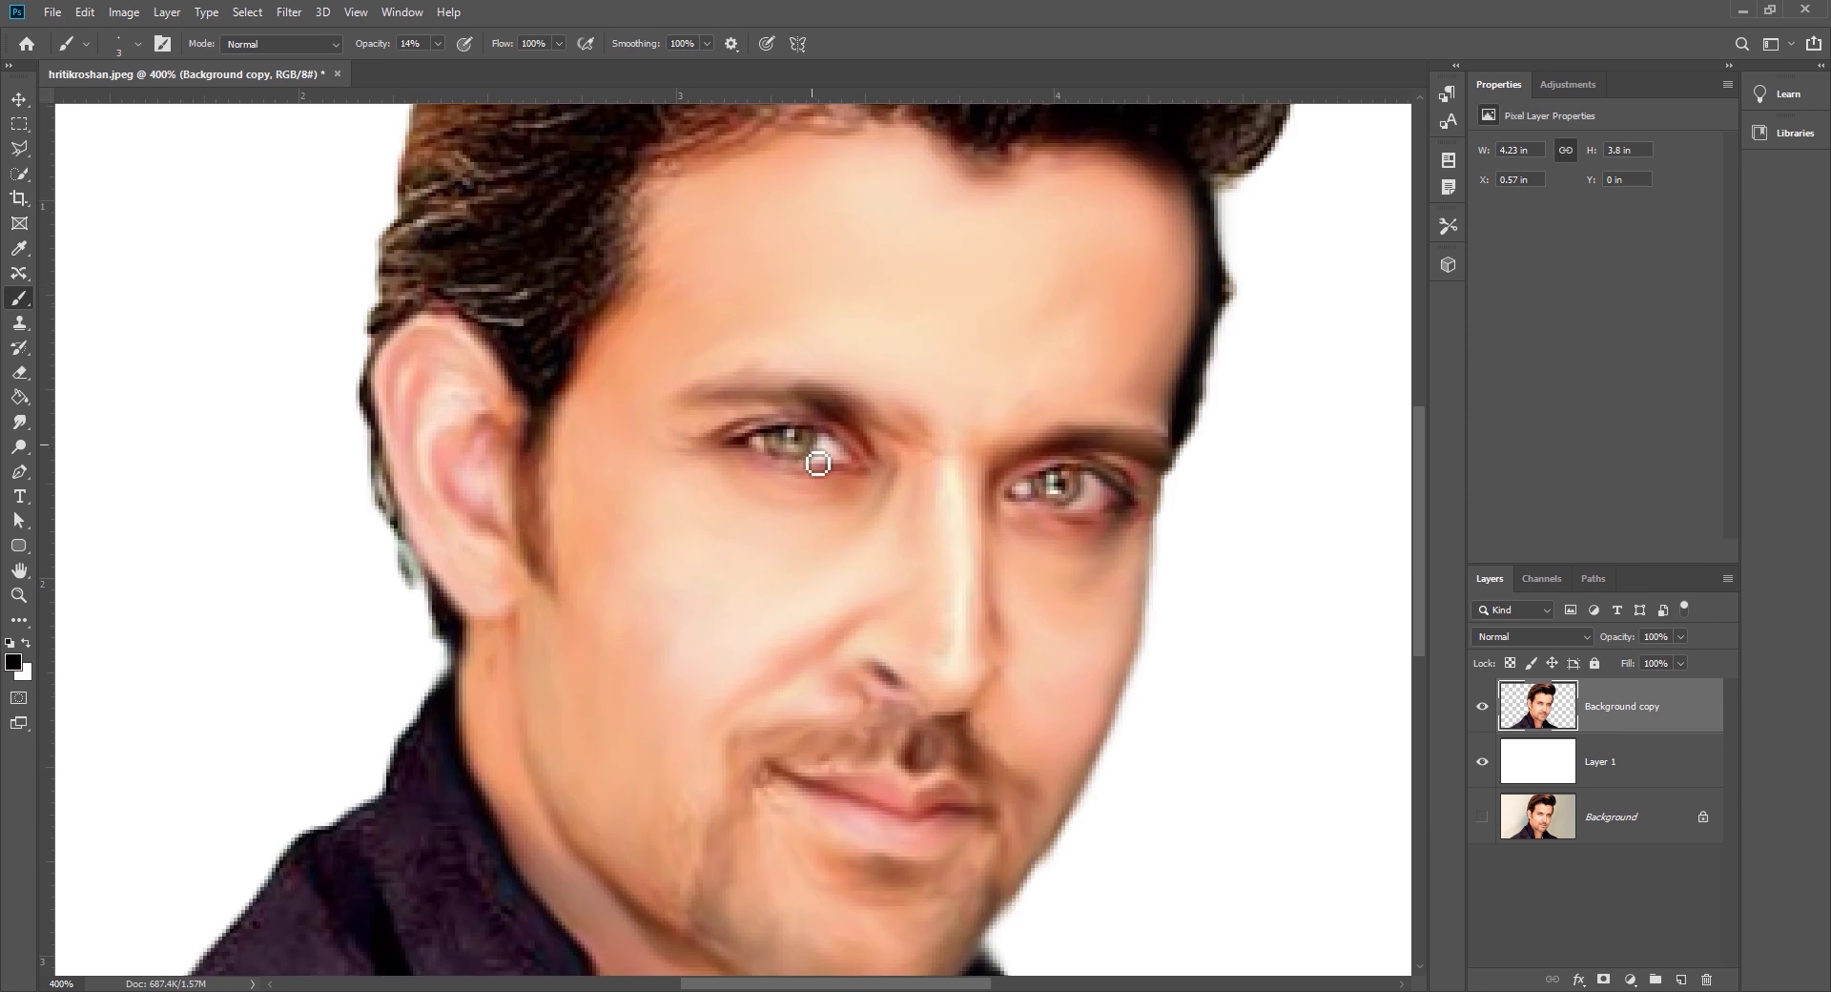
pyautogui.write('23')
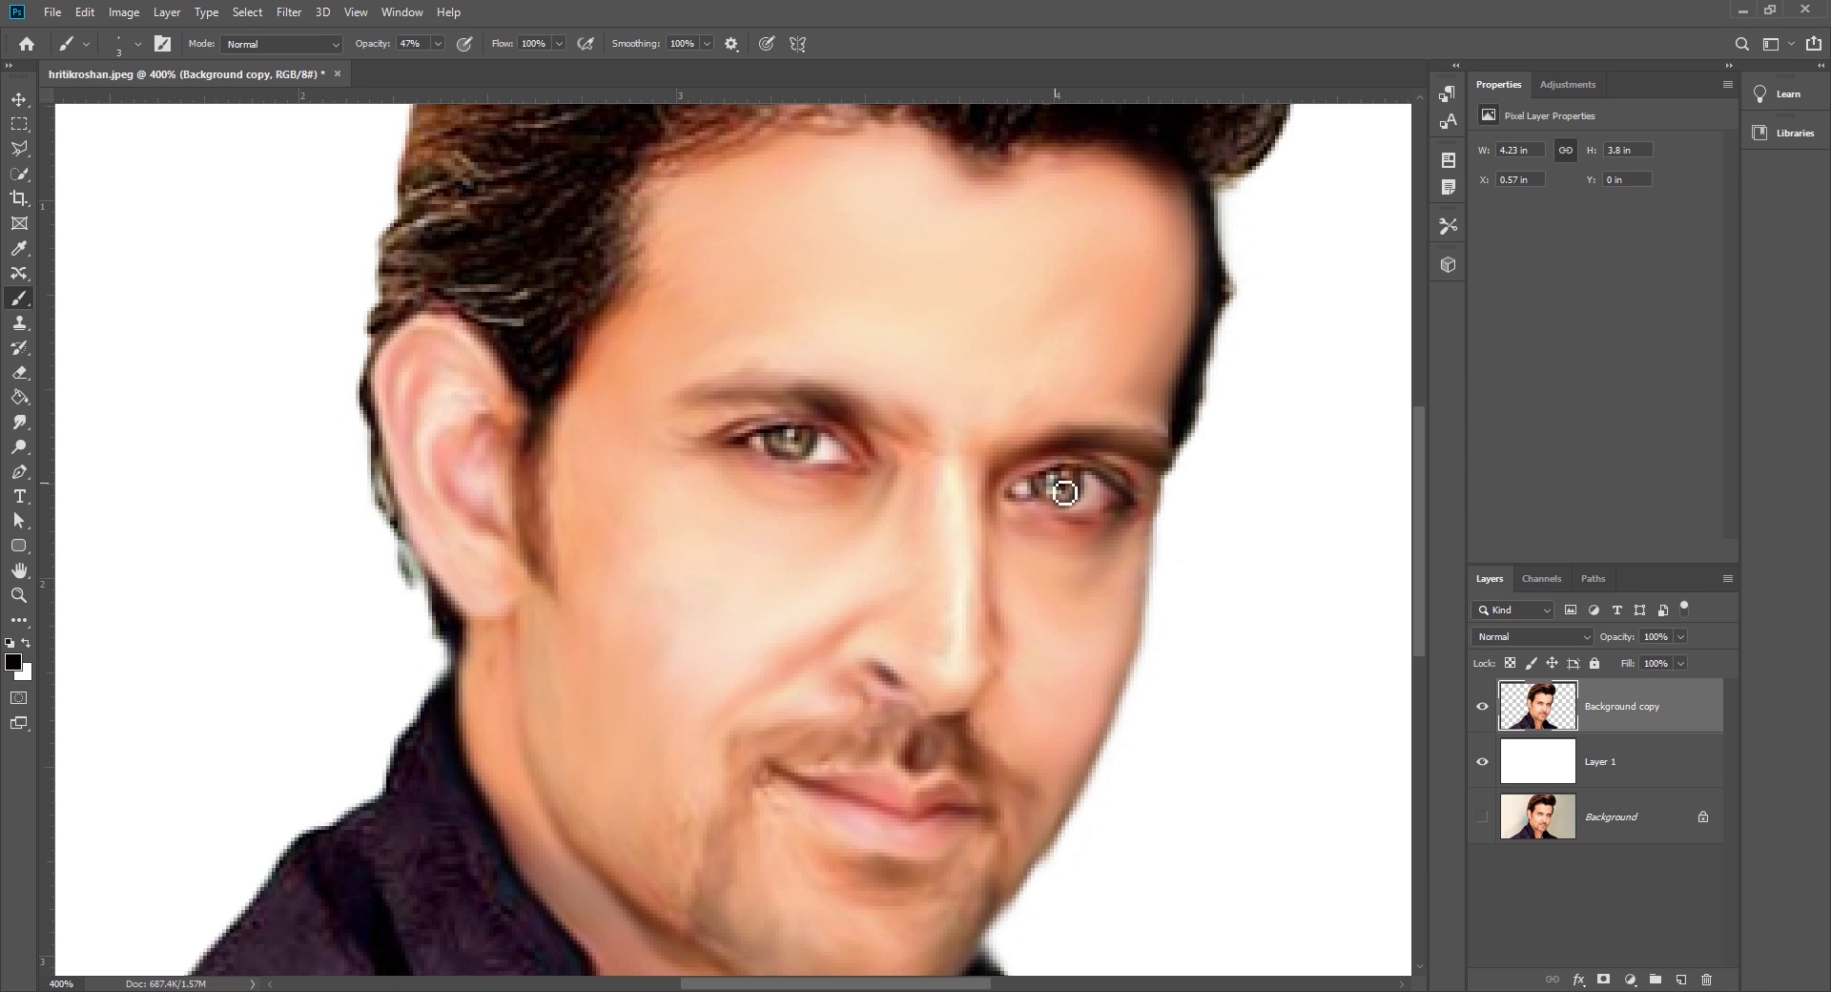
pyautogui.moveTo(806, 450); pyautogui.dragTo(735, 448)
pyautogui.moveTo(1105, 484)
pyautogui.mouseDown()
pyautogui.moveTo(1140, 507)
pyautogui.moveTo(1111, 513)
pyautogui.mouseUp()
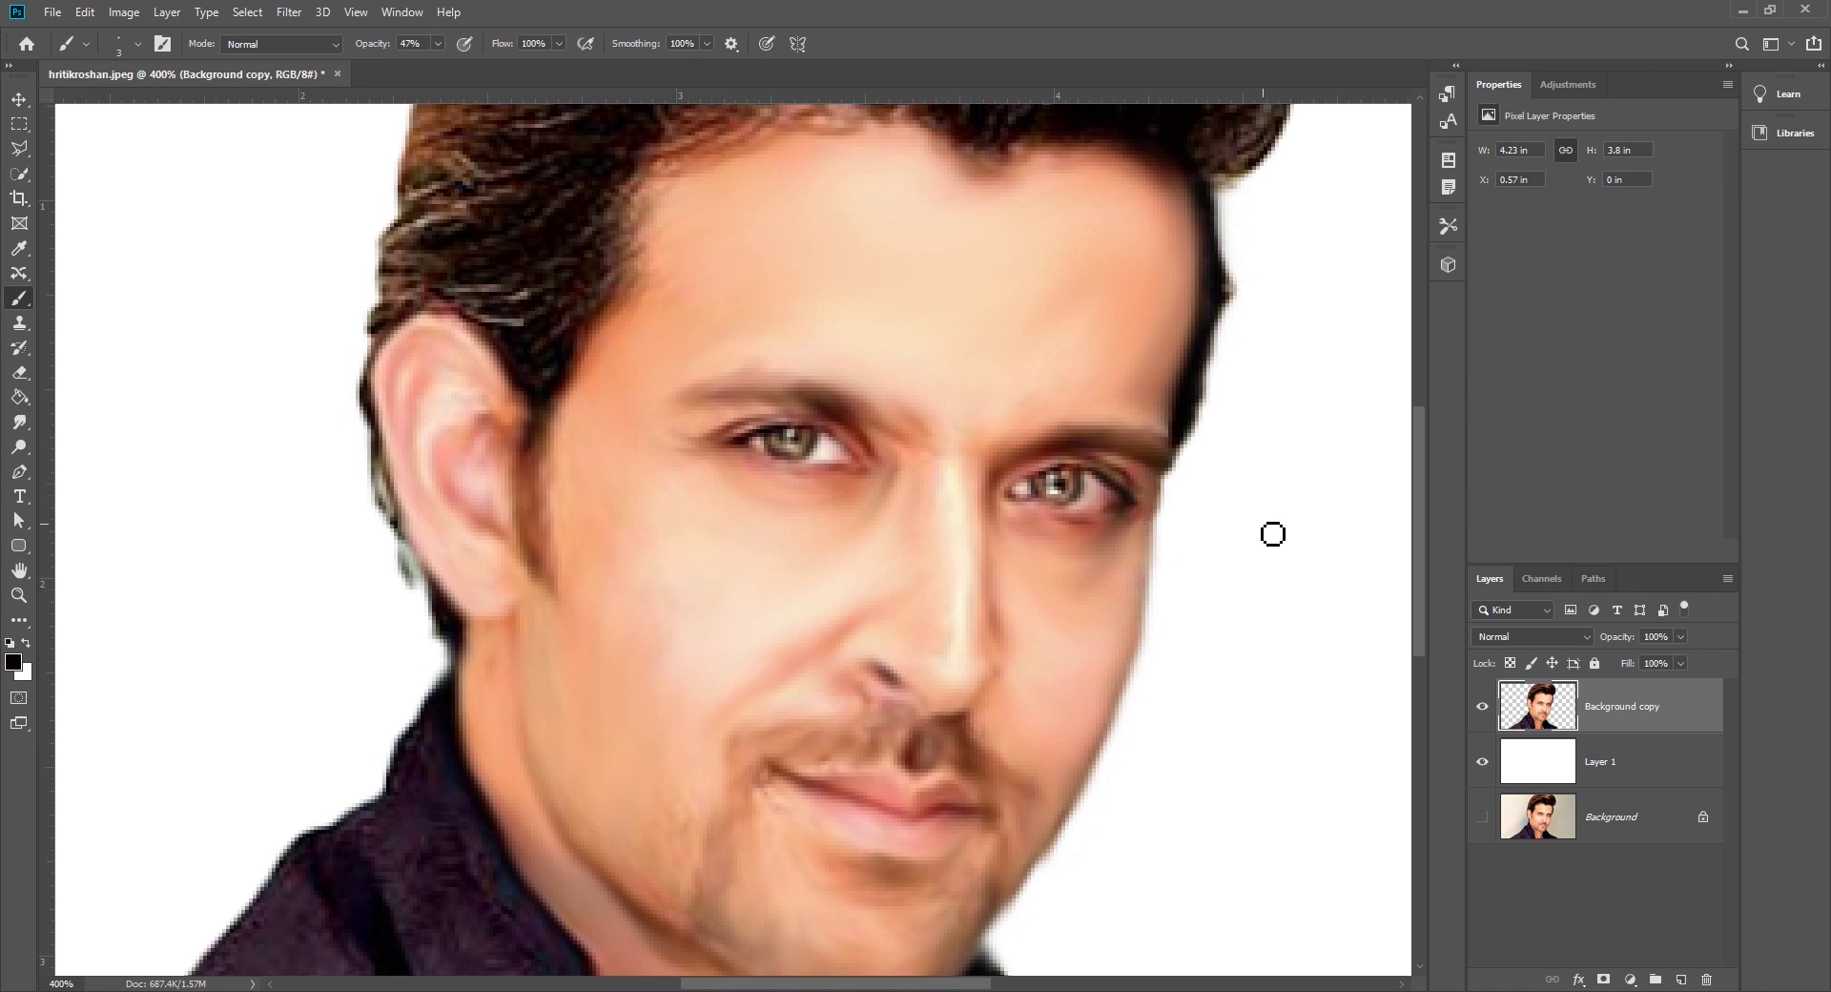
pyautogui.hotkey('ctrl', '-')
pyautogui.hotkey('ctrl', '-')
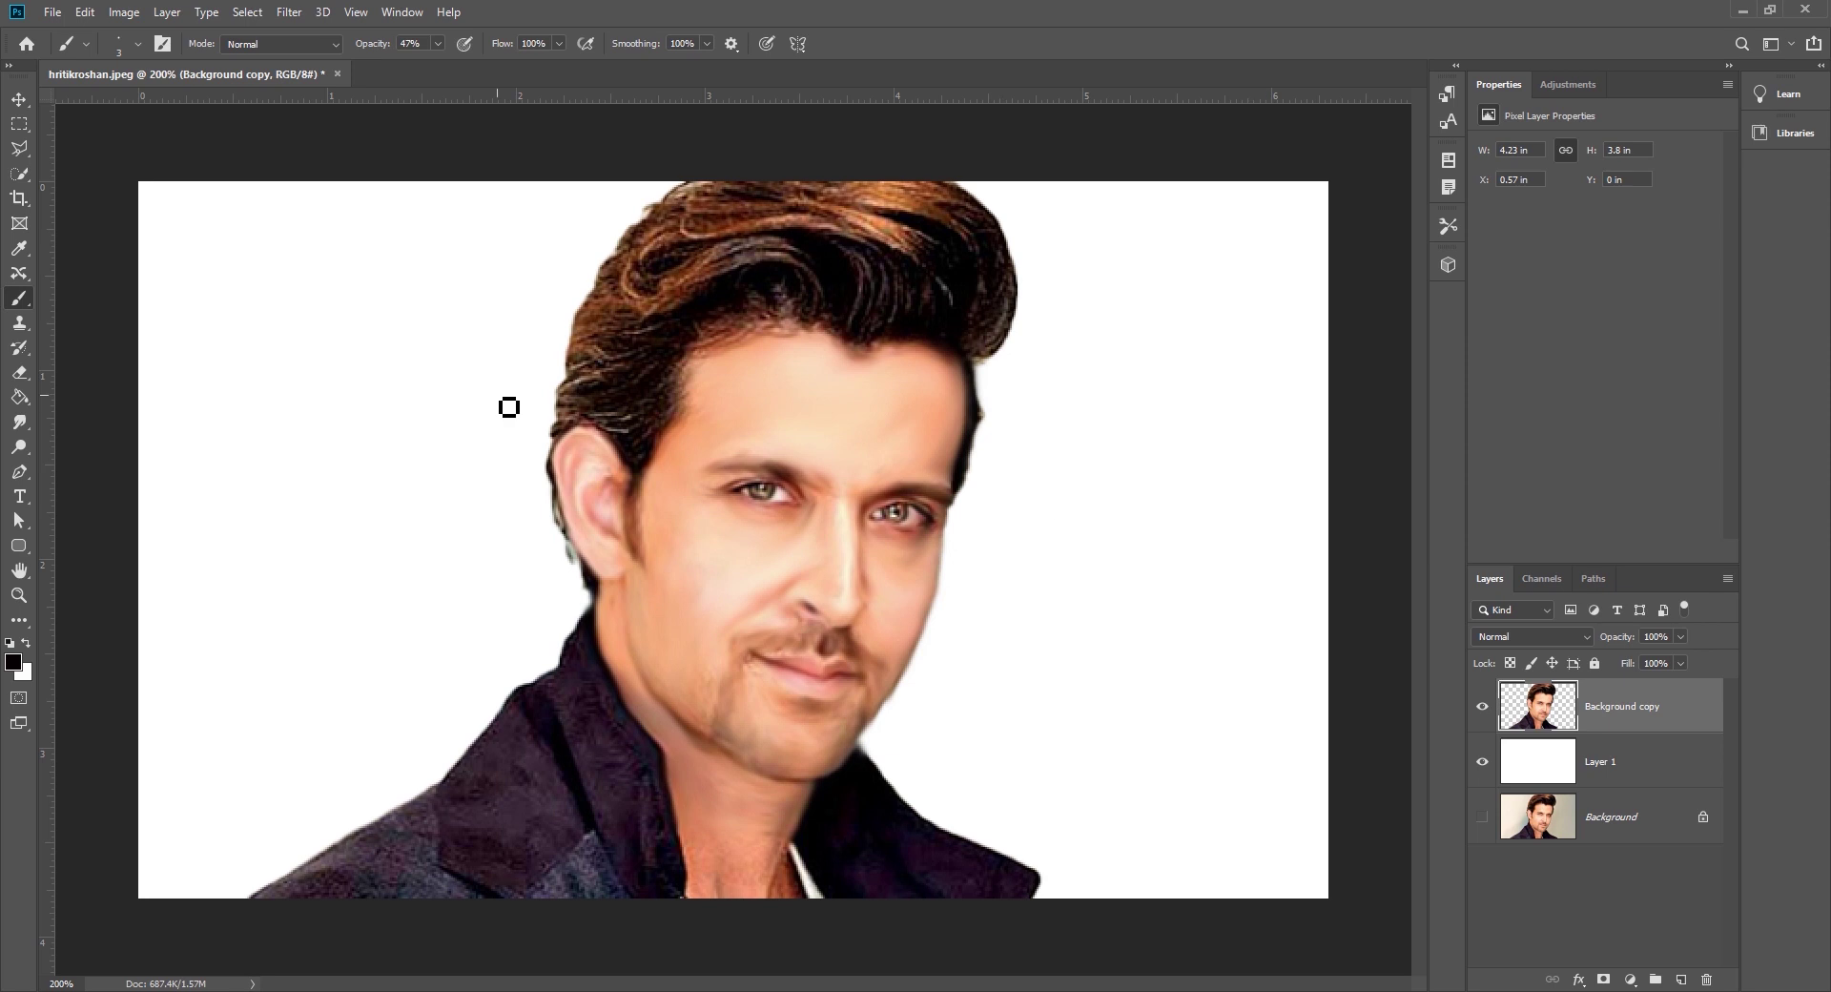
# With a size 20 Smudge brush, smudge the hair behind the ear and the upper-left hairline outward
pyautogui.moveTo(19, 422); pyautogui.dragTo(93, 461)
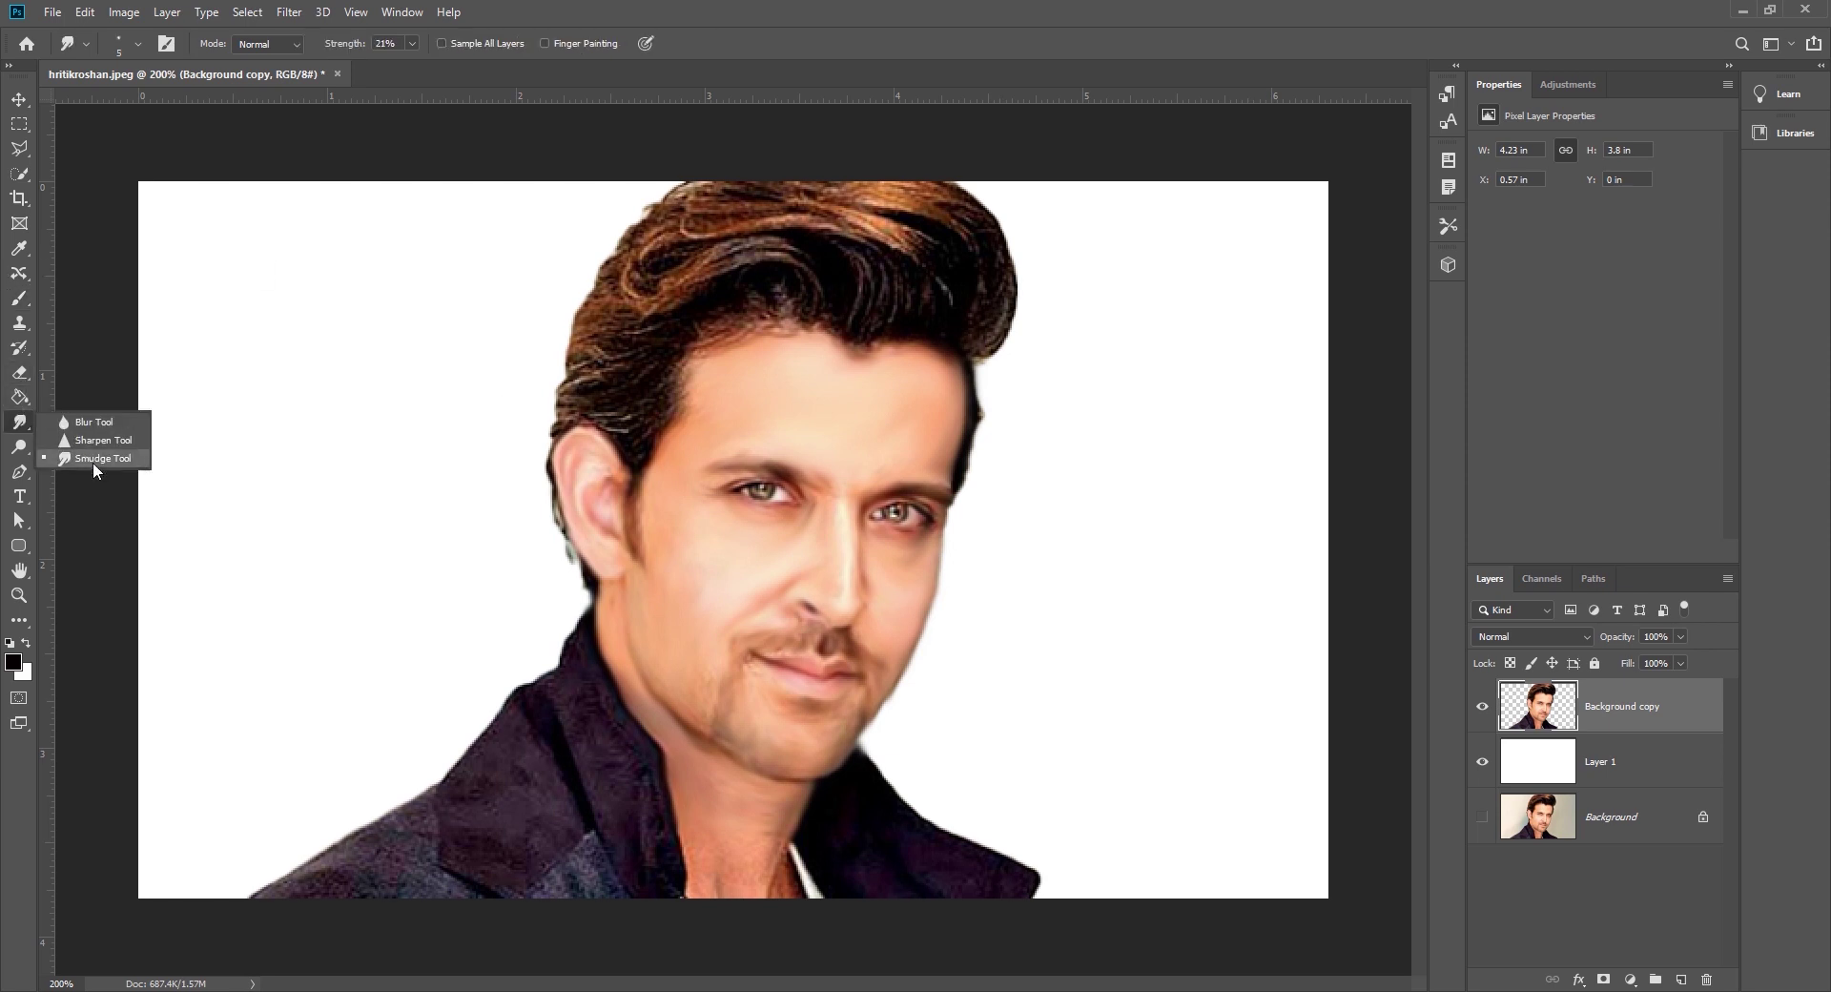
pyautogui.click(94, 461)
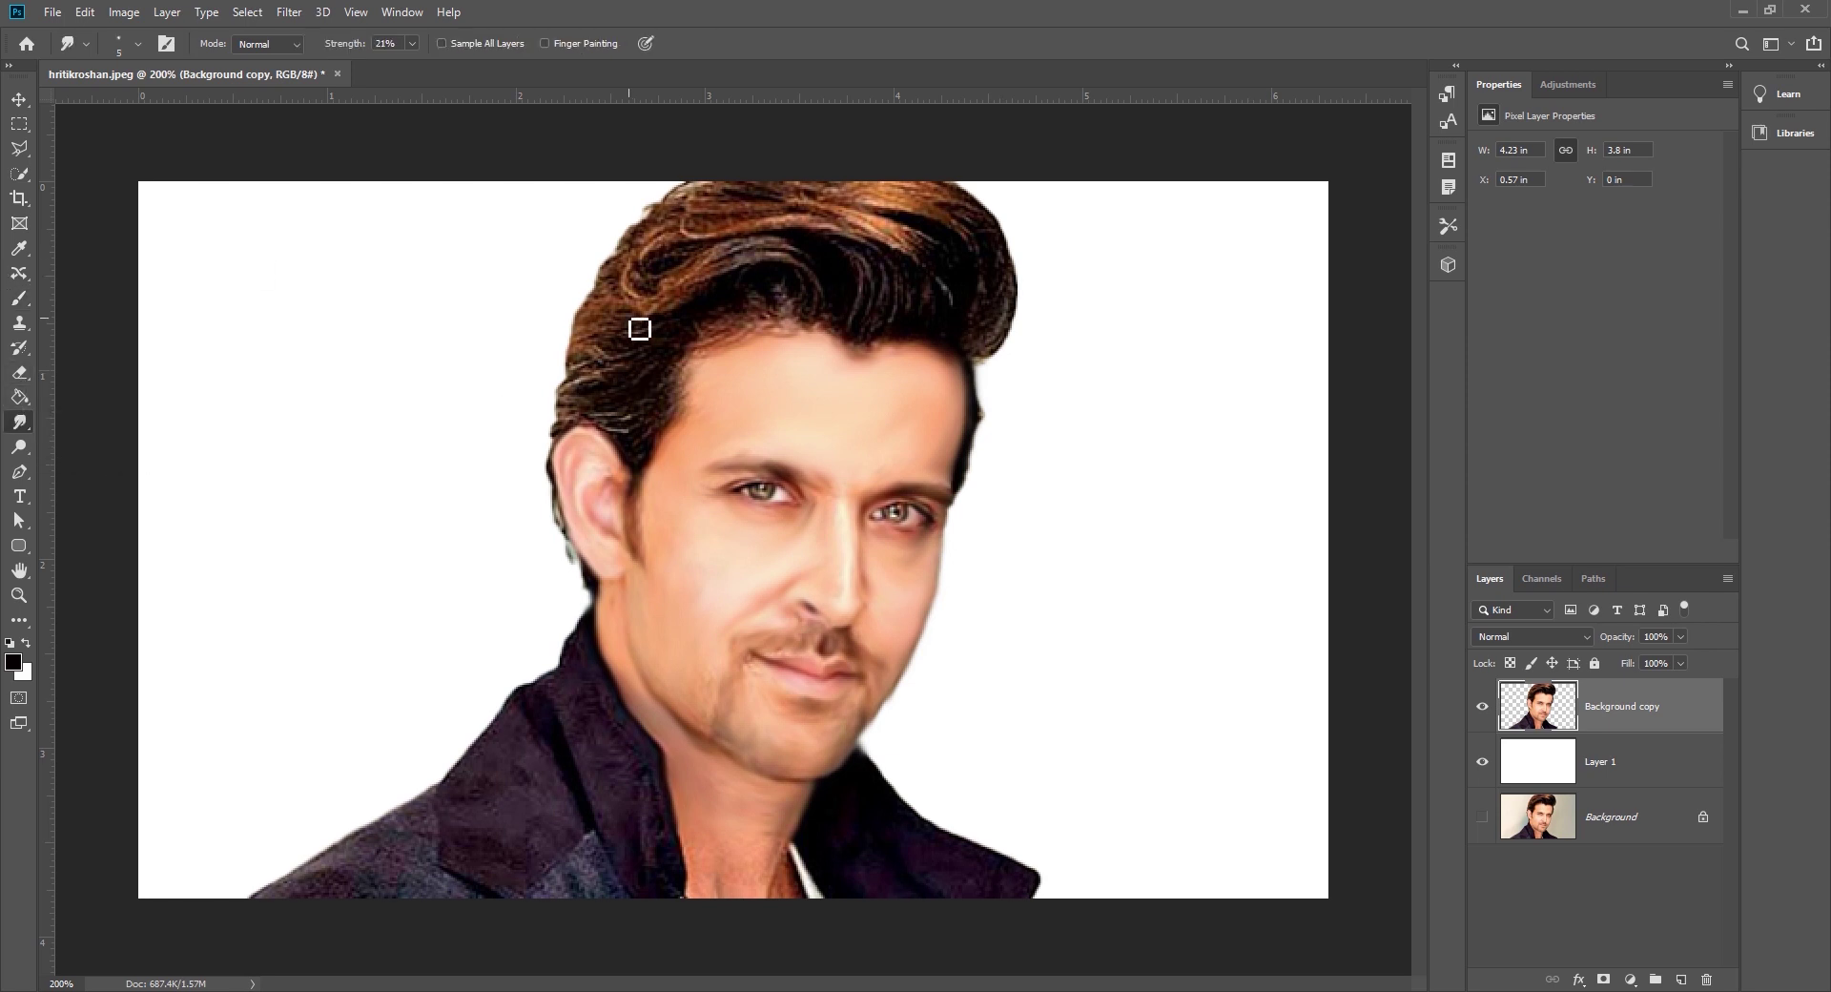
pyautogui.scroll(1, 639, 328)
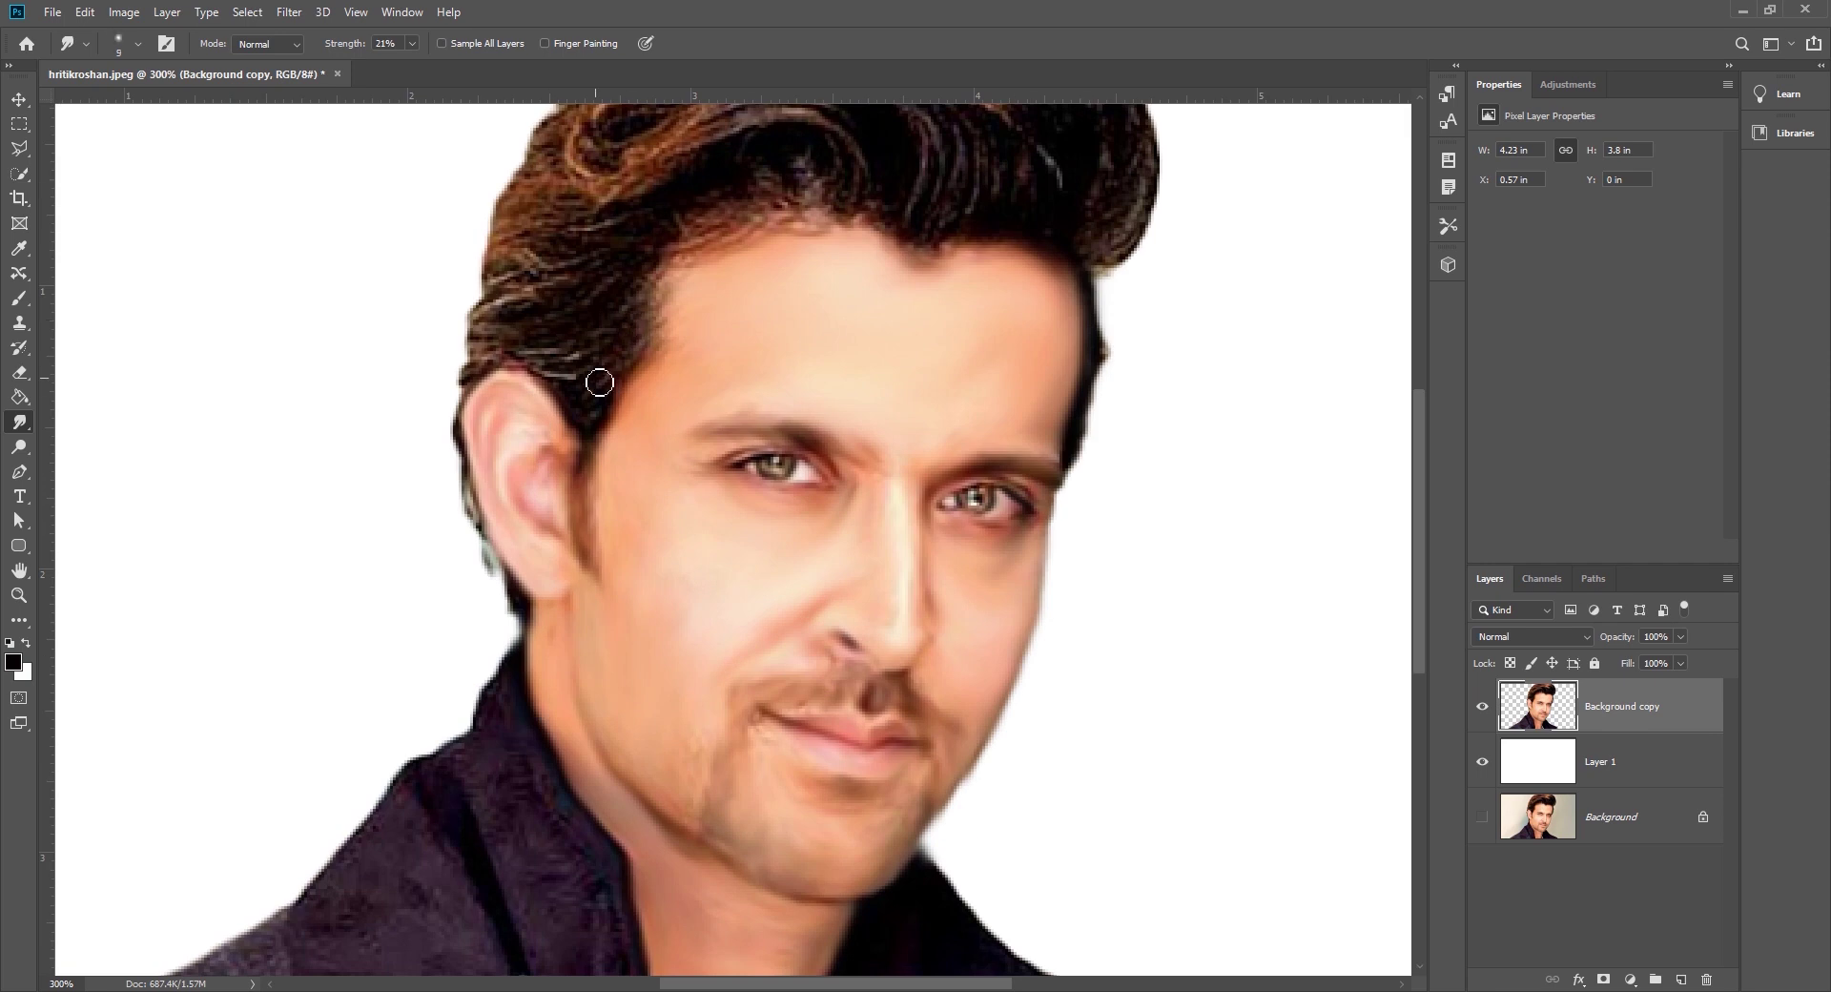
pyautogui.press(']')
pyautogui.press(']')
pyautogui.press(']')
pyautogui.moveTo(589, 387)
pyautogui.mouseDown()
pyautogui.moveTo(587, 448)
pyautogui.moveTo(515, 368)
pyautogui.moveTo(453, 401)
pyautogui.moveTo(510, 648)
pyautogui.mouseUp()
pyautogui.moveTo(610, 262)
pyautogui.mouseDown()
pyautogui.moveTo(477, 315)
pyautogui.moveTo(625, 227)
pyautogui.moveTo(462, 224)
pyautogui.moveTo(472, 243)
pyautogui.mouseUp()
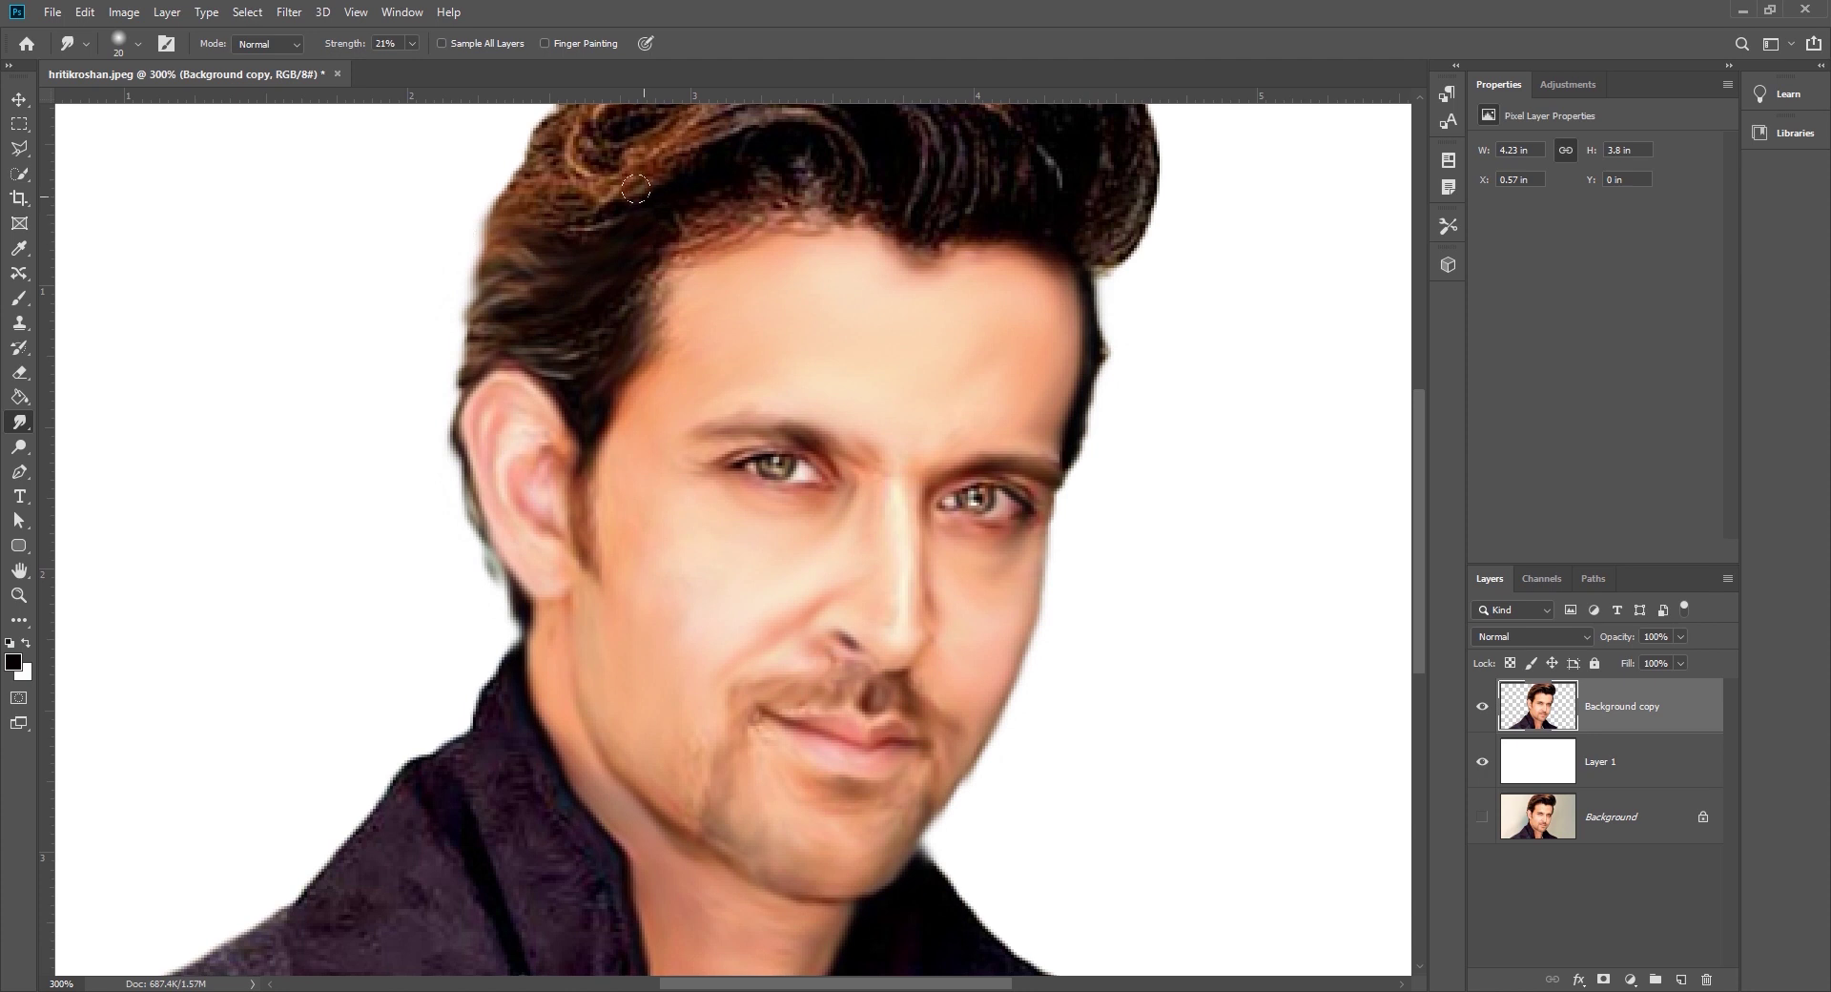
pyautogui.moveTo(582, 219); pyautogui.dragTo(474, 196)
pyautogui.moveTo(516, 262)
pyautogui.mouseDown()
pyautogui.moveTo(458, 295)
pyautogui.moveTo(457, 386)
pyautogui.mouseUp()
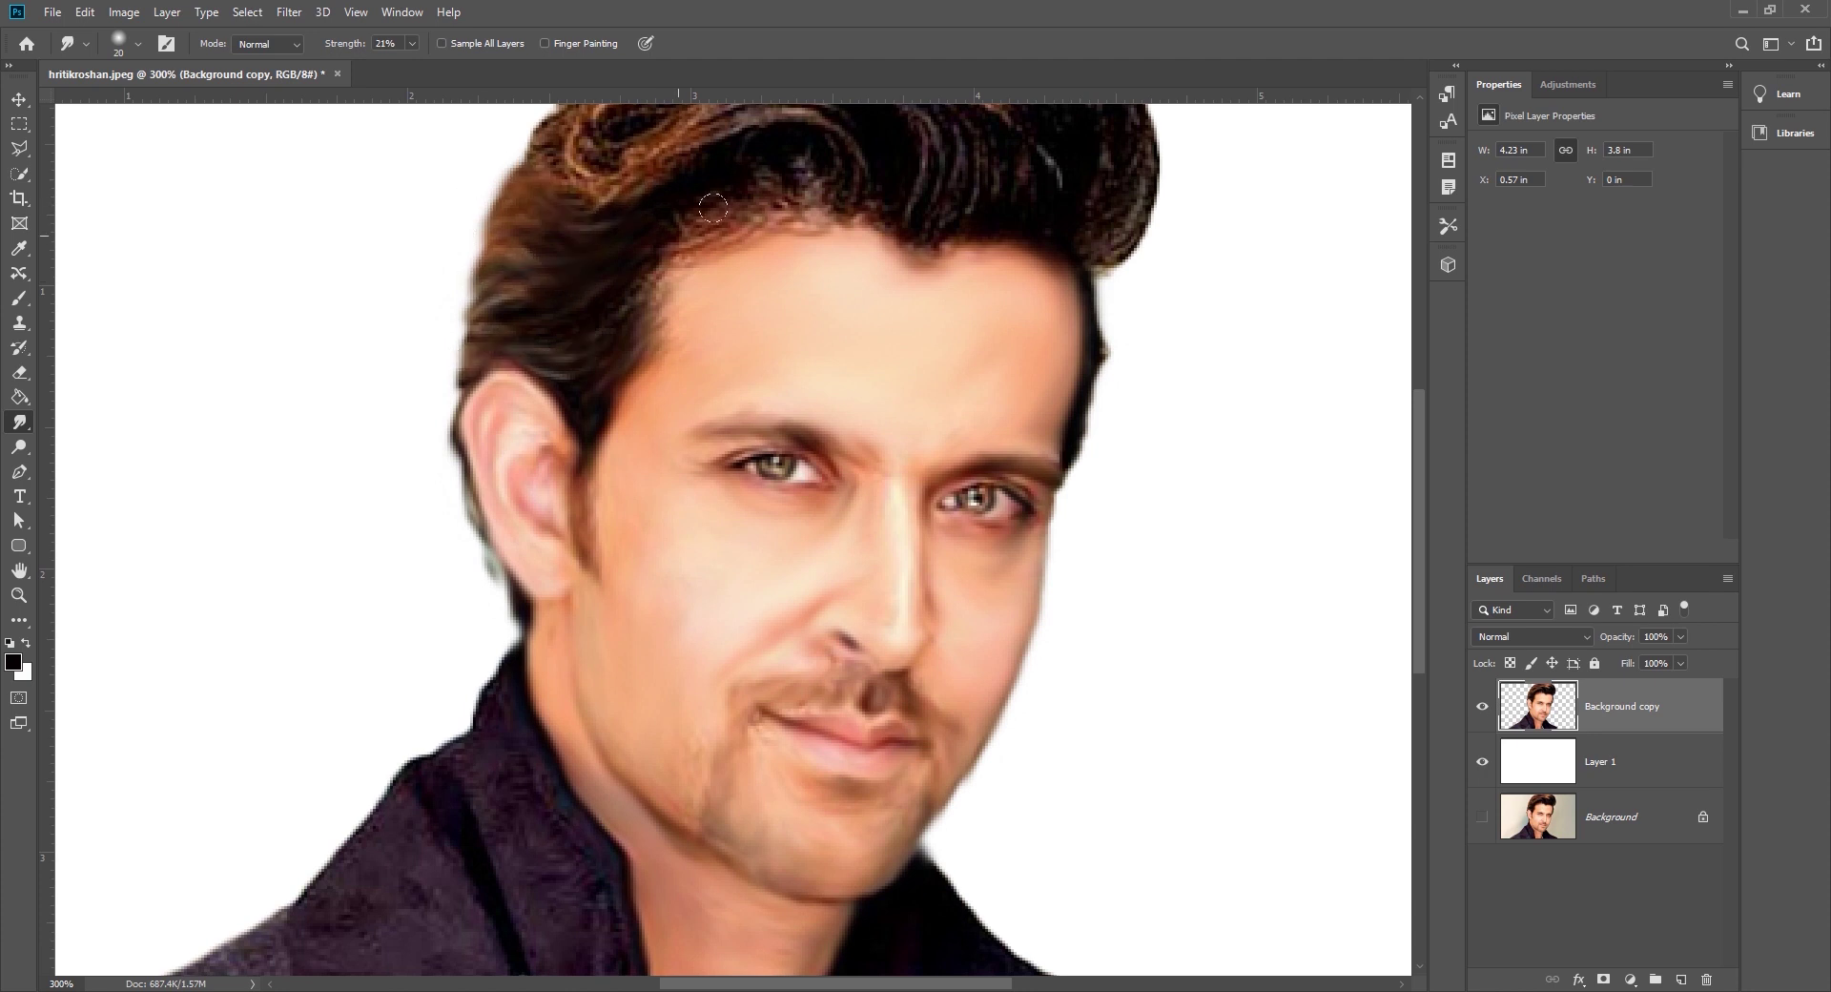
# Soften the hairline above the left temple and the hair edge at the right temple
pyautogui.moveTo(799, 205); pyautogui.dragTo(620, 245)
pyautogui.moveTo(618, 363); pyautogui.dragTo(656, 304)
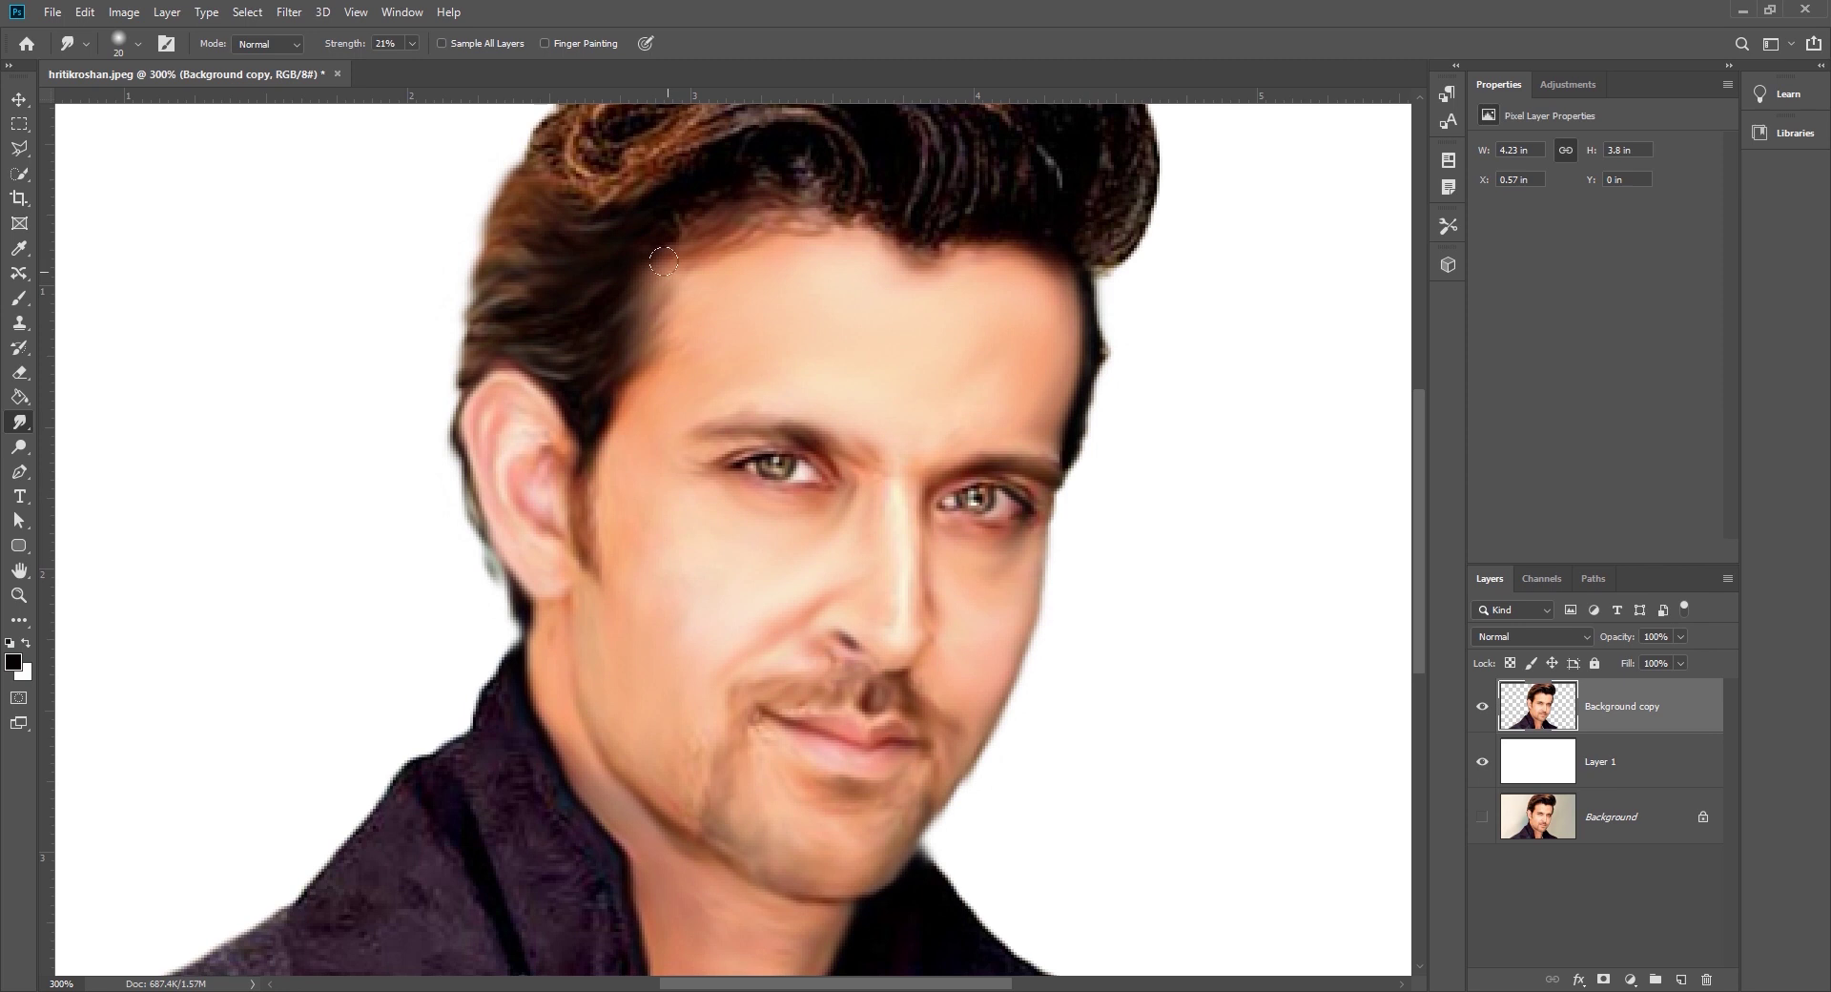
pyautogui.moveTo(635, 364); pyautogui.dragTo(677, 329)
pyautogui.moveTo(1086, 296)
pyautogui.mouseDown()
pyautogui.moveTo(1076, 467)
pyautogui.moveTo(1157, 218)
pyautogui.mouseUp()
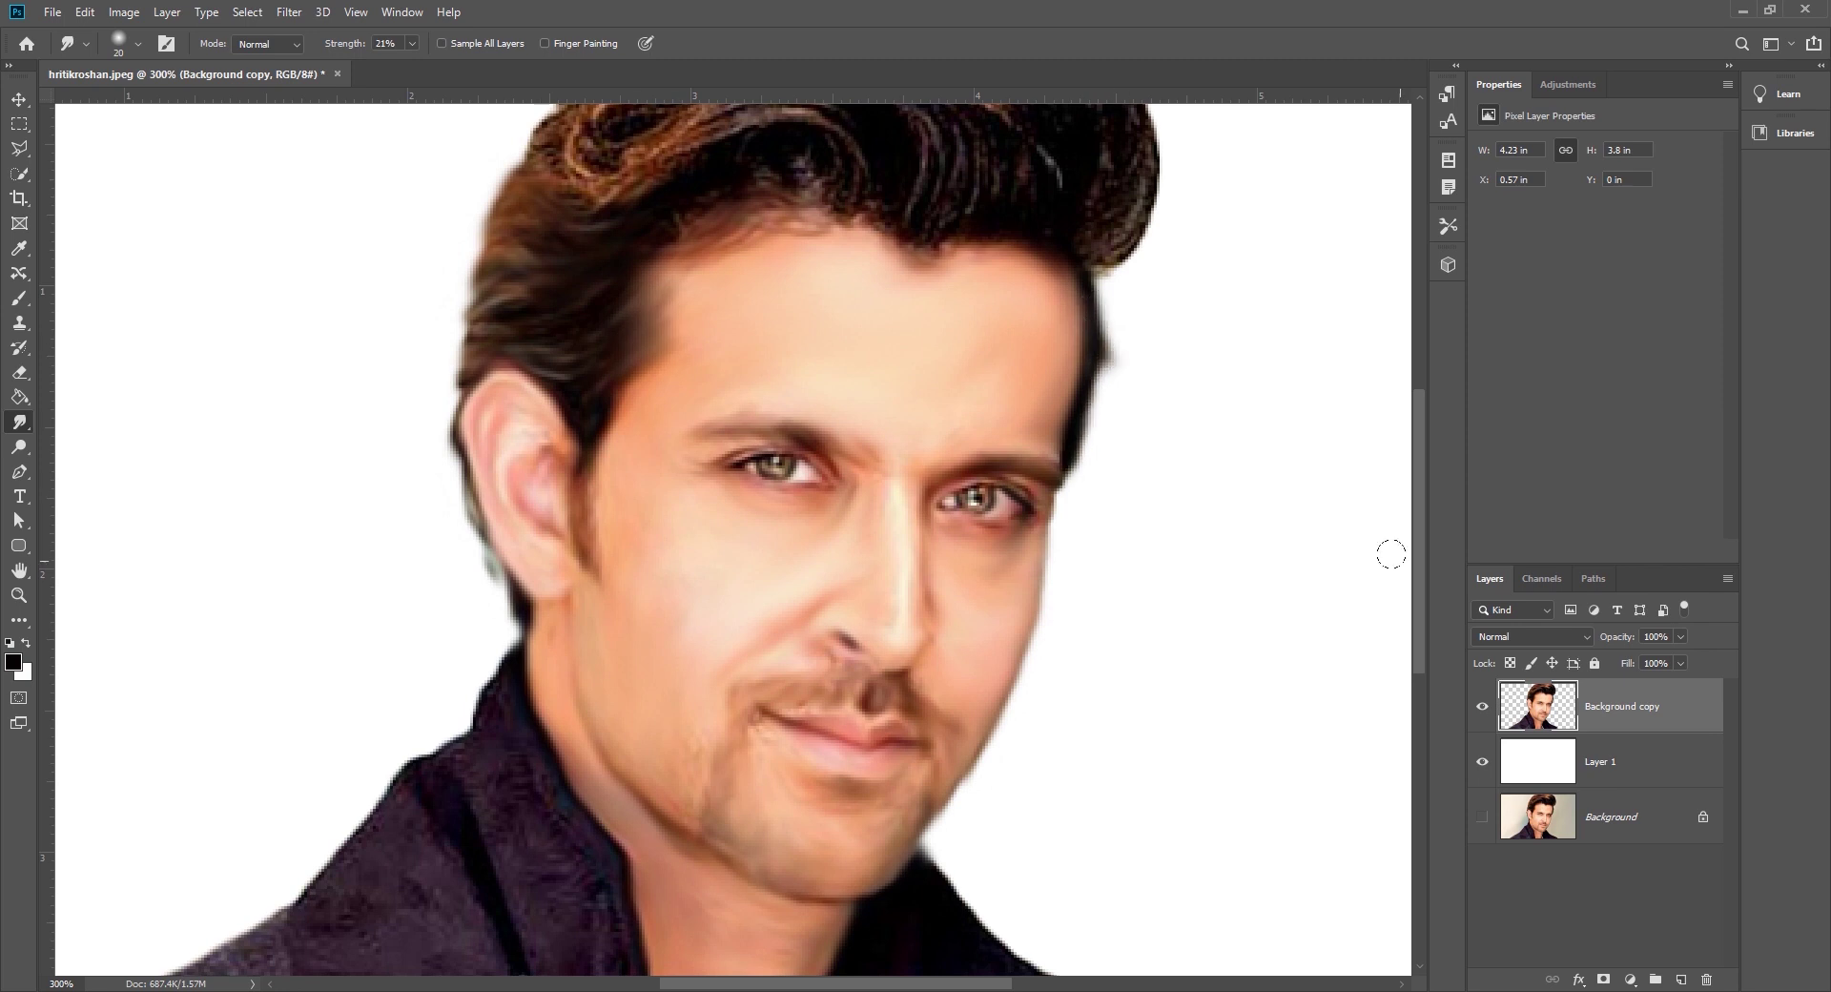
pyautogui.moveTo(1421, 528); pyautogui.dragTo(1421, 462)
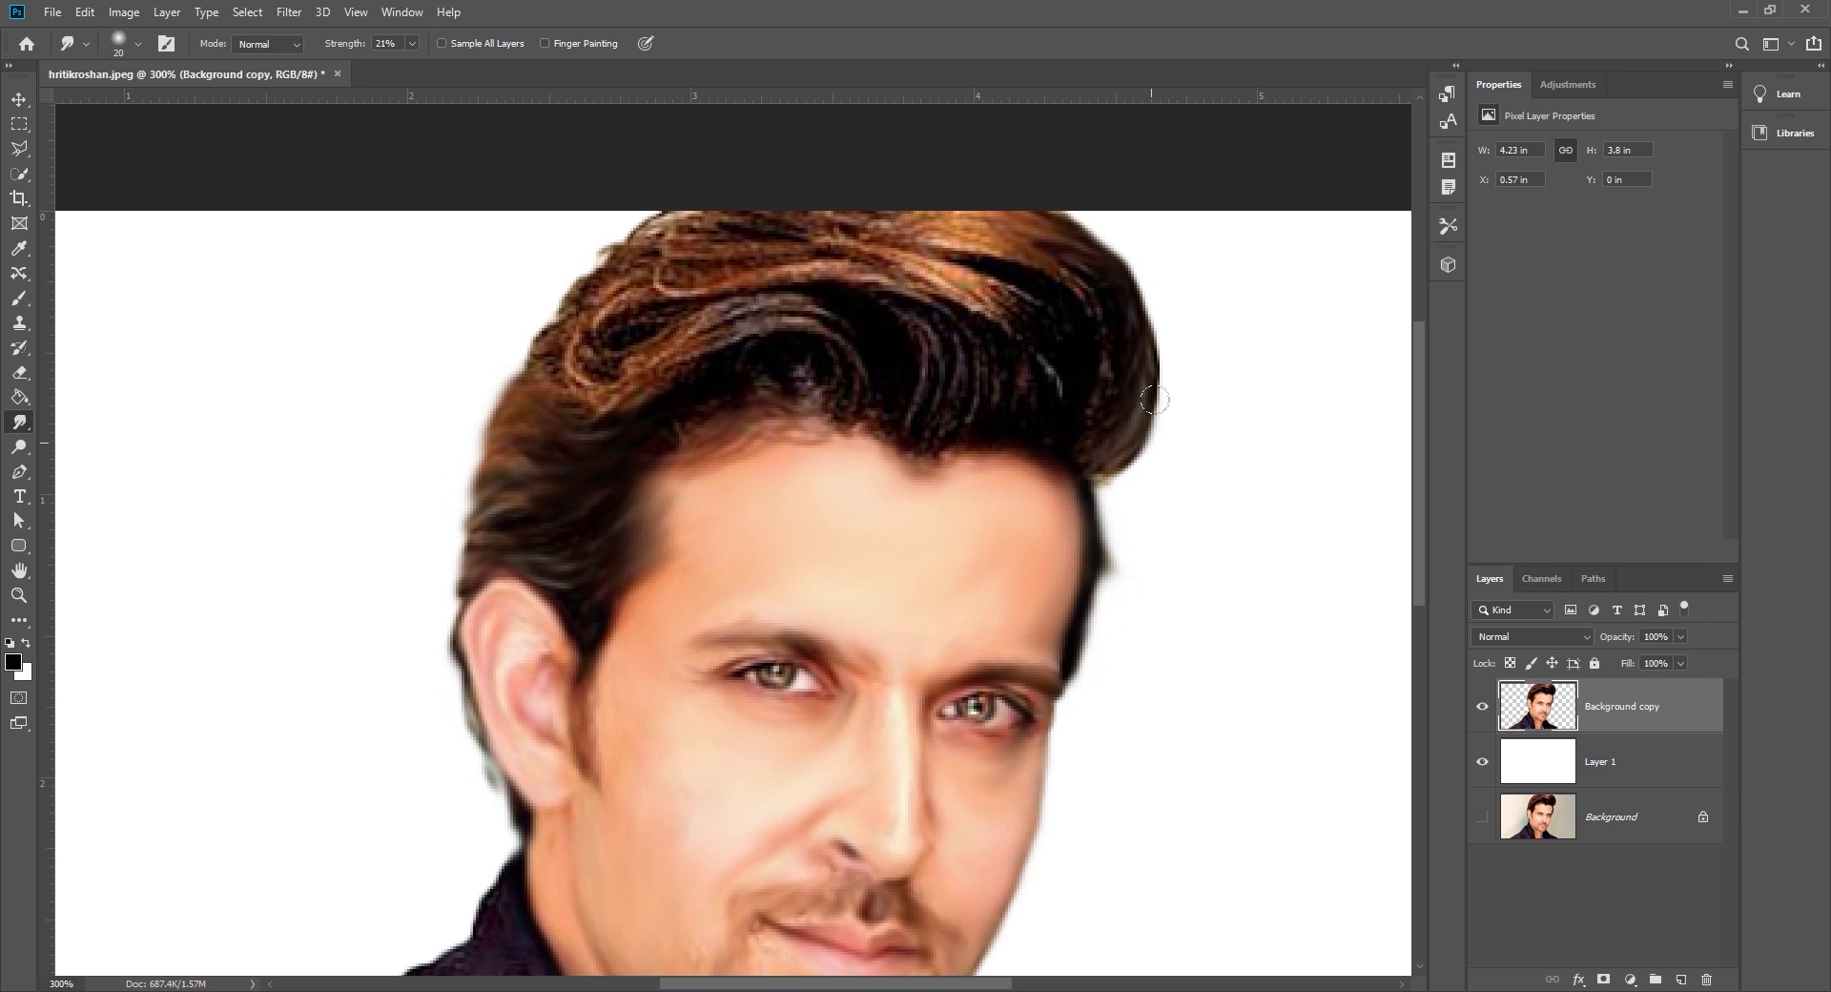
pyautogui.moveTo(1154, 400); pyautogui.dragTo(1076, 221)
pyautogui.moveTo(1141, 445); pyautogui.dragTo(1166, 401)
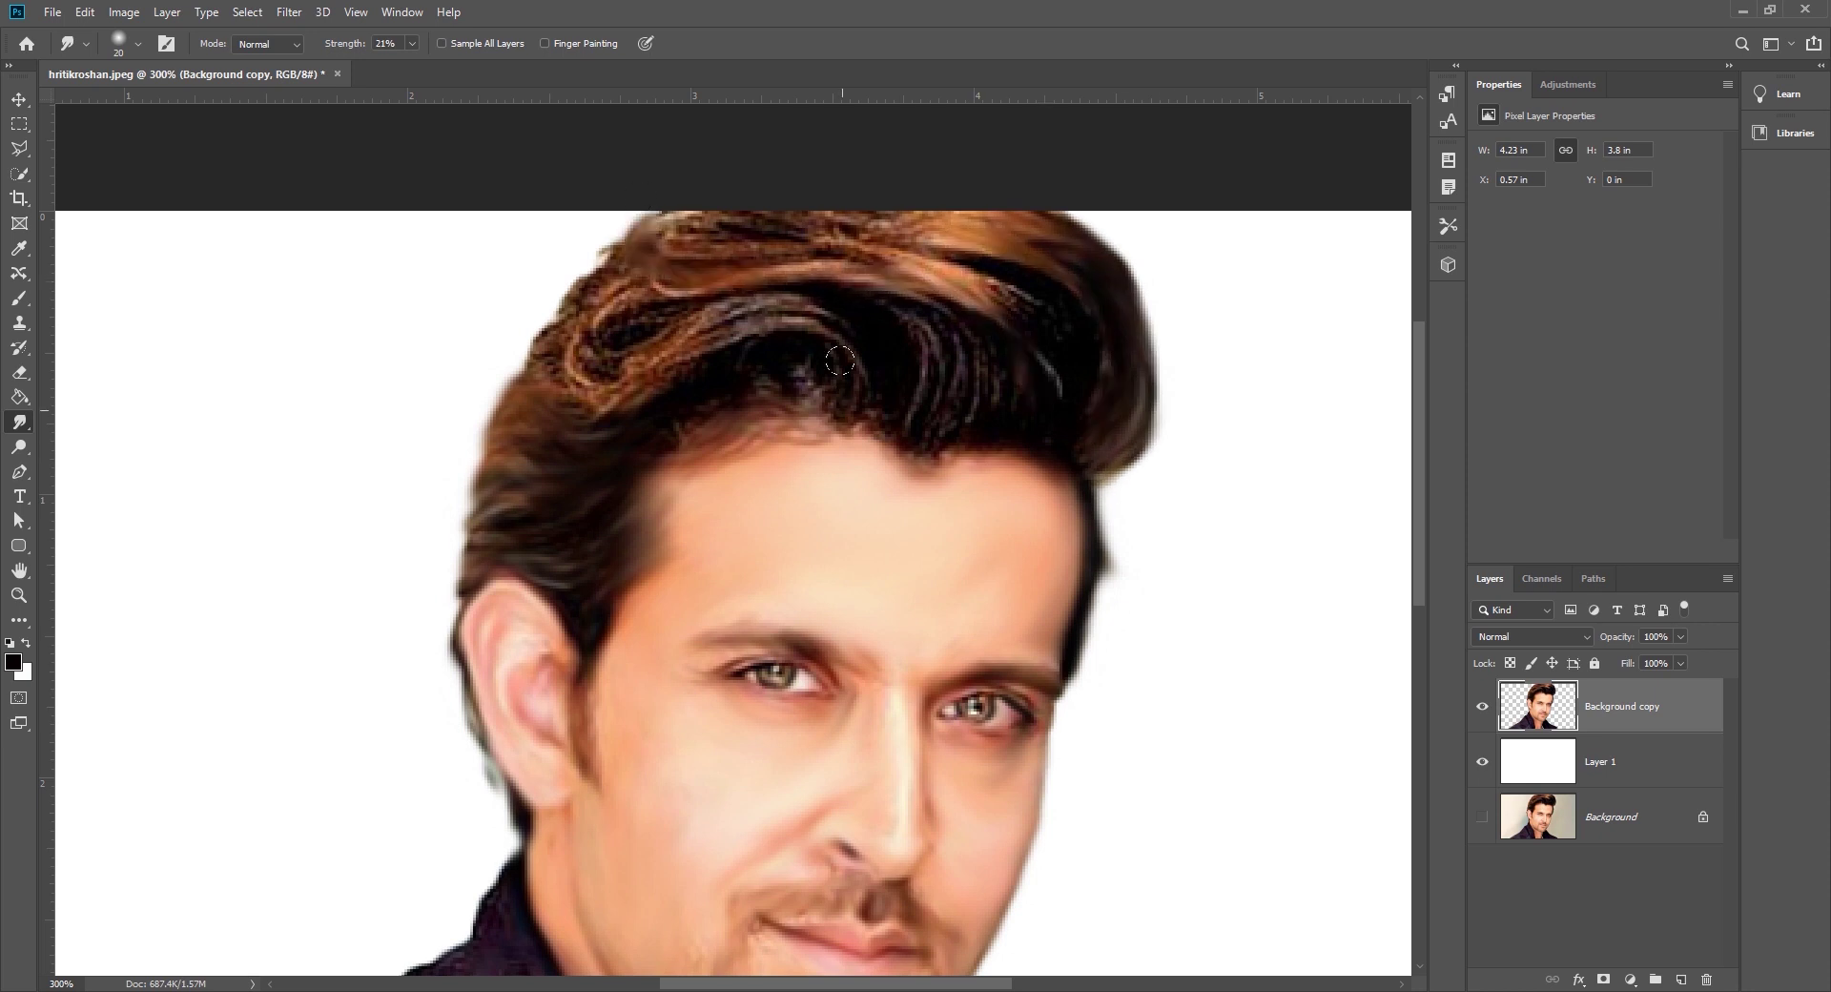
# Blend the upper-left curls and light sheen into dark strands, raising strength to 53%
pyautogui.moveTo(658, 391); pyautogui.dragTo(582, 324)
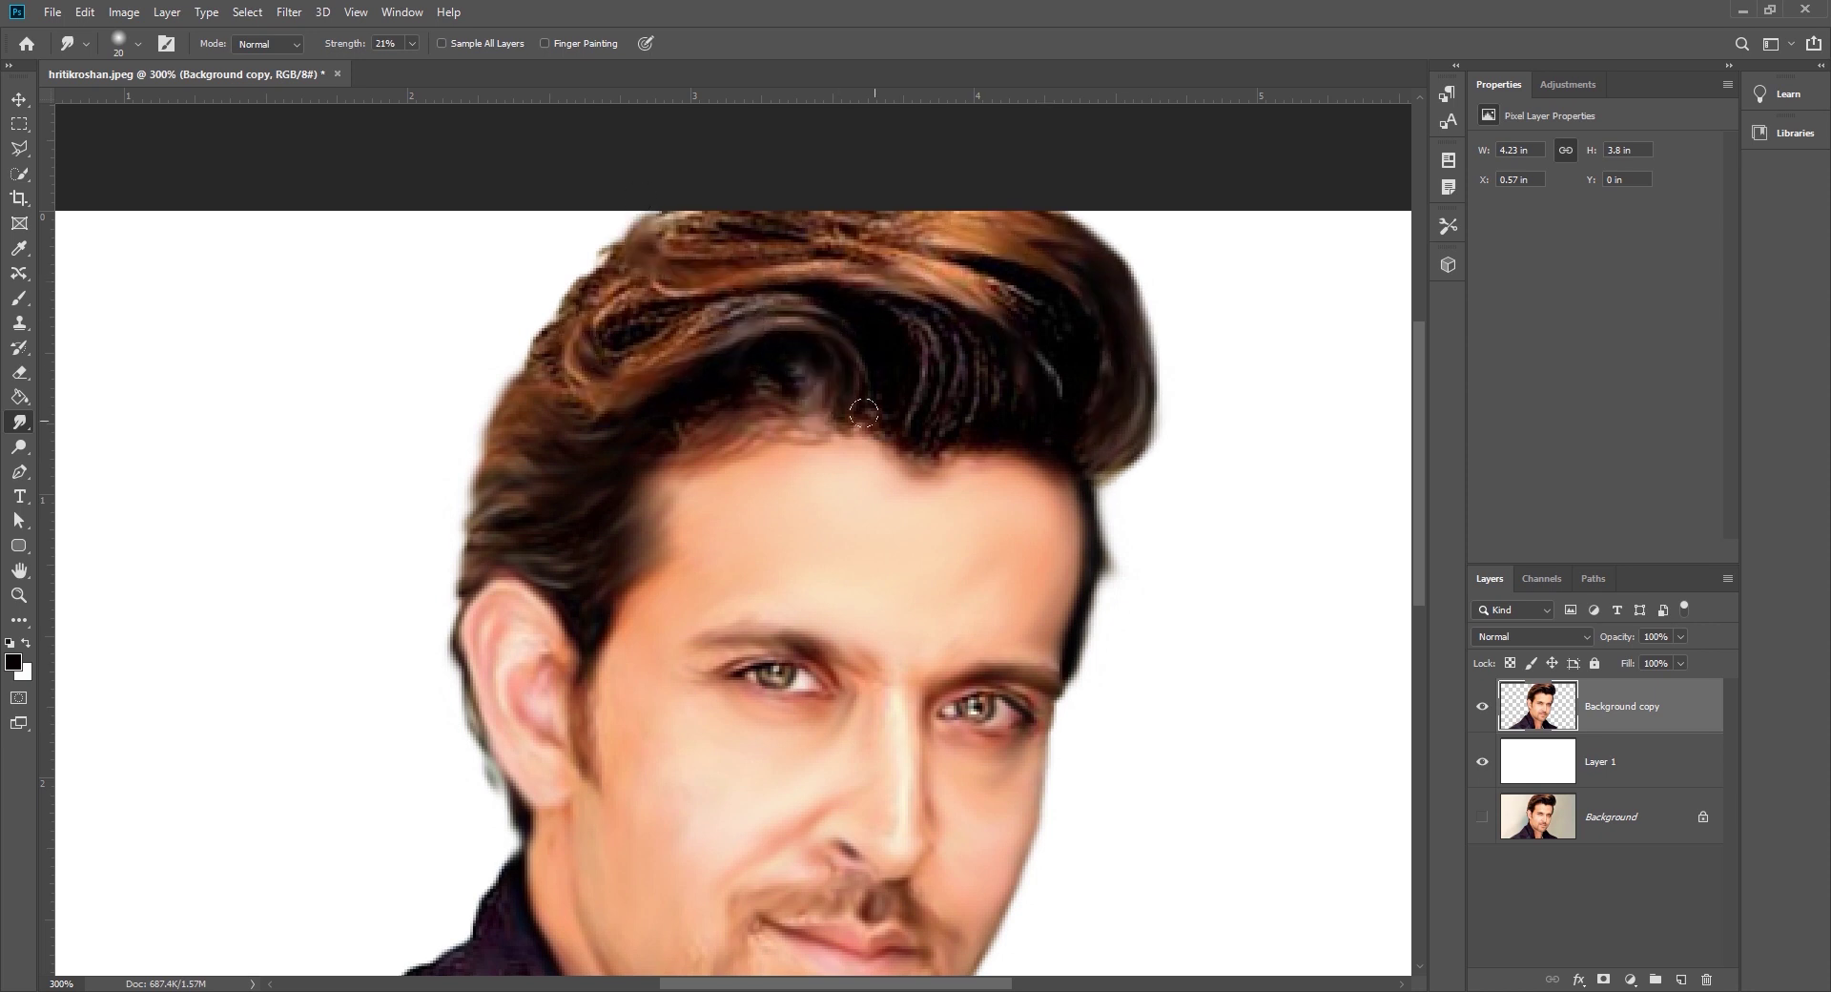
pyautogui.moveTo(863, 413); pyautogui.dragTo(715, 331)
pyautogui.moveTo(779, 383)
pyautogui.mouseDown()
pyautogui.moveTo(881, 301)
pyautogui.moveTo(591, 253)
pyautogui.moveTo(520, 381)
pyautogui.mouseUp()
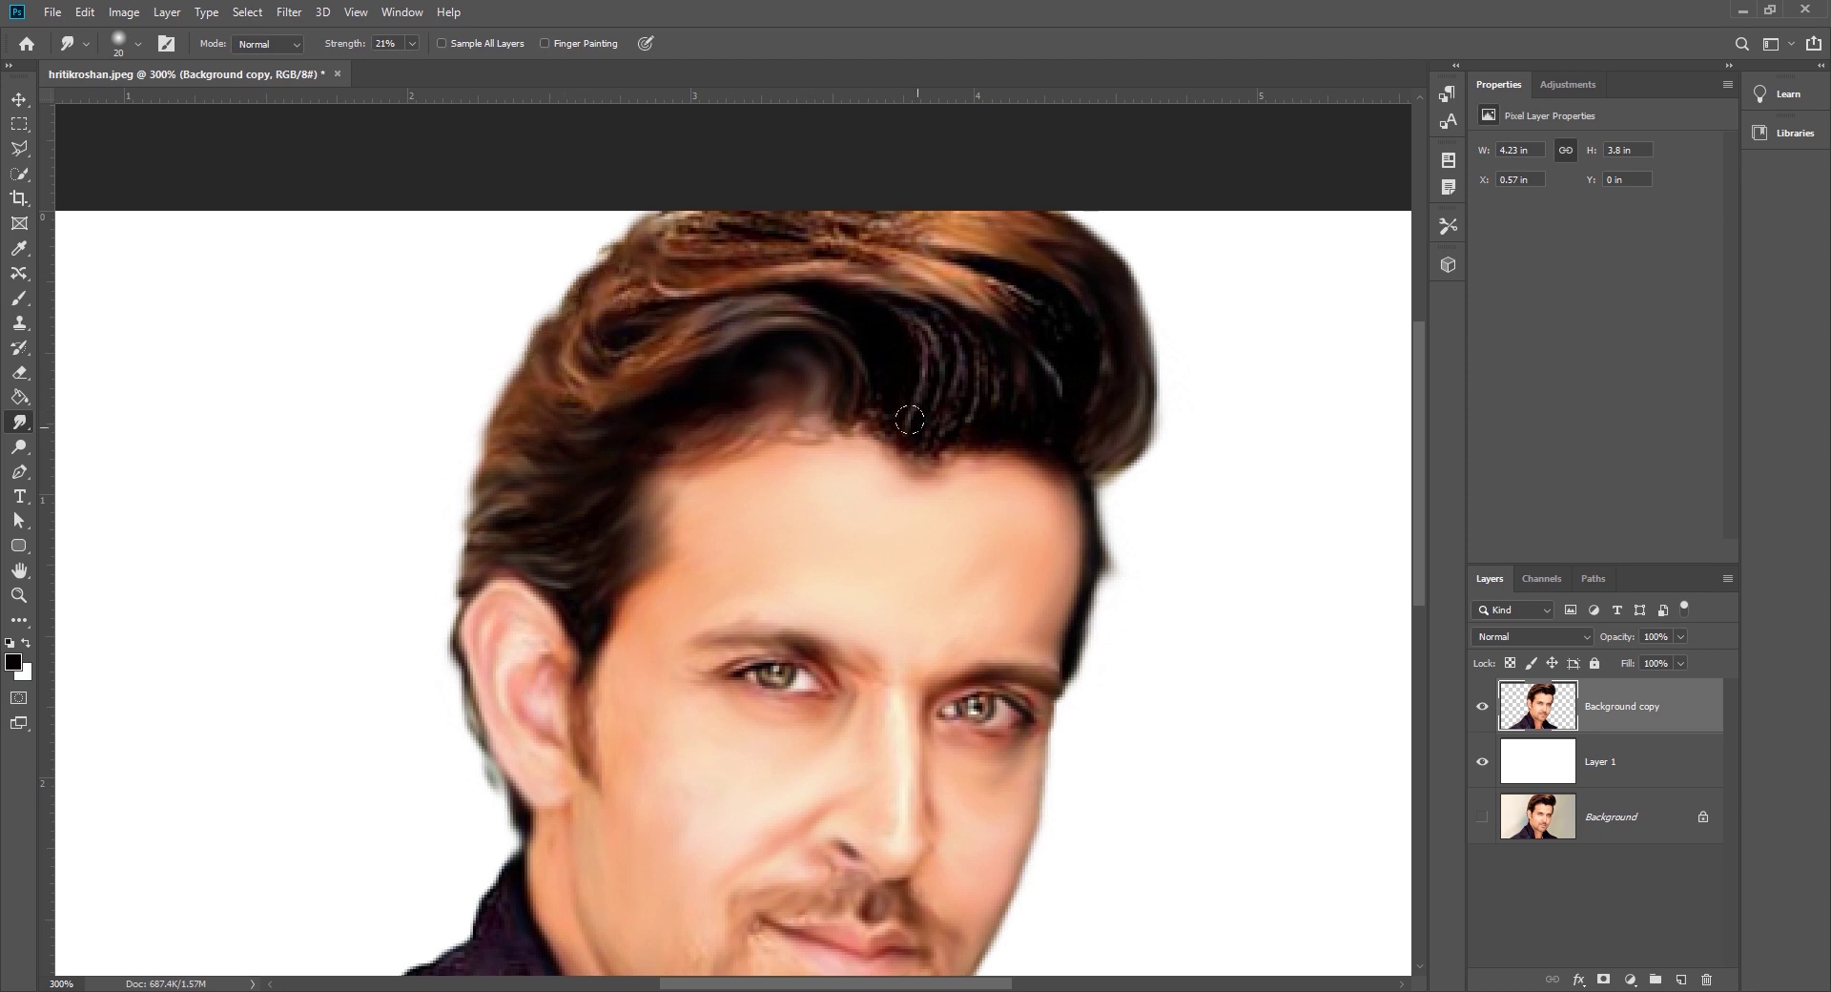
pyautogui.moveTo(921, 415); pyautogui.dragTo(930, 403)
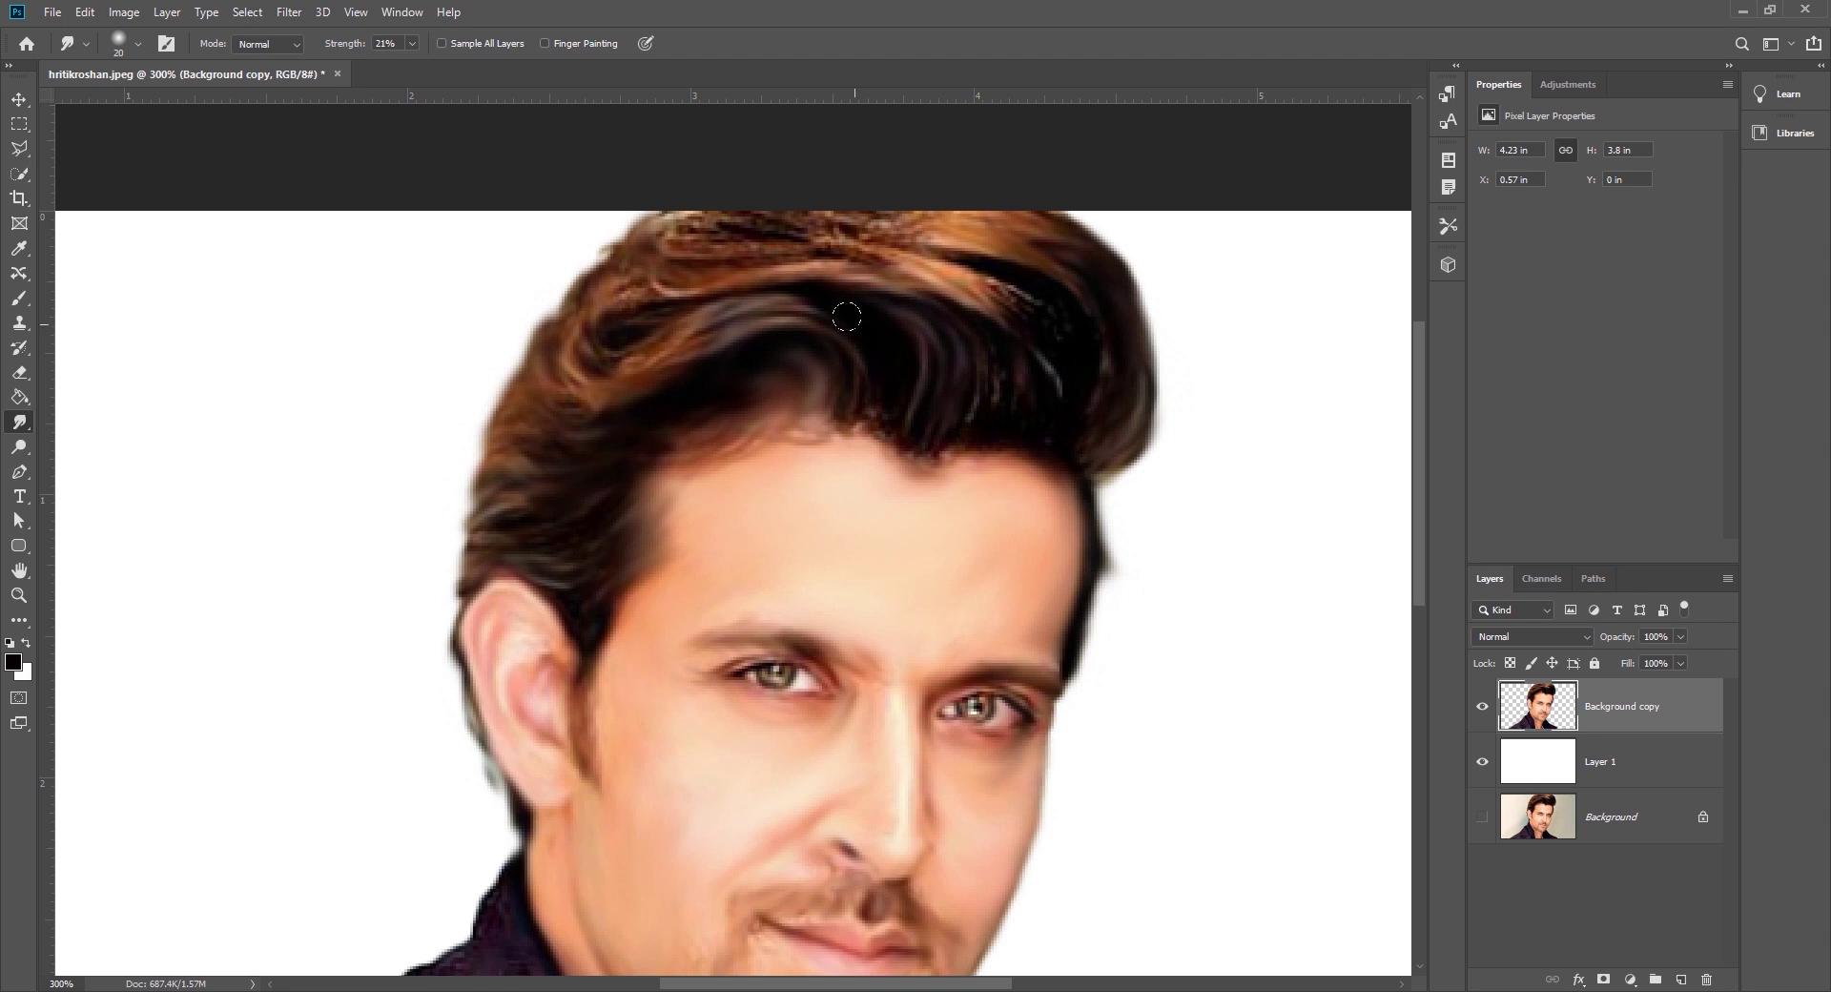
pyautogui.moveTo(333, 49); pyautogui.dragTo(364, 49)
pyautogui.moveTo(968, 305); pyautogui.dragTo(639, 286)
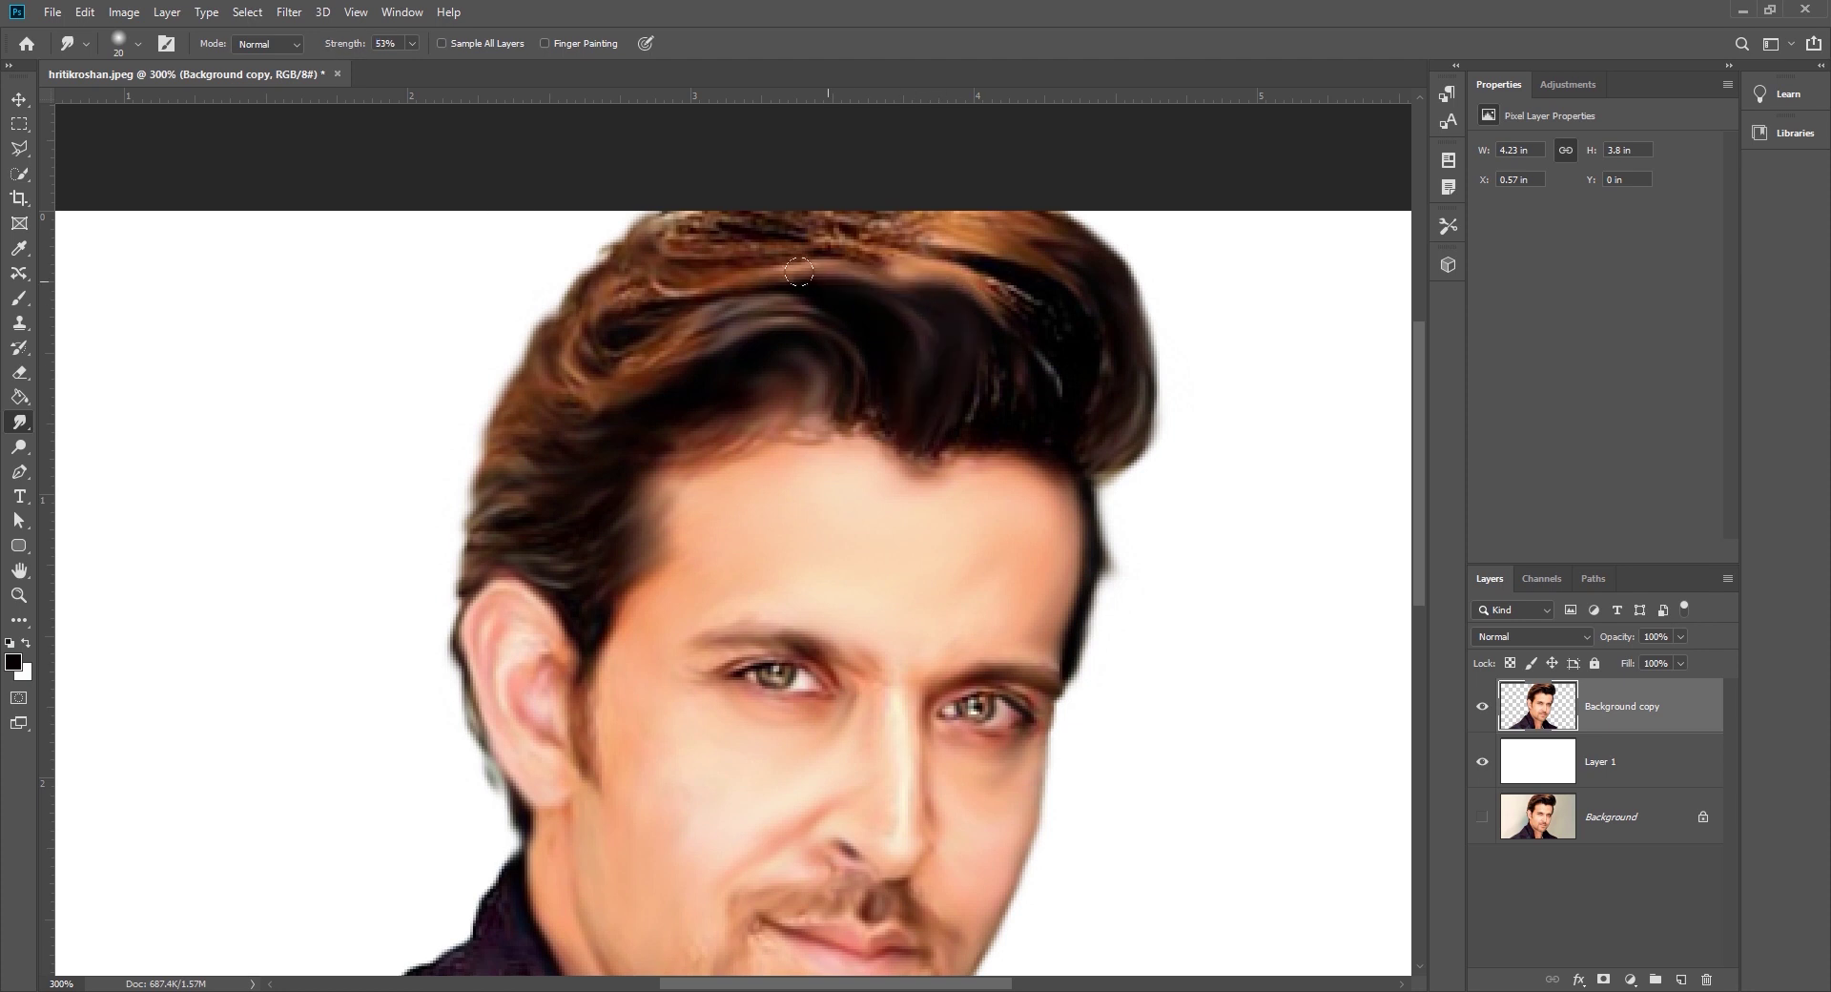
# Smudge the crown hair darker and pull dark hair onto the forehead
pyautogui.moveTo(965, 431)
pyautogui.mouseDown()
pyautogui.moveTo(896, 286)
pyautogui.moveTo(744, 262)
pyautogui.mouseUp()
pyautogui.moveTo(867, 286); pyautogui.dragTo(782, 267)
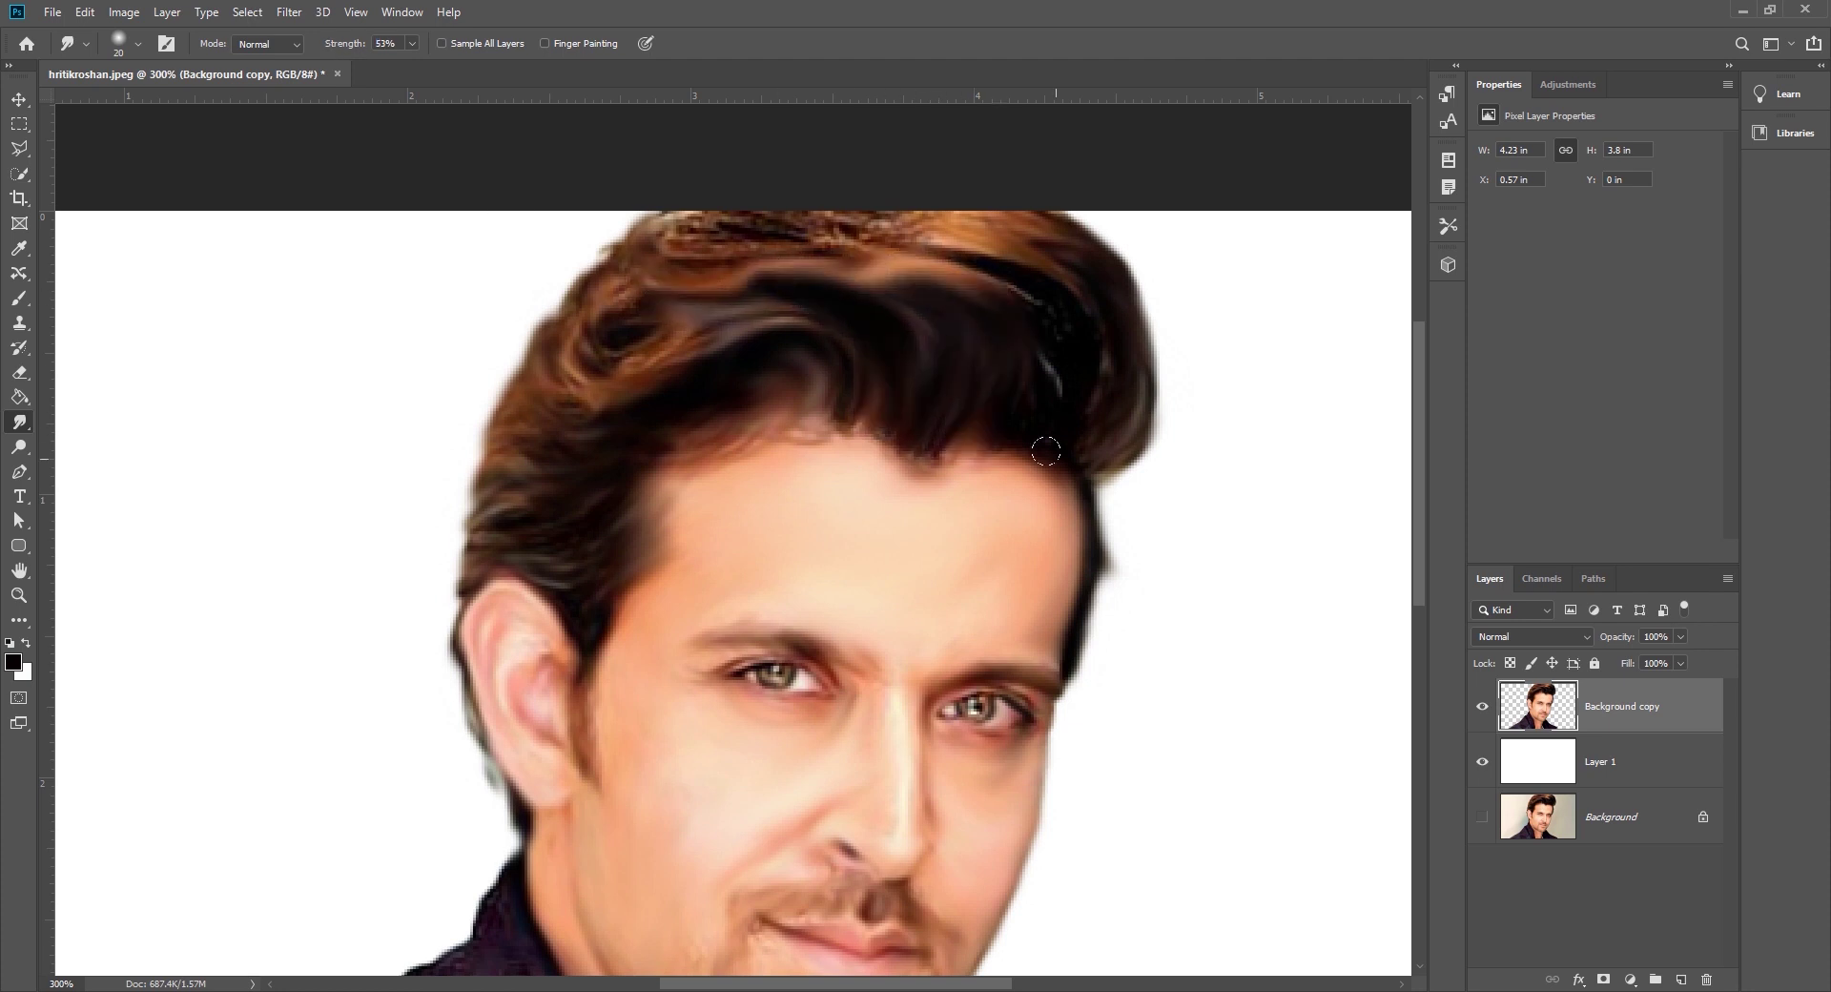
pyautogui.moveTo(995, 269); pyautogui.dragTo(896, 276)
pyautogui.moveTo(1077, 286)
pyautogui.mouseDown()
pyautogui.moveTo(953, 220)
pyautogui.moveTo(634, 219)
pyautogui.mouseUp()
pyautogui.moveTo(899, 242)
pyautogui.mouseDown()
pyautogui.moveTo(739, 266)
pyautogui.moveTo(629, 220)
pyautogui.moveTo(629, 253)
pyautogui.moveTo(755, 273)
pyautogui.mouseUp()
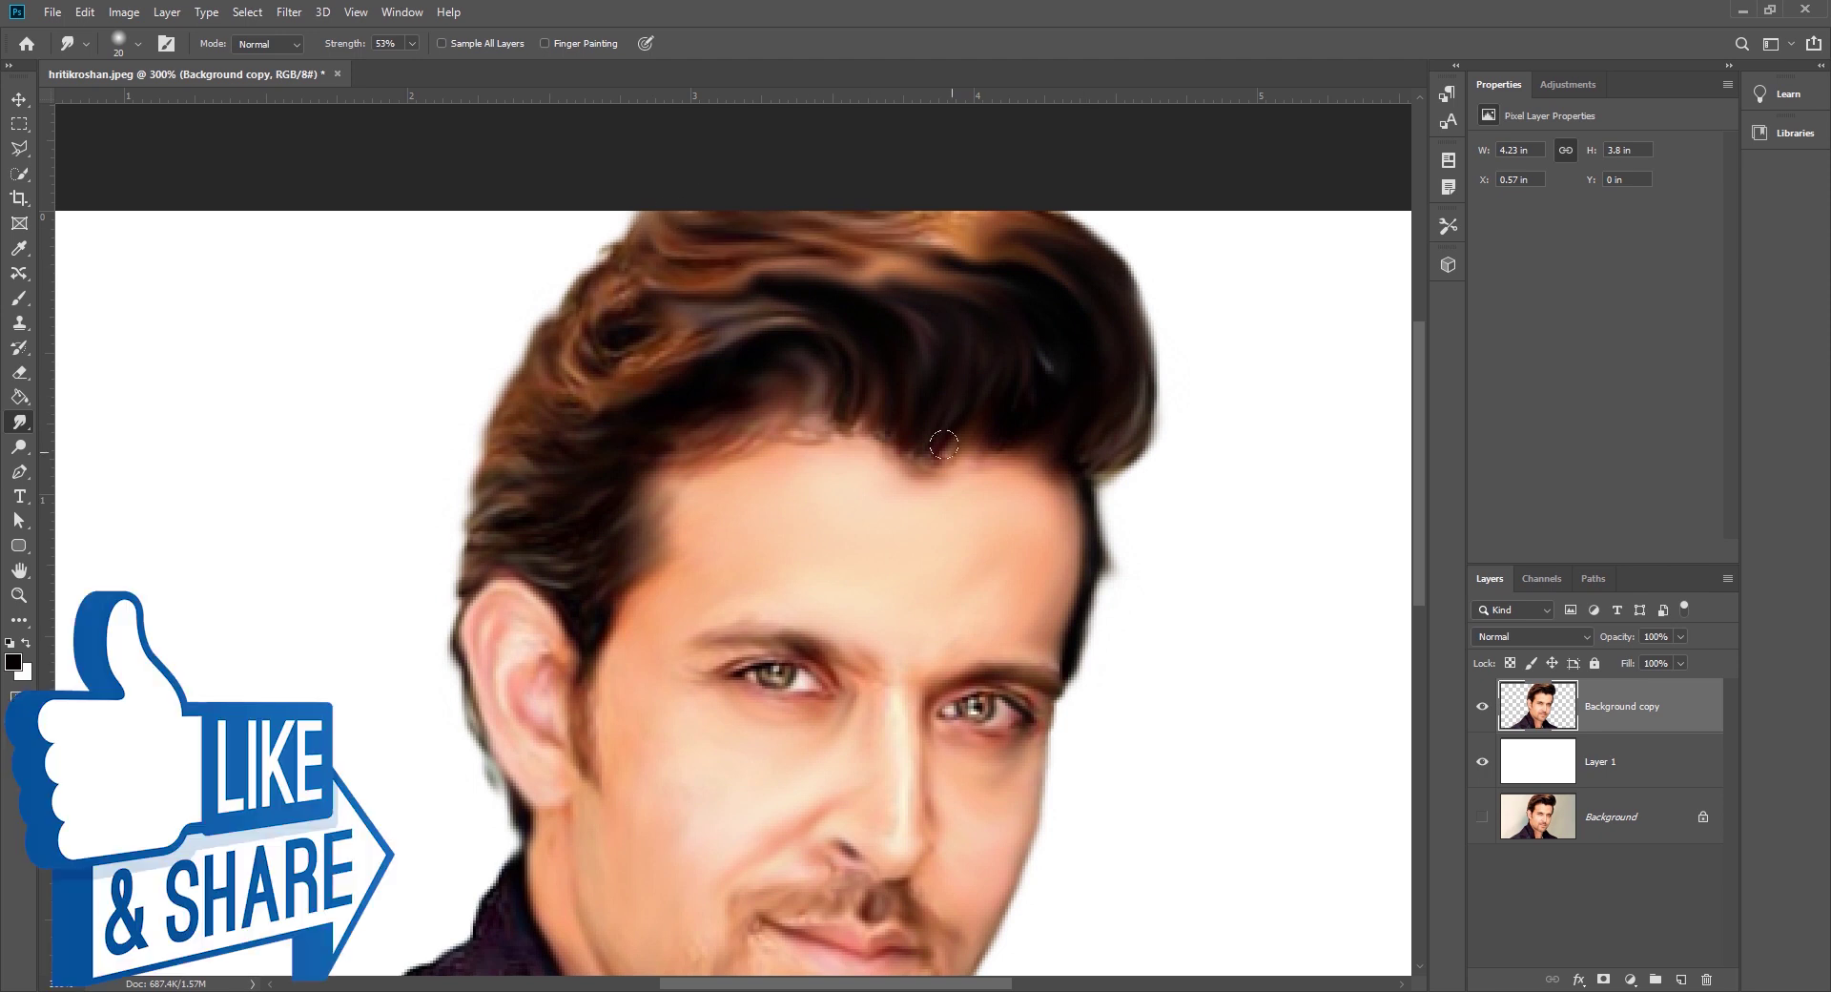
pyautogui.moveTo(971, 439); pyautogui.dragTo(961, 456)
# At 26% strength, shape the upper-left curls and left hair edge into flowing strands down to the ear
pyautogui.moveTo(350, 50); pyautogui.dragTo(324, 49)
pyautogui.moveTo(954, 267)
pyautogui.mouseDown()
pyautogui.moveTo(753, 286)
pyautogui.moveTo(810, 257)
pyautogui.moveTo(639, 286)
pyautogui.mouseUp()
pyautogui.moveTo(807, 327); pyautogui.dragTo(572, 344)
pyautogui.moveTo(629, 248); pyautogui.dragTo(563, 305)
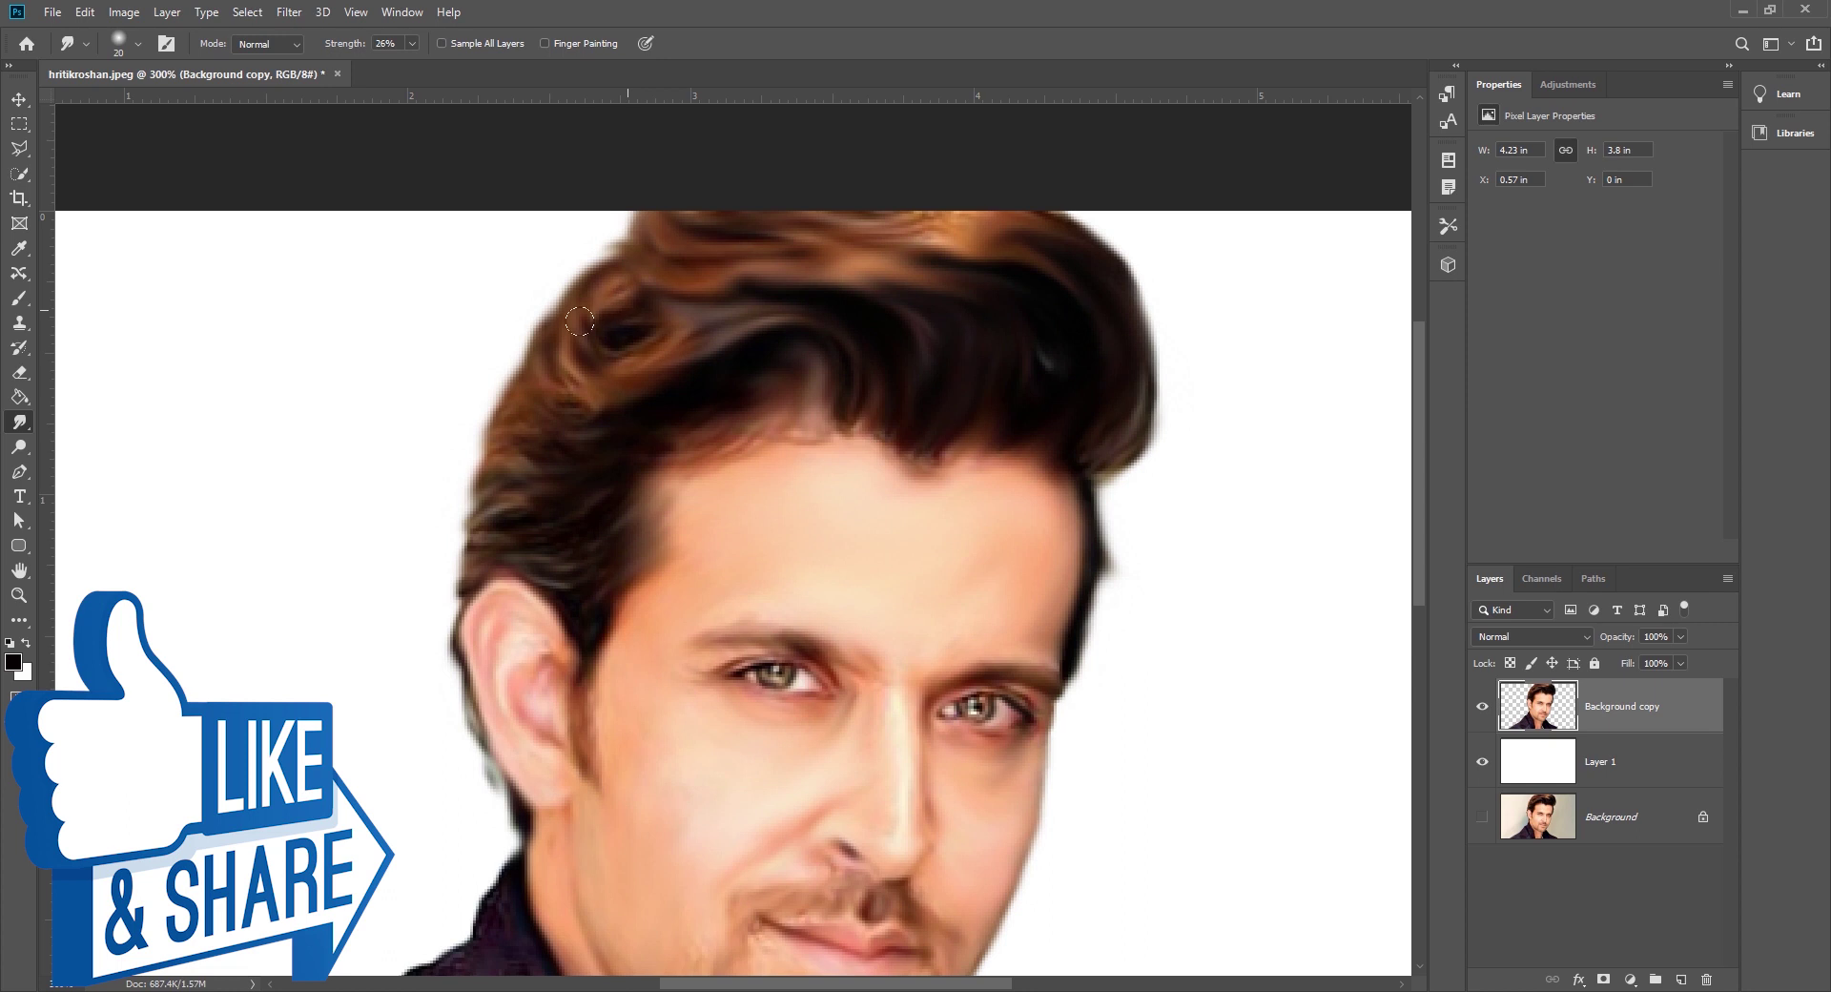
pyautogui.moveTo(801, 400)
pyautogui.mouseDown()
pyautogui.moveTo(569, 387)
pyautogui.moveTo(534, 305)
pyautogui.mouseUp()
pyautogui.moveTo(572, 420)
pyautogui.mouseDown()
pyautogui.moveTo(491, 334)
pyautogui.moveTo(487, 367)
pyautogui.mouseUp()
pyautogui.moveTo(561, 474); pyautogui.dragTo(472, 386)
pyautogui.moveTo(610, 495); pyautogui.dragTo(458, 482)
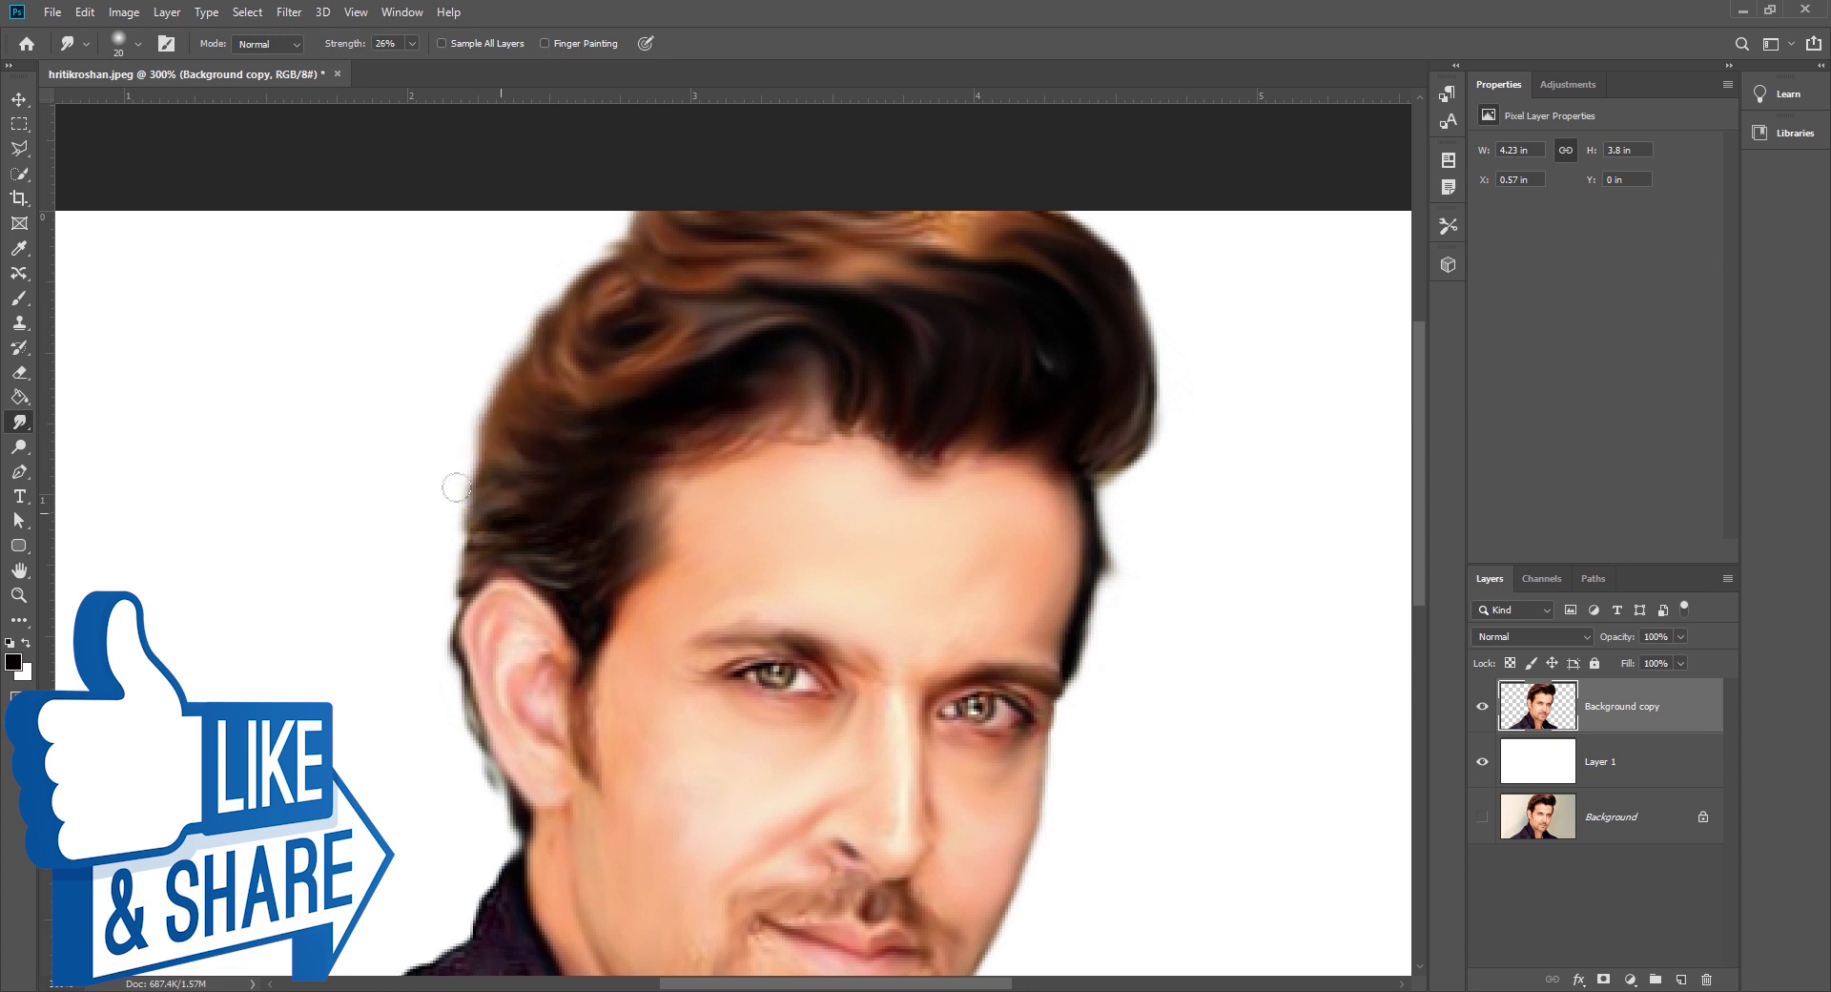
pyautogui.moveTo(572, 567)
pyautogui.mouseDown()
pyautogui.moveTo(452, 582)
pyautogui.moveTo(446, 524)
pyautogui.mouseUp()
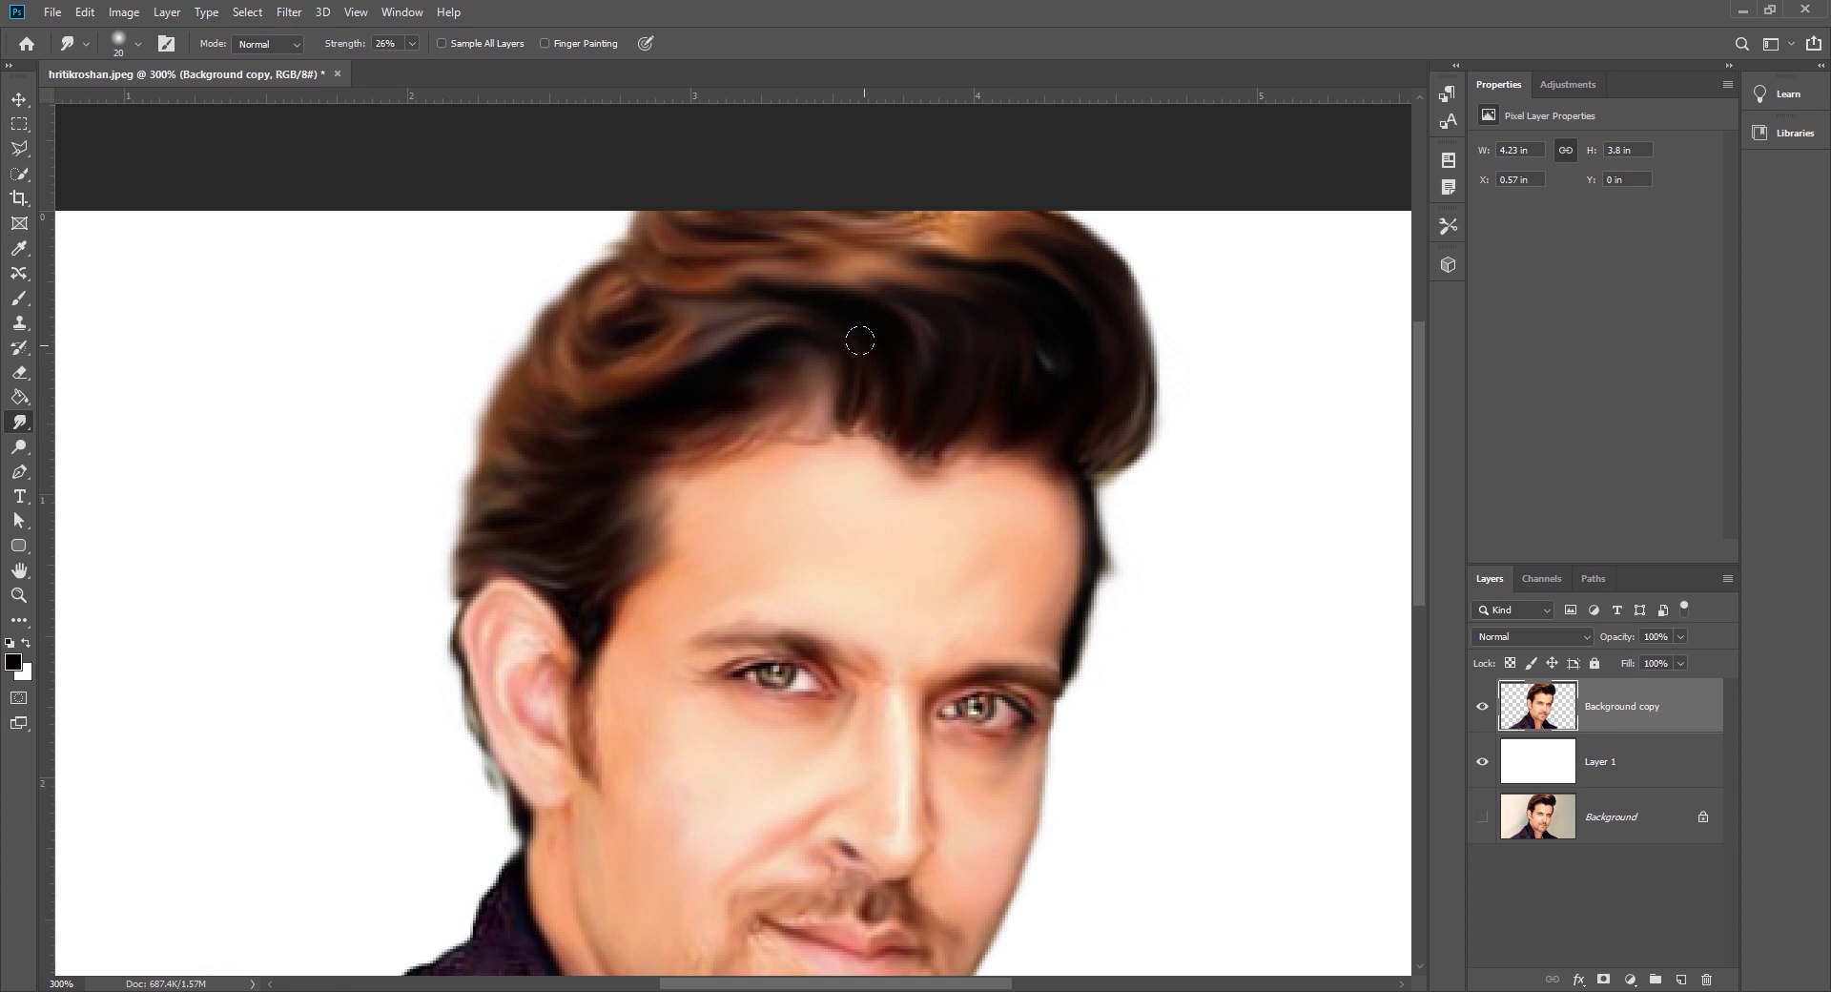
# Pull the forehead hair edge down, smudge the top of the head and drag the sideburn behind the ear
pyautogui.moveTo(658, 314)
pyautogui.mouseDown()
pyautogui.moveTo(606, 288)
pyautogui.moveTo(586, 248)
pyautogui.mouseUp()
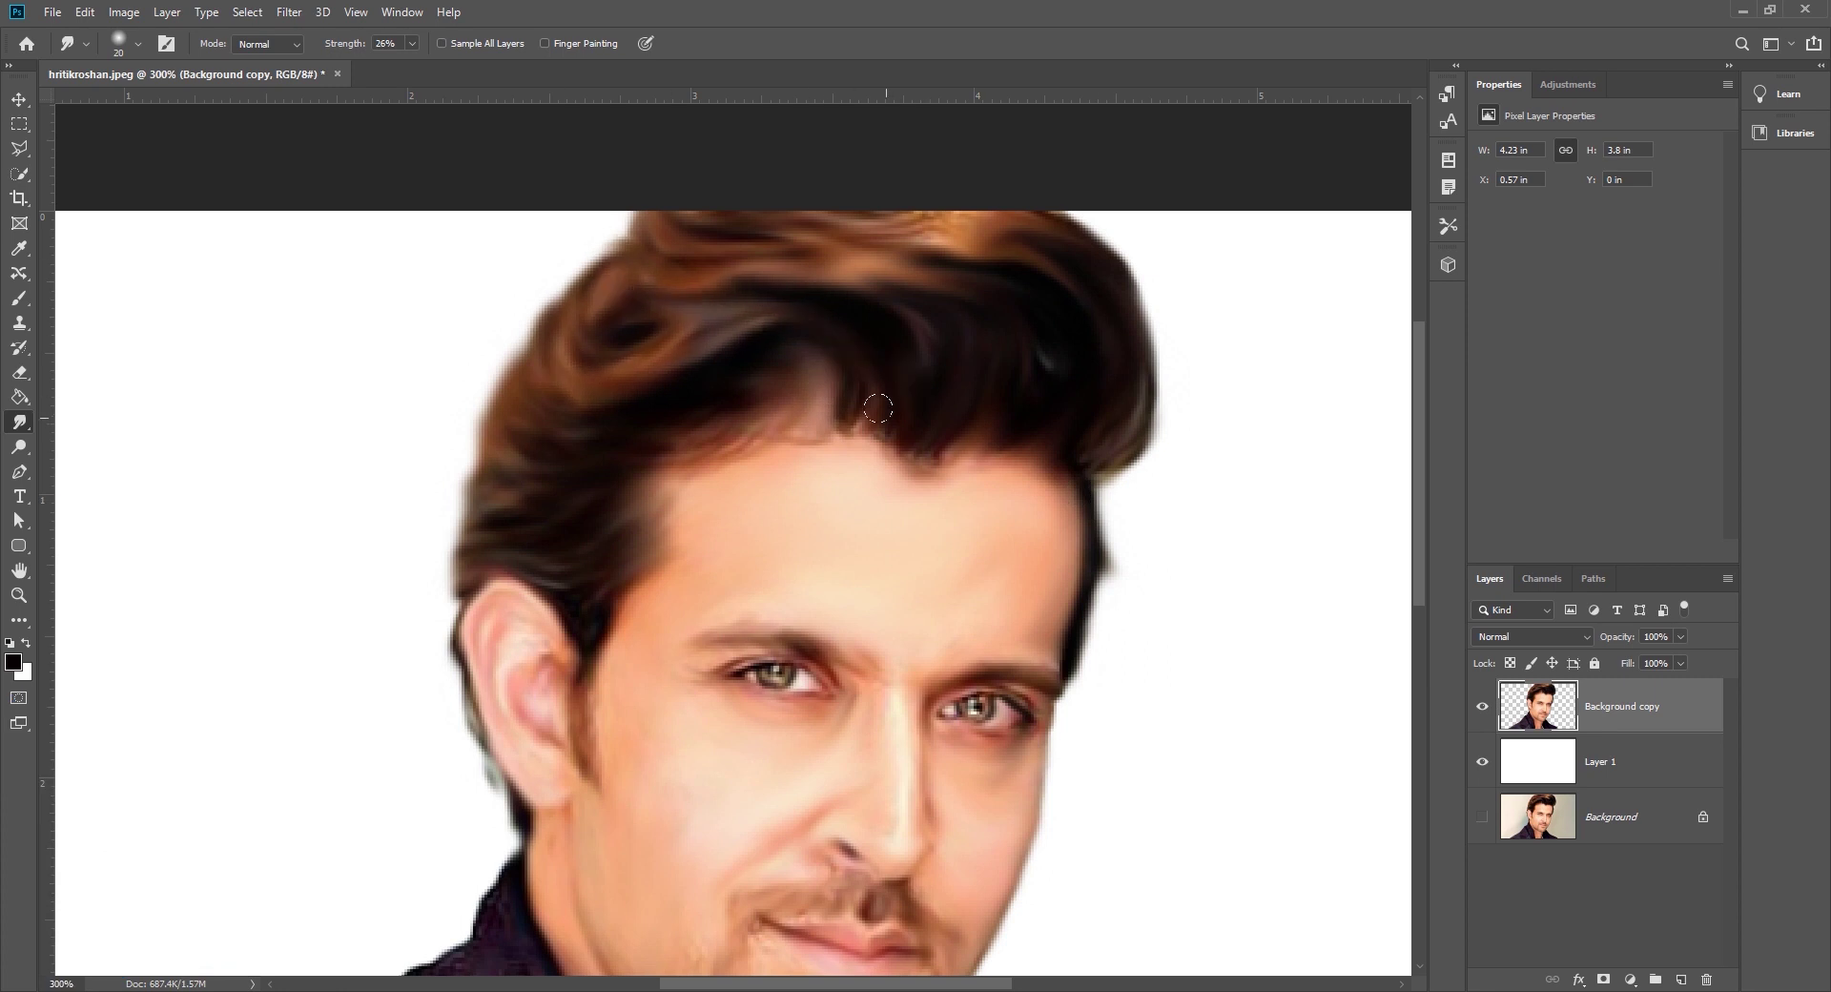
pyautogui.moveTo(877, 408)
pyautogui.mouseDown()
pyautogui.moveTo(901, 458)
pyautogui.moveTo(853, 441)
pyautogui.mouseUp()
pyautogui.moveTo(1011, 434)
pyautogui.mouseDown()
pyautogui.moveTo(962, 462)
pyautogui.moveTo(1034, 482)
pyautogui.mouseUp()
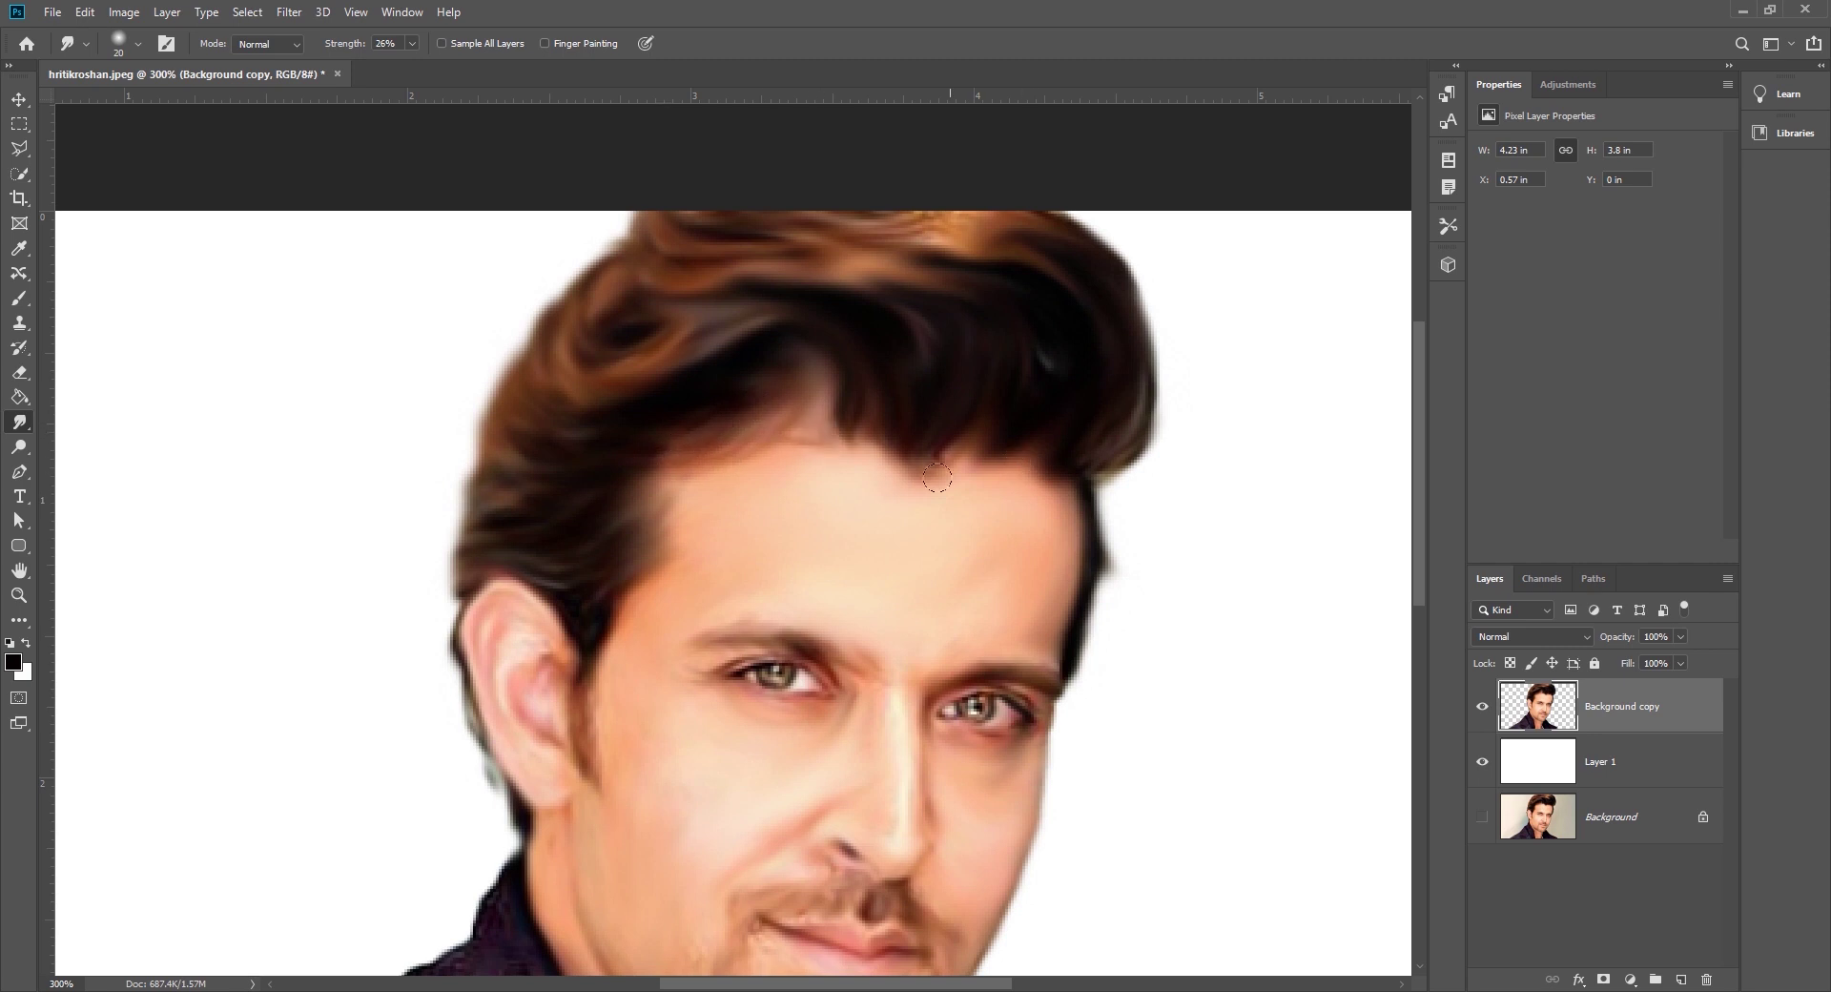
pyautogui.moveTo(888, 436); pyautogui.dragTo(903, 462)
pyautogui.moveTo(714, 294)
pyautogui.mouseDown()
pyautogui.moveTo(859, 277)
pyautogui.moveTo(696, 286)
pyautogui.mouseUp()
pyautogui.moveTo(915, 233); pyautogui.dragTo(678, 200)
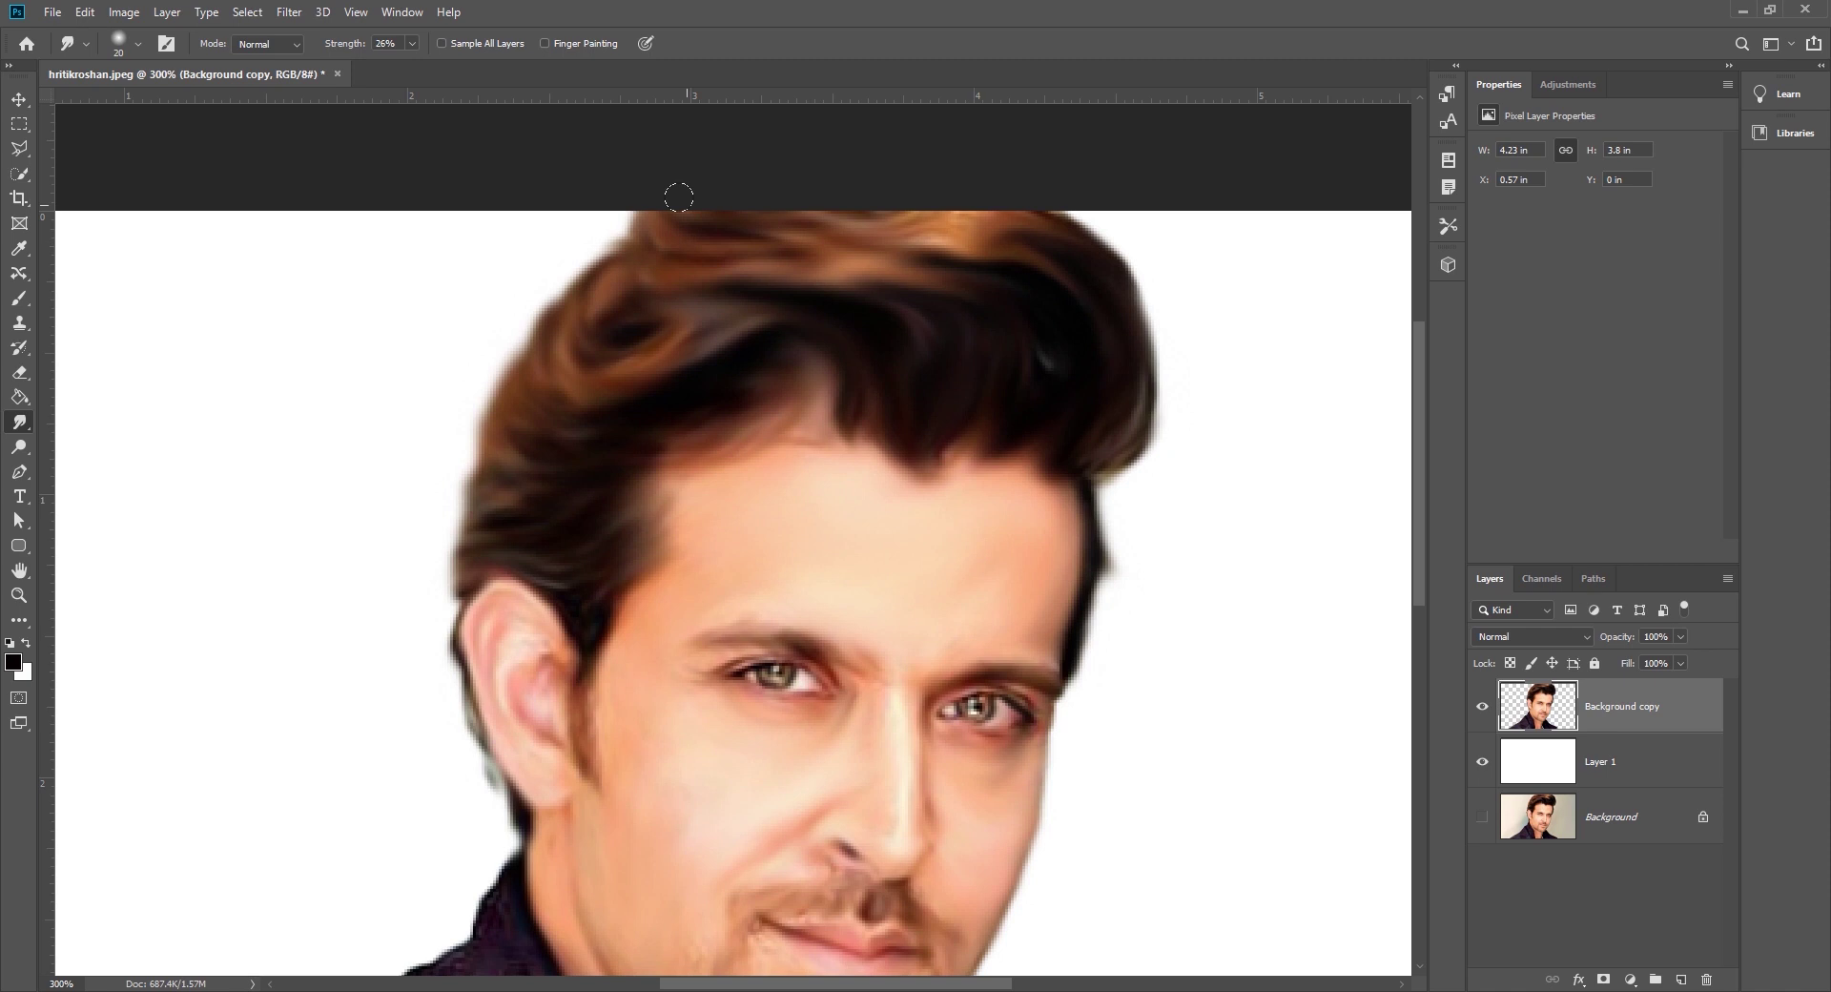
pyautogui.moveTo(593, 634)
pyautogui.mouseDown()
pyautogui.moveTo(584, 675)
pyautogui.moveTo(619, 809)
pyautogui.mouseUp()
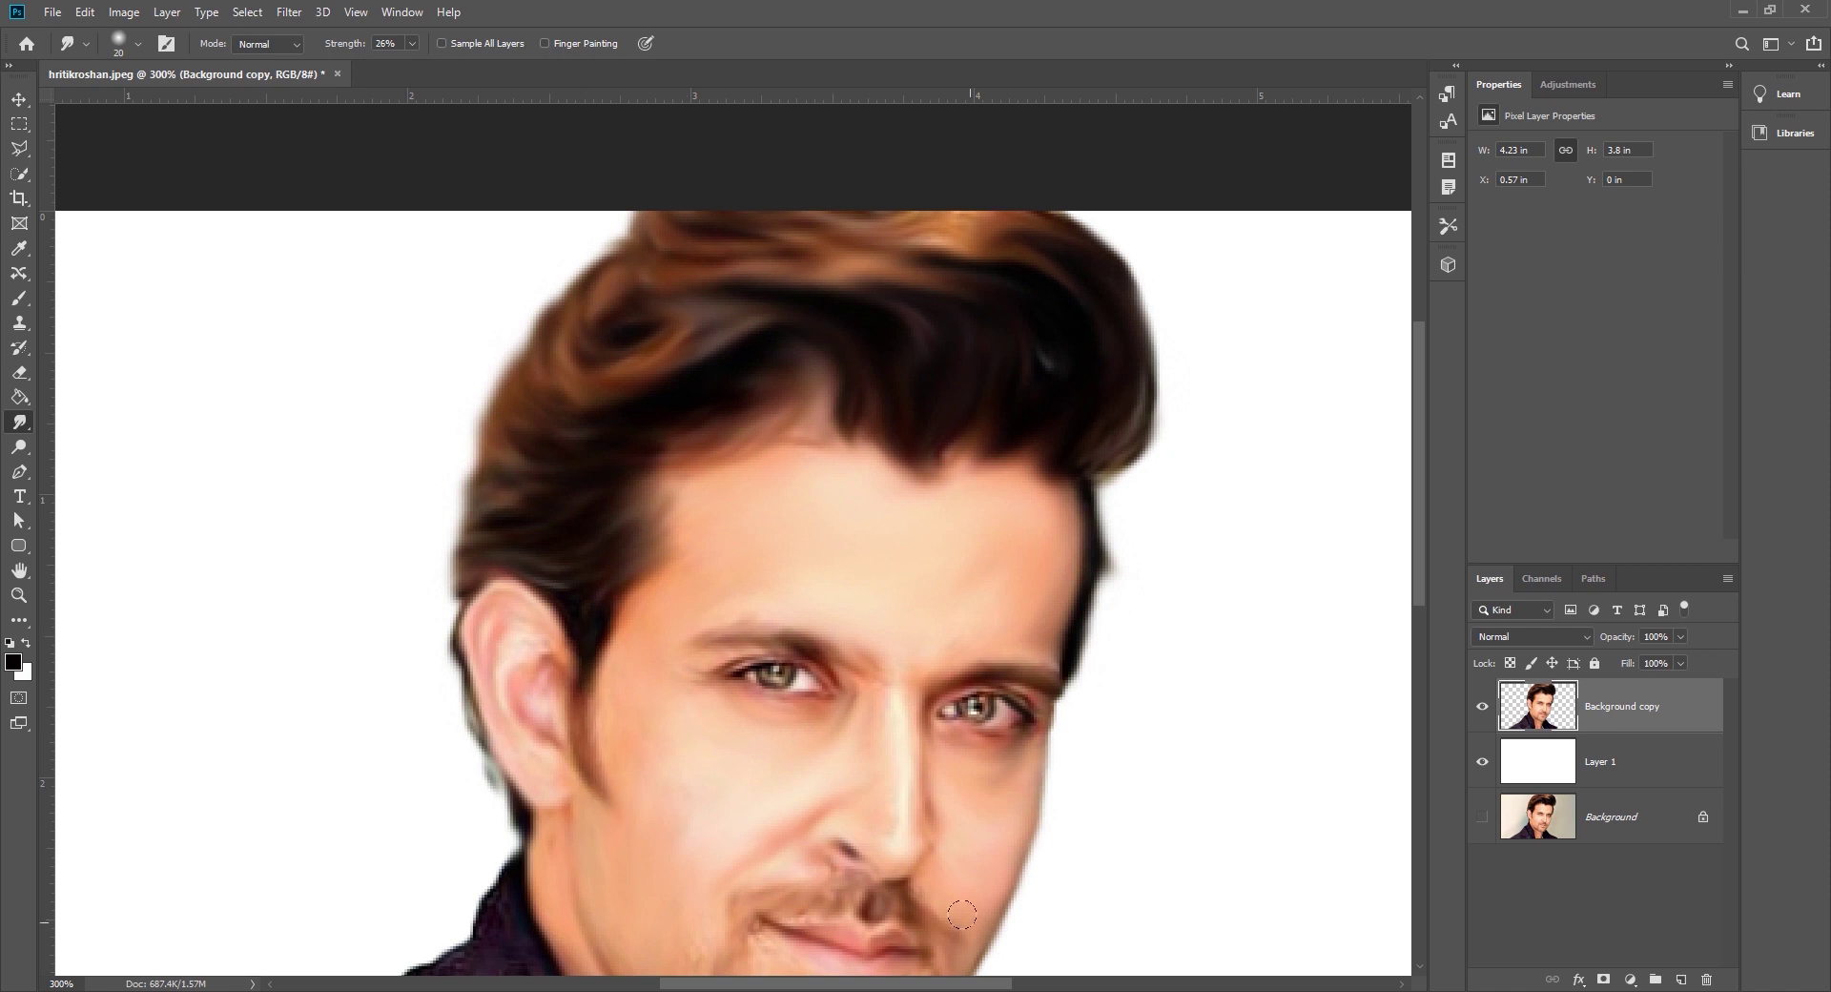
# Reshape the right hair edge, blend the lighter crown strands leftward and view at 100%
pyautogui.moveTo(1111, 440); pyautogui.dragTo(1103, 274)
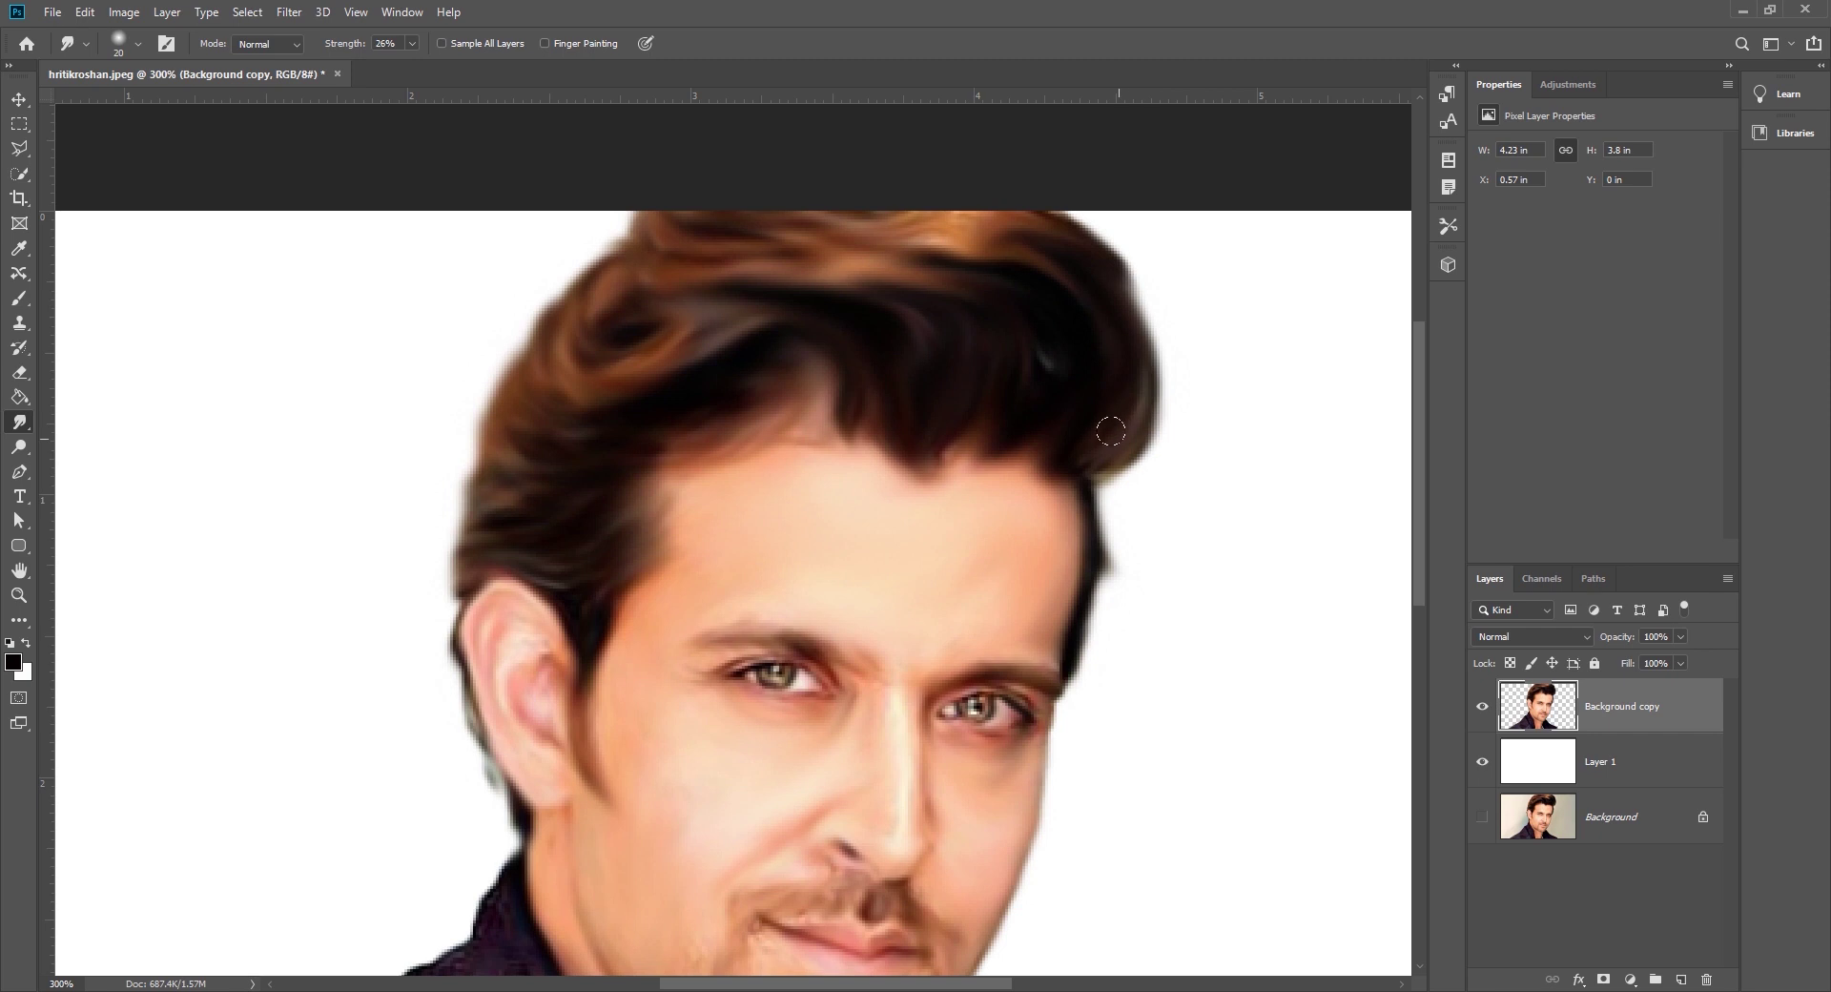
pyautogui.moveTo(1134, 359)
pyautogui.mouseDown()
pyautogui.moveTo(1071, 265)
pyautogui.moveTo(830, 227)
pyautogui.mouseUp()
pyautogui.moveTo(982, 253); pyautogui.dragTo(758, 224)
pyautogui.moveTo(863, 286)
pyautogui.mouseDown()
pyautogui.moveTo(600, 243)
pyautogui.moveTo(797, 262)
pyautogui.mouseUp()
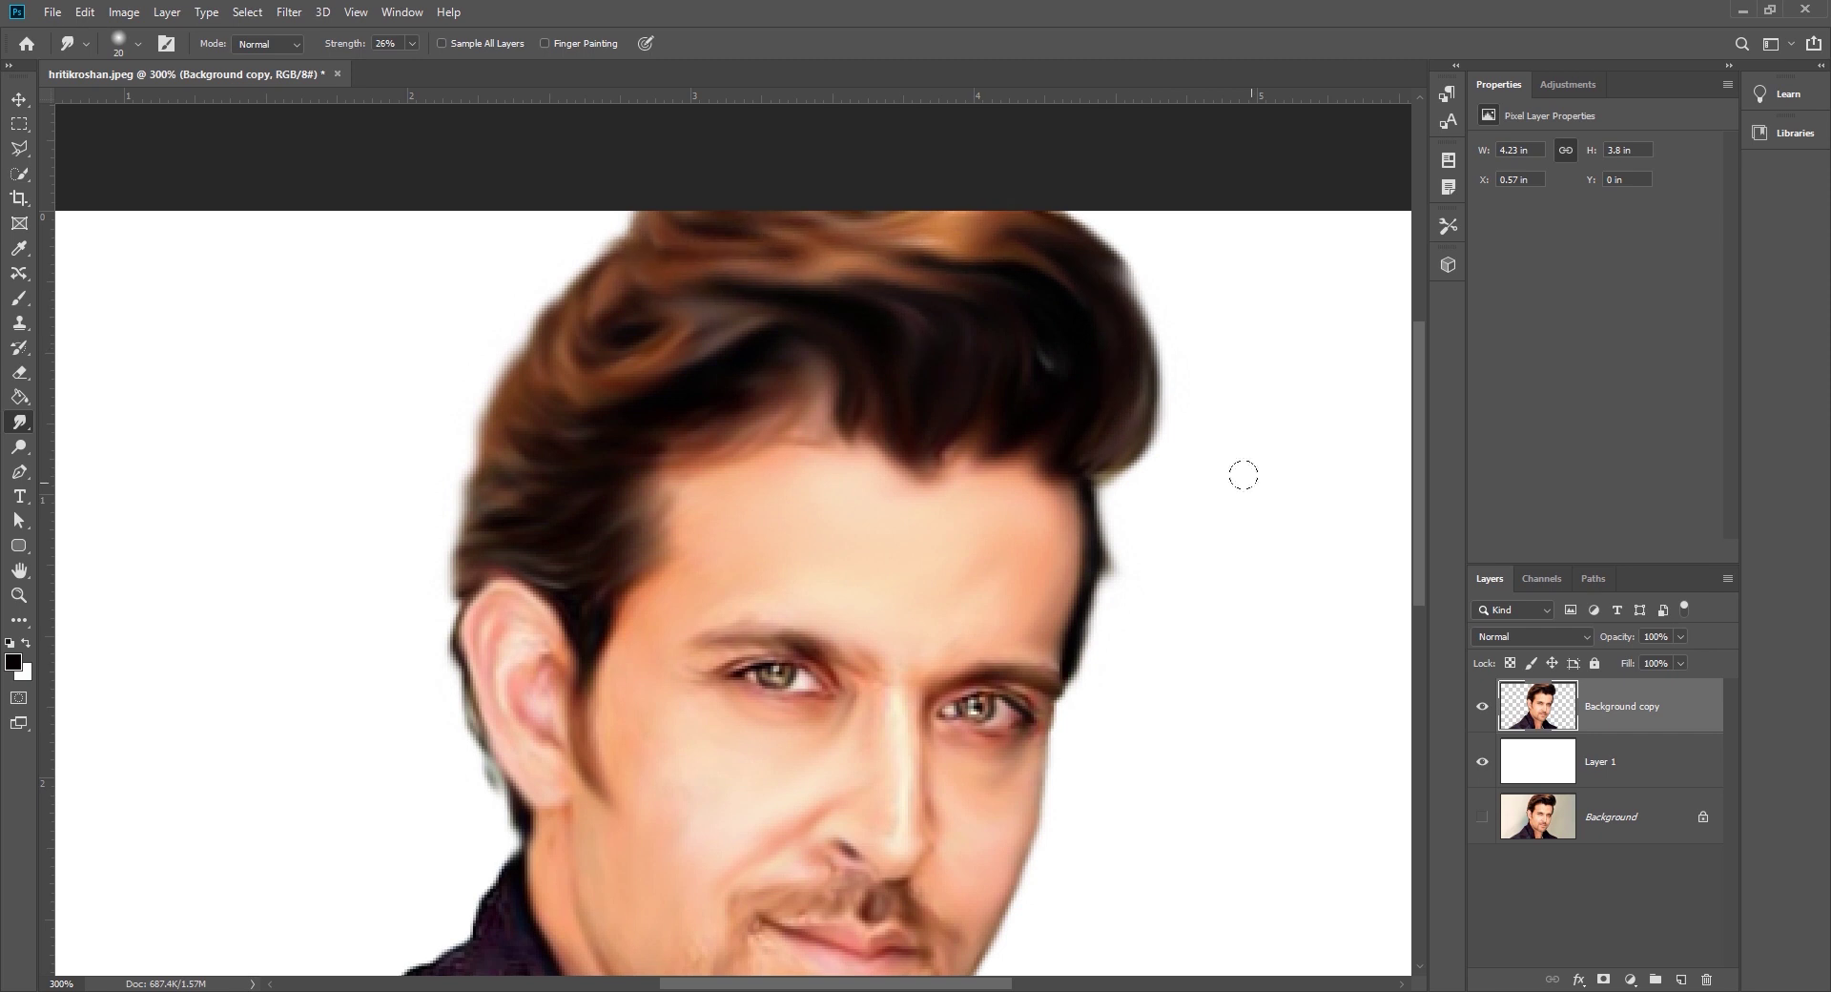
pyautogui.hotkey('ctrl', '1')
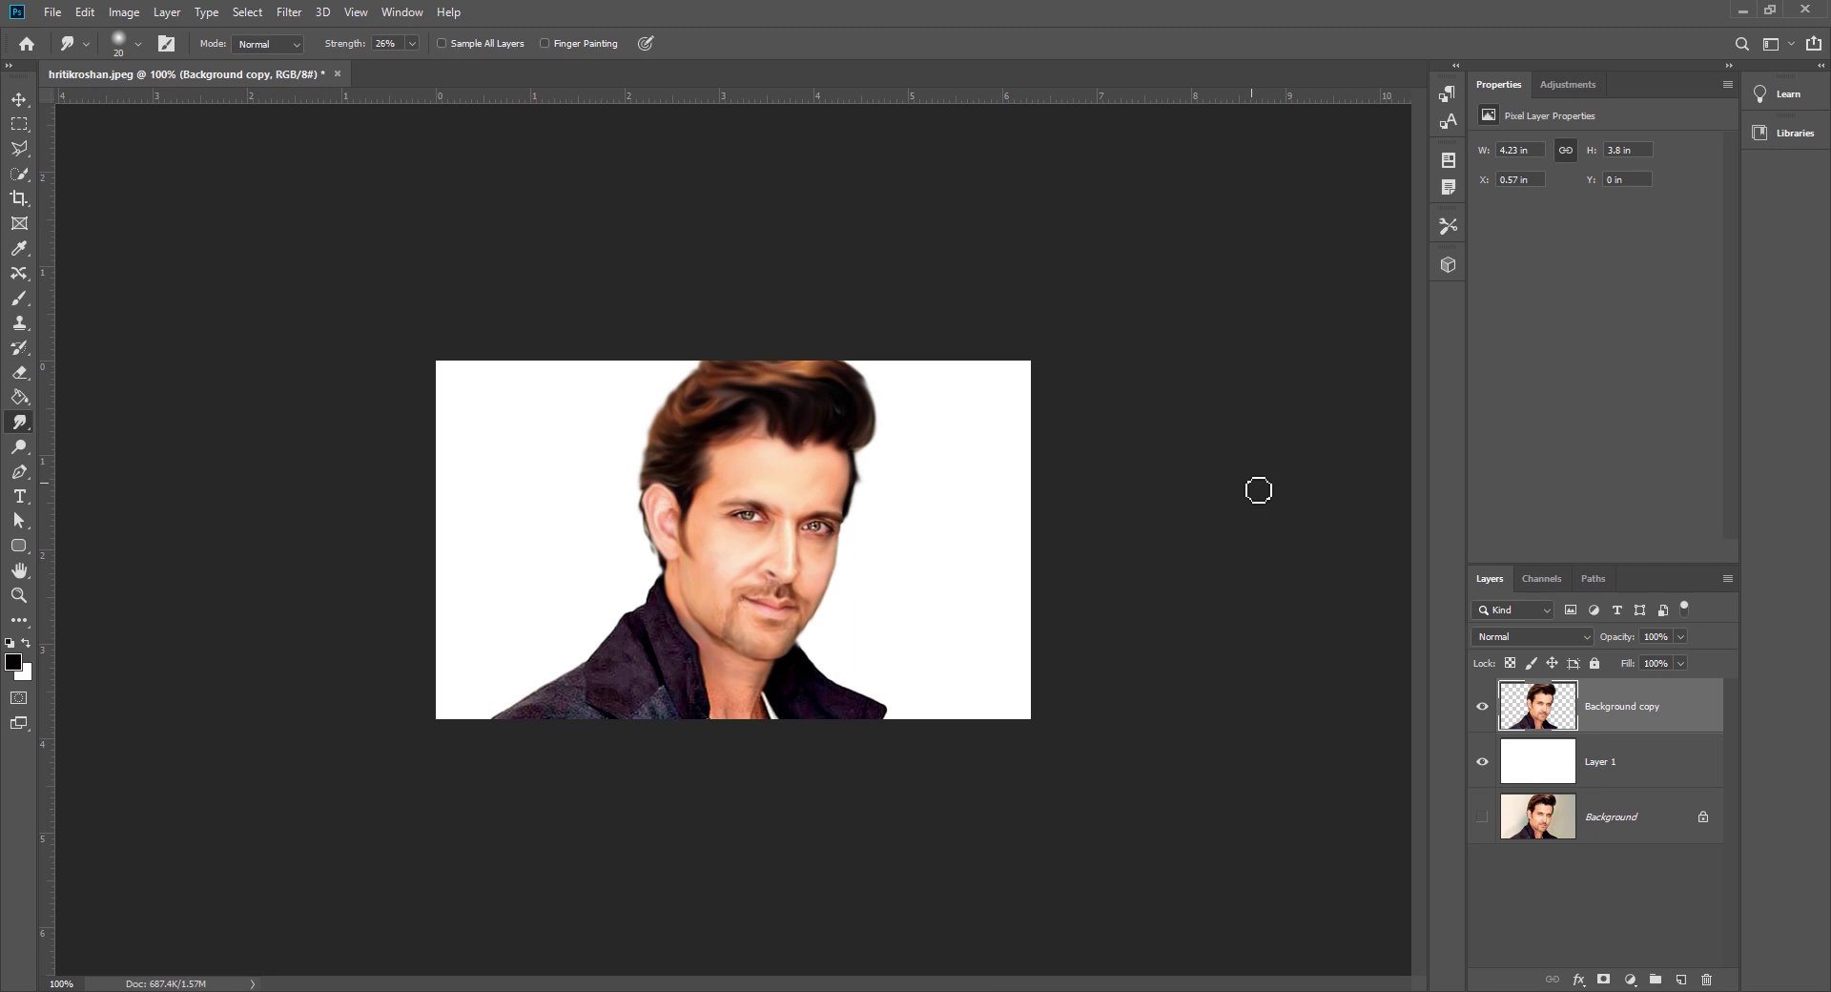
# At 200% zoom, smudge the jacket collar, both lapels and the textured left shoulder
pyautogui.hotkey('ctrl', '+')
pyautogui.moveTo(585, 643)
pyautogui.mouseDown()
pyautogui.moveTo(605, 743)
pyautogui.moveTo(564, 694)
pyautogui.moveTo(654, 857)
pyautogui.moveTo(627, 870)
pyautogui.moveTo(543, 679)
pyautogui.moveTo(583, 624)
pyautogui.mouseUp()
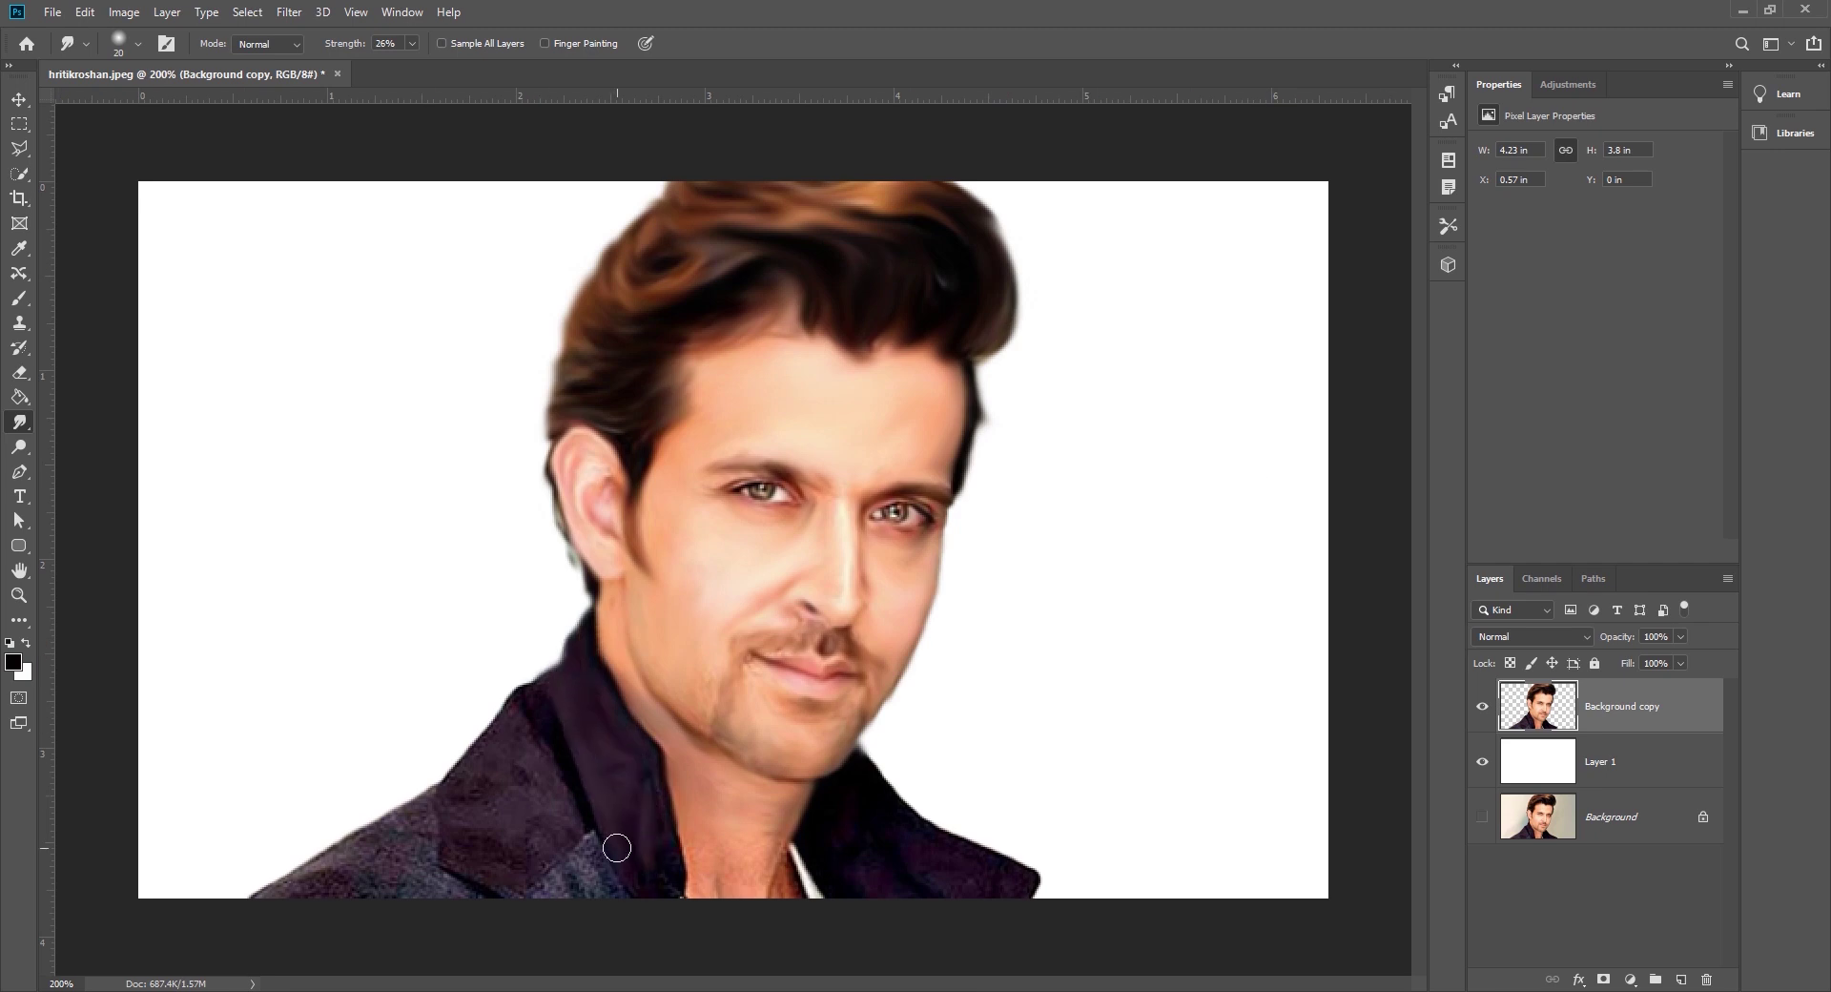
pyautogui.moveTo(605, 831)
pyautogui.mouseDown()
pyautogui.moveTo(482, 870)
pyautogui.moveTo(448, 767)
pyautogui.moveTo(518, 755)
pyautogui.moveTo(546, 777)
pyautogui.moveTo(458, 845)
pyautogui.moveTo(550, 837)
pyautogui.mouseUp()
pyautogui.moveTo(448, 789)
pyautogui.mouseDown()
pyautogui.moveTo(472, 865)
pyautogui.moveTo(612, 850)
pyautogui.moveTo(613, 890)
pyautogui.moveTo(596, 851)
pyautogui.mouseUp()
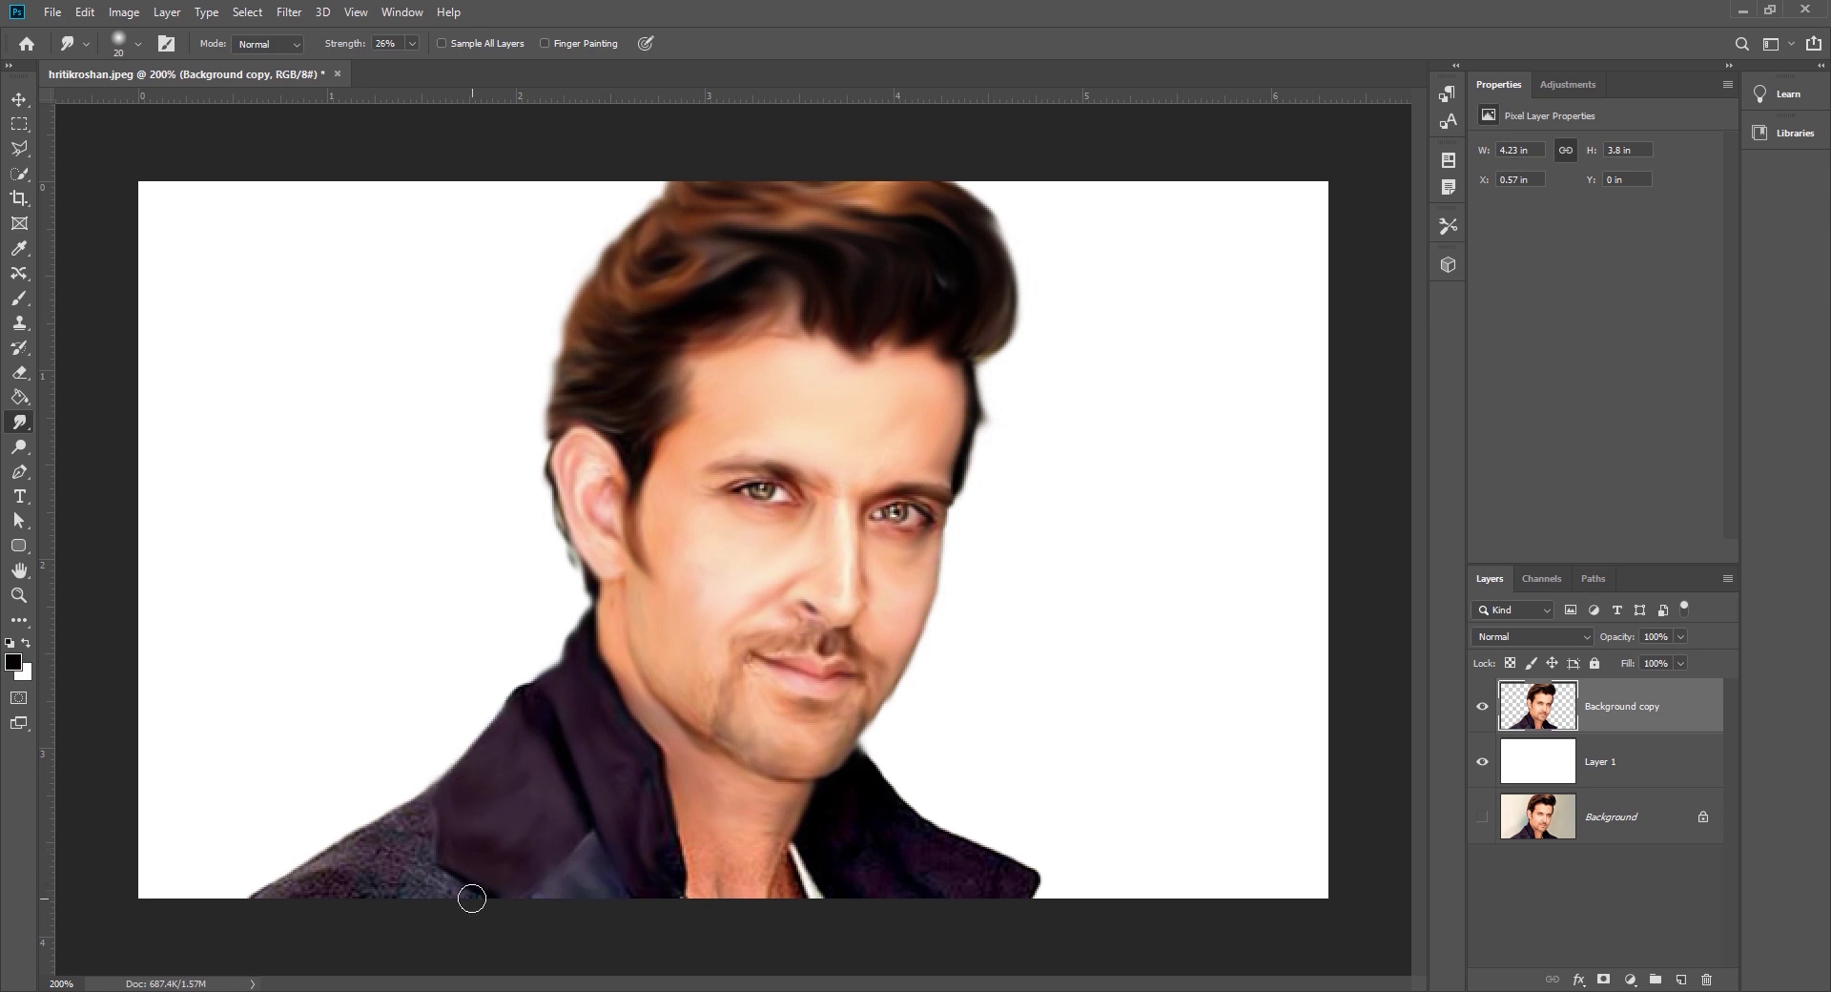
pyautogui.moveTo(471, 898)
pyautogui.mouseDown()
pyautogui.moveTo(427, 796)
pyautogui.moveTo(263, 882)
pyautogui.moveTo(394, 873)
pyautogui.moveTo(319, 879)
pyautogui.mouseUp()
pyautogui.moveTo(319, 879); pyautogui.dragTo(400, 895)
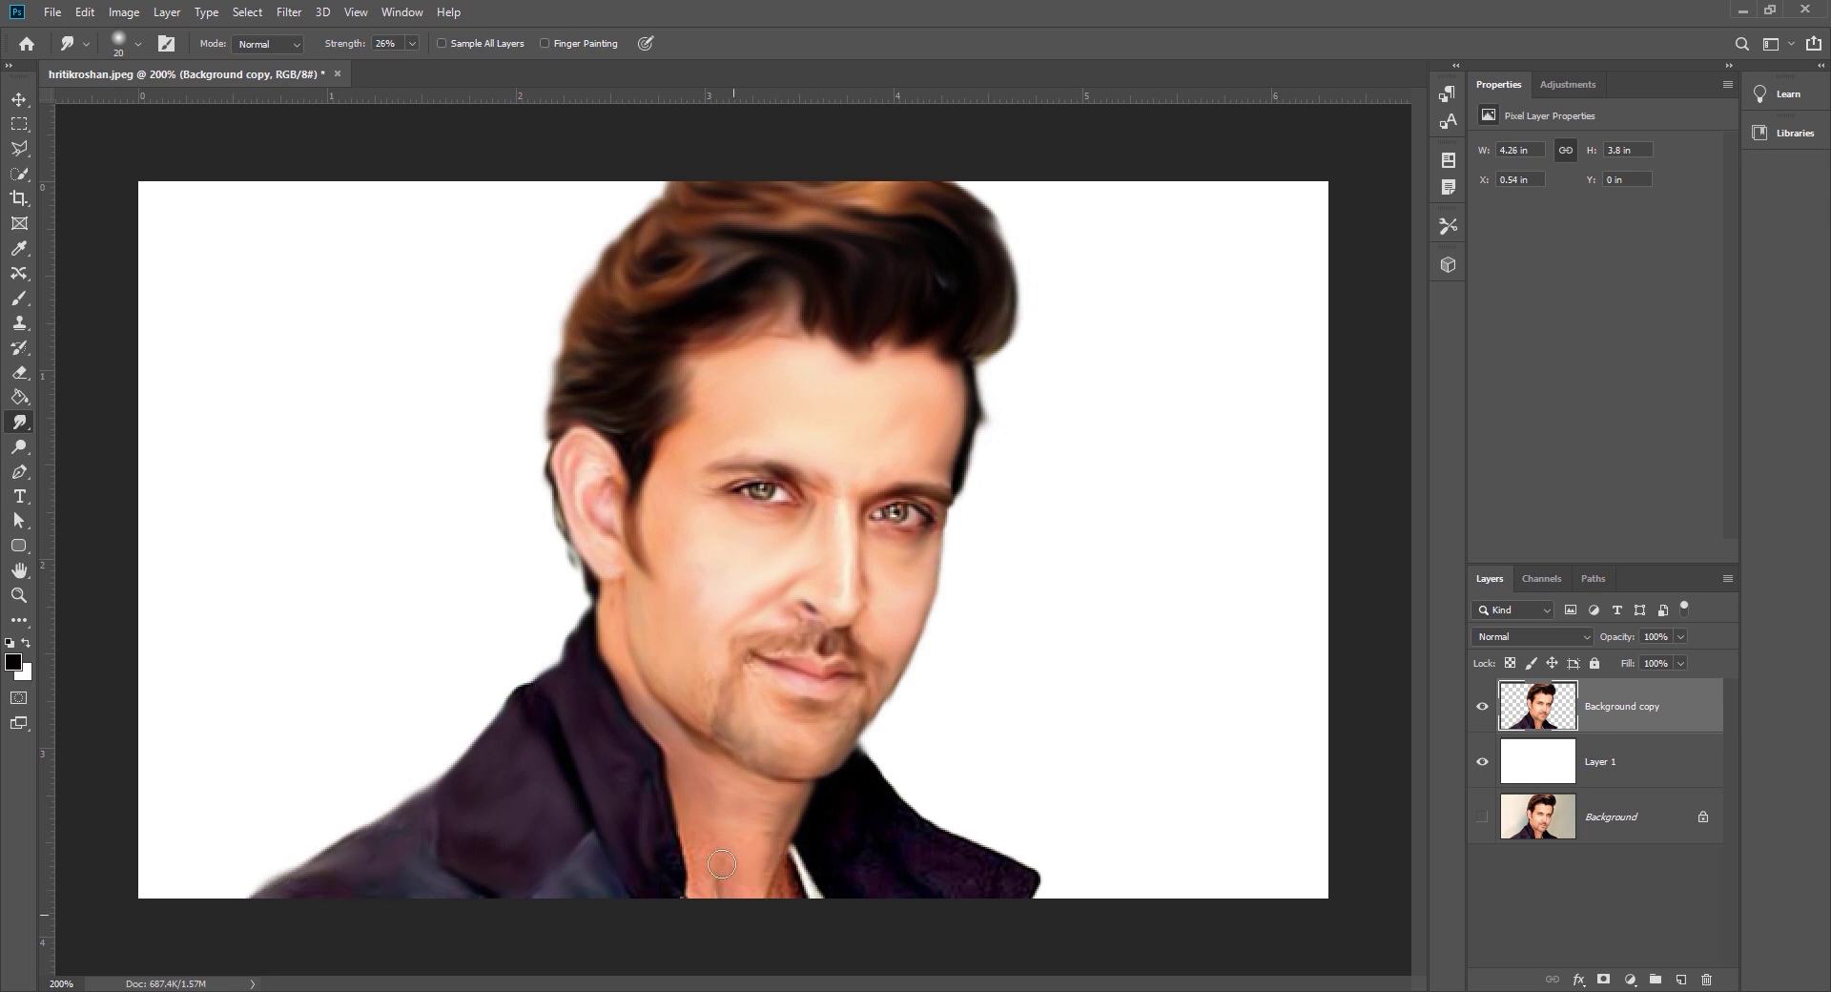
# Soften the white shirt collar, right jacket edge, area below the ear lobe and the sideburn
pyautogui.moveTo(785, 906); pyautogui.dragTo(806, 844)
pyautogui.moveTo(948, 838)
pyautogui.mouseDown()
pyautogui.moveTo(974, 888)
pyautogui.moveTo(873, 879)
pyautogui.mouseUp()
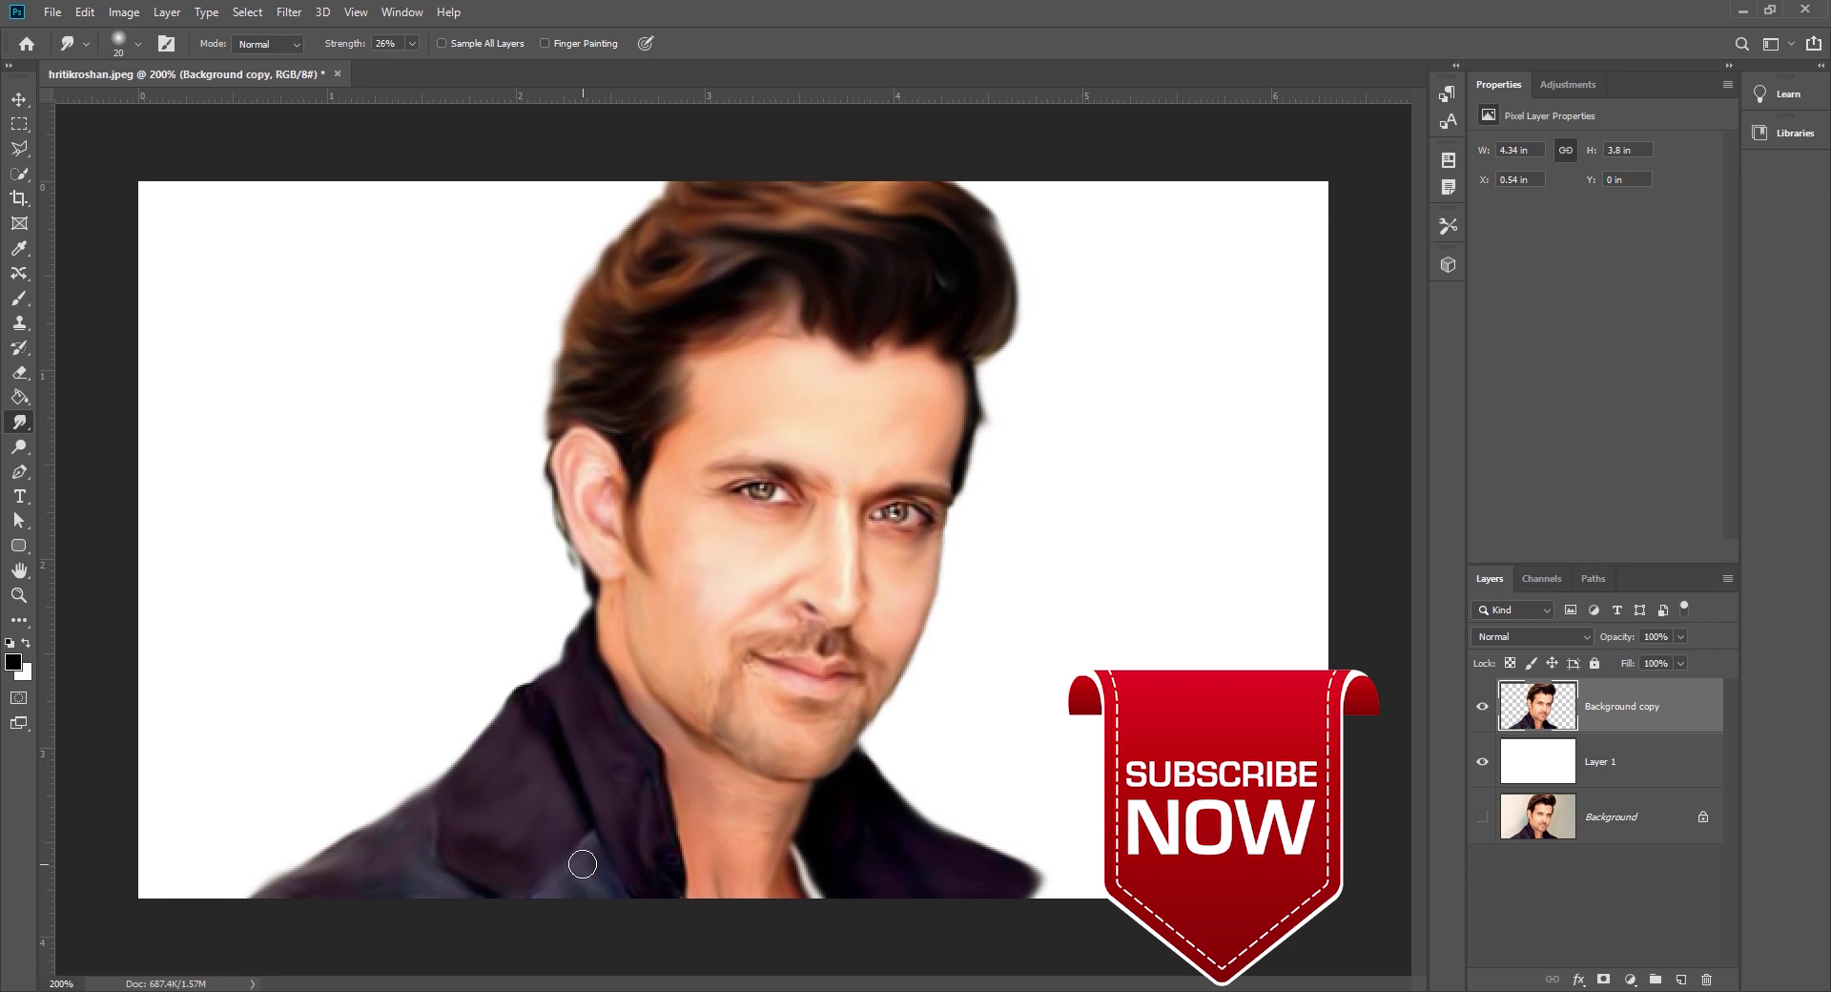
pyautogui.moveTo(581, 559); pyautogui.dragTo(559, 605)
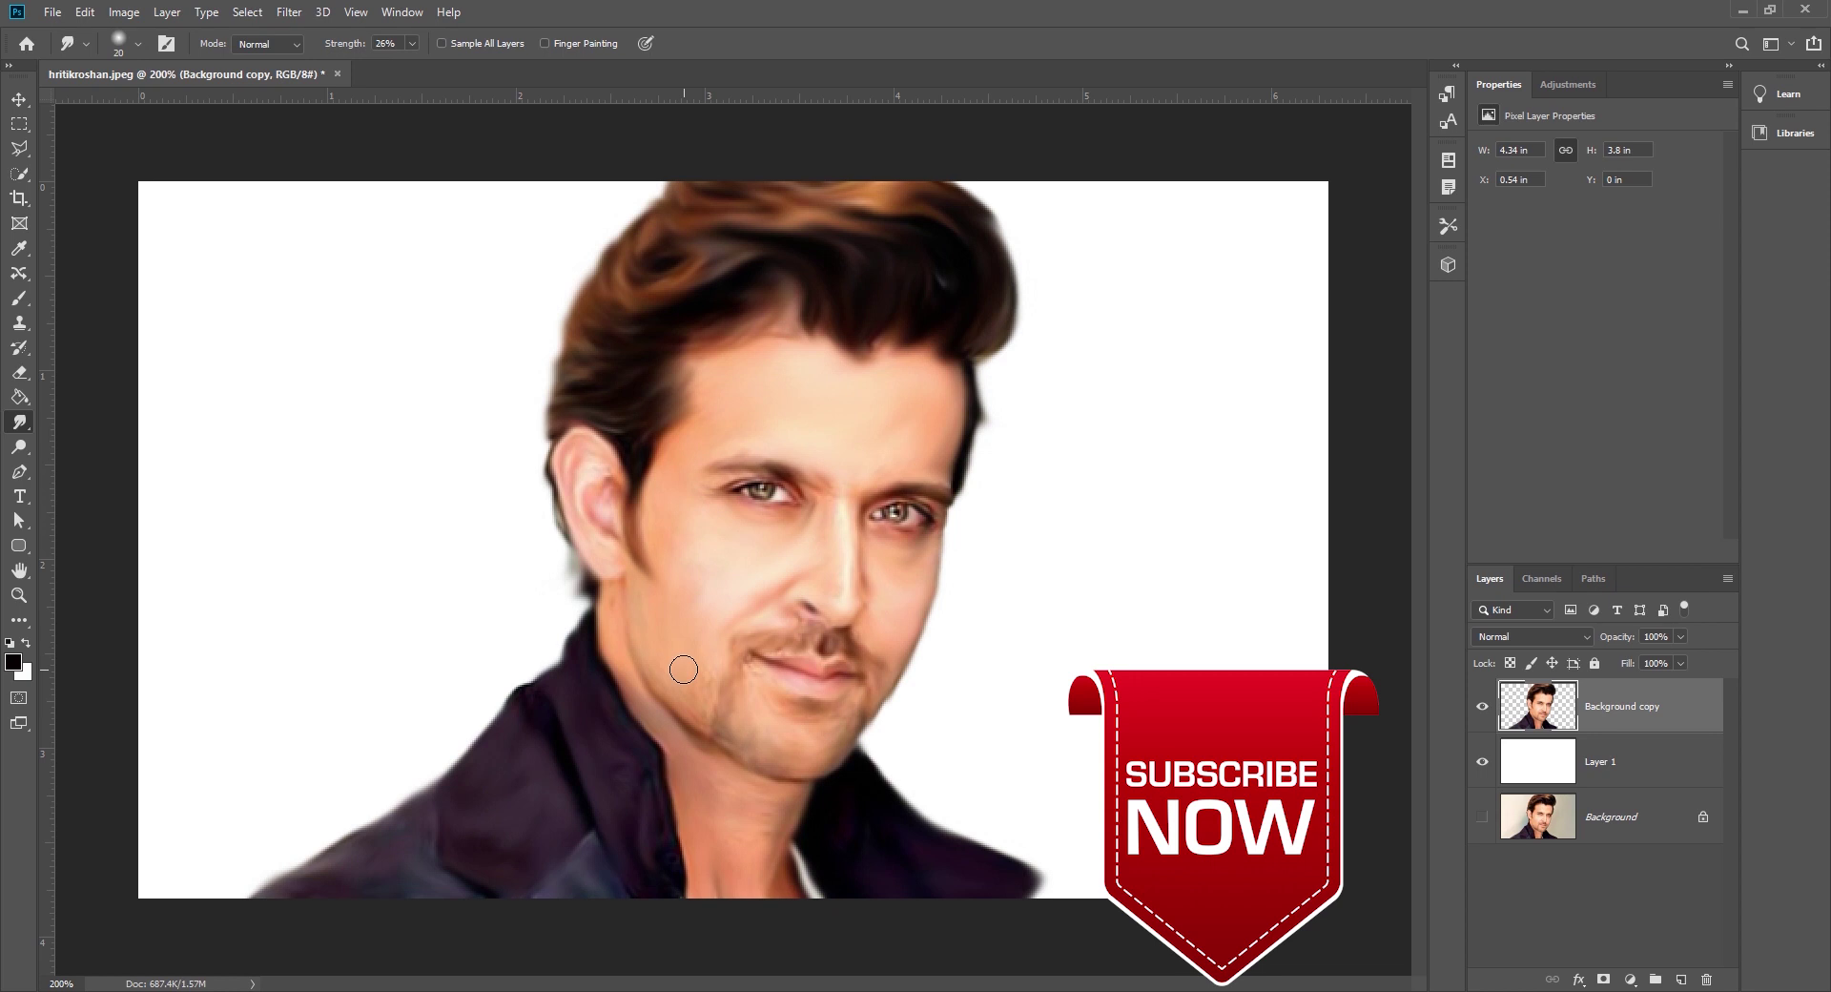
pyautogui.moveTo(668, 436)
pyautogui.mouseDown()
pyautogui.moveTo(632, 521)
pyautogui.moveTo(648, 570)
pyautogui.mouseUp()
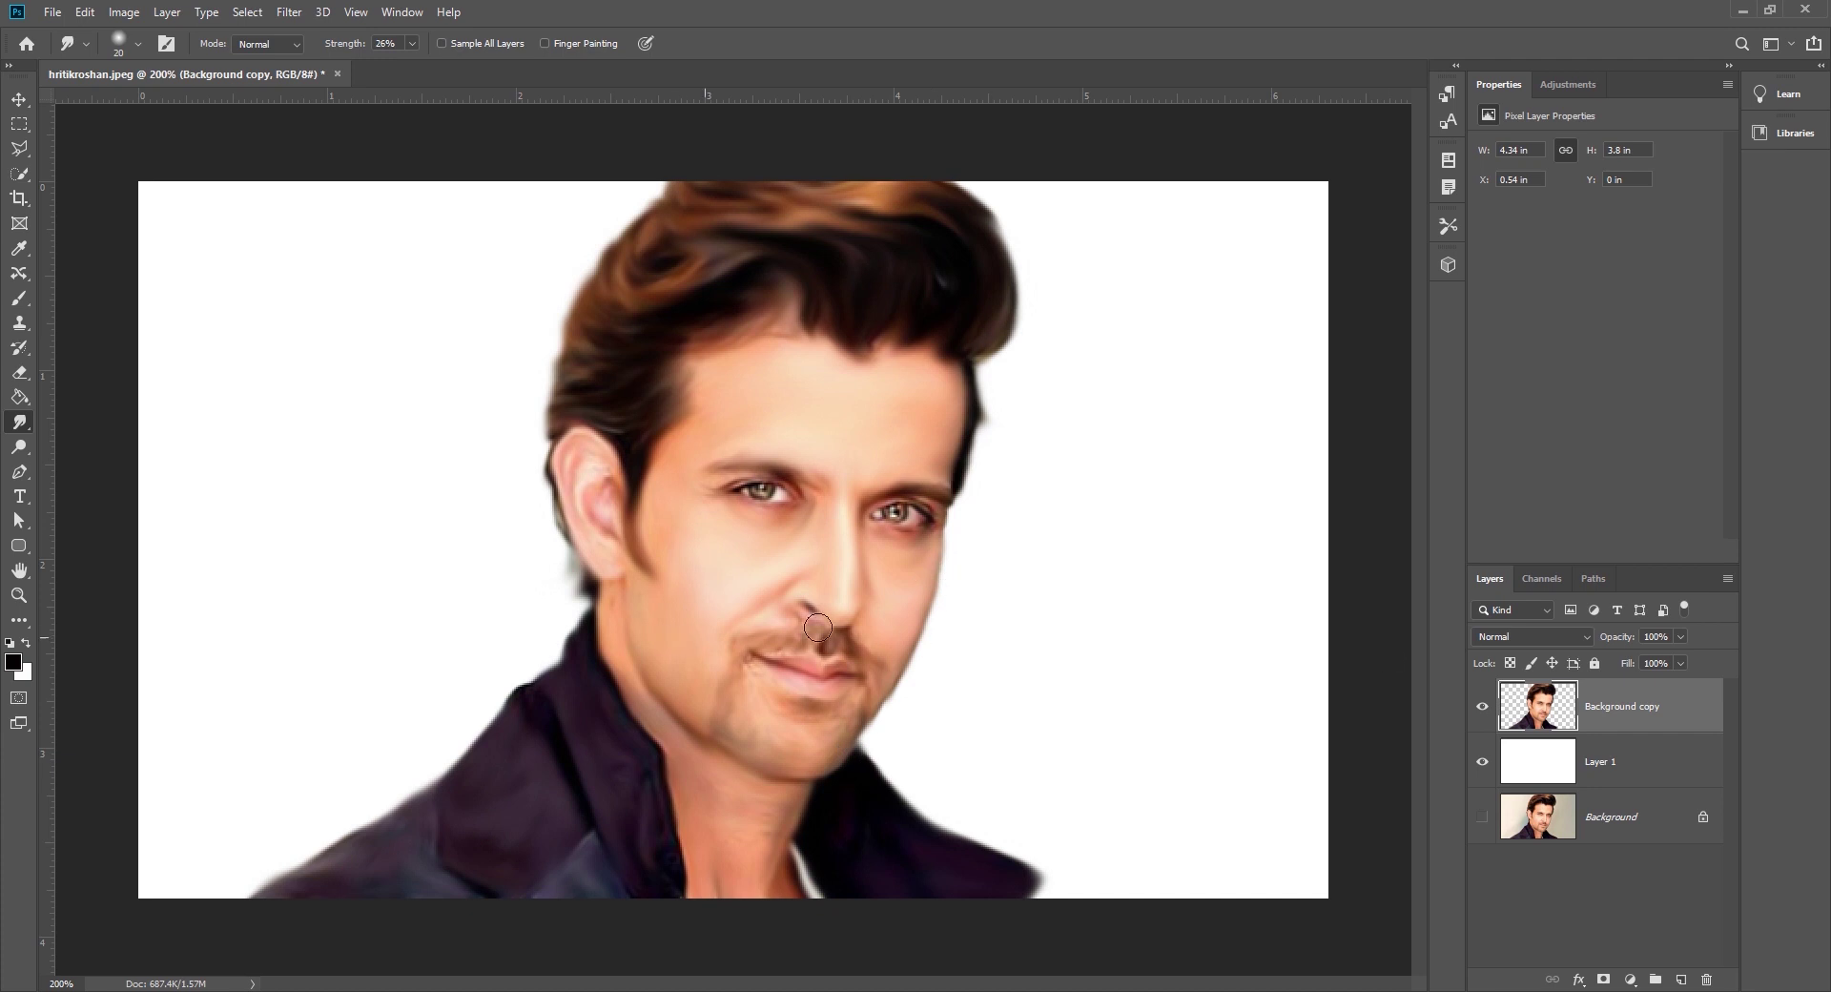
# On Layer 1, choose the Brush tool with a soft round preset; undo the test dab
pyautogui.click(1626, 768)
pyautogui.click(20, 297)
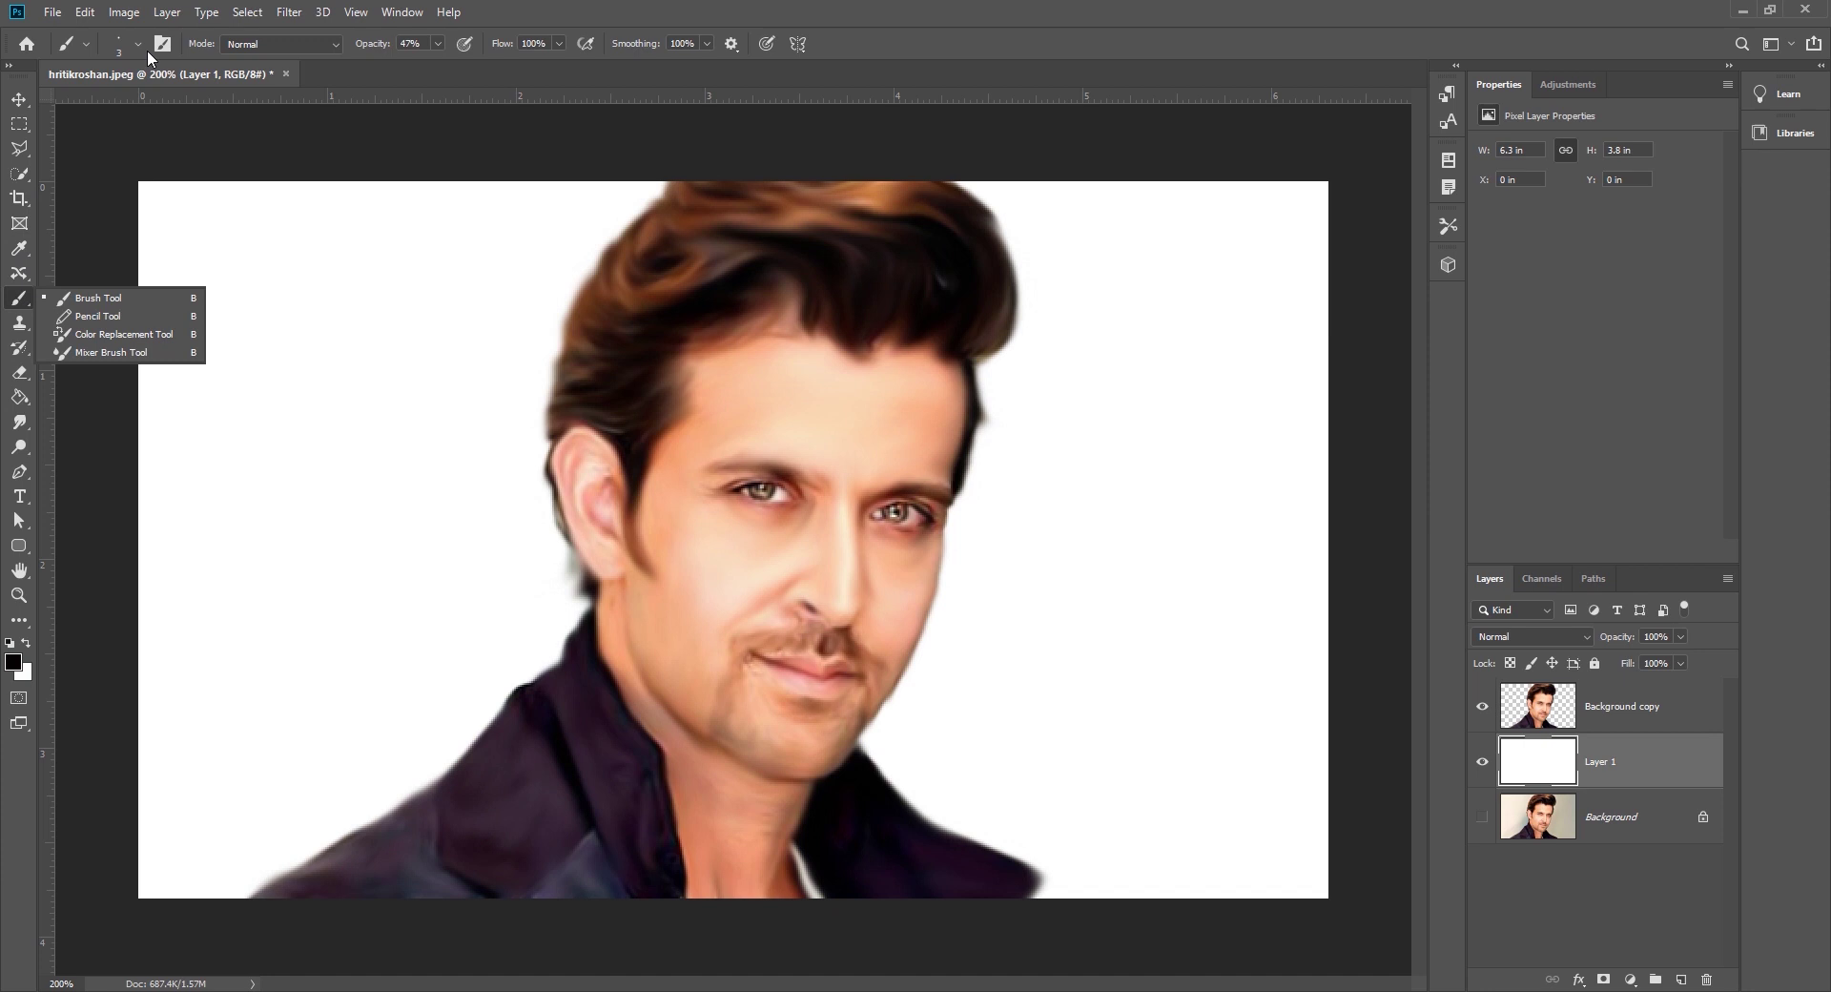
pyautogui.click(77, 301)
pyautogui.click(140, 43)
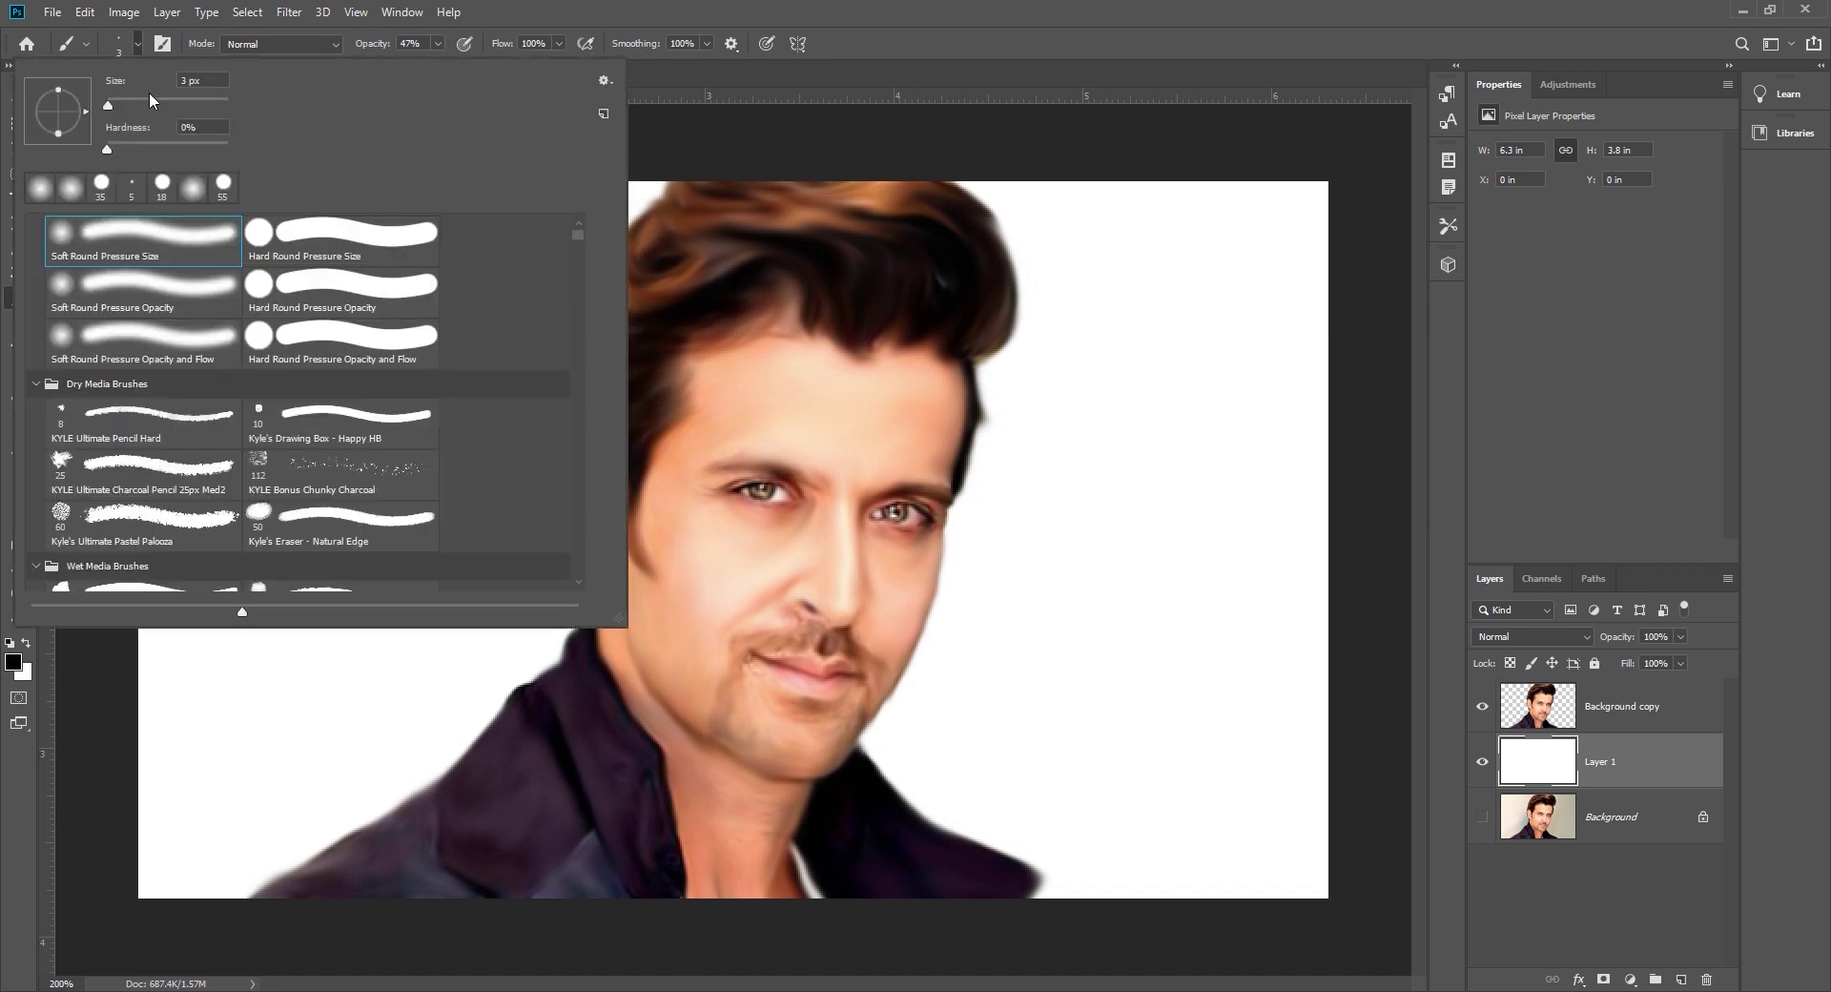
pyautogui.click(70, 188)
pyautogui.click(1168, 358)
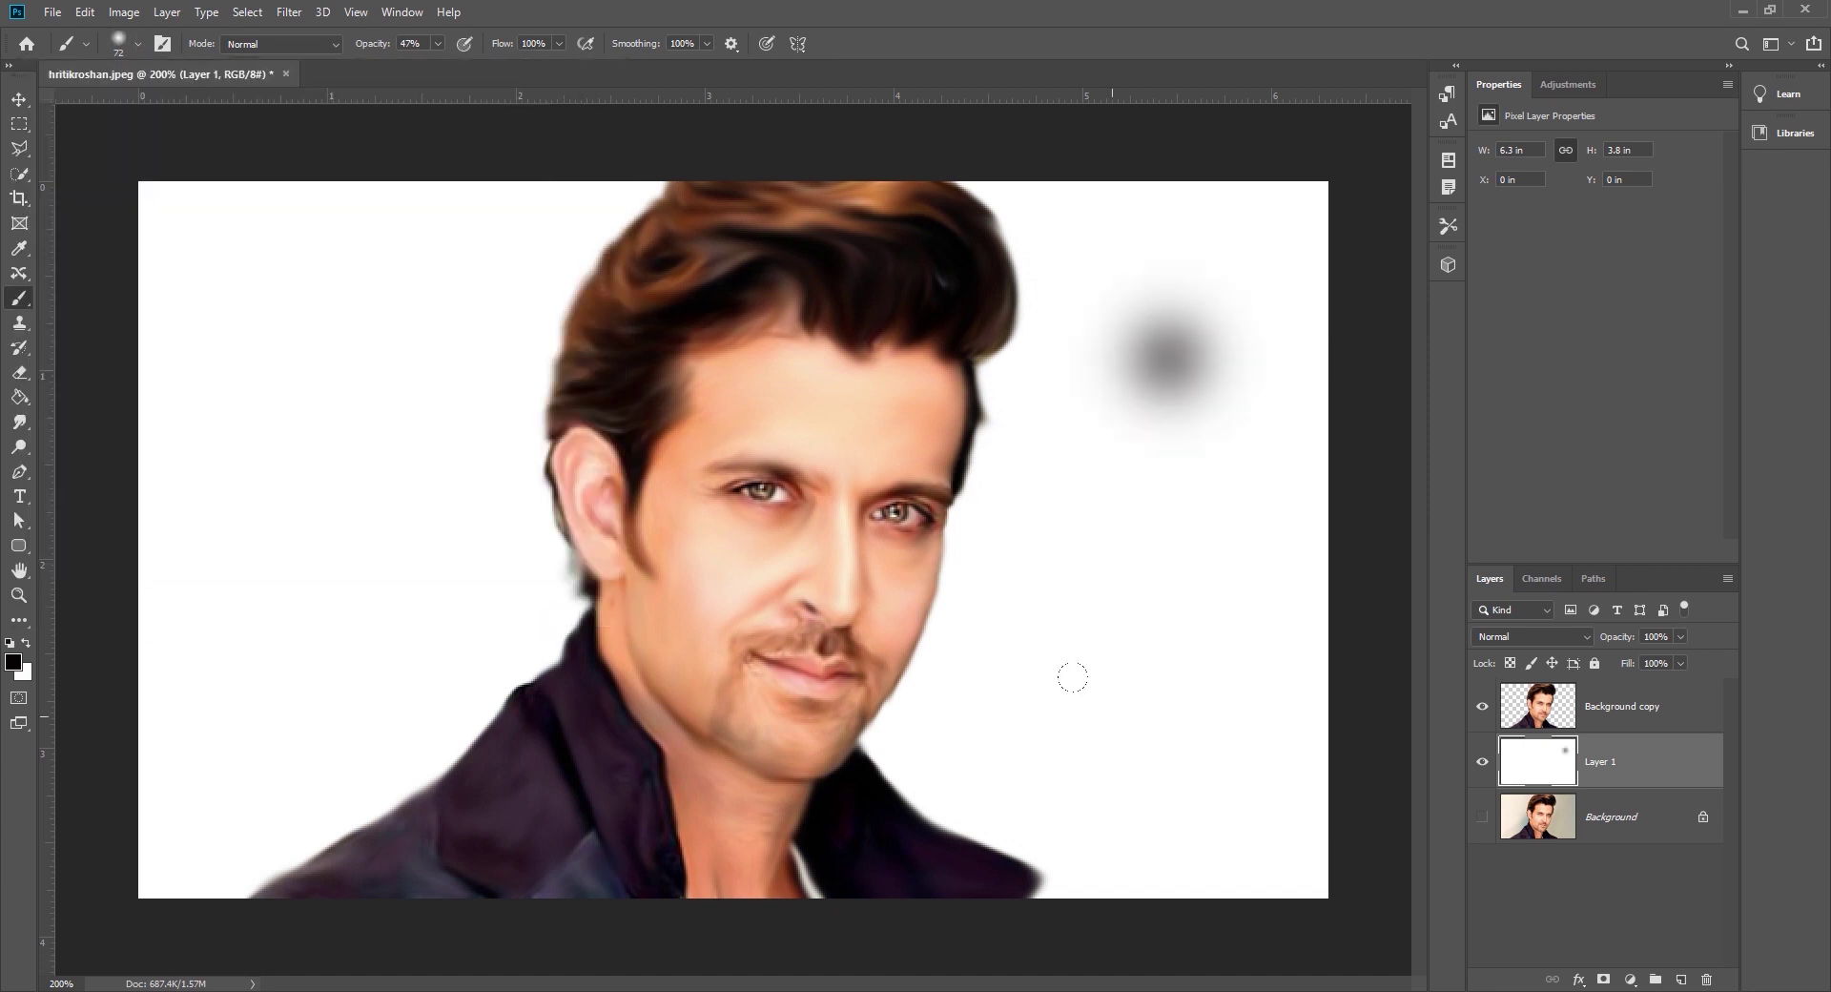
pyautogui.hotkey('ctrl', 'z')
# Show the Swatches panel for picking paint colours
pyautogui.click(14, 661)
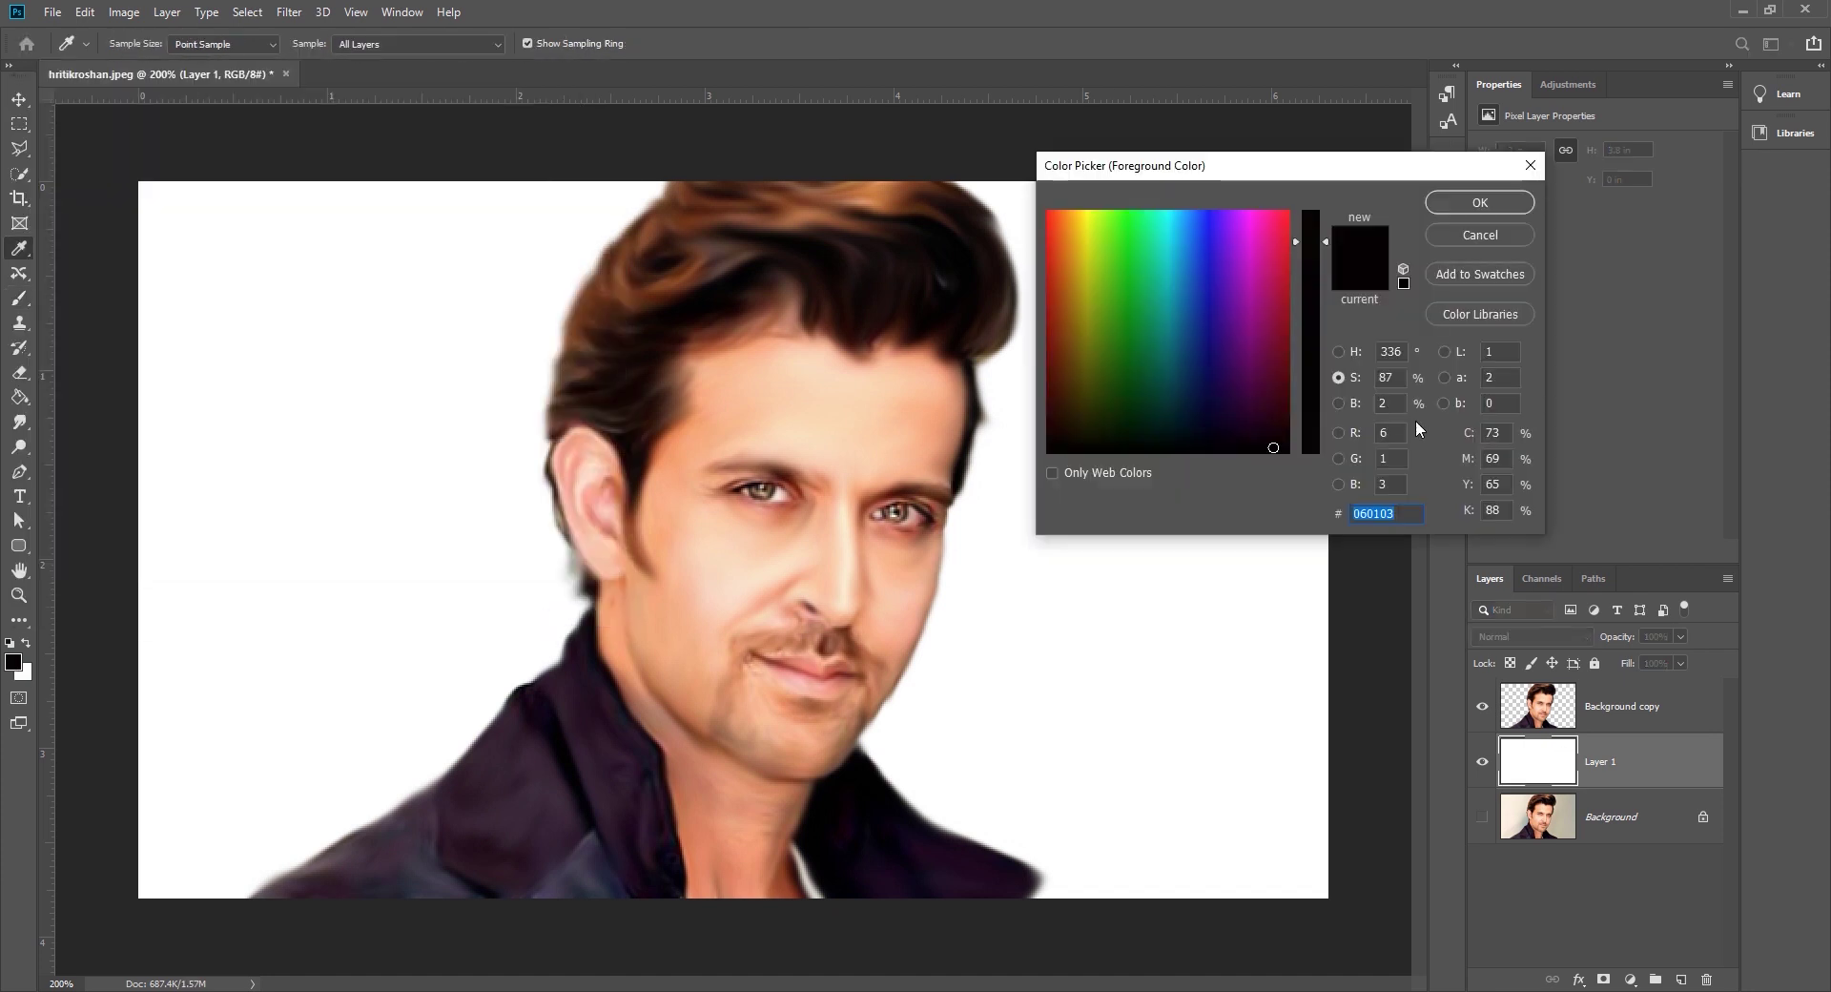
pyautogui.click(1485, 234)
pyautogui.click(401, 11)
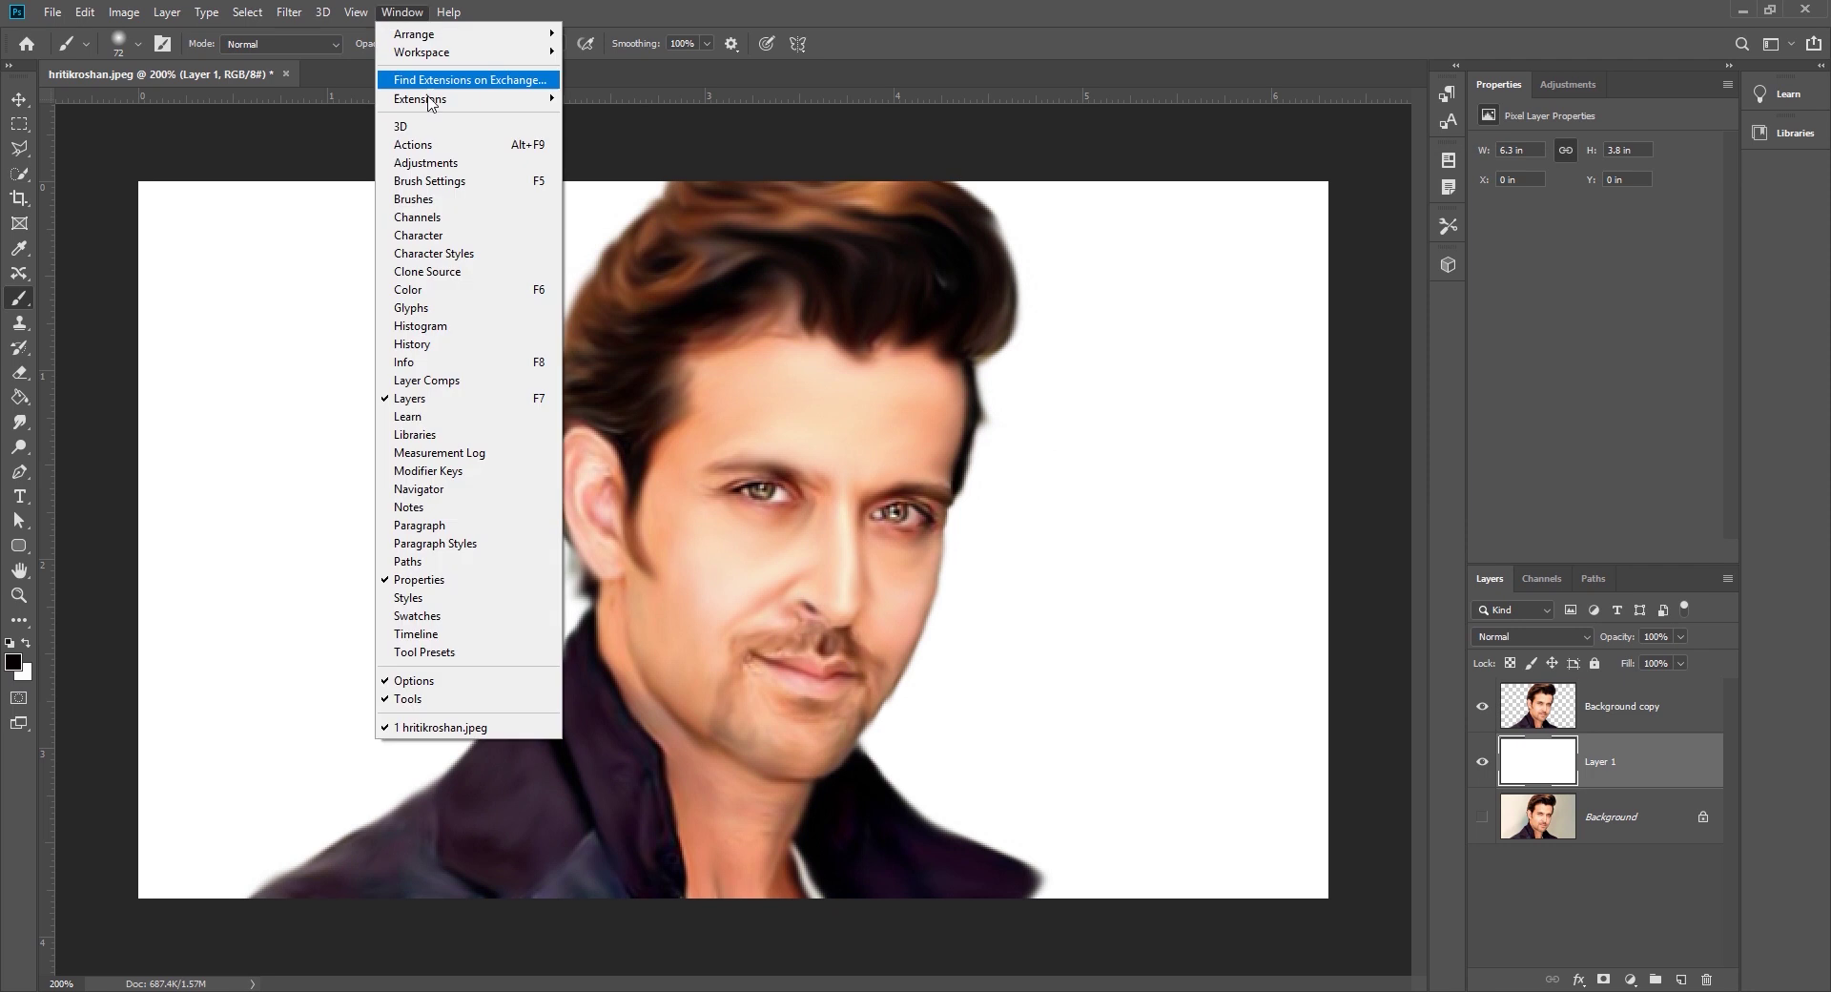
pyautogui.click(462, 620)
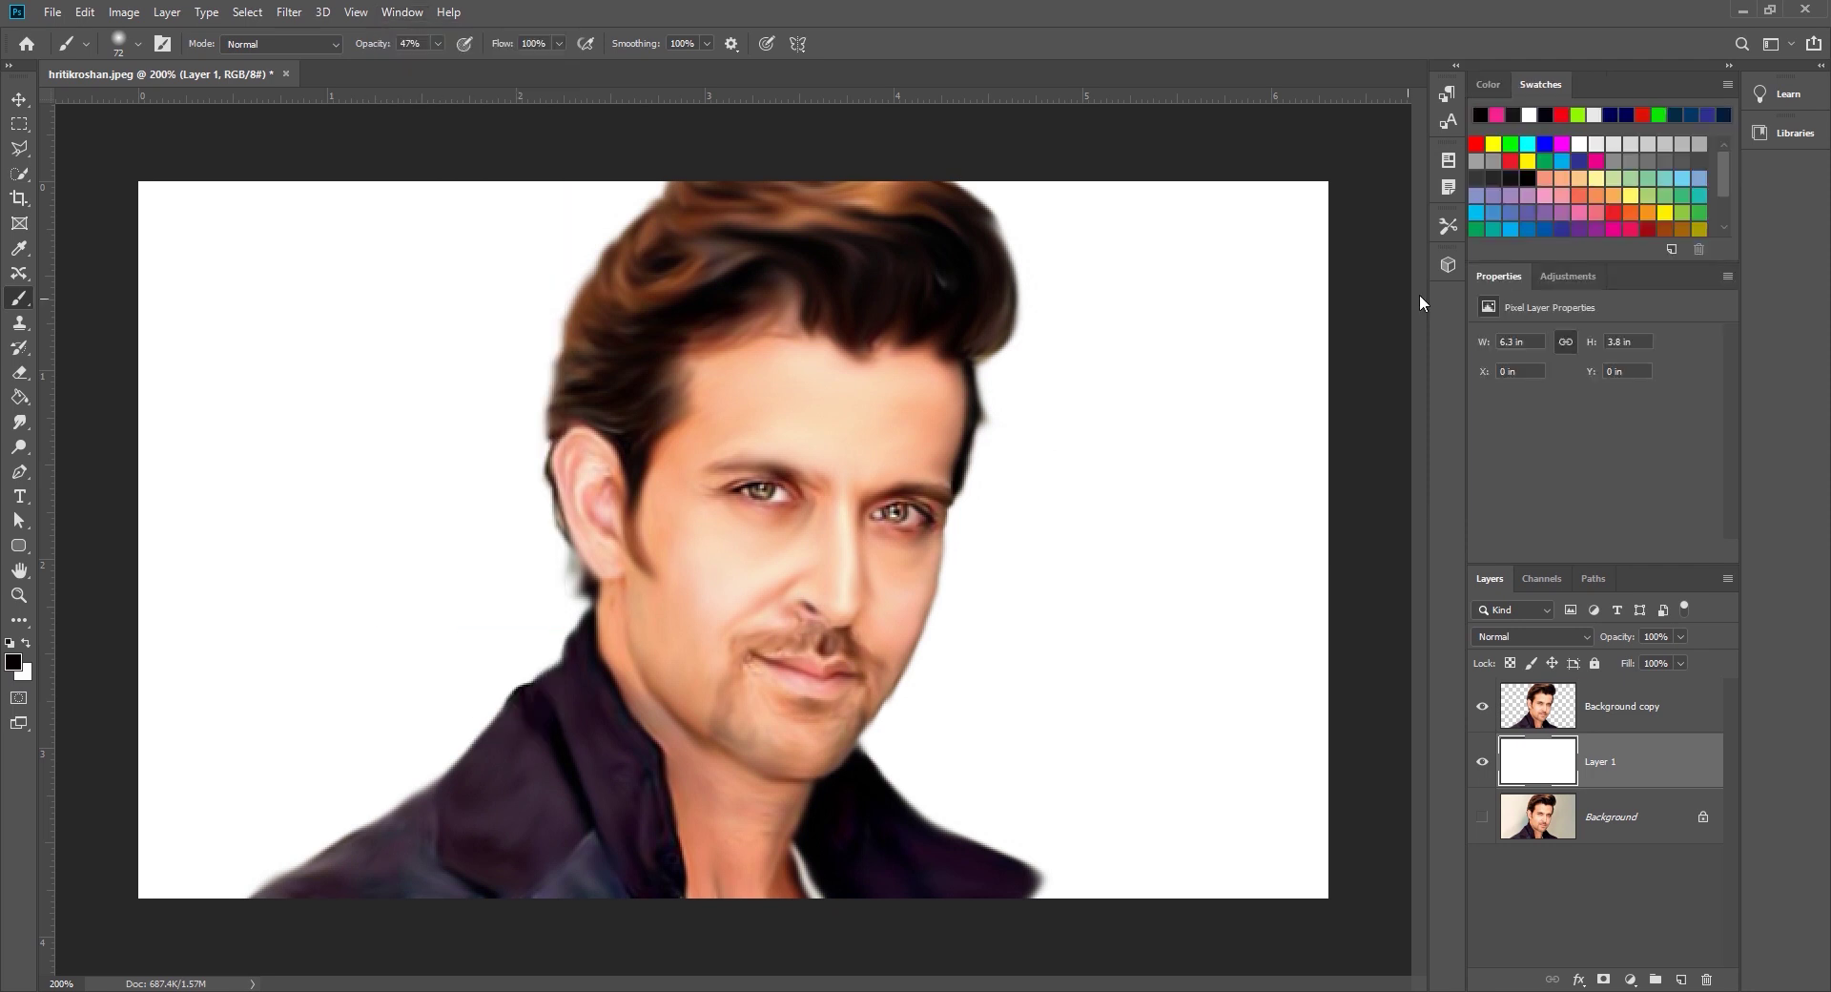
# Brush soft pink-red beside the face and across the backdrop corners
pyautogui.click(1614, 214)
pyautogui.click(1102, 429)
pyautogui.moveTo(1030, 422); pyautogui.dragTo(1100, 484)
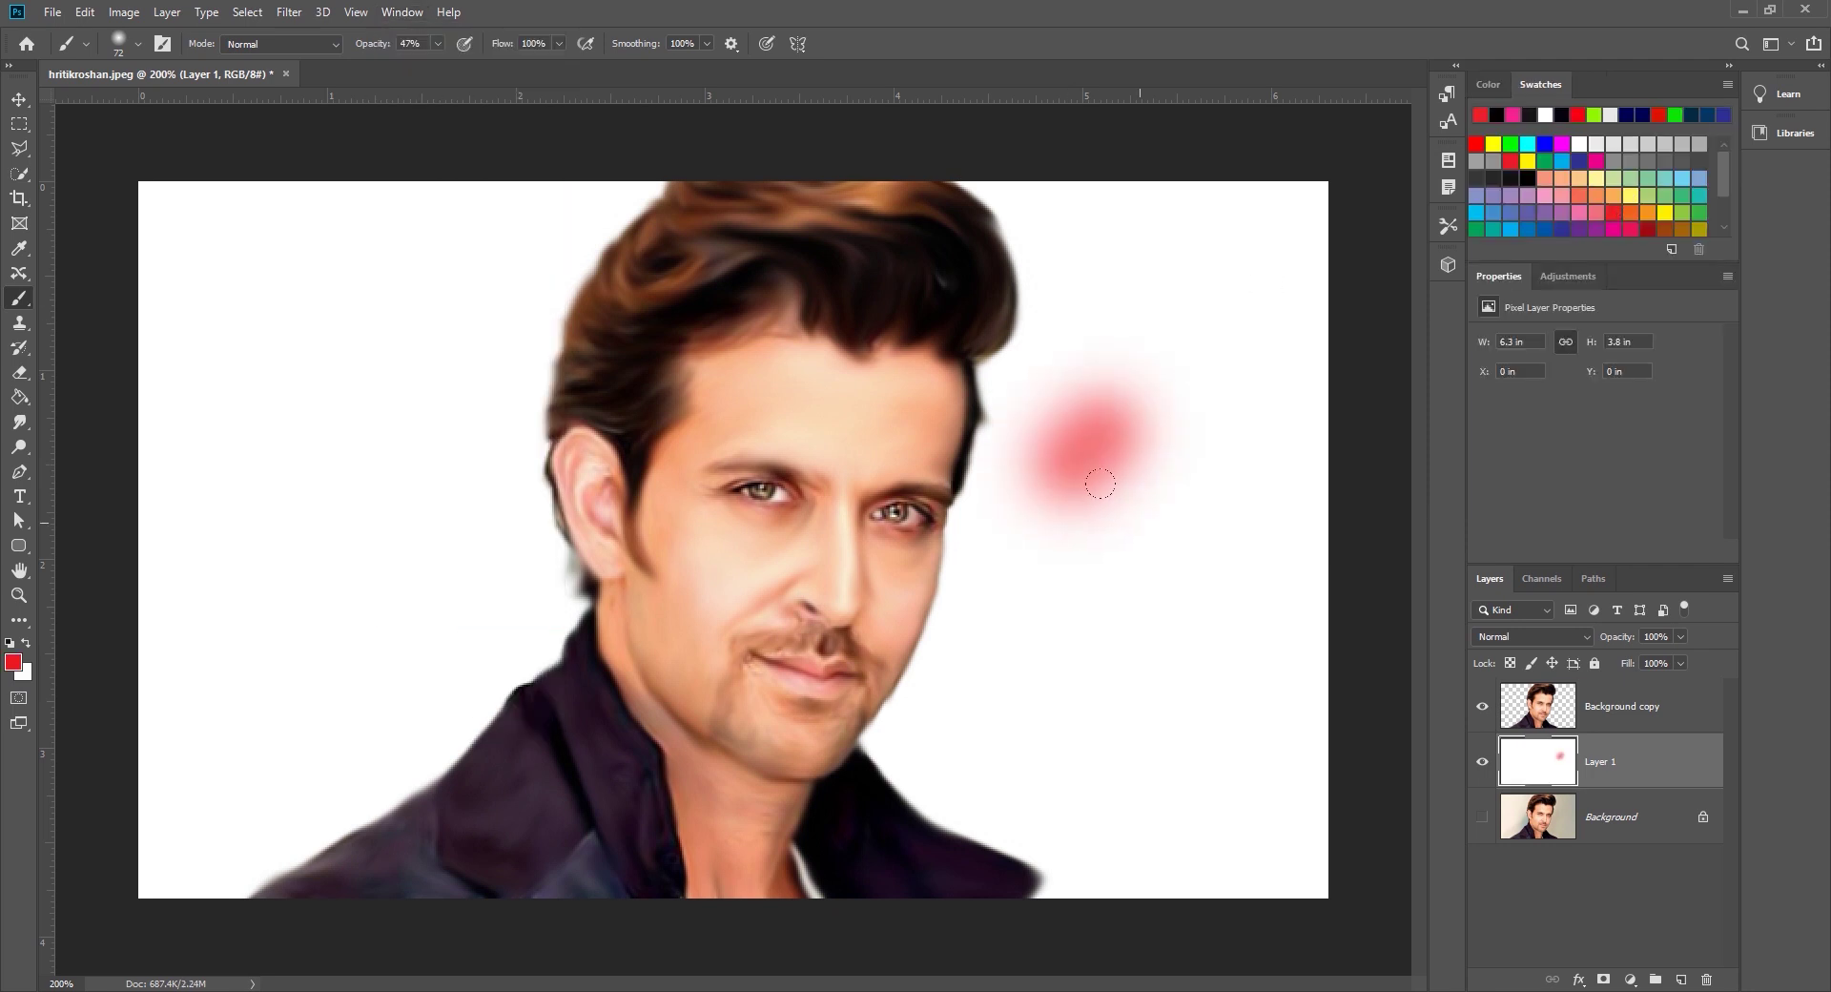
pyautogui.hotkey('ctrl', '-')
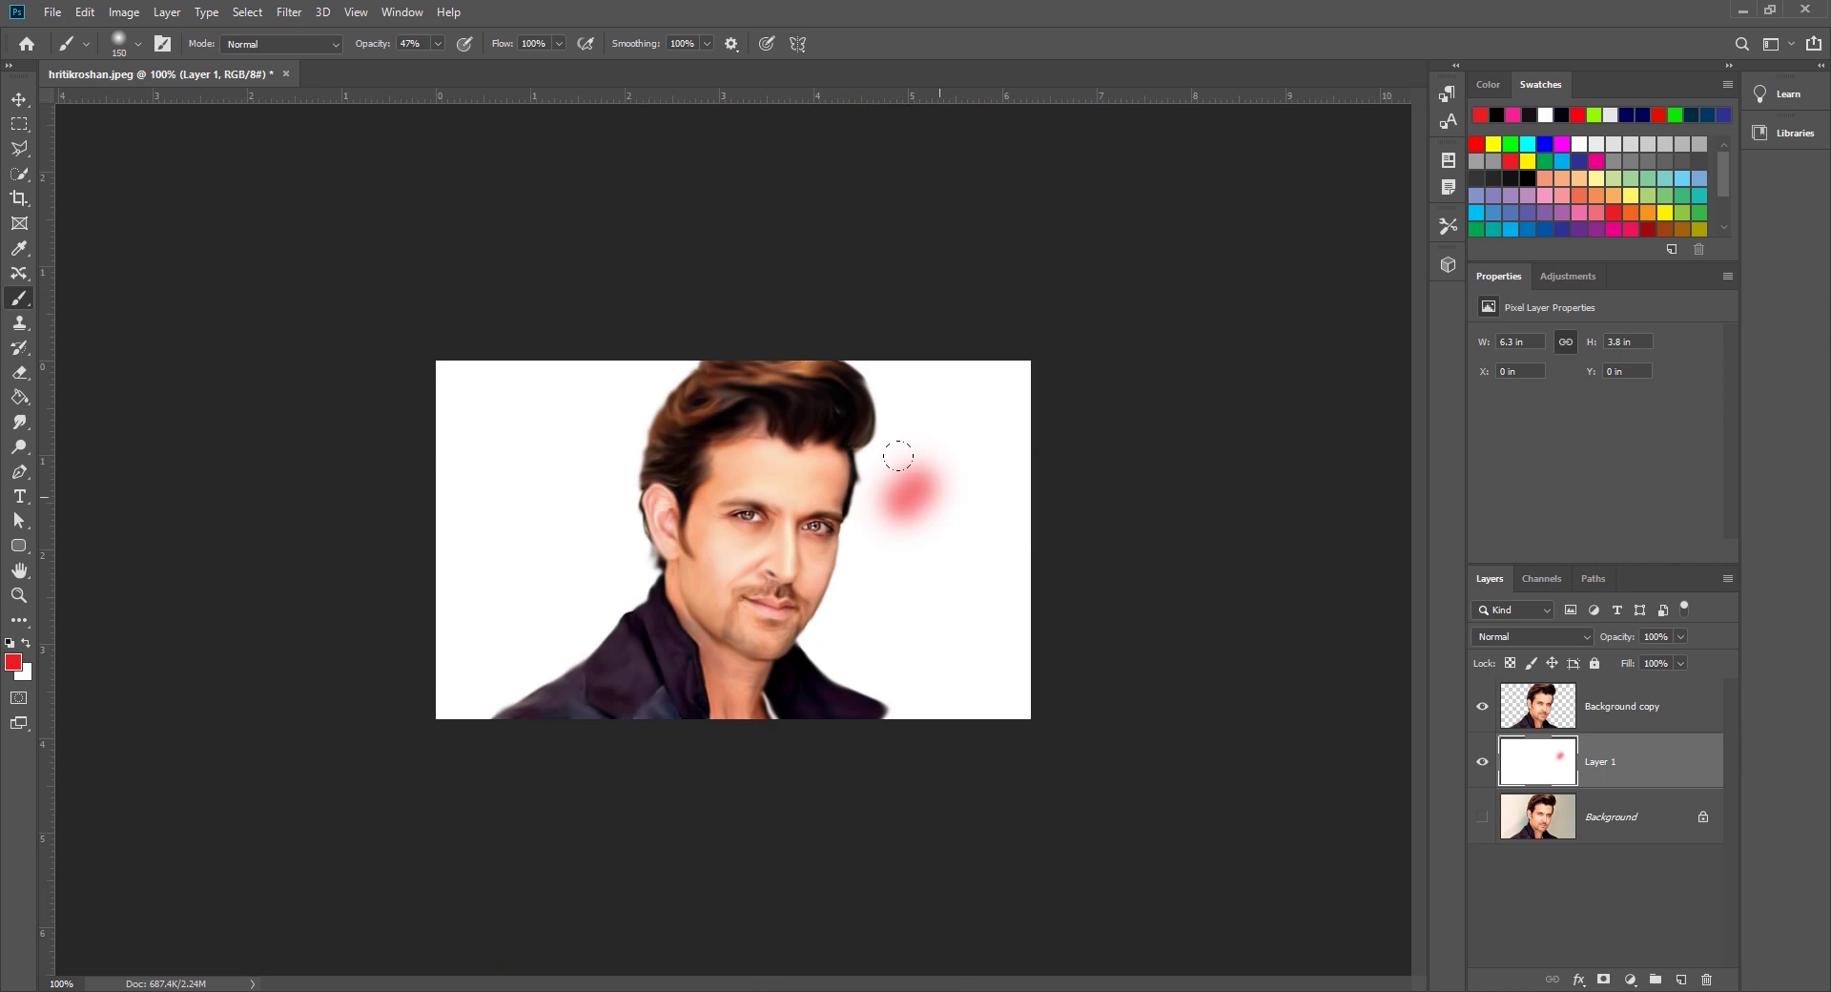
pyautogui.moveTo(804, 353)
pyautogui.mouseDown()
pyautogui.moveTo(373, 386)
pyautogui.moveTo(572, 401)
pyautogui.mouseUp()
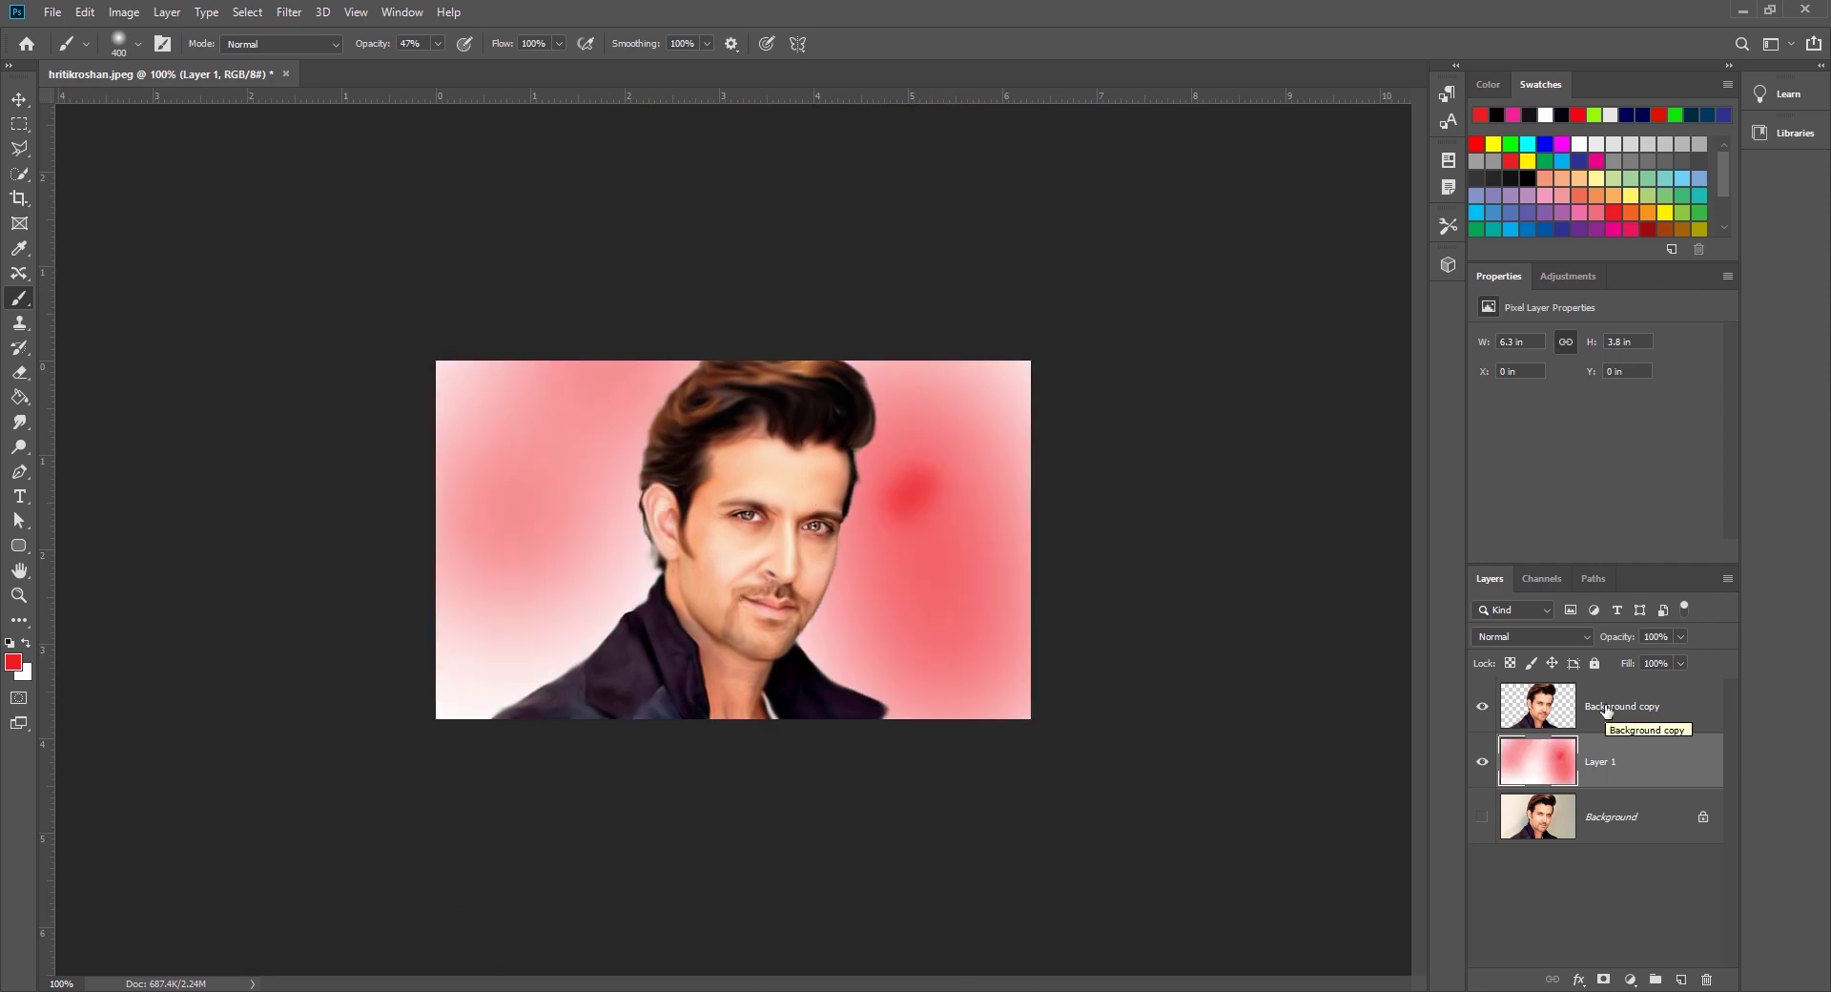
pyautogui.moveTo(953, 429); pyautogui.dragTo(418, 338)
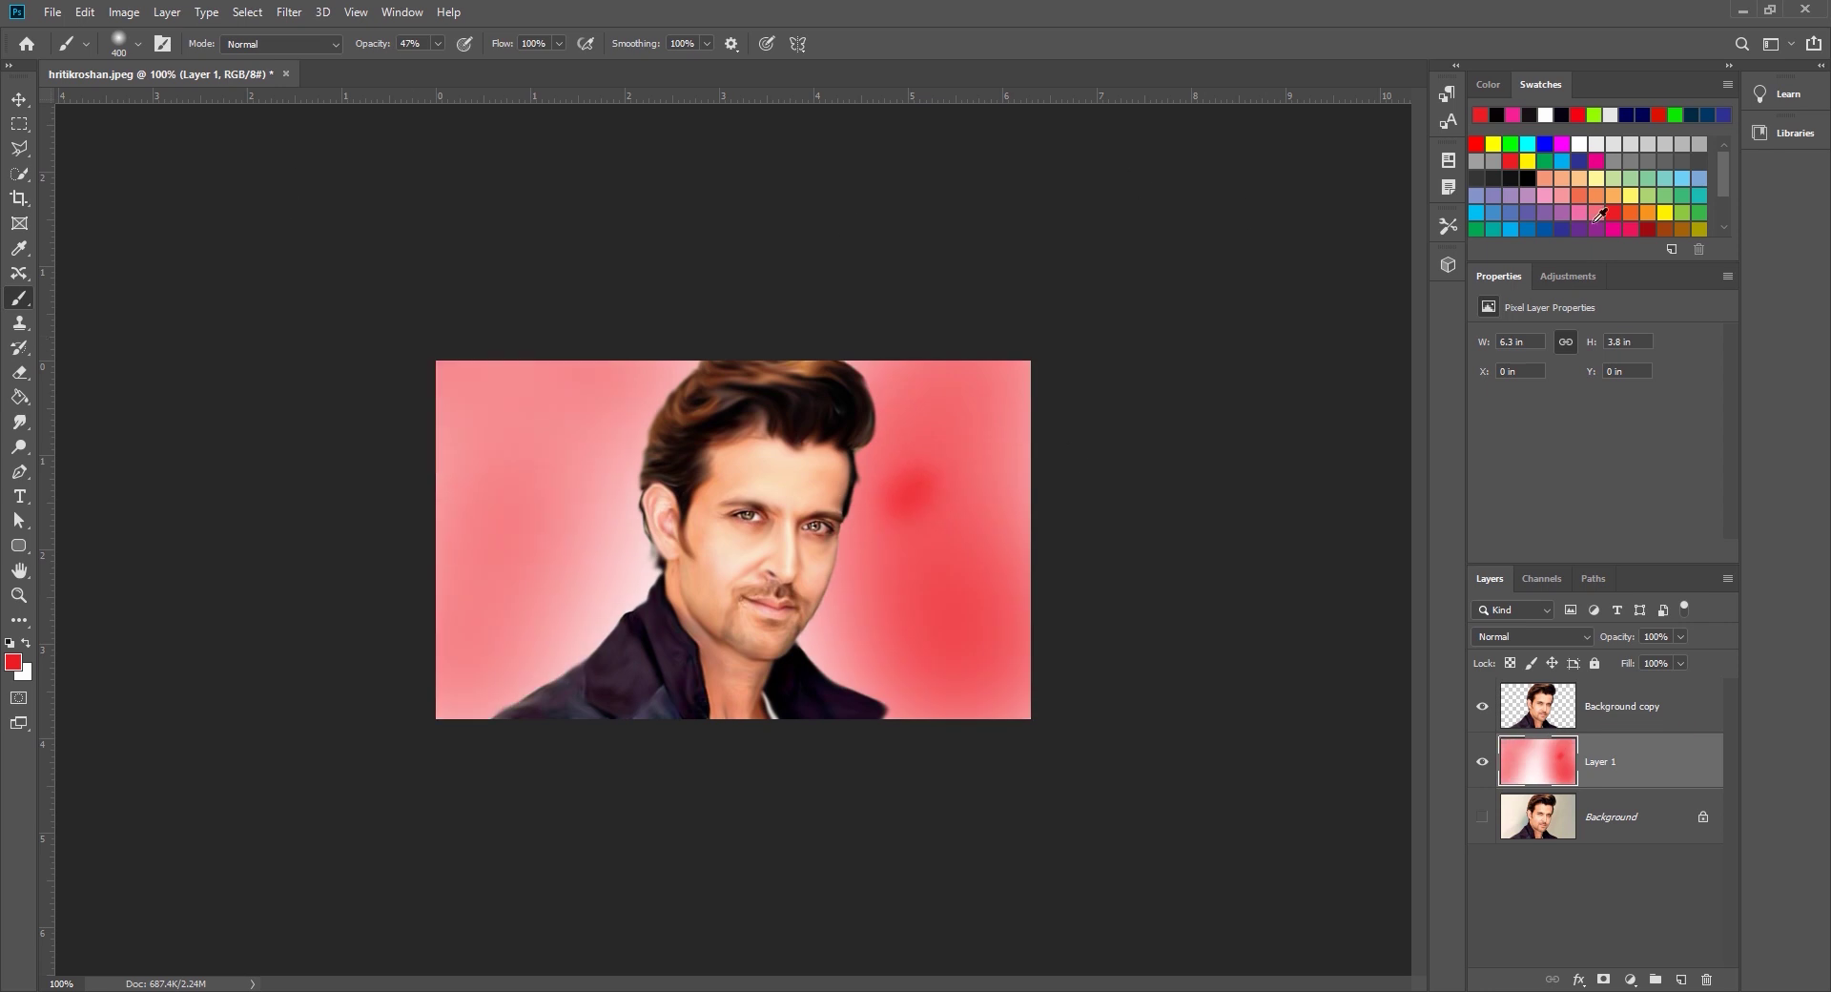
# Paint teal over much of the backdrop and along the top beside the head
pyautogui.click(1700, 194)
pyautogui.moveTo(953, 491)
pyautogui.mouseDown()
pyautogui.moveTo(592, 588)
pyautogui.moveTo(406, 517)
pyautogui.mouseUp()
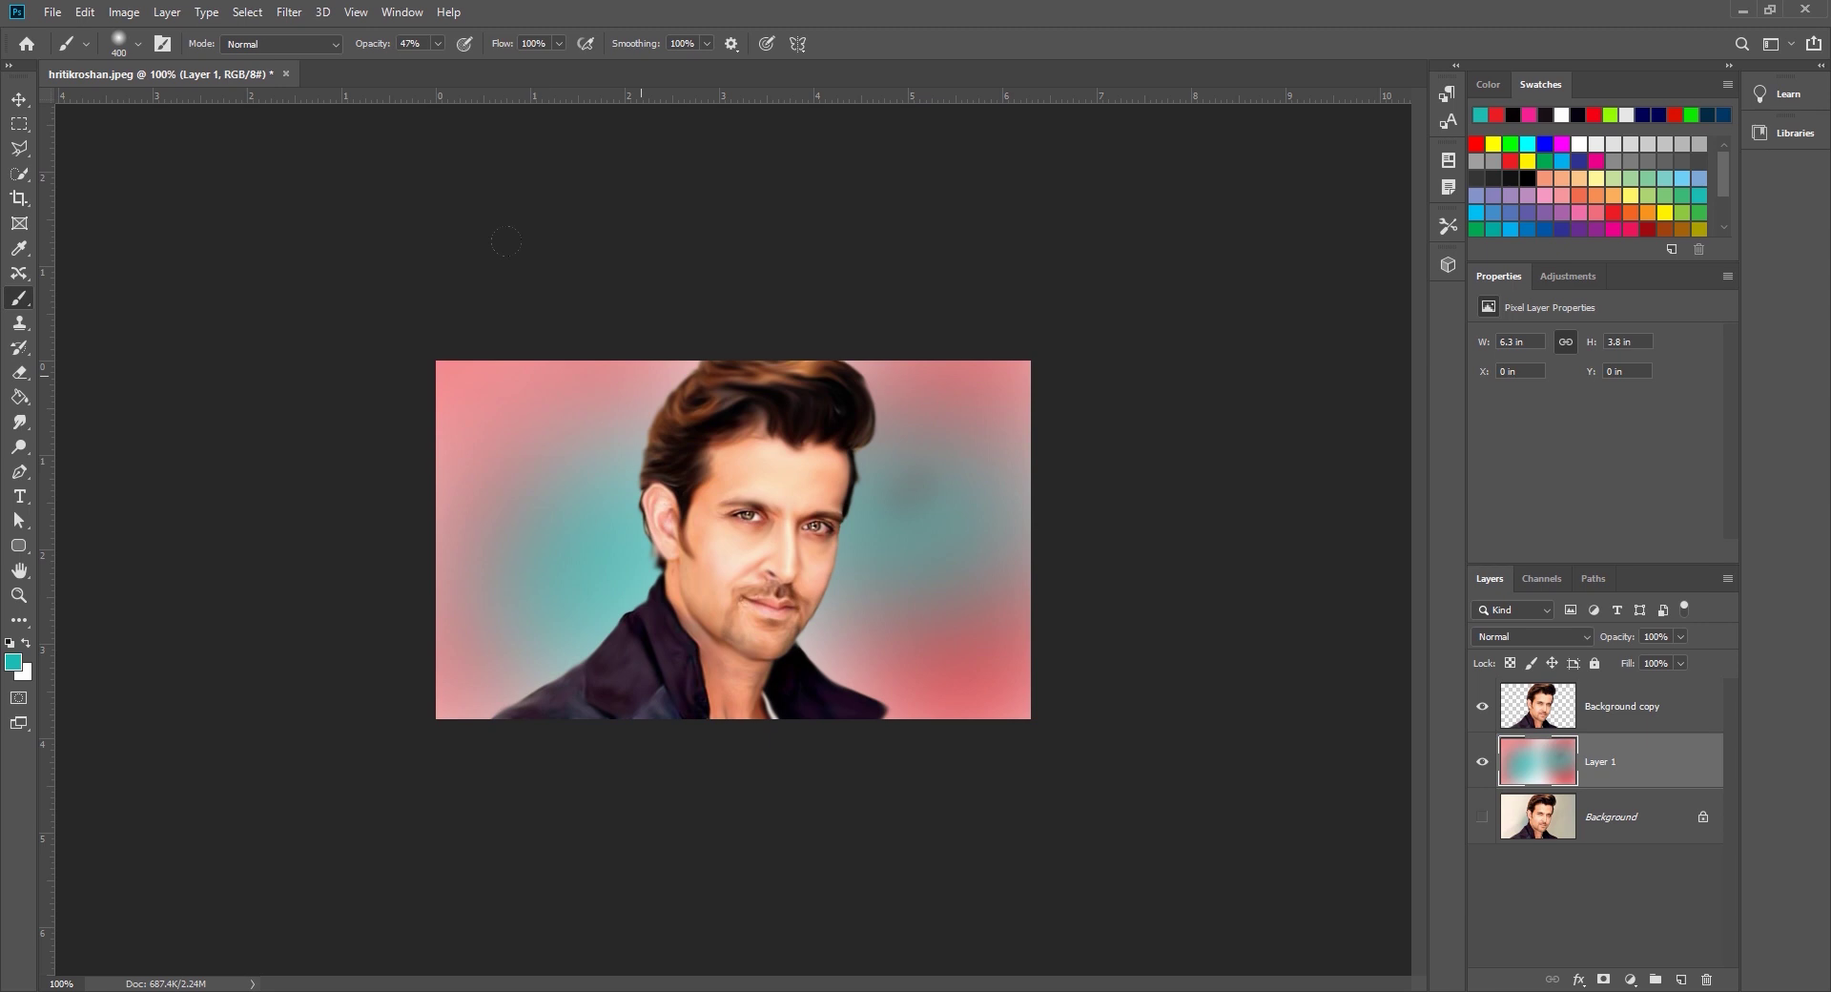
pyautogui.moveTo(640, 377); pyautogui.dragTo(889, 763)
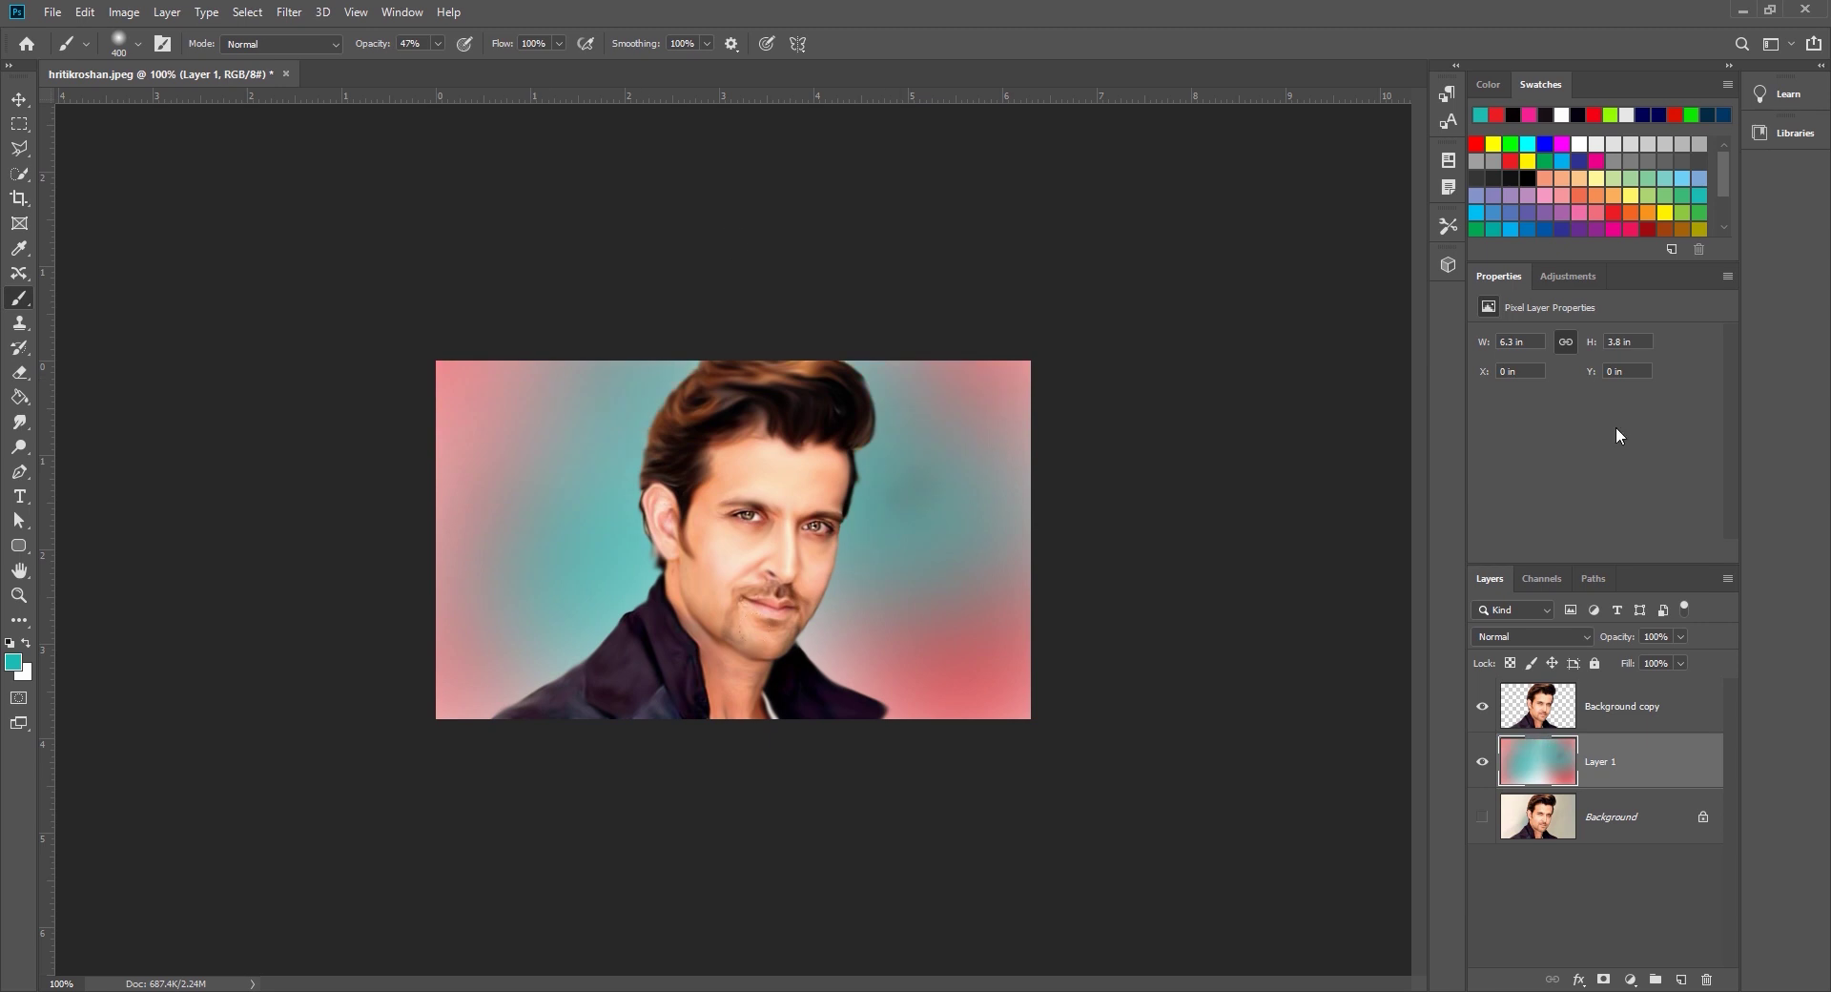
# On Background copy, brush magenta into the corners, the jacket's bottom edge and the hair
pyautogui.click(1559, 713)
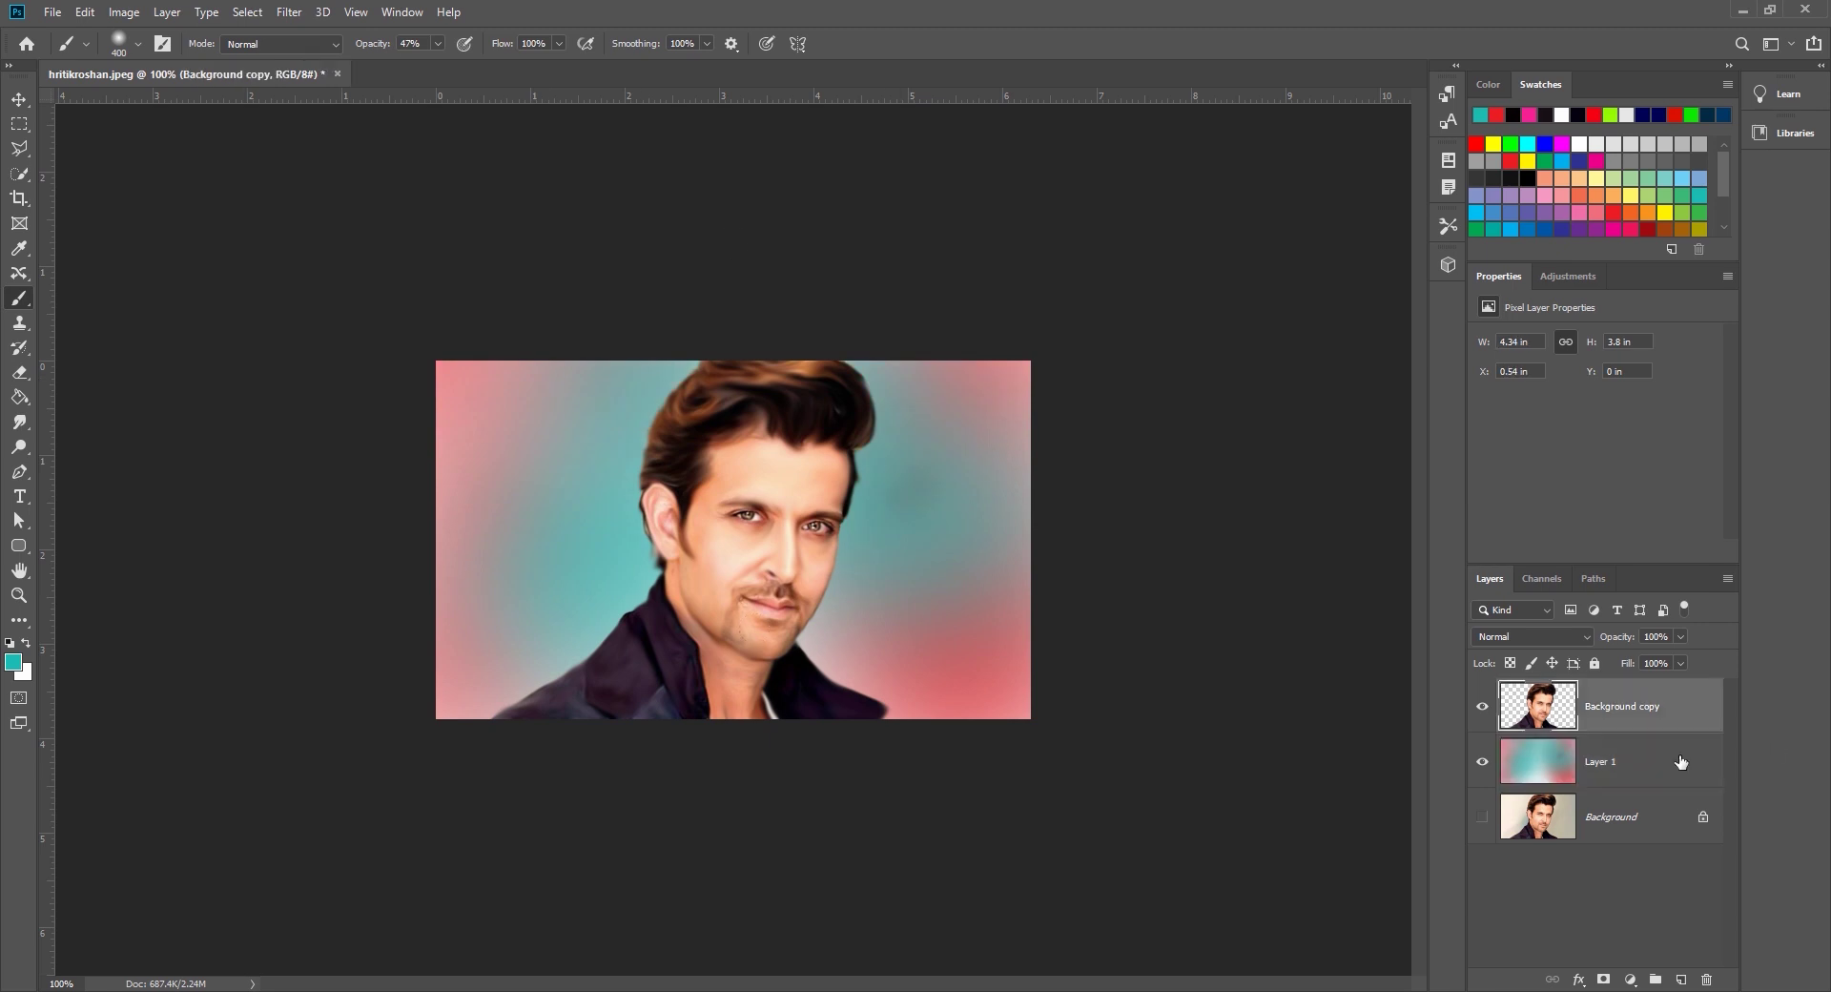
pyautogui.click(1596, 160)
pyautogui.moveTo(1077, 725); pyautogui.dragTo(1059, 611)
pyautogui.moveTo(1068, 458); pyautogui.dragTo(1067, 372)
pyautogui.moveTo(382, 696)
pyautogui.mouseDown()
pyautogui.moveTo(370, 500)
pyautogui.moveTo(465, 688)
pyautogui.mouseUp()
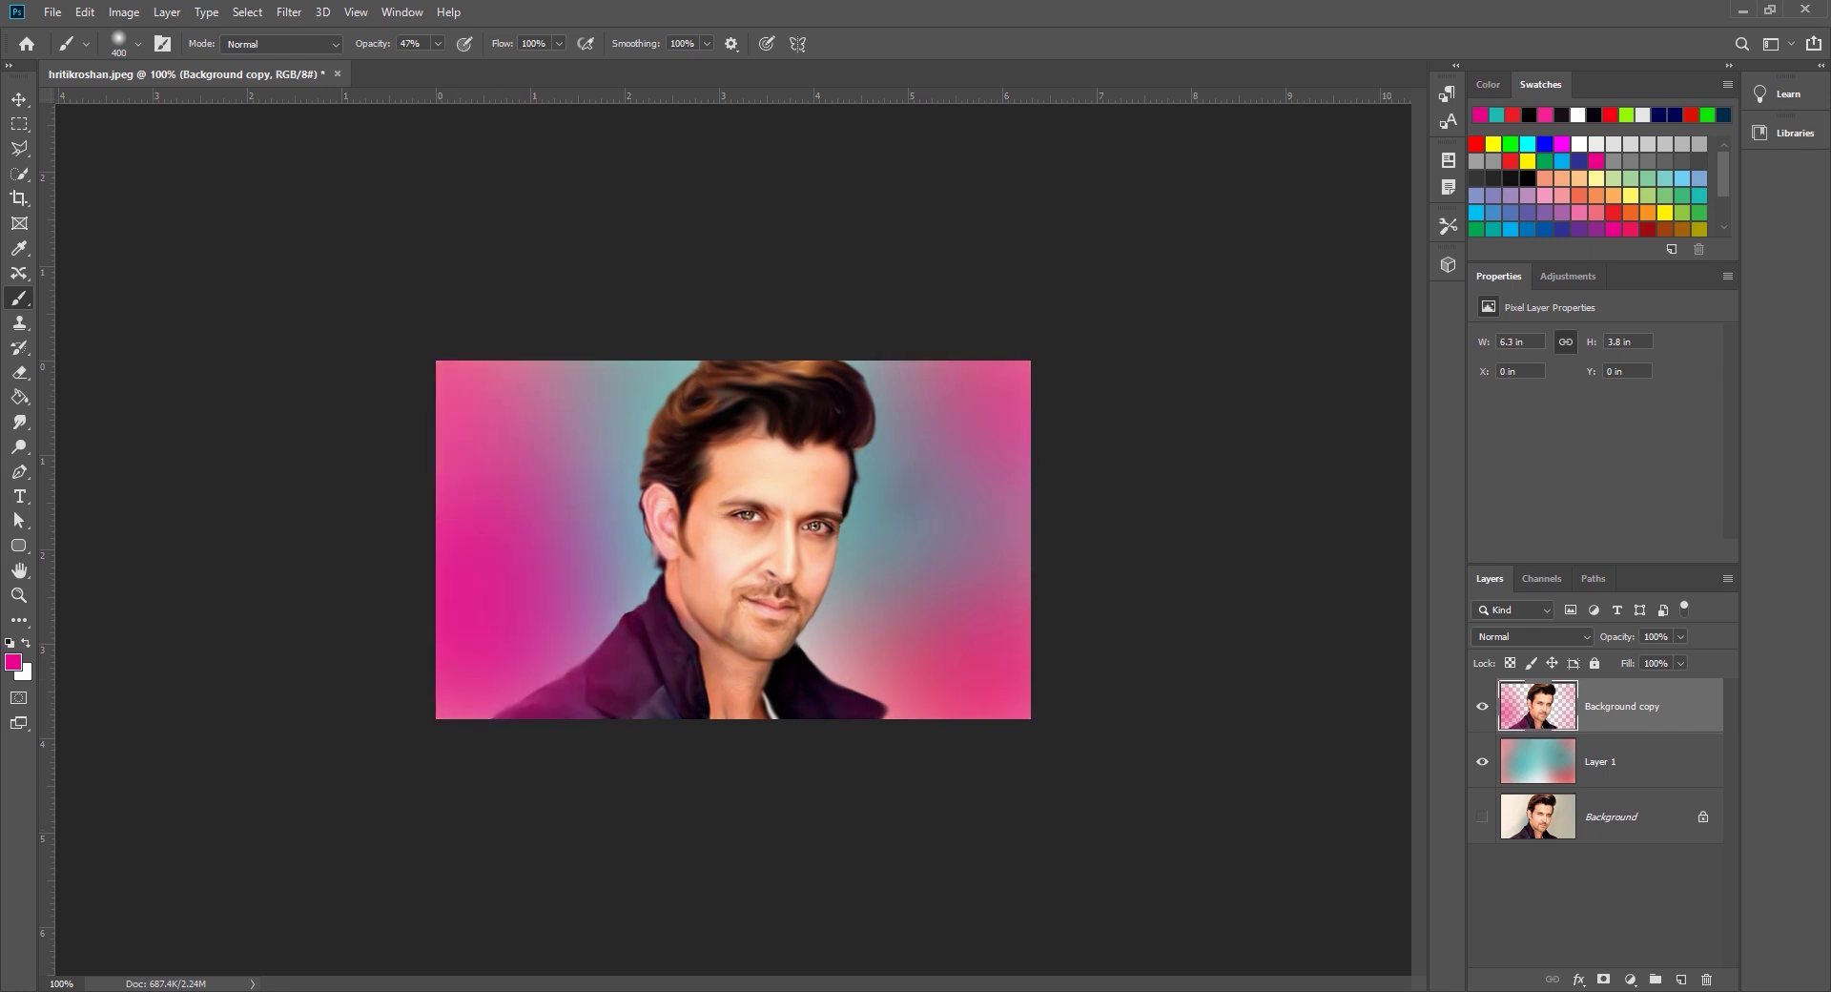
pyautogui.moveTo(858, 811); pyautogui.dragTo(620, 777)
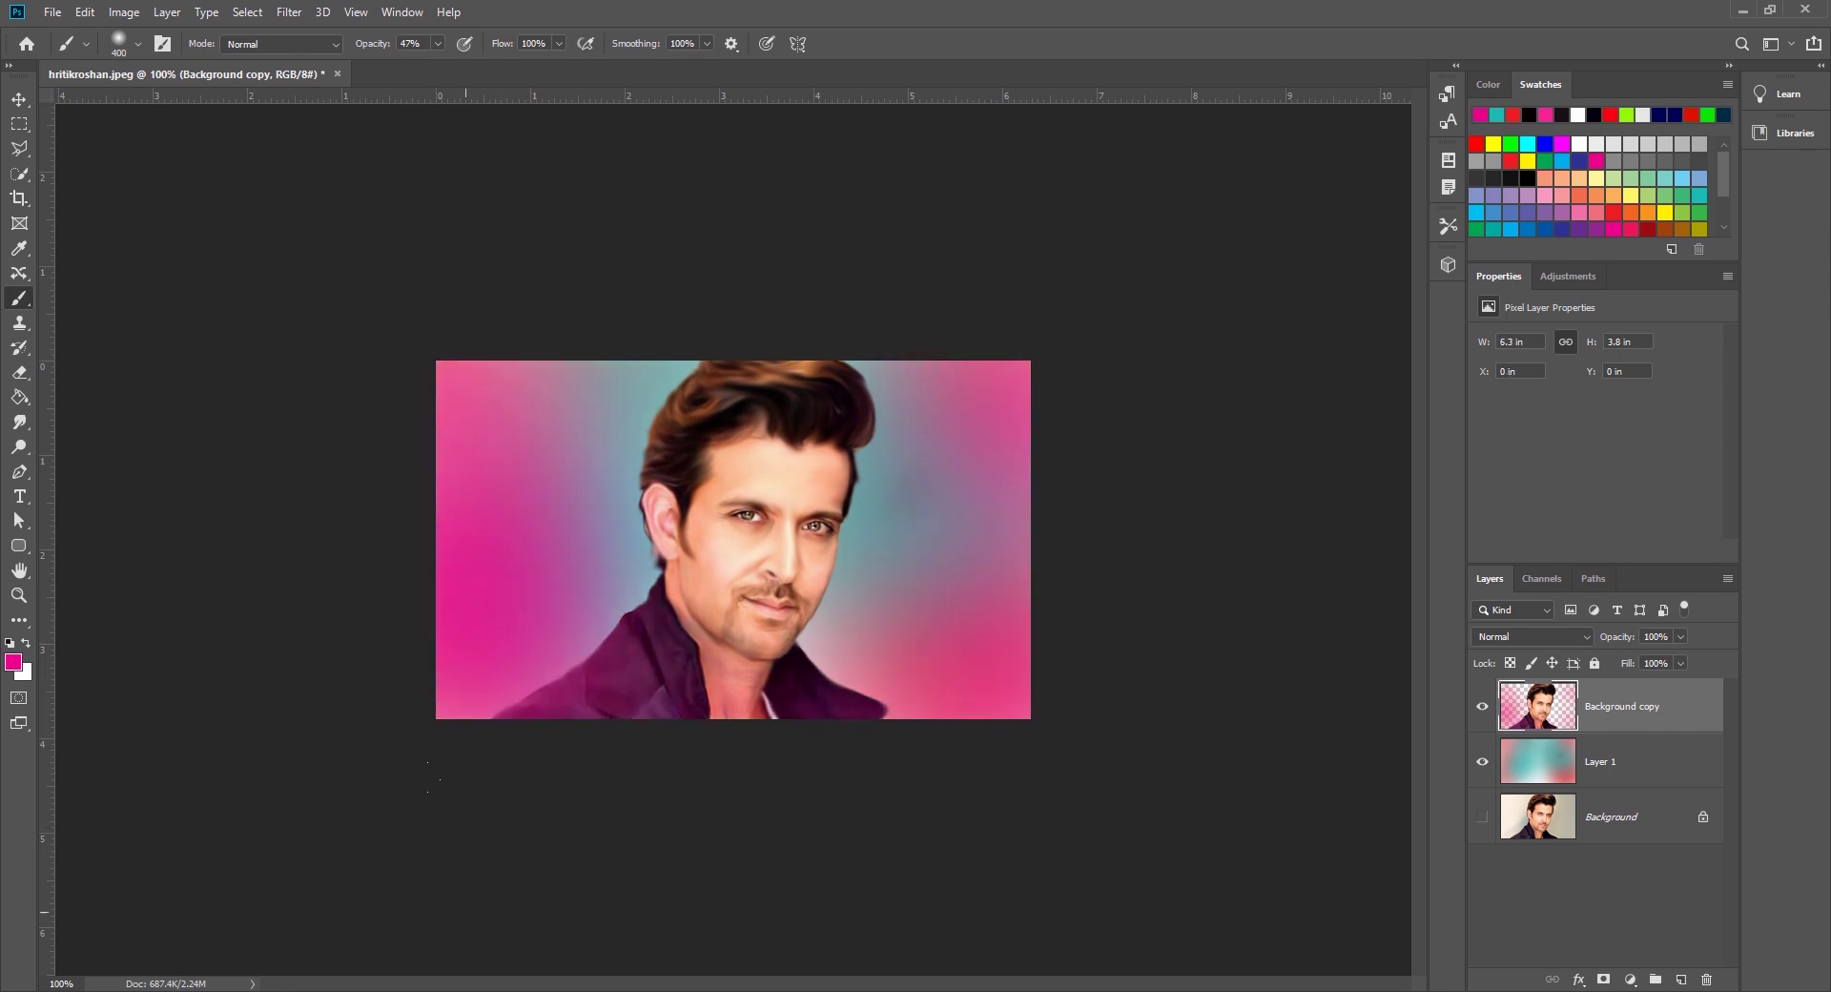
pyautogui.moveTo(608, 159); pyautogui.dragTo(502, 147)
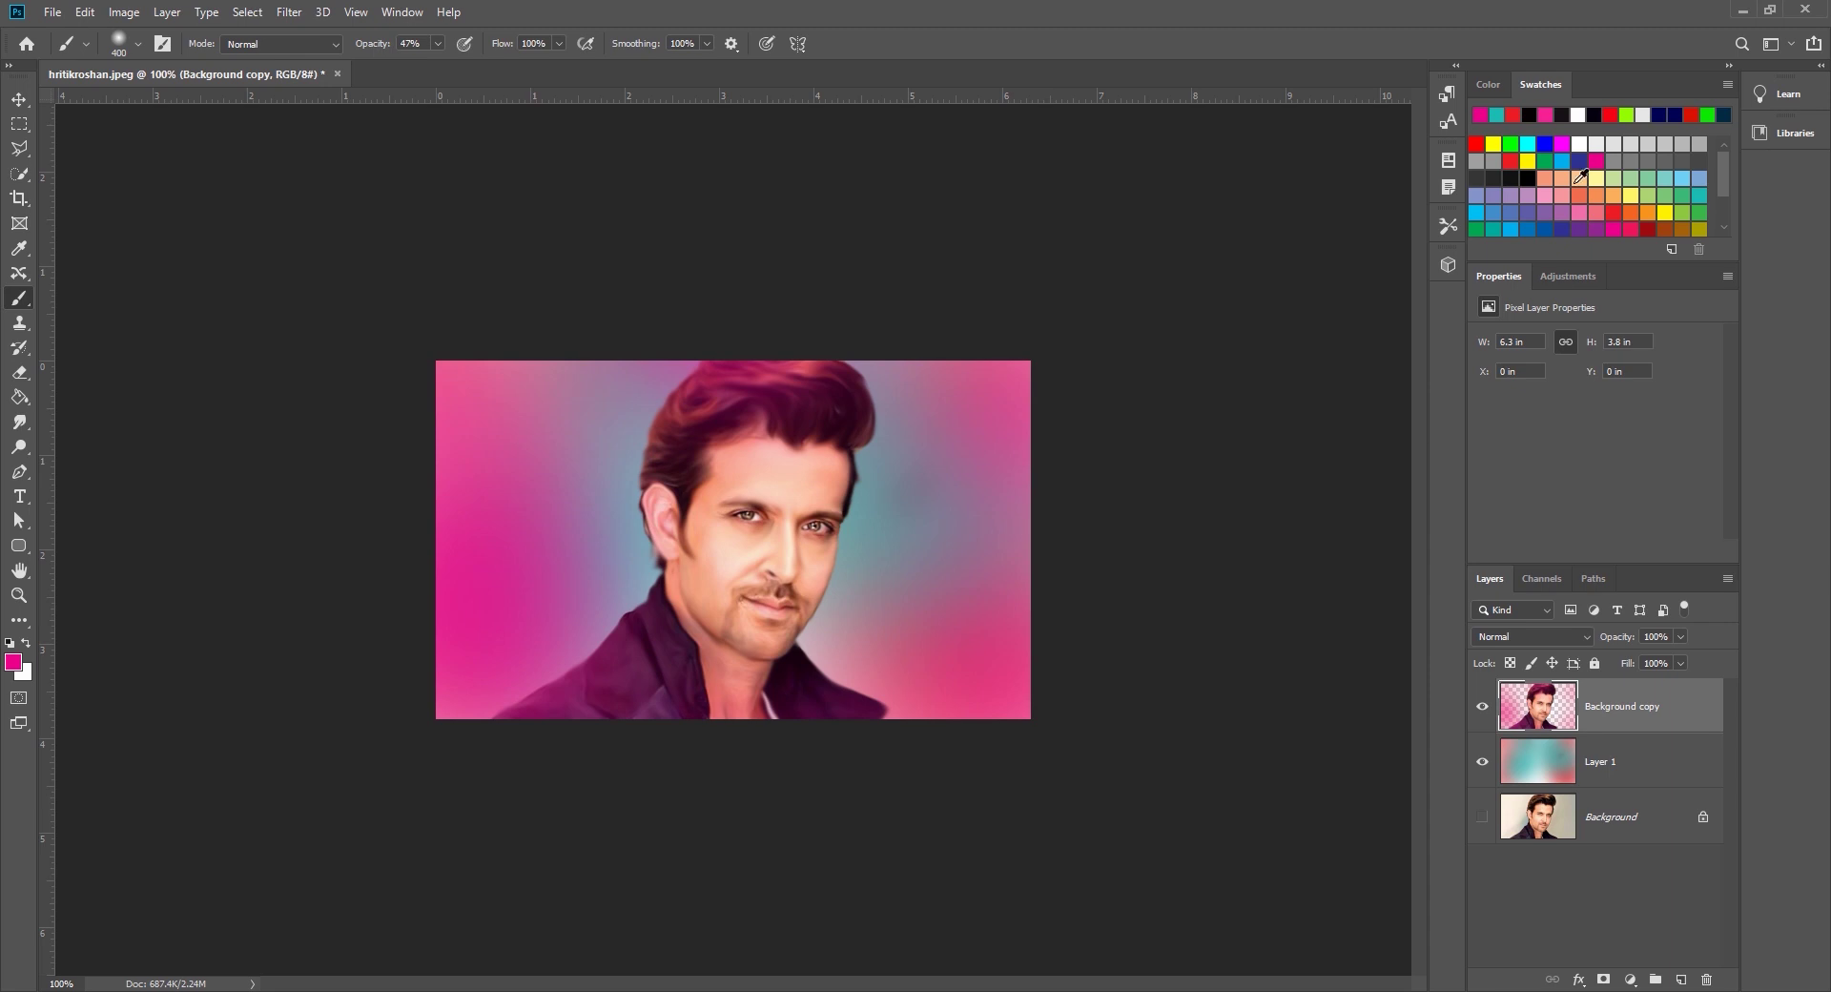
# Try green on the hair, undo it, and tint the Layer 1 backdrop green instead
pyautogui.click(1707, 115)
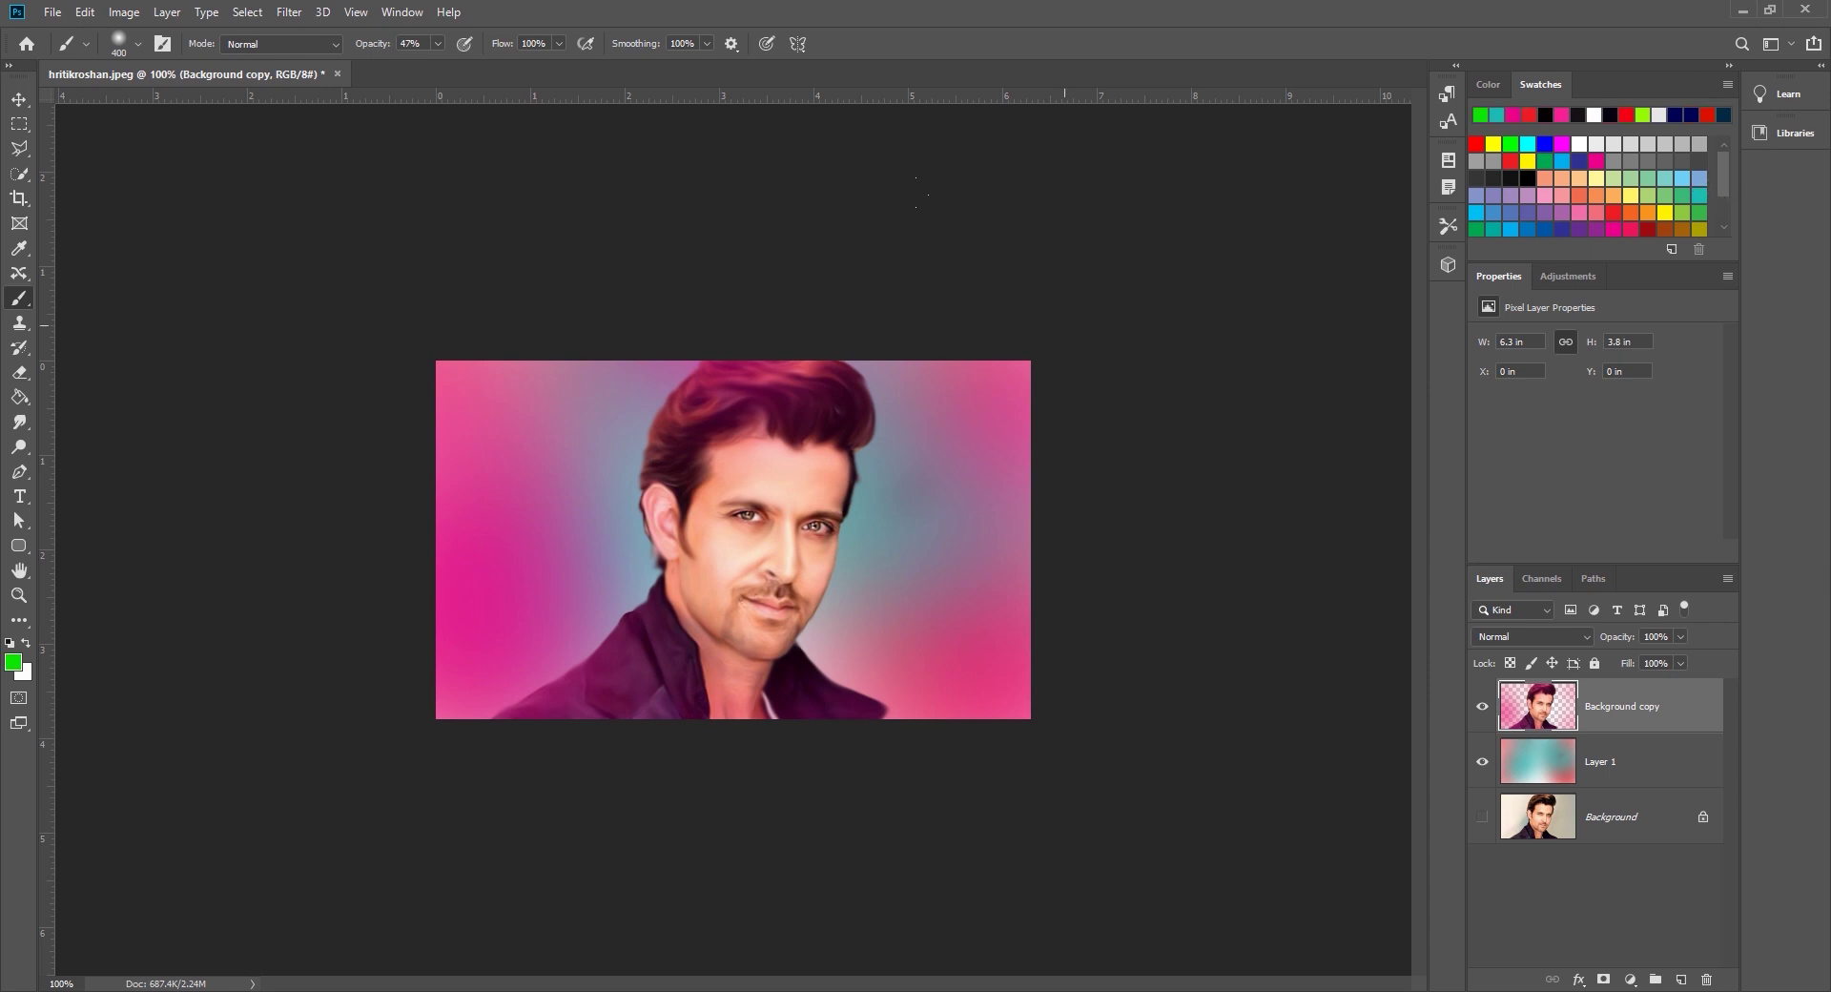
pyautogui.moveTo(749, 210)
pyautogui.mouseDown()
pyautogui.moveTo(820, 401)
pyautogui.moveTo(910, 367)
pyautogui.moveTo(998, 375)
pyautogui.mouseUp()
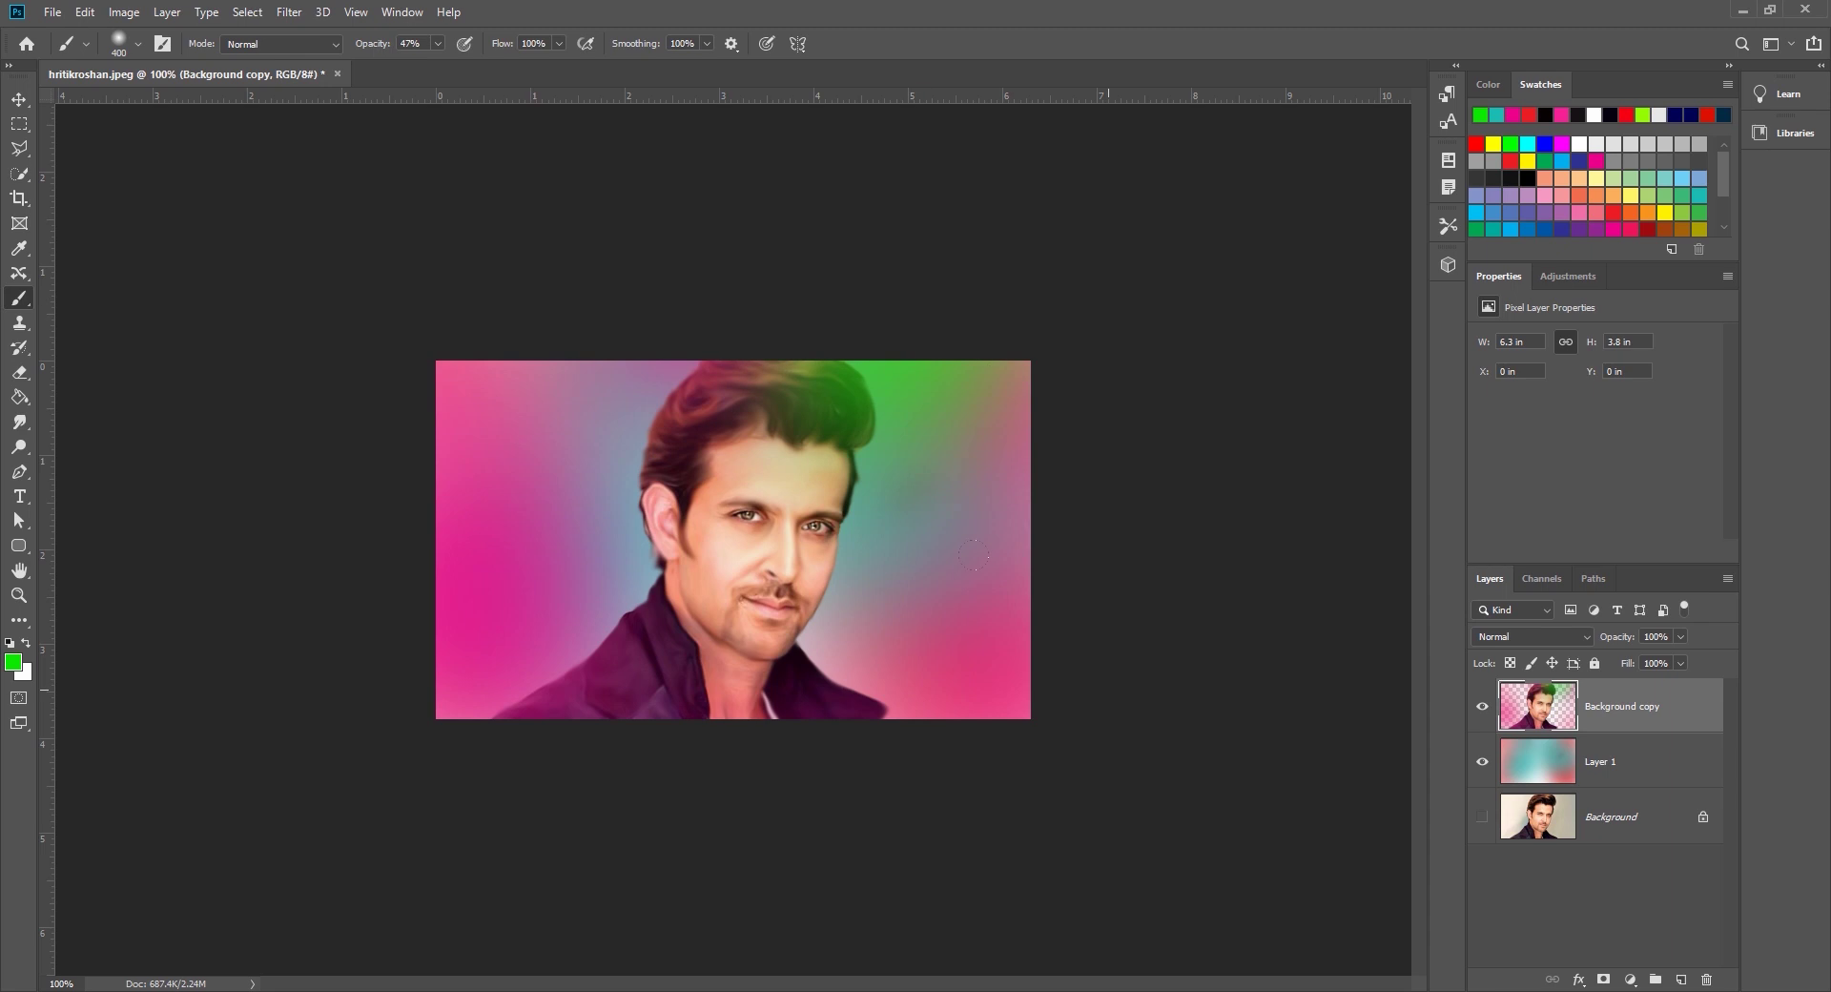
pyautogui.hotkey('ctrl', 'z')
pyautogui.hotkey('ctrl', 'z')
pyautogui.hotkey('ctrl', 'z')
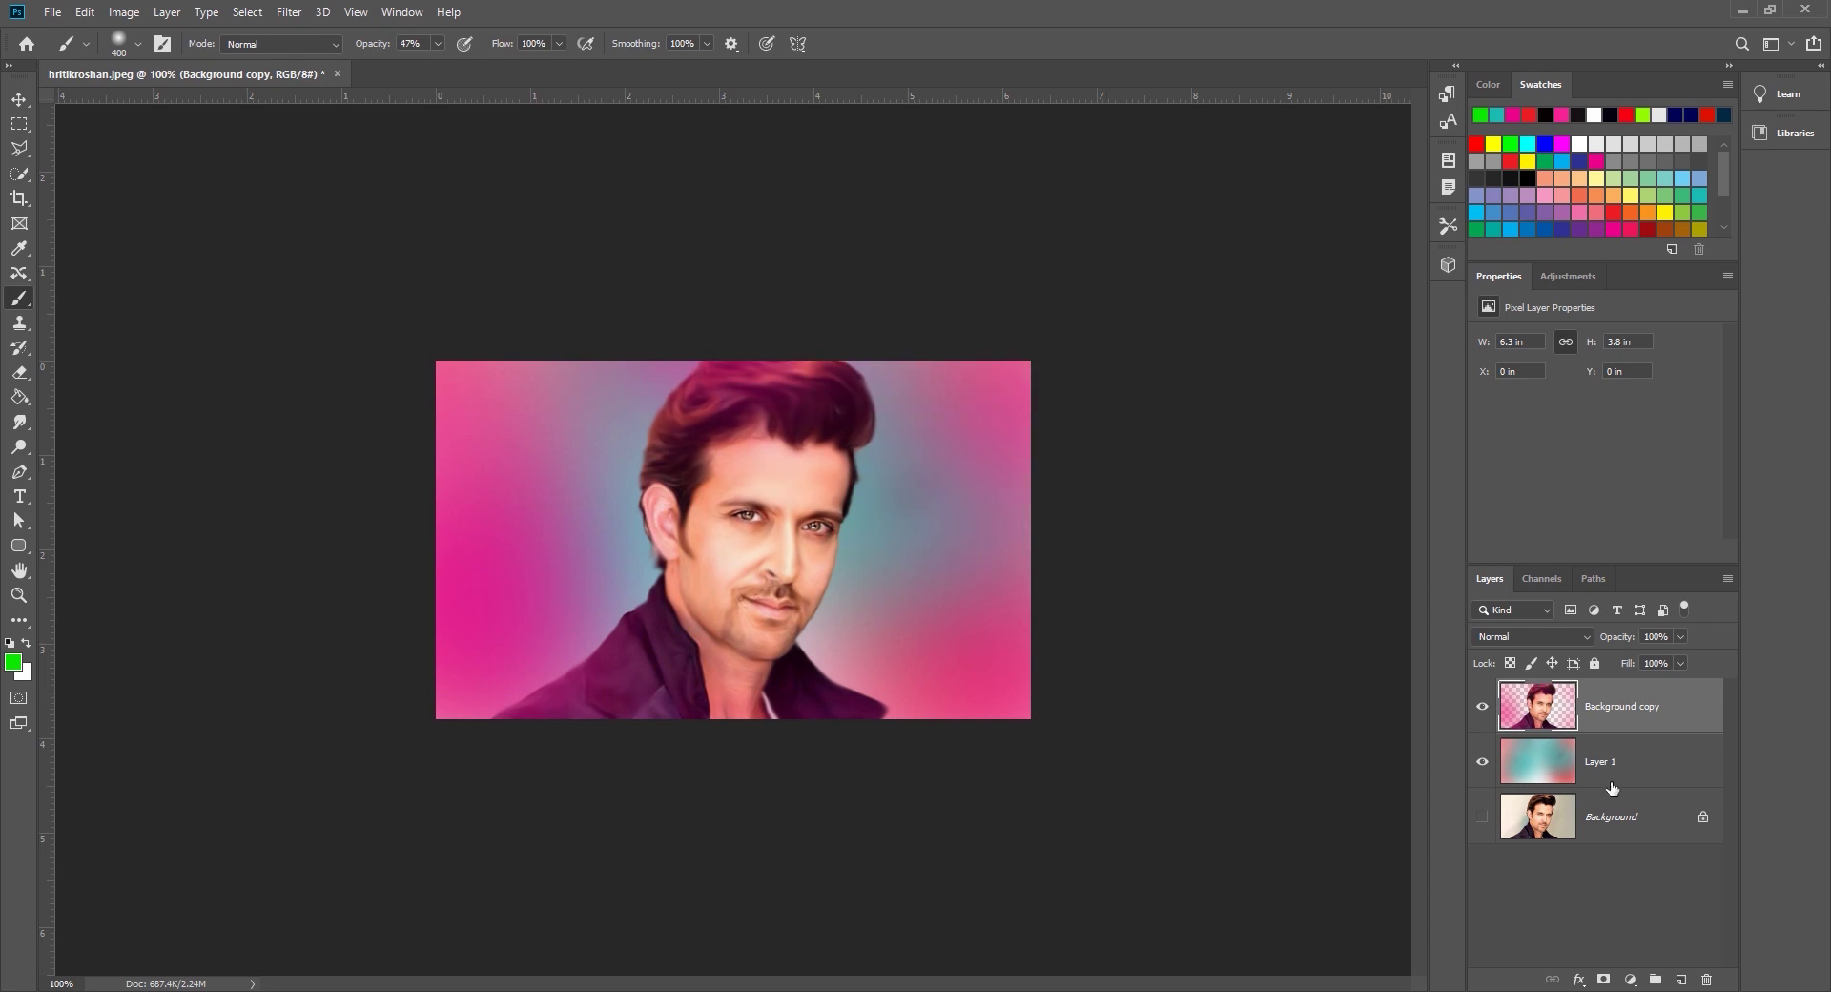
pyautogui.click(1609, 784)
pyautogui.click(385, 284)
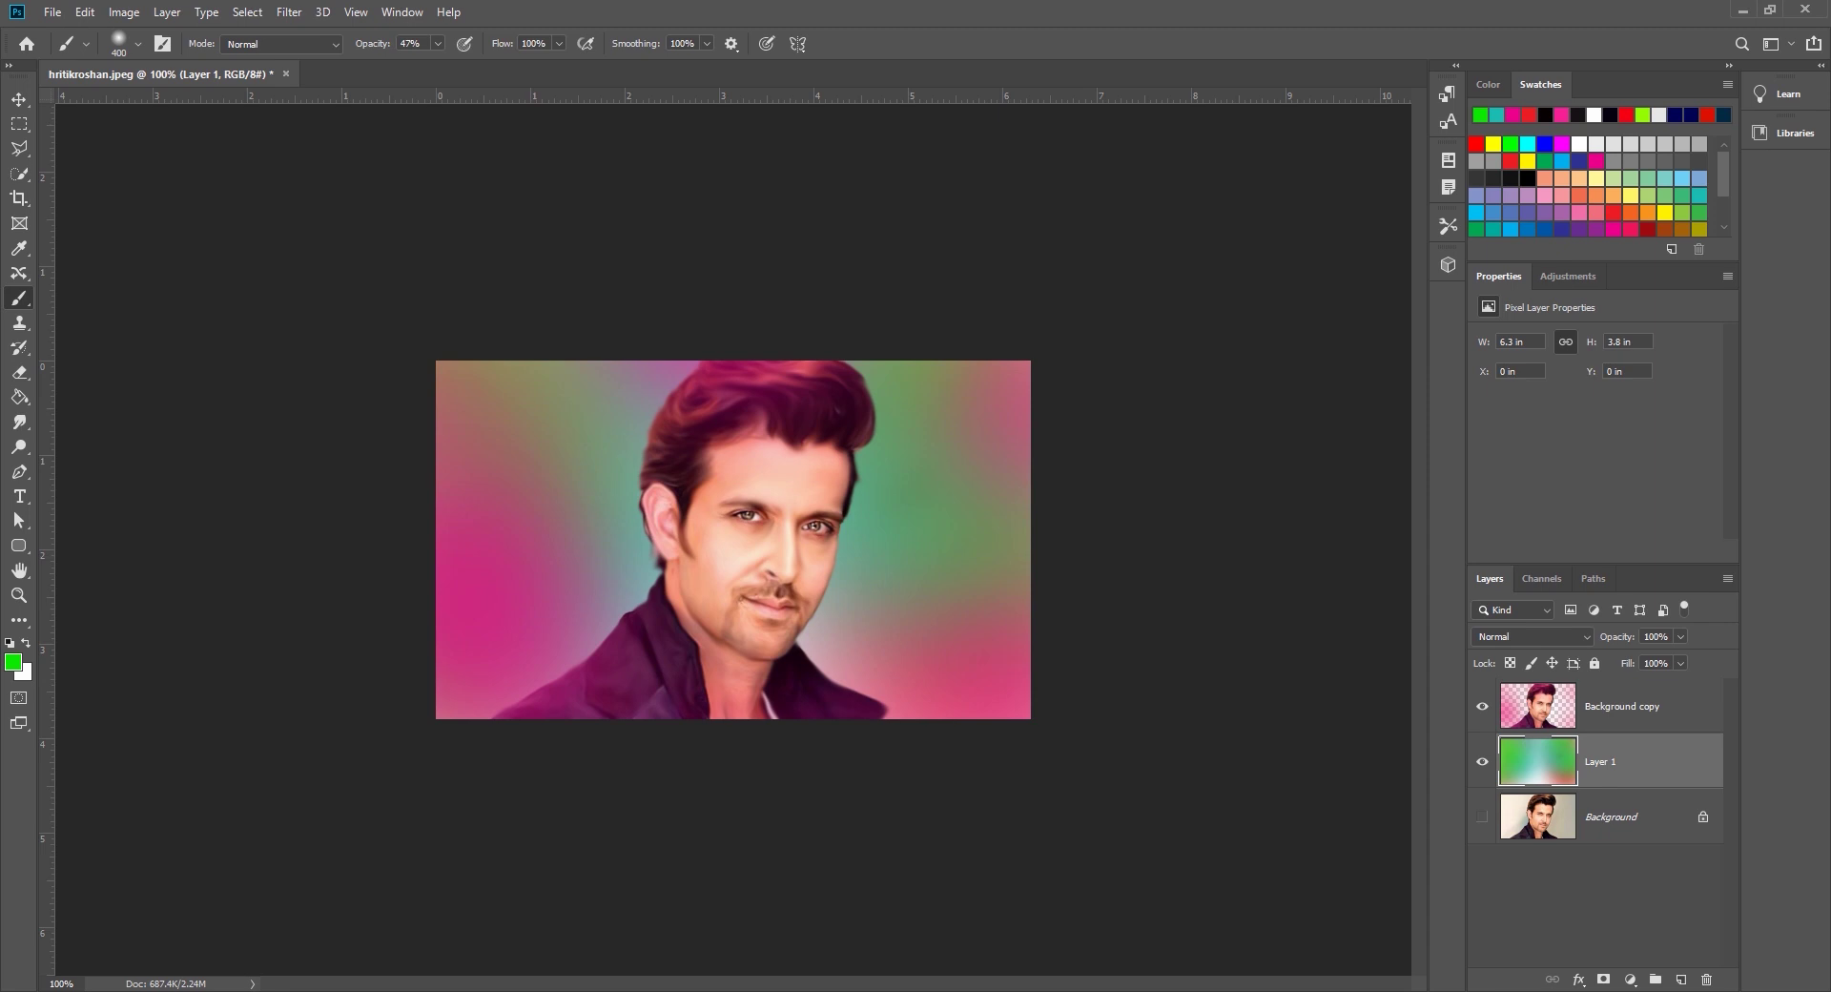
# Back on Background copy, pick magenta and lower the brush opacity to 26%
pyautogui.click(1541, 706)
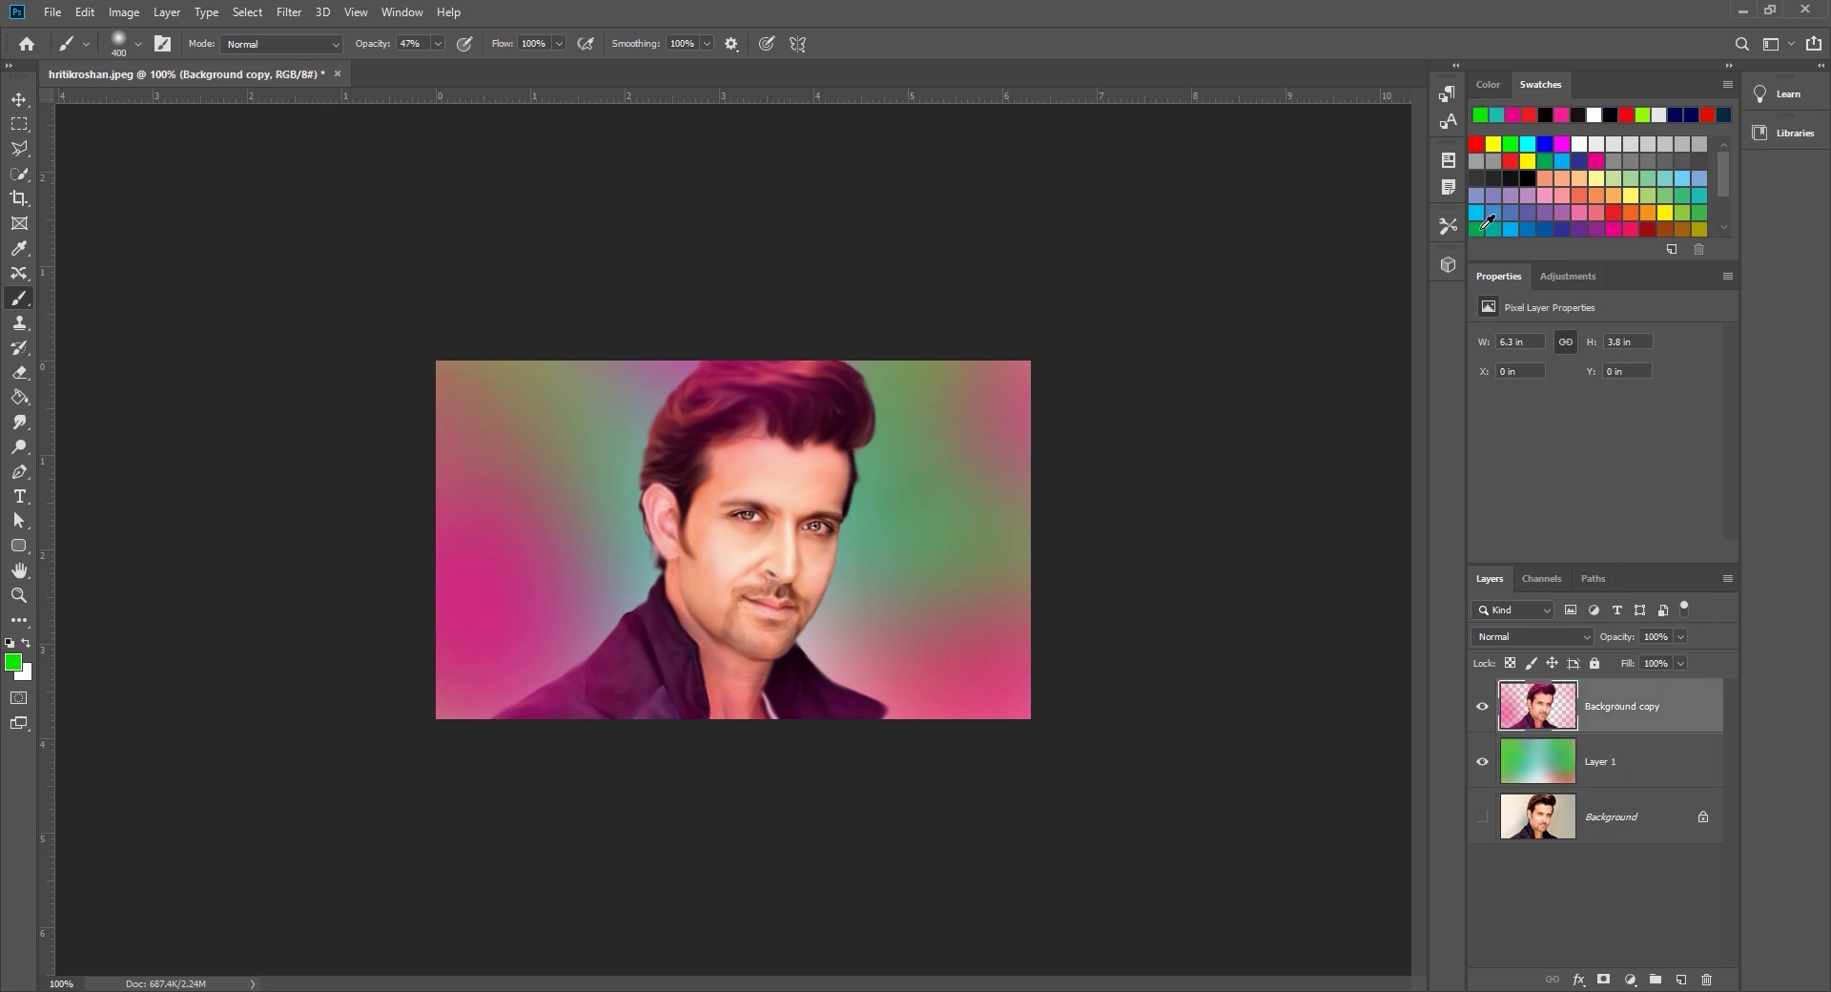
pyautogui.click(1724, 114)
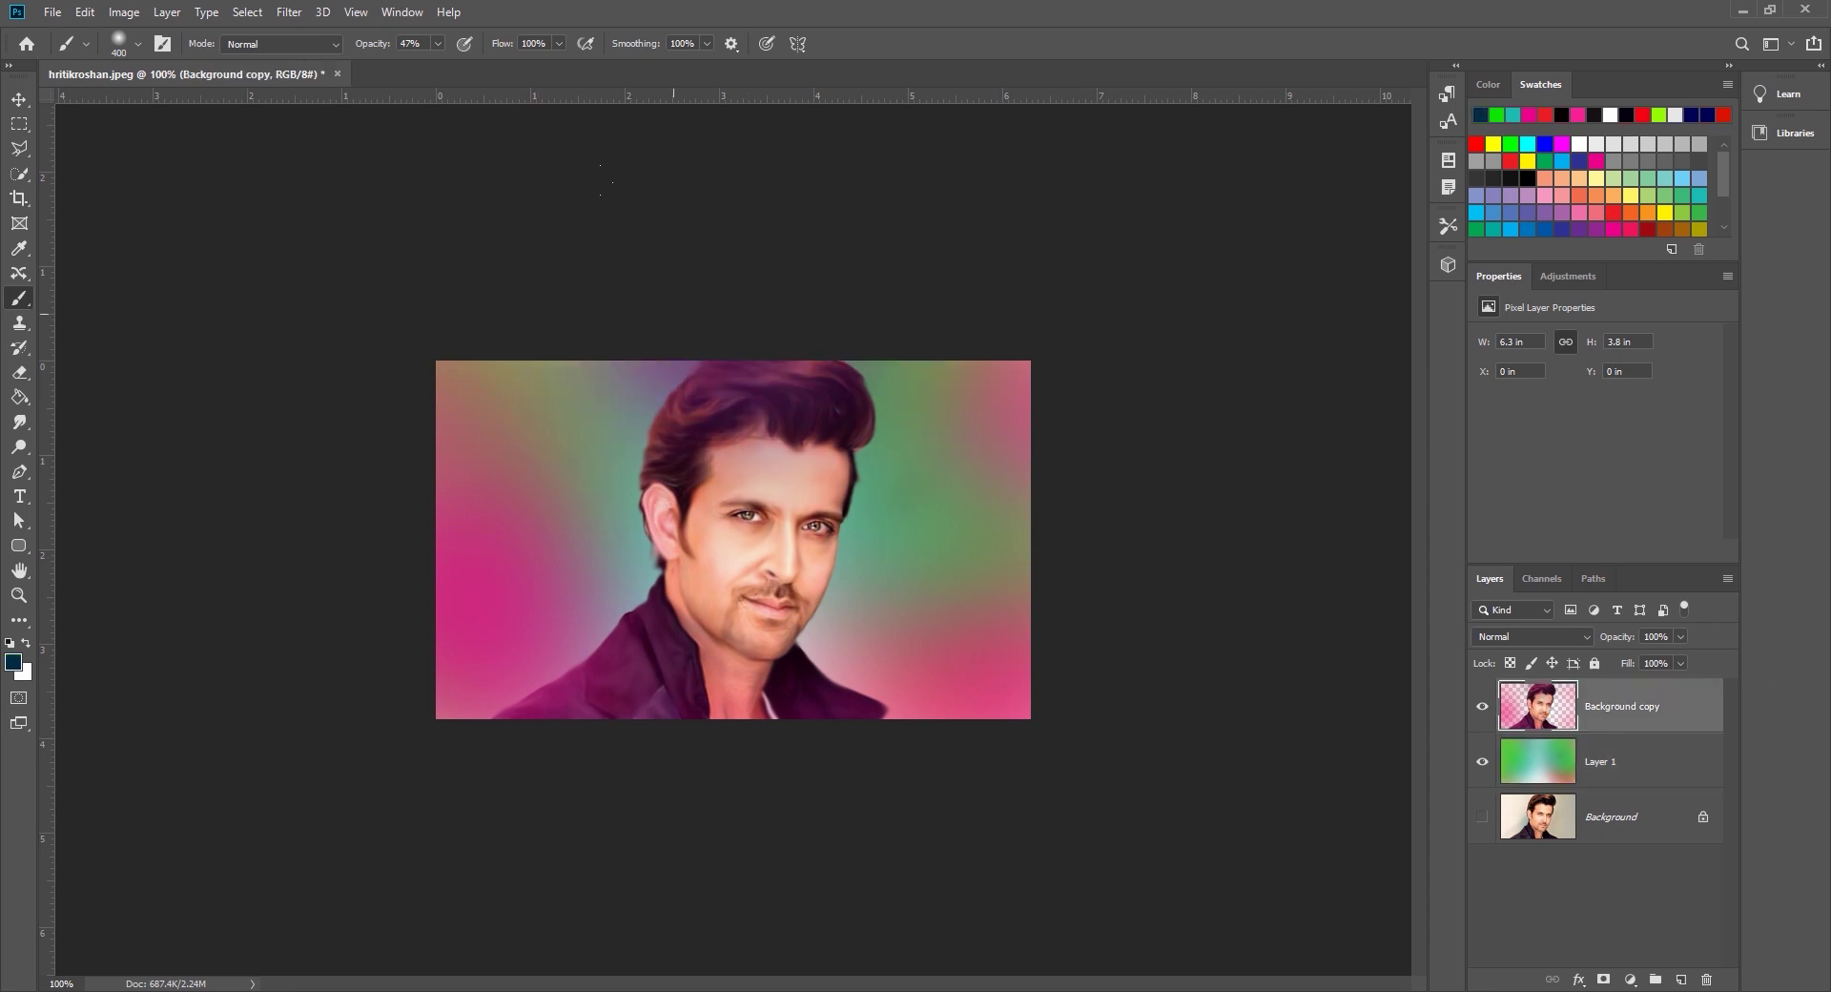
pyautogui.click(1597, 160)
pyautogui.click(769, 301)
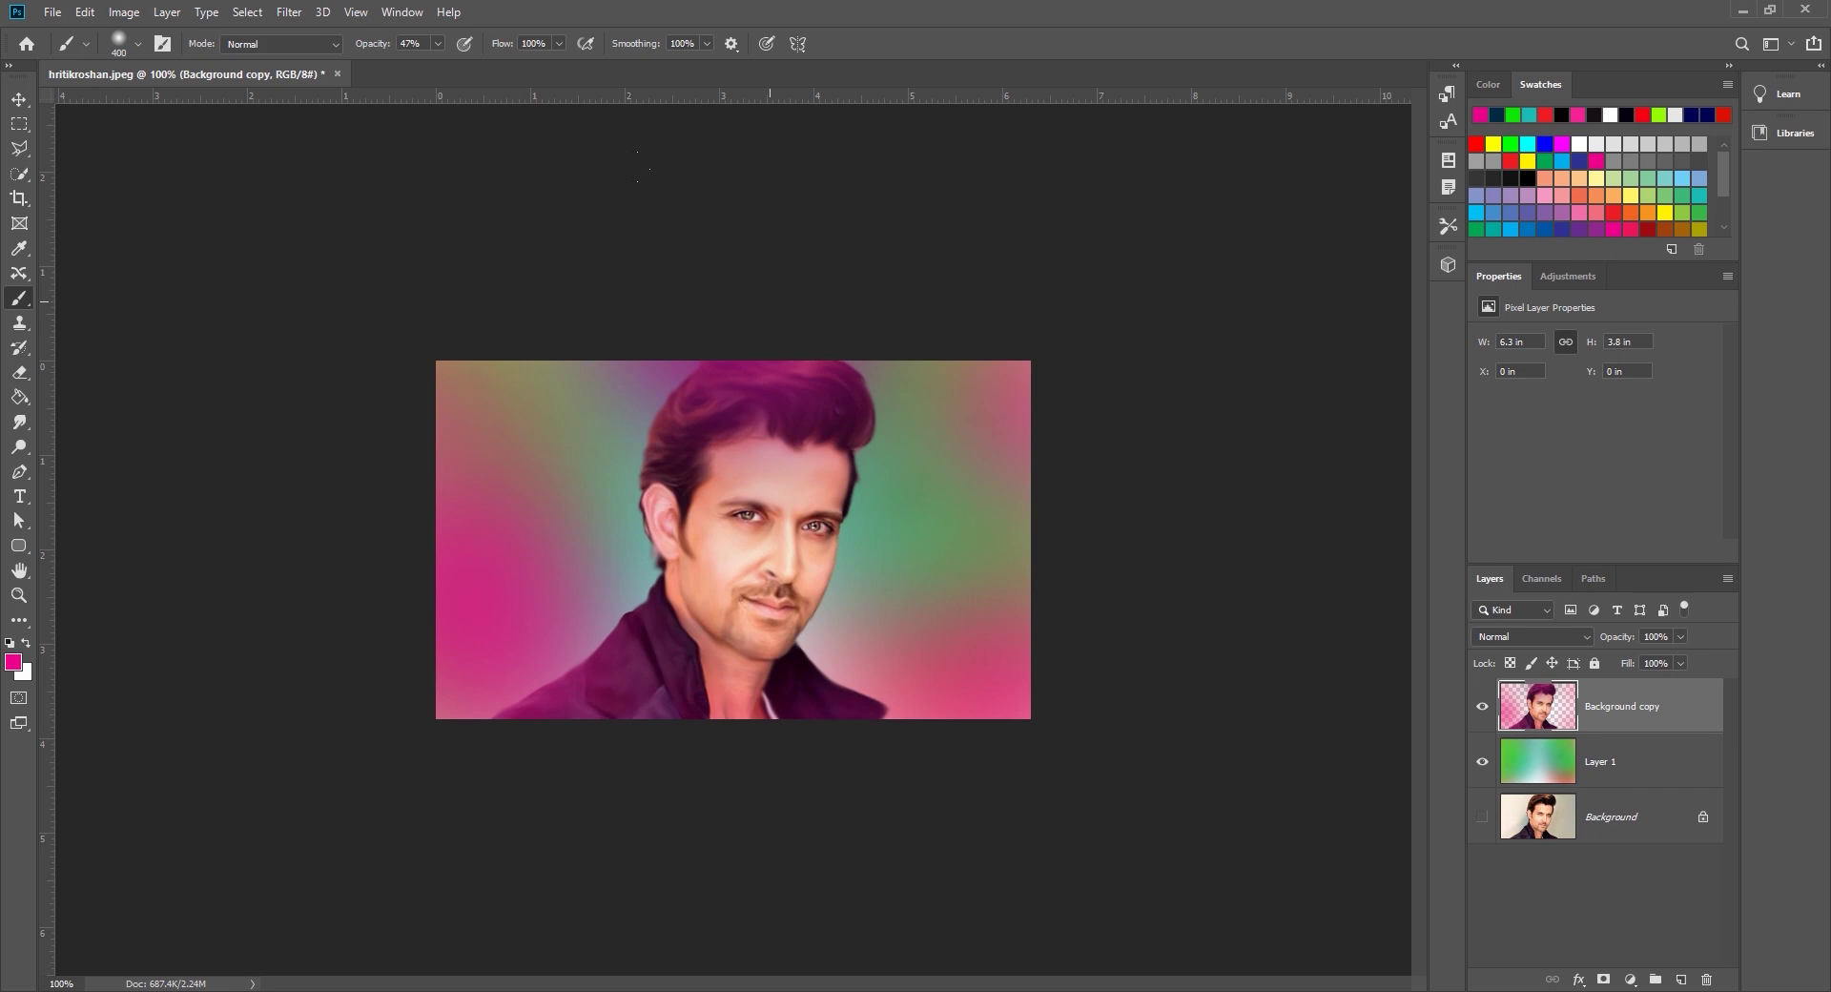
pyautogui.hotkey('ctrl', 'z')
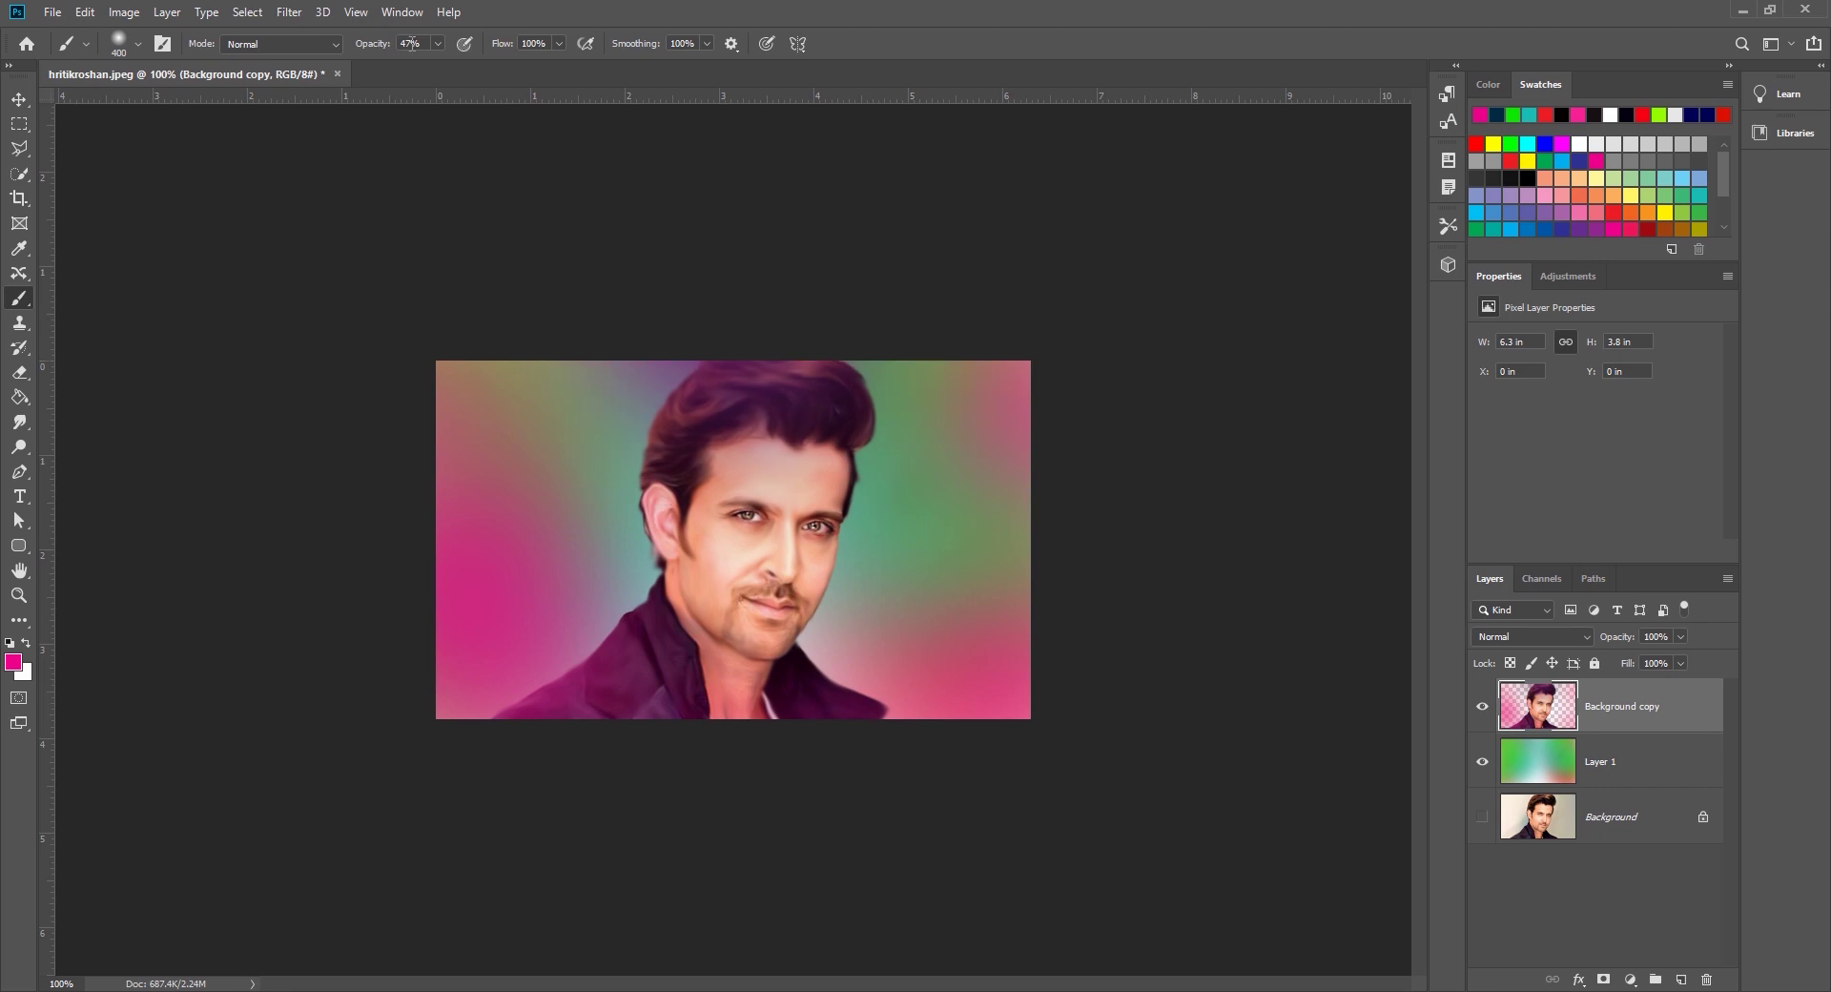
pyautogui.press('2')
pyautogui.press('6')
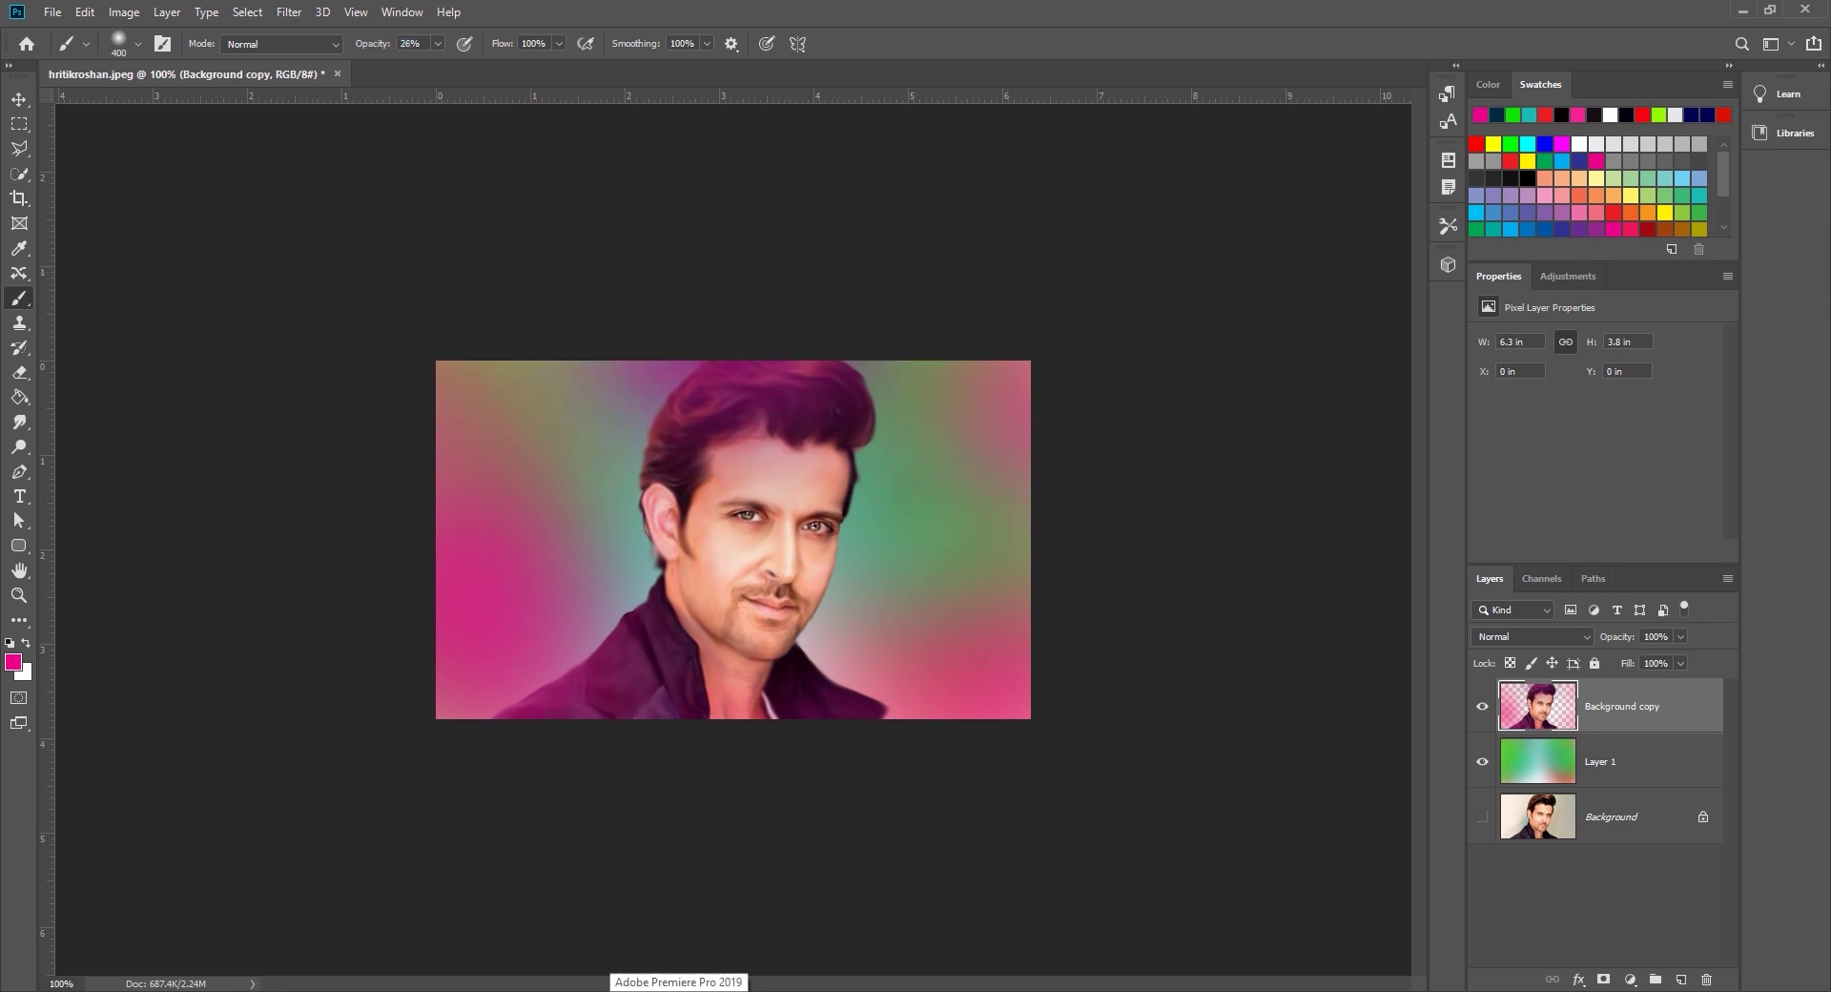
# Tint the top-right of the hair teal and sweep magenta over the upper-left background
pyautogui.click(1699, 196)
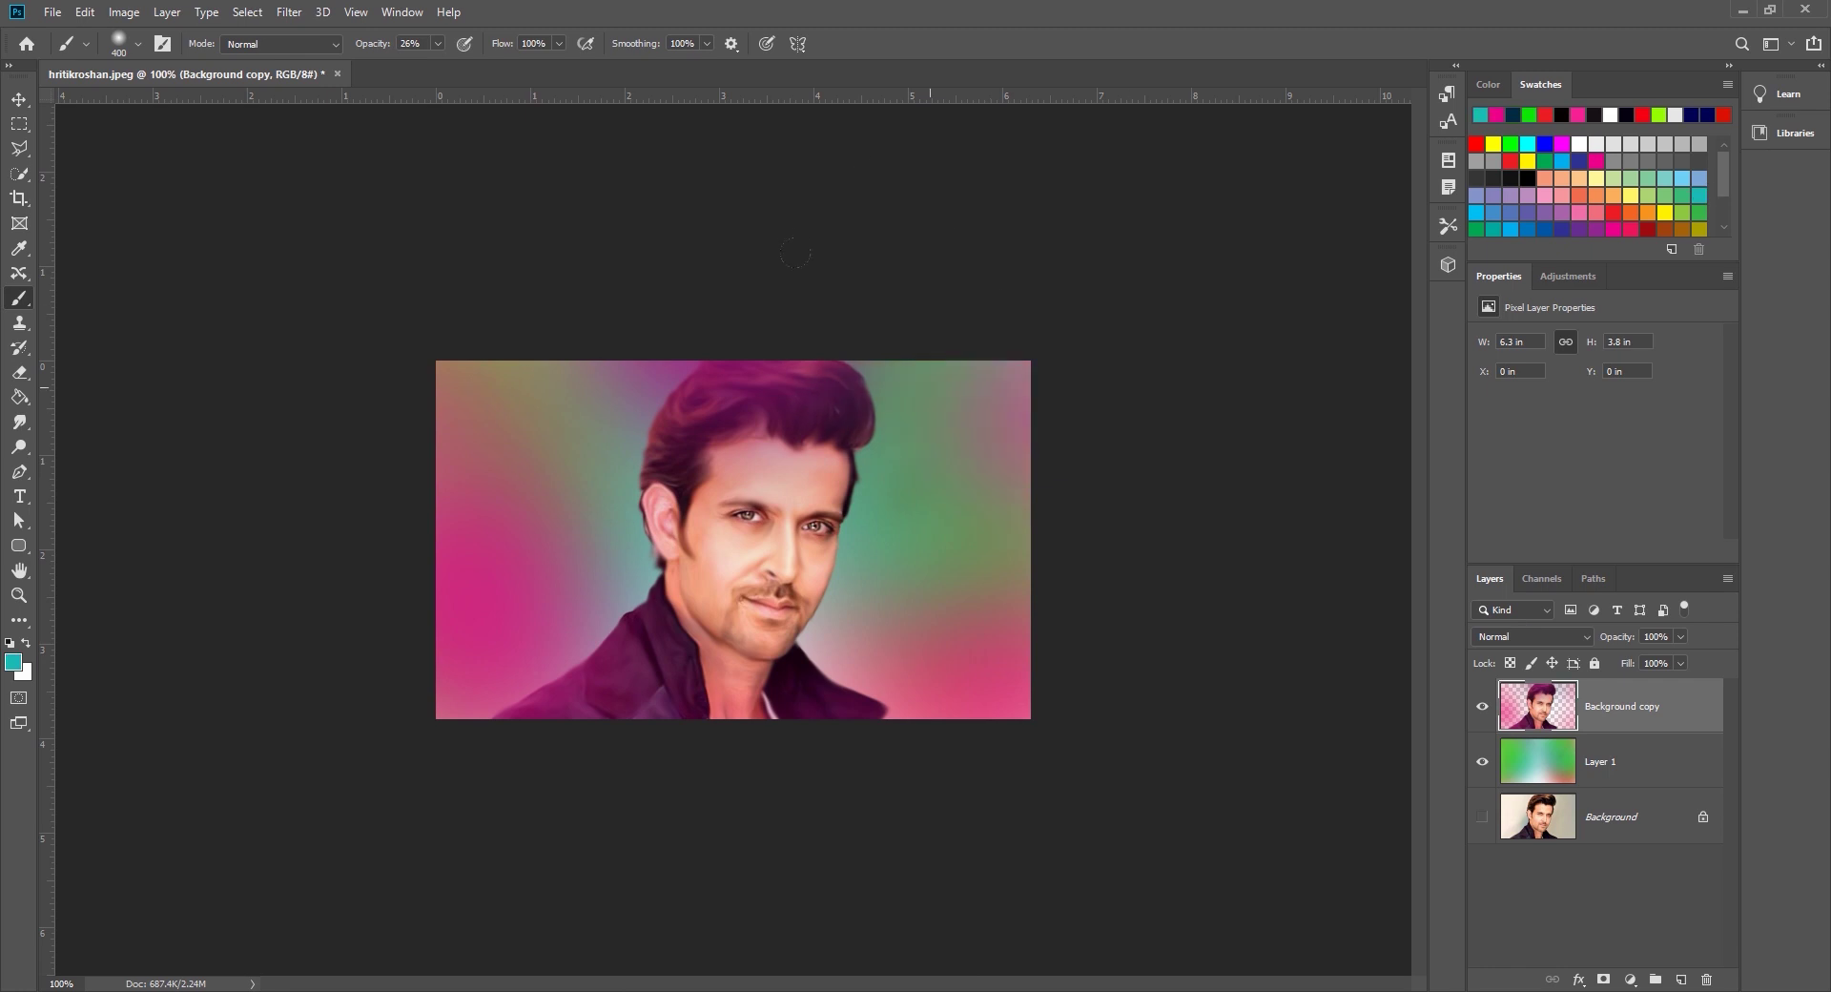
pyautogui.moveTo(854, 381); pyautogui.dragTo(853, 424)
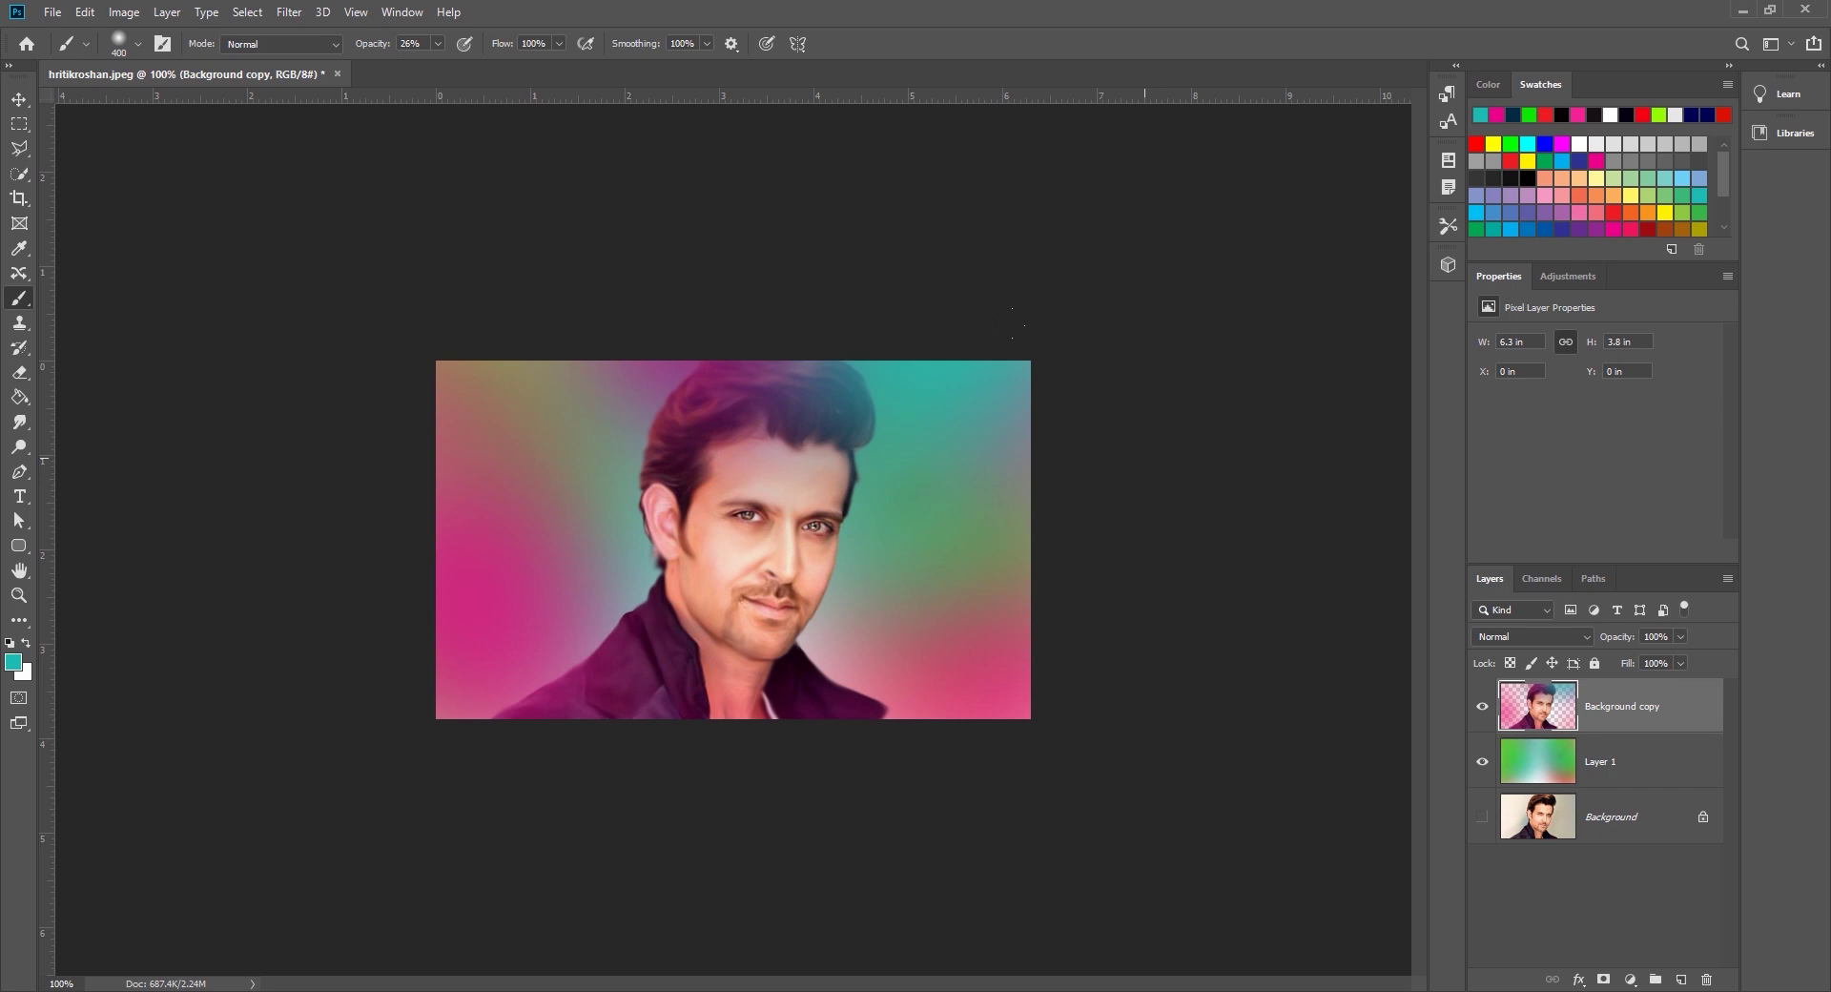
pyautogui.click(1595, 160)
pyautogui.moveTo(407, 284); pyautogui.dragTo(515, 400)
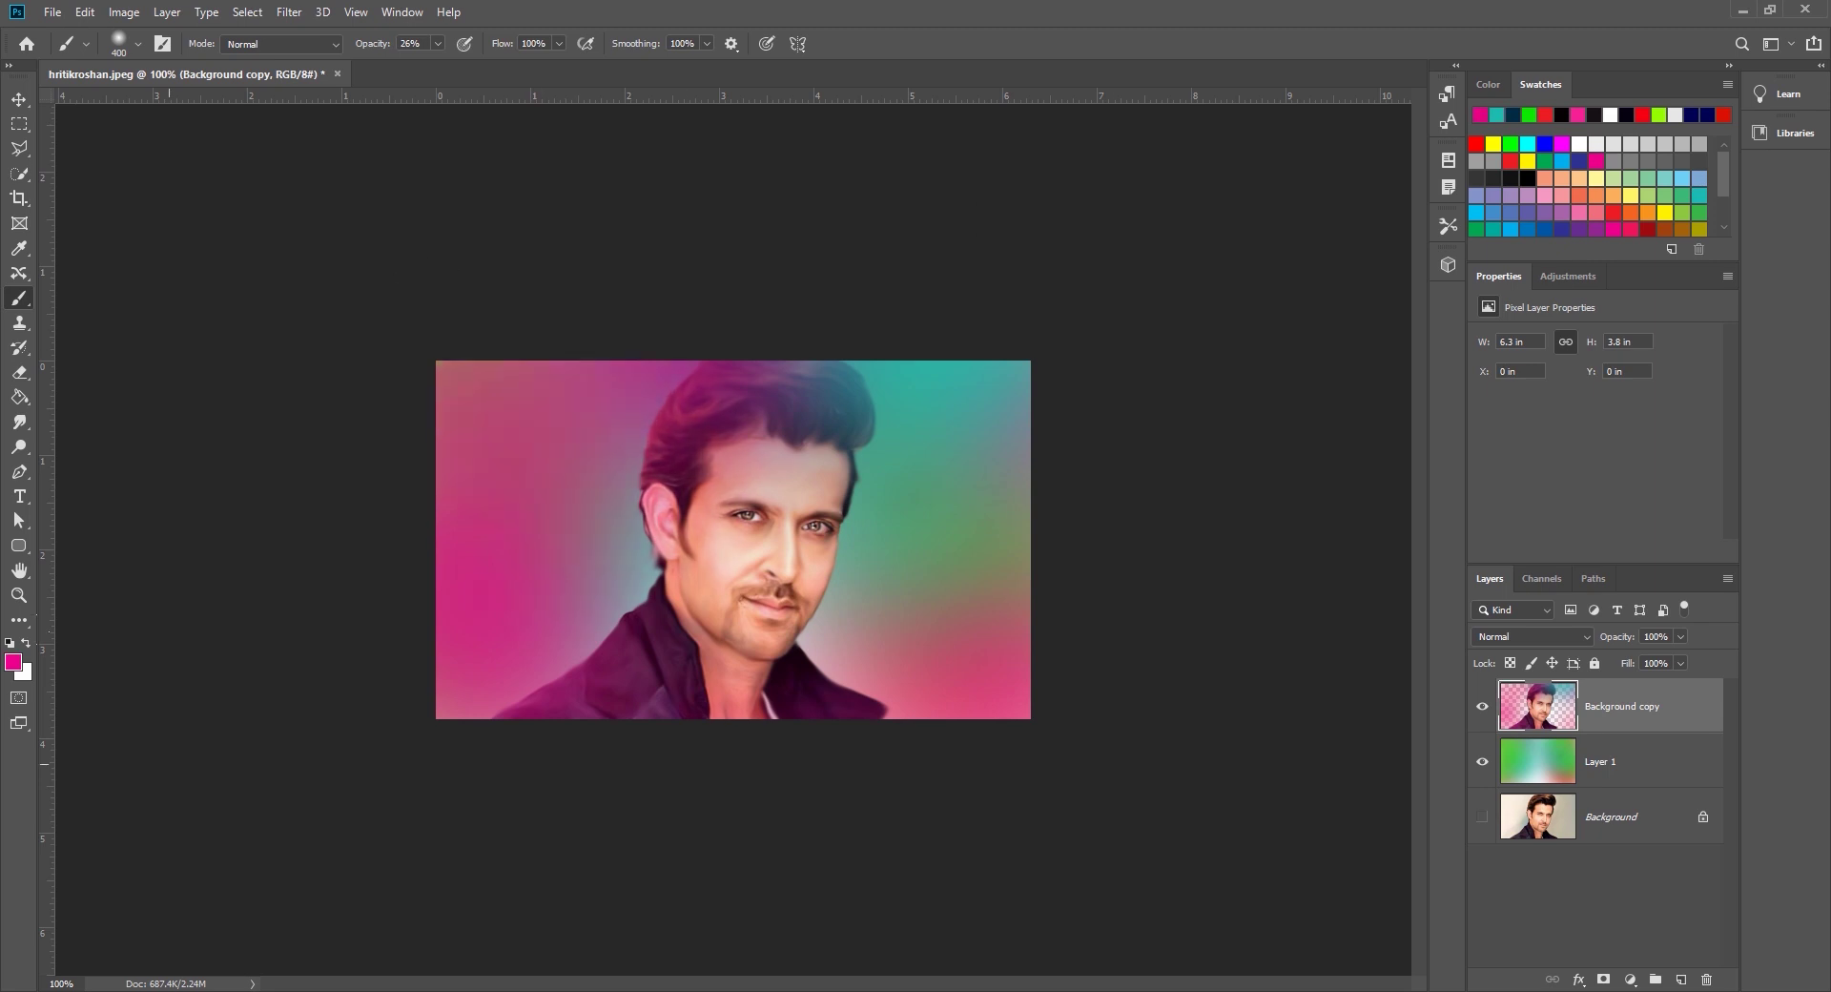
# On Layer 1, brush red into the upper right, then zoom to 200% with the Move tool
pyautogui.click(1561, 763)
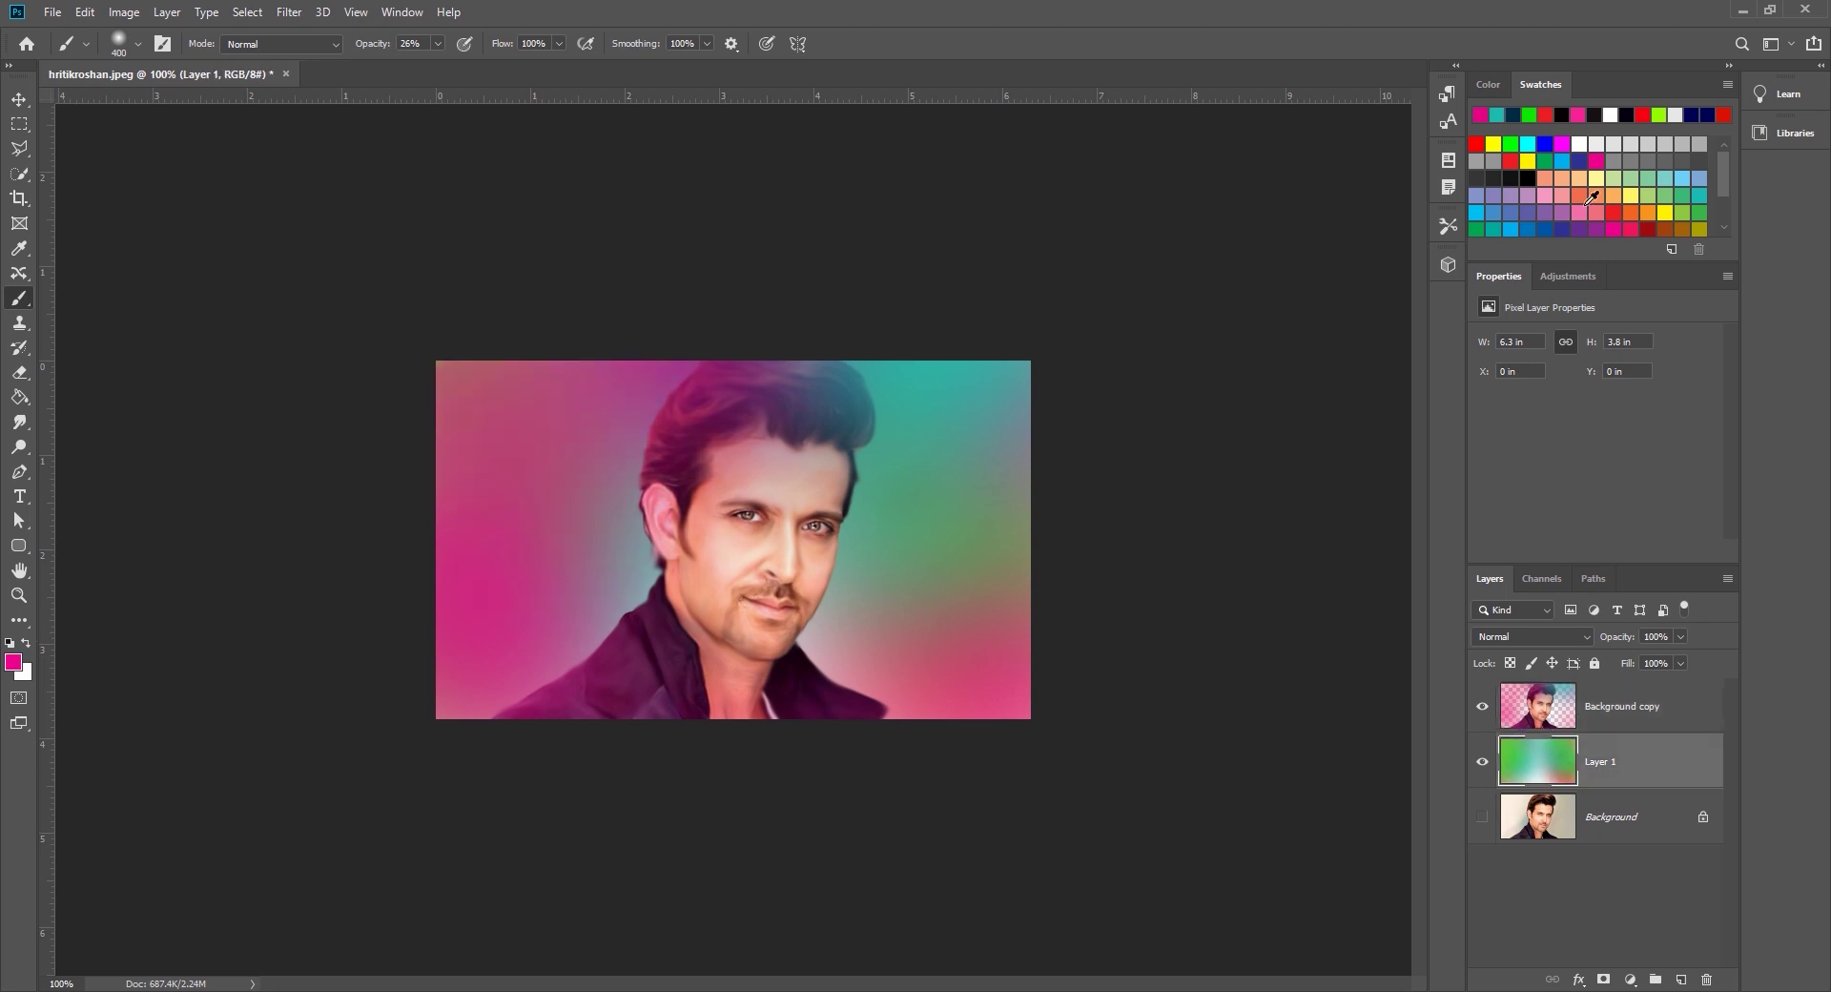
pyautogui.click(1526, 214)
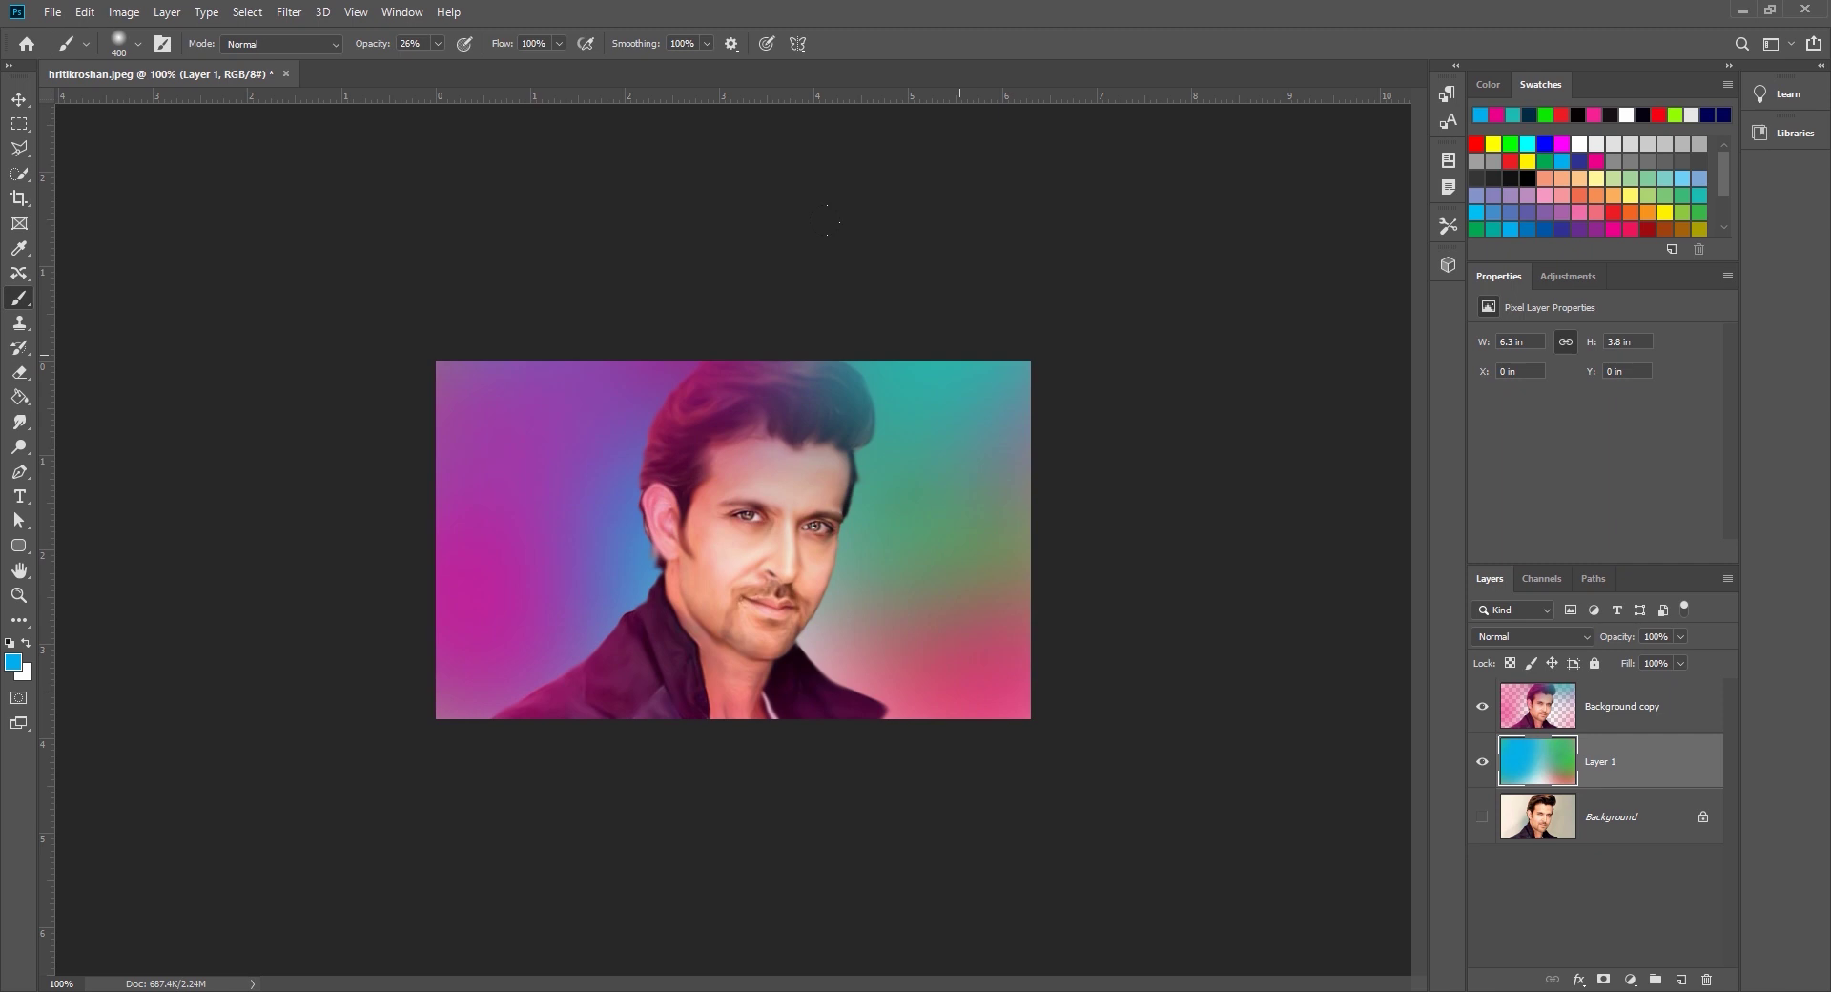
pyautogui.click(1631, 211)
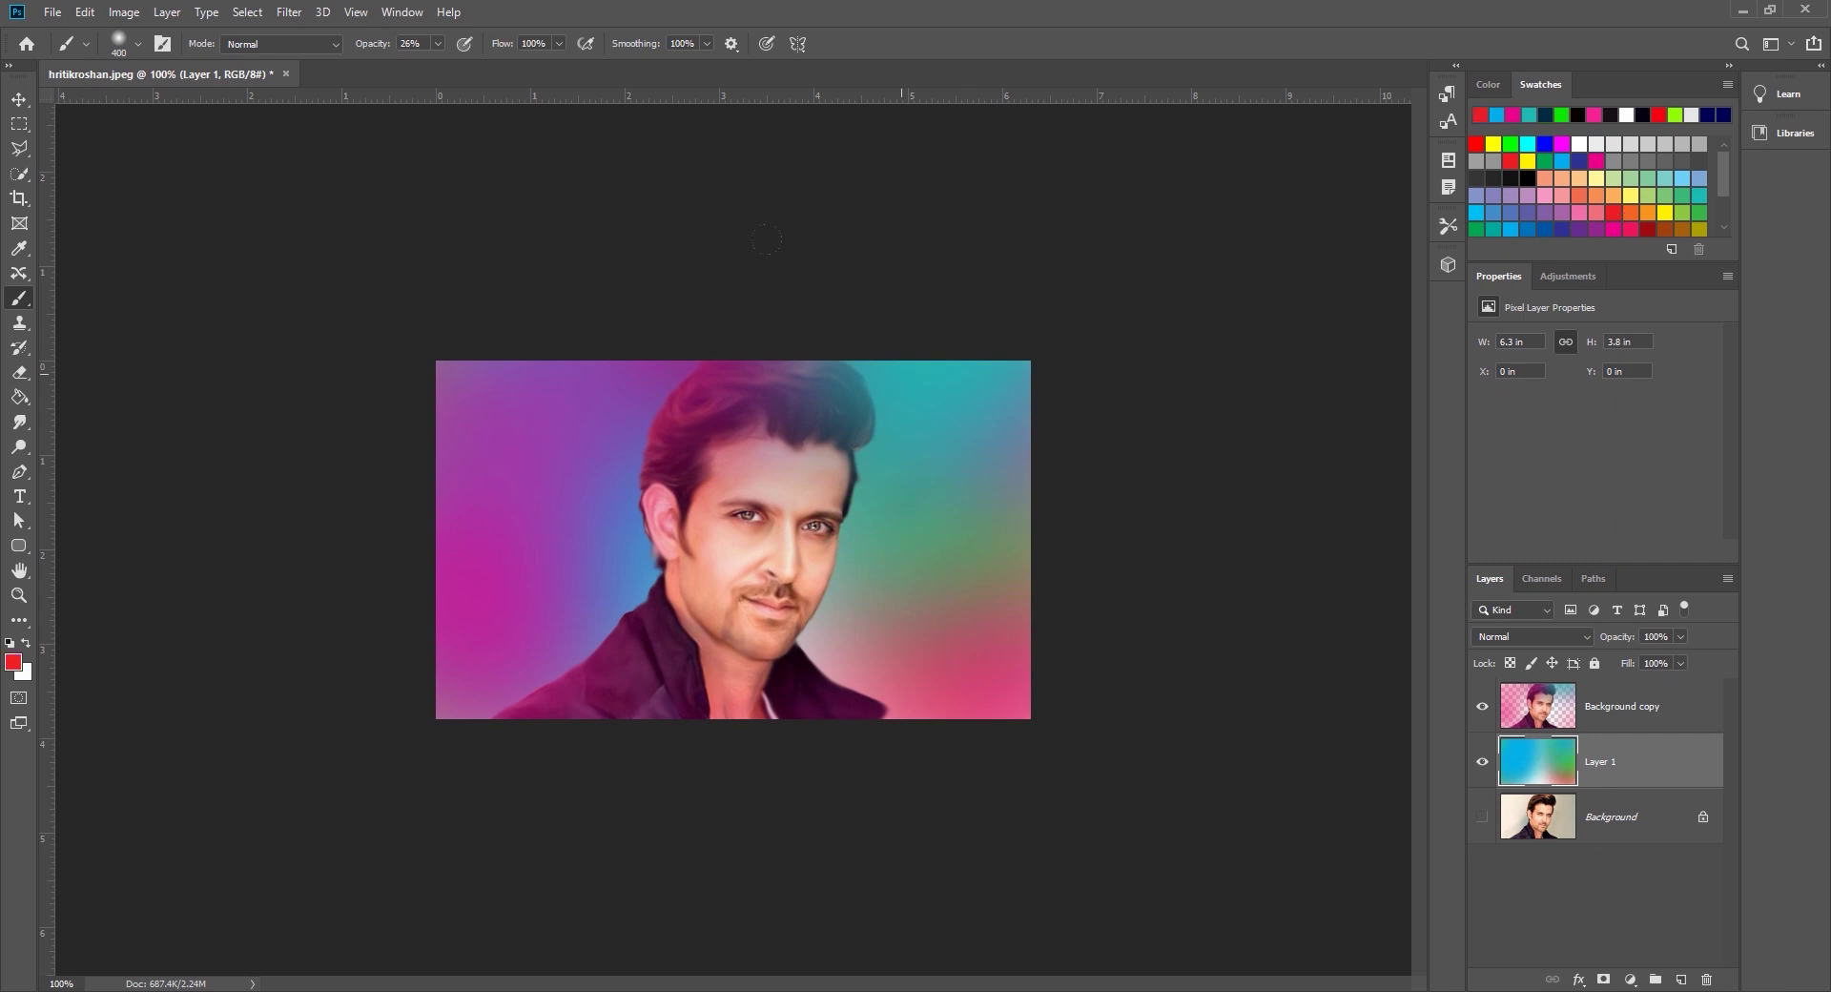
pyautogui.moveTo(766, 239); pyautogui.dragTo(791, 186)
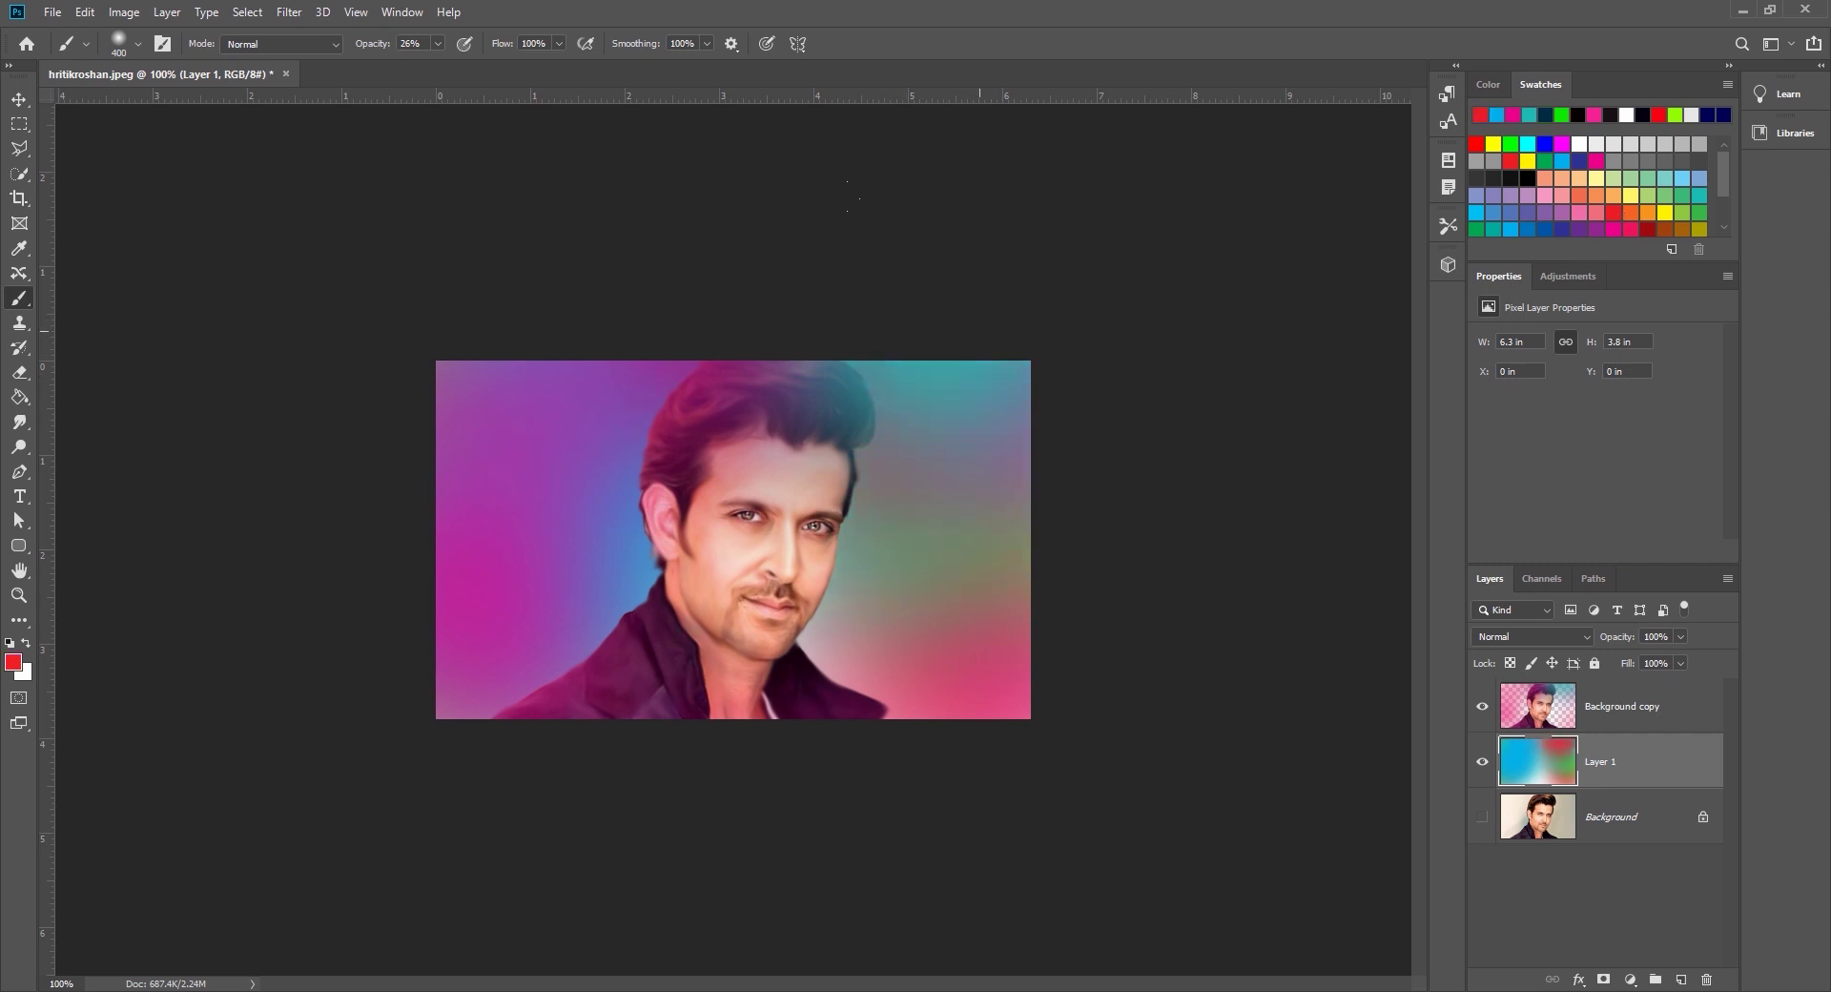
pyautogui.click(19, 99)
pyautogui.hotkey('ctrl', '+')
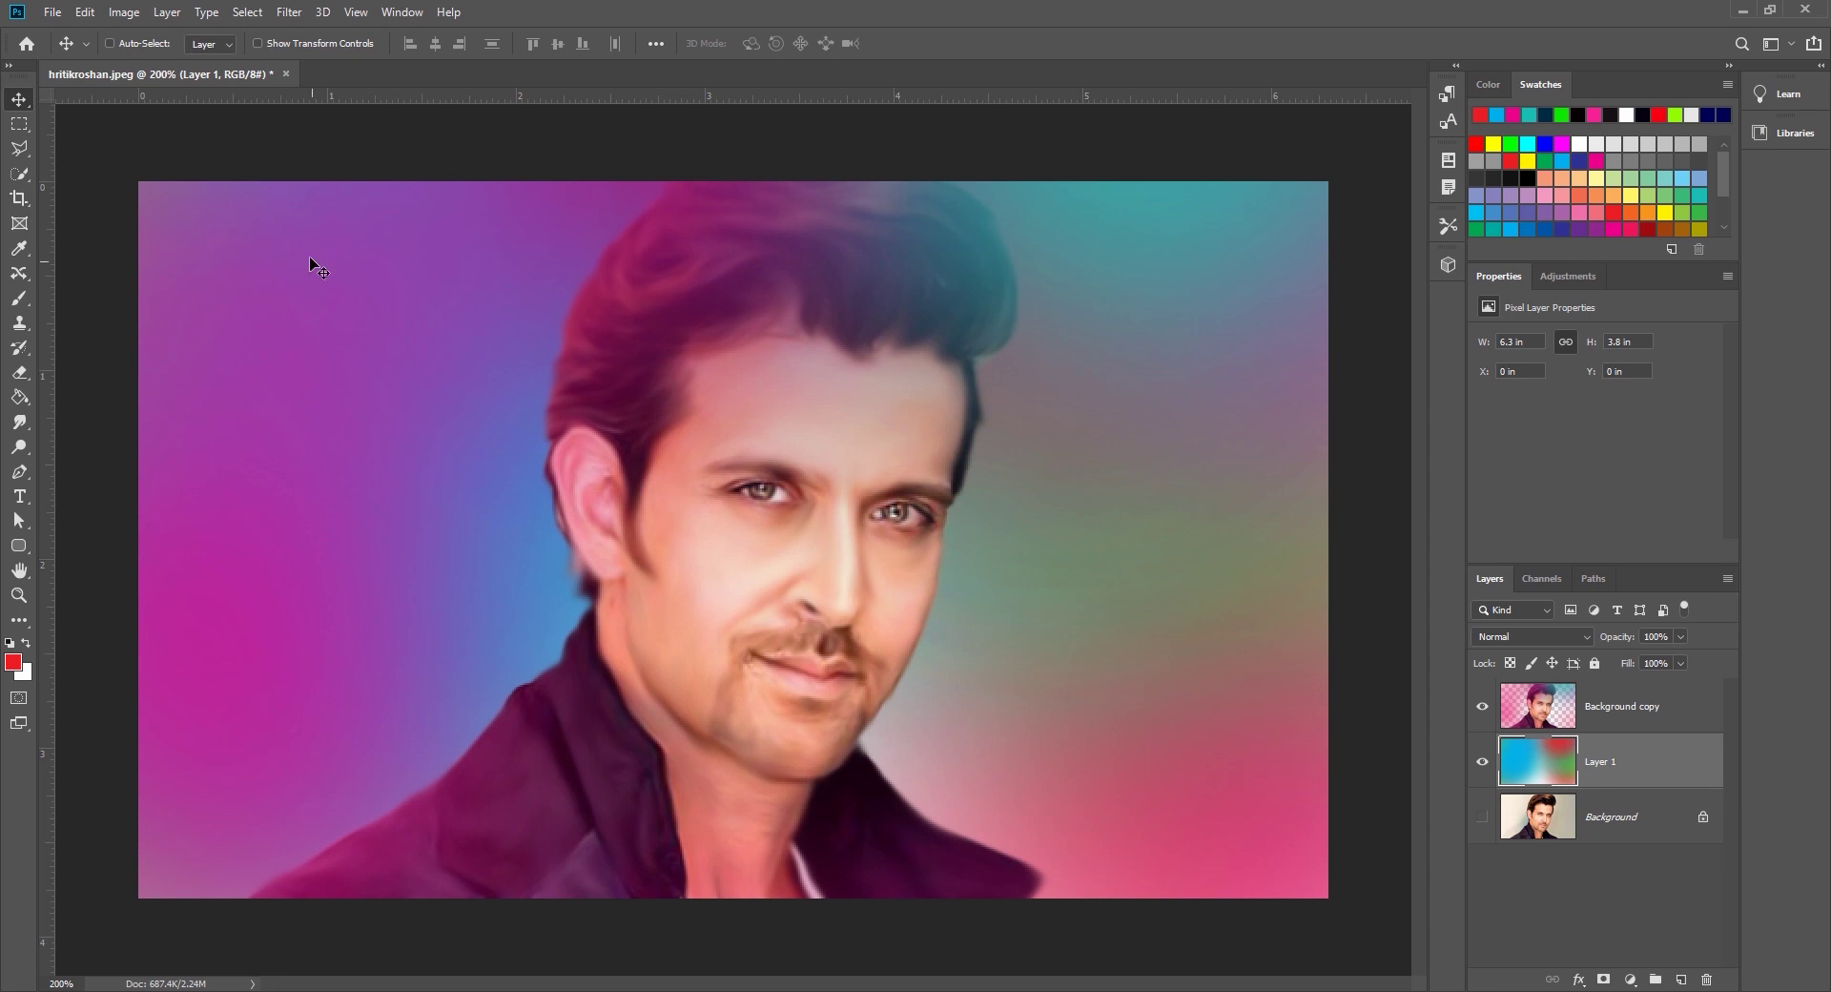
# Set up a size-9 black brush at 82% opacity
pyautogui.click(25, 643)
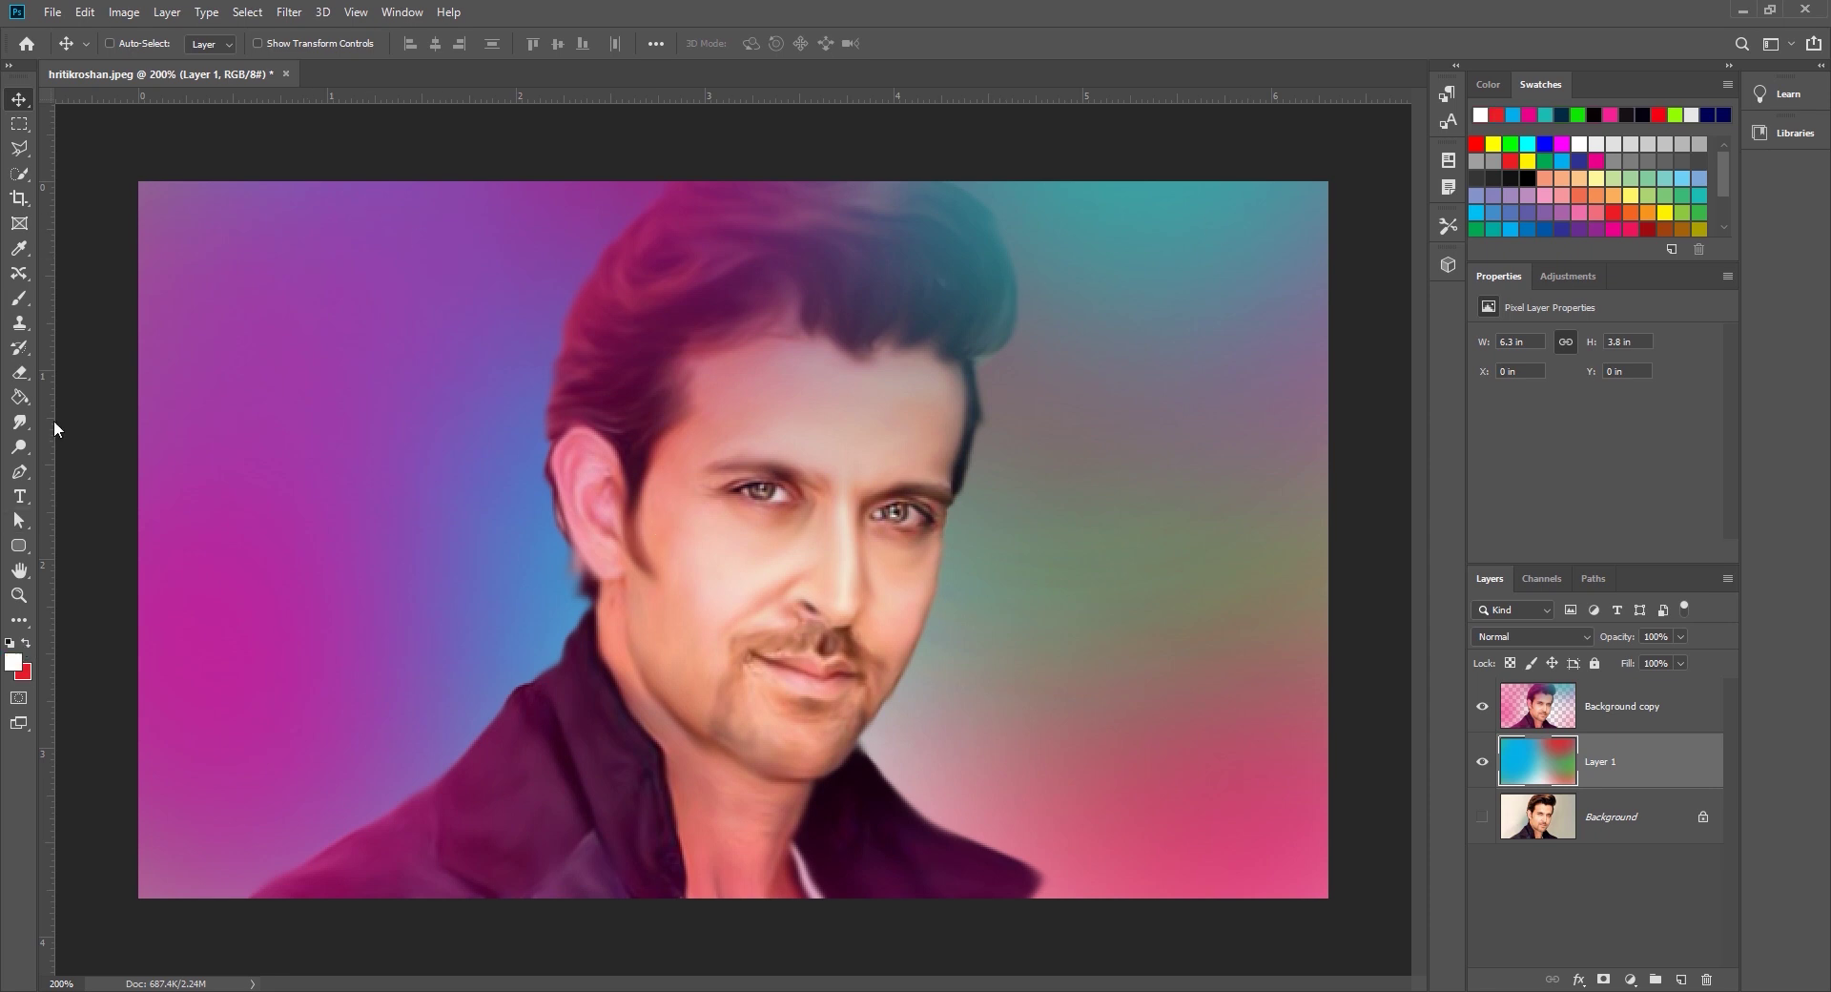
pyautogui.click(19, 298)
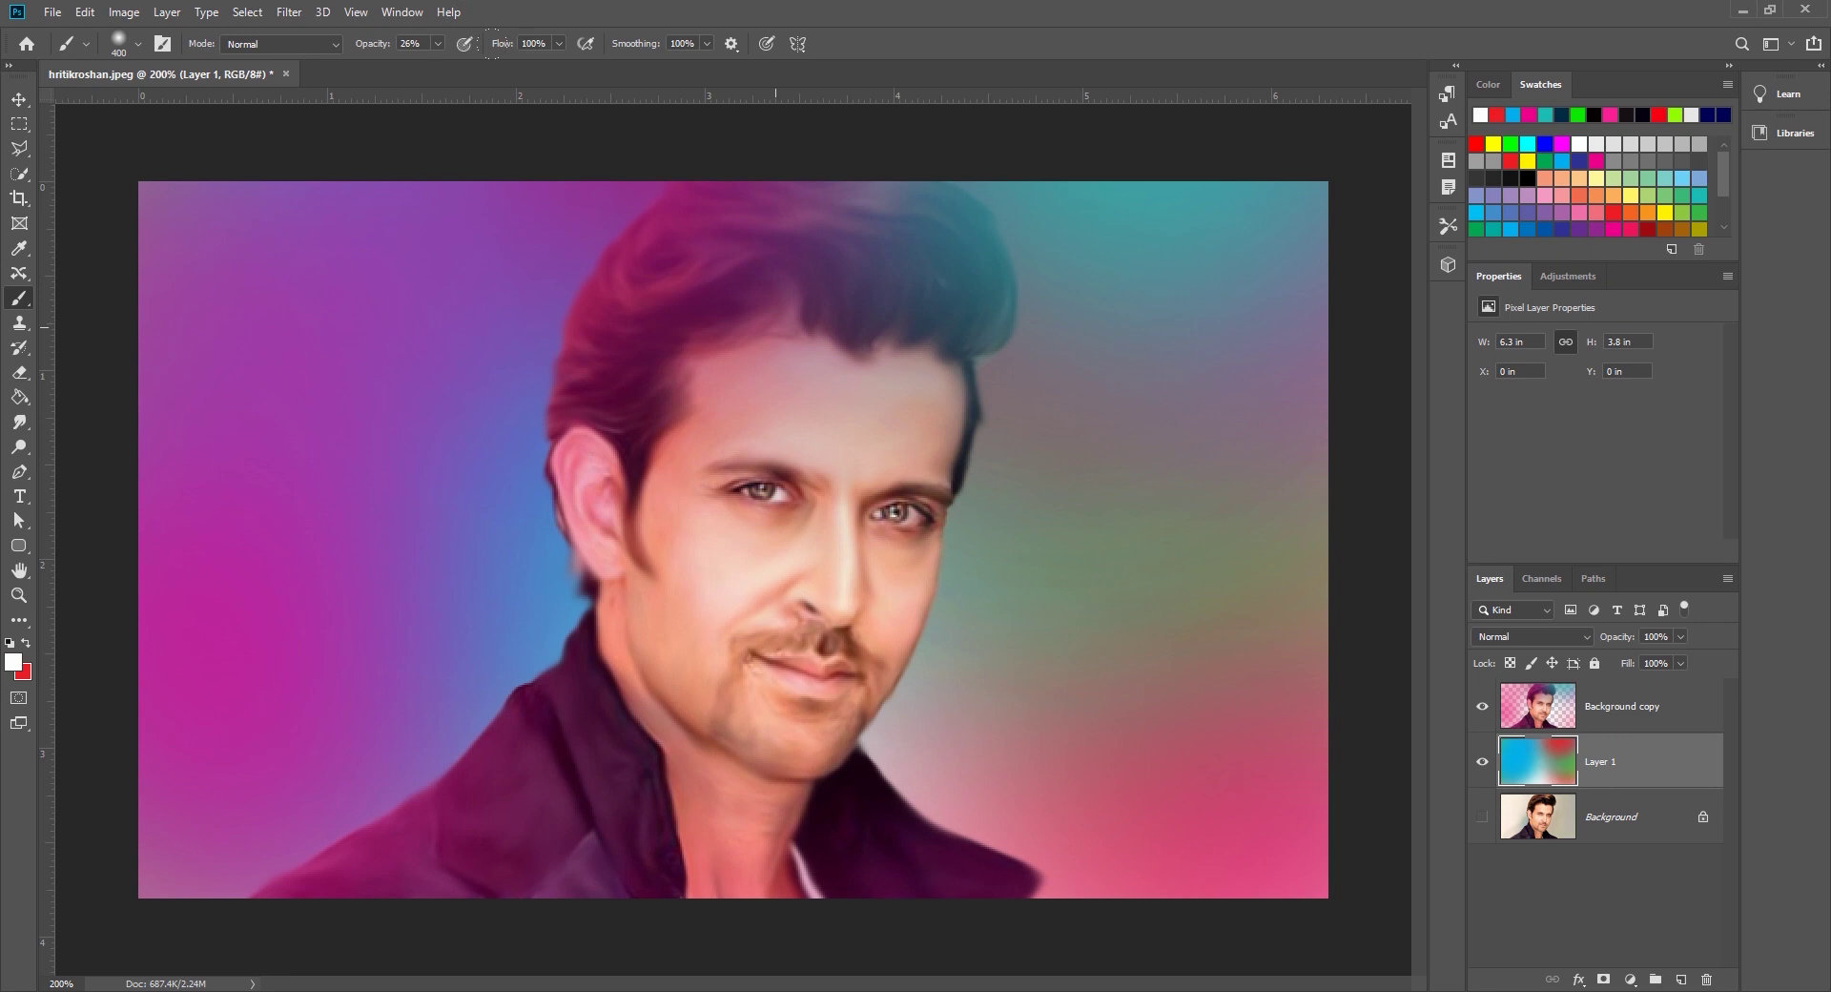
pyautogui.press('[')
pyautogui.press('[')
pyautogui.press('[')
pyautogui.click(1595, 115)
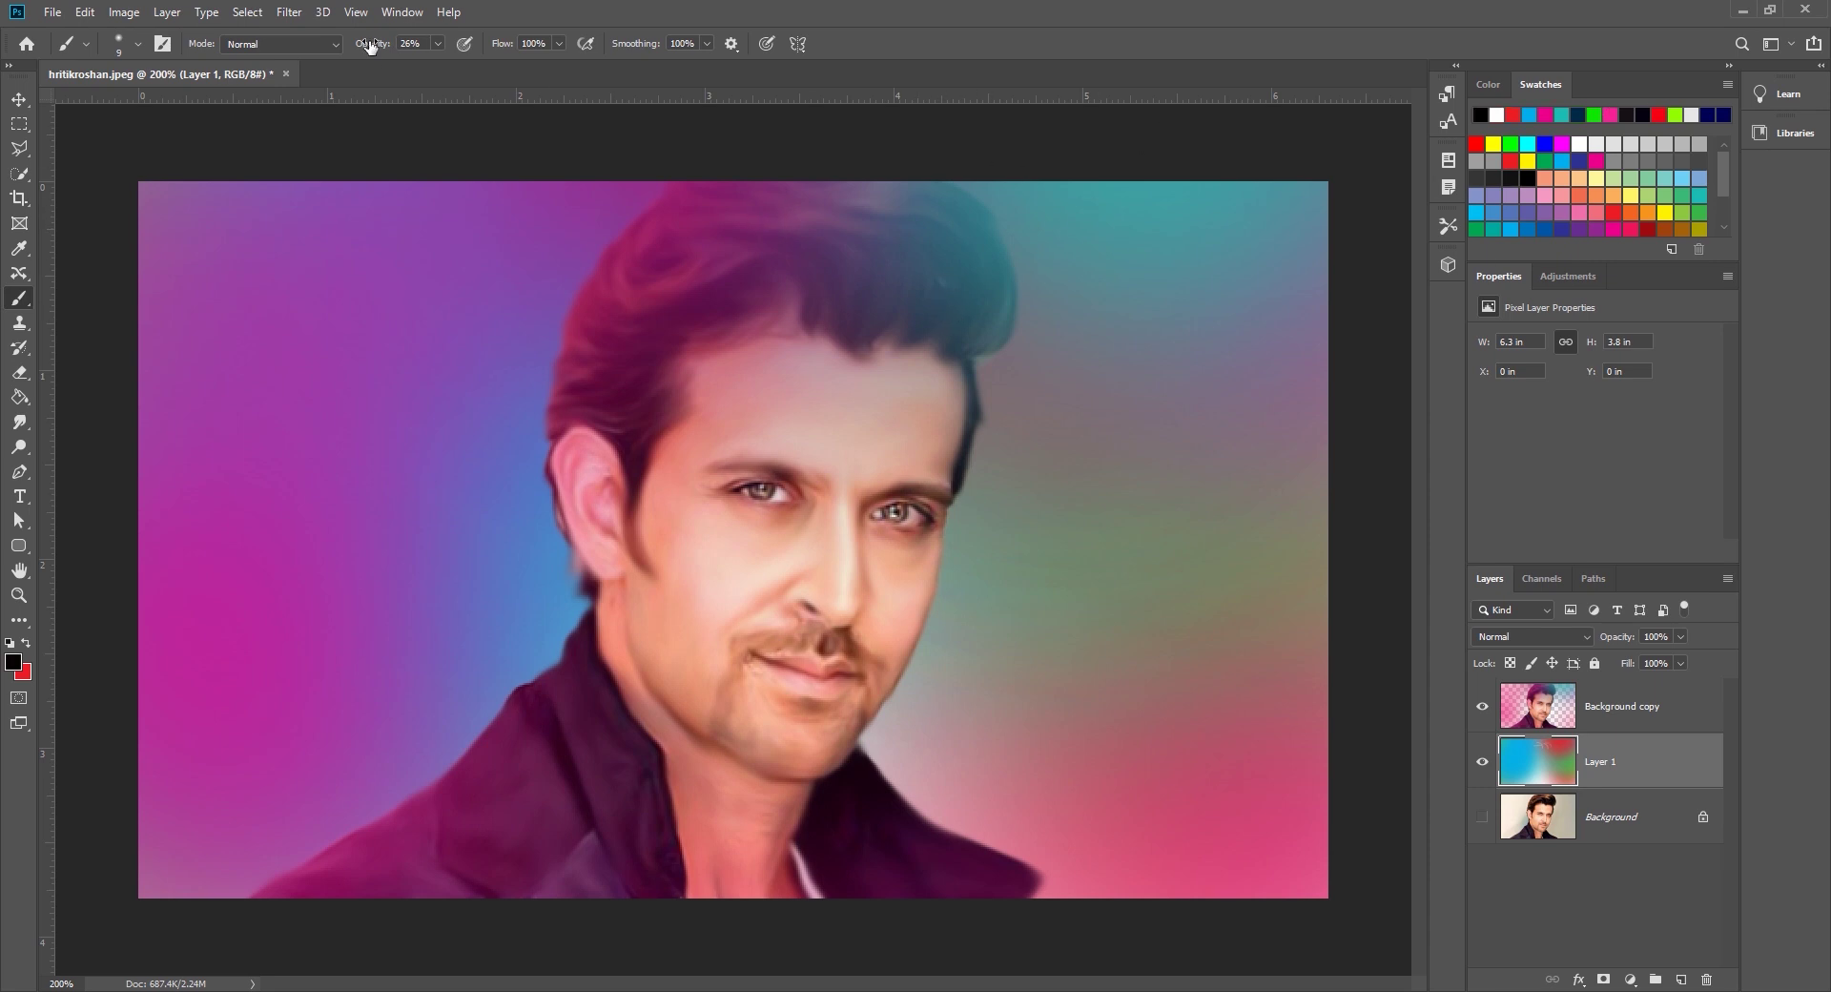
pyautogui.moveTo(371, 45); pyautogui.dragTo(415, 45)
# Select Background copy, undo a dark test stroke, and drag the canvas texture image into the document
pyautogui.click(1642, 706)
pyautogui.moveTo(879, 318); pyautogui.dragTo(717, 244)
pyautogui.hotkey('ctrl', 'z')
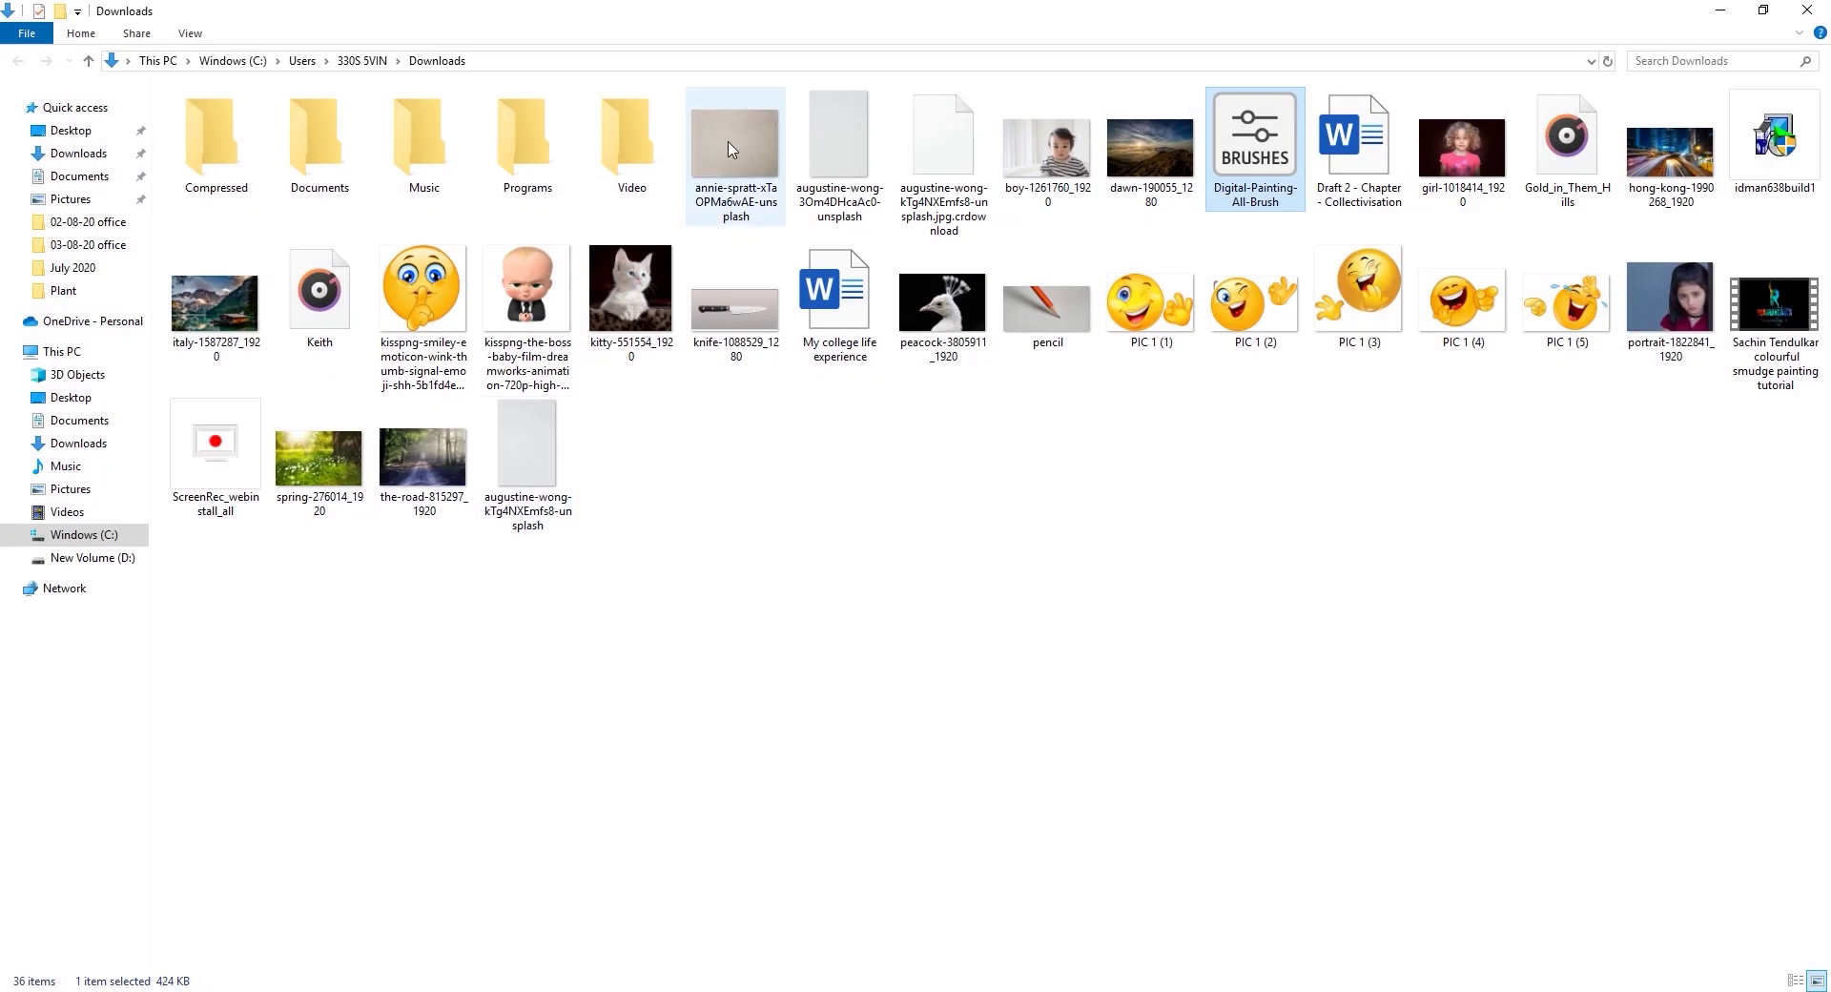
pyautogui.moveTo(730, 150); pyautogui.dragTo(790, 648)
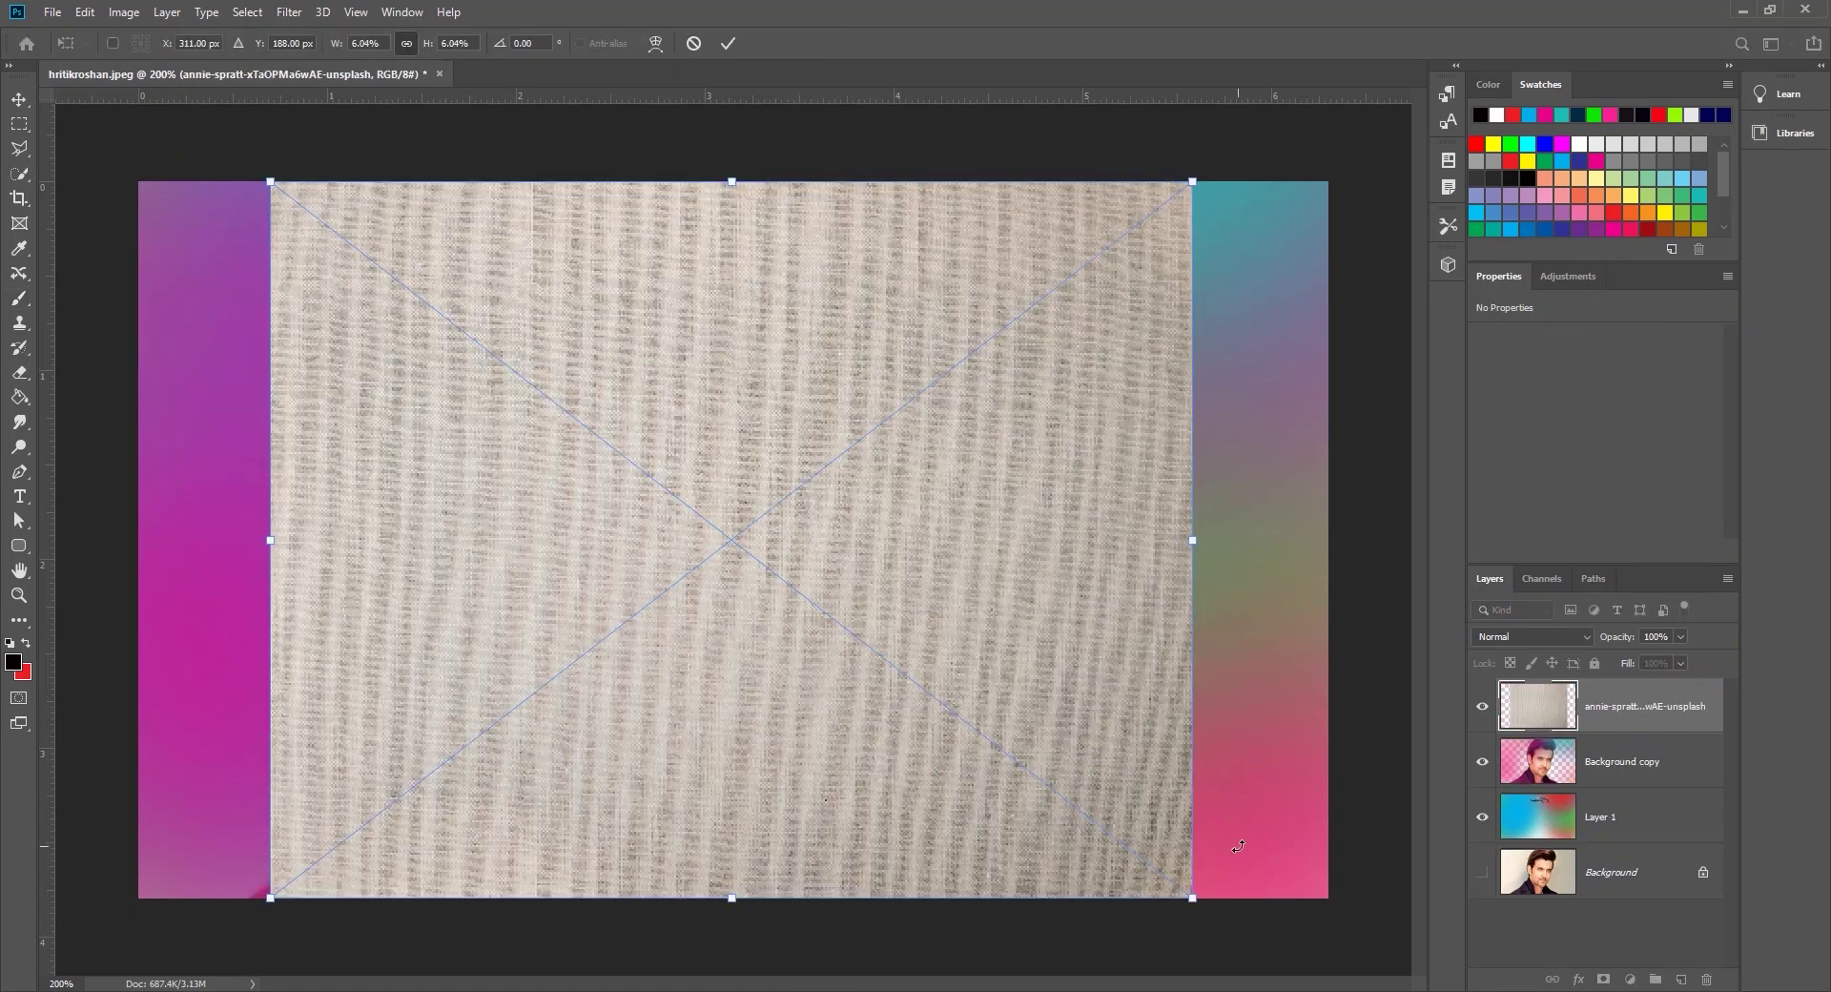
# Stretch the placed canvas texture to cover the whole canvas and commit it
pyautogui.moveTo(1196, 897); pyautogui.dragTo(1383, 930)
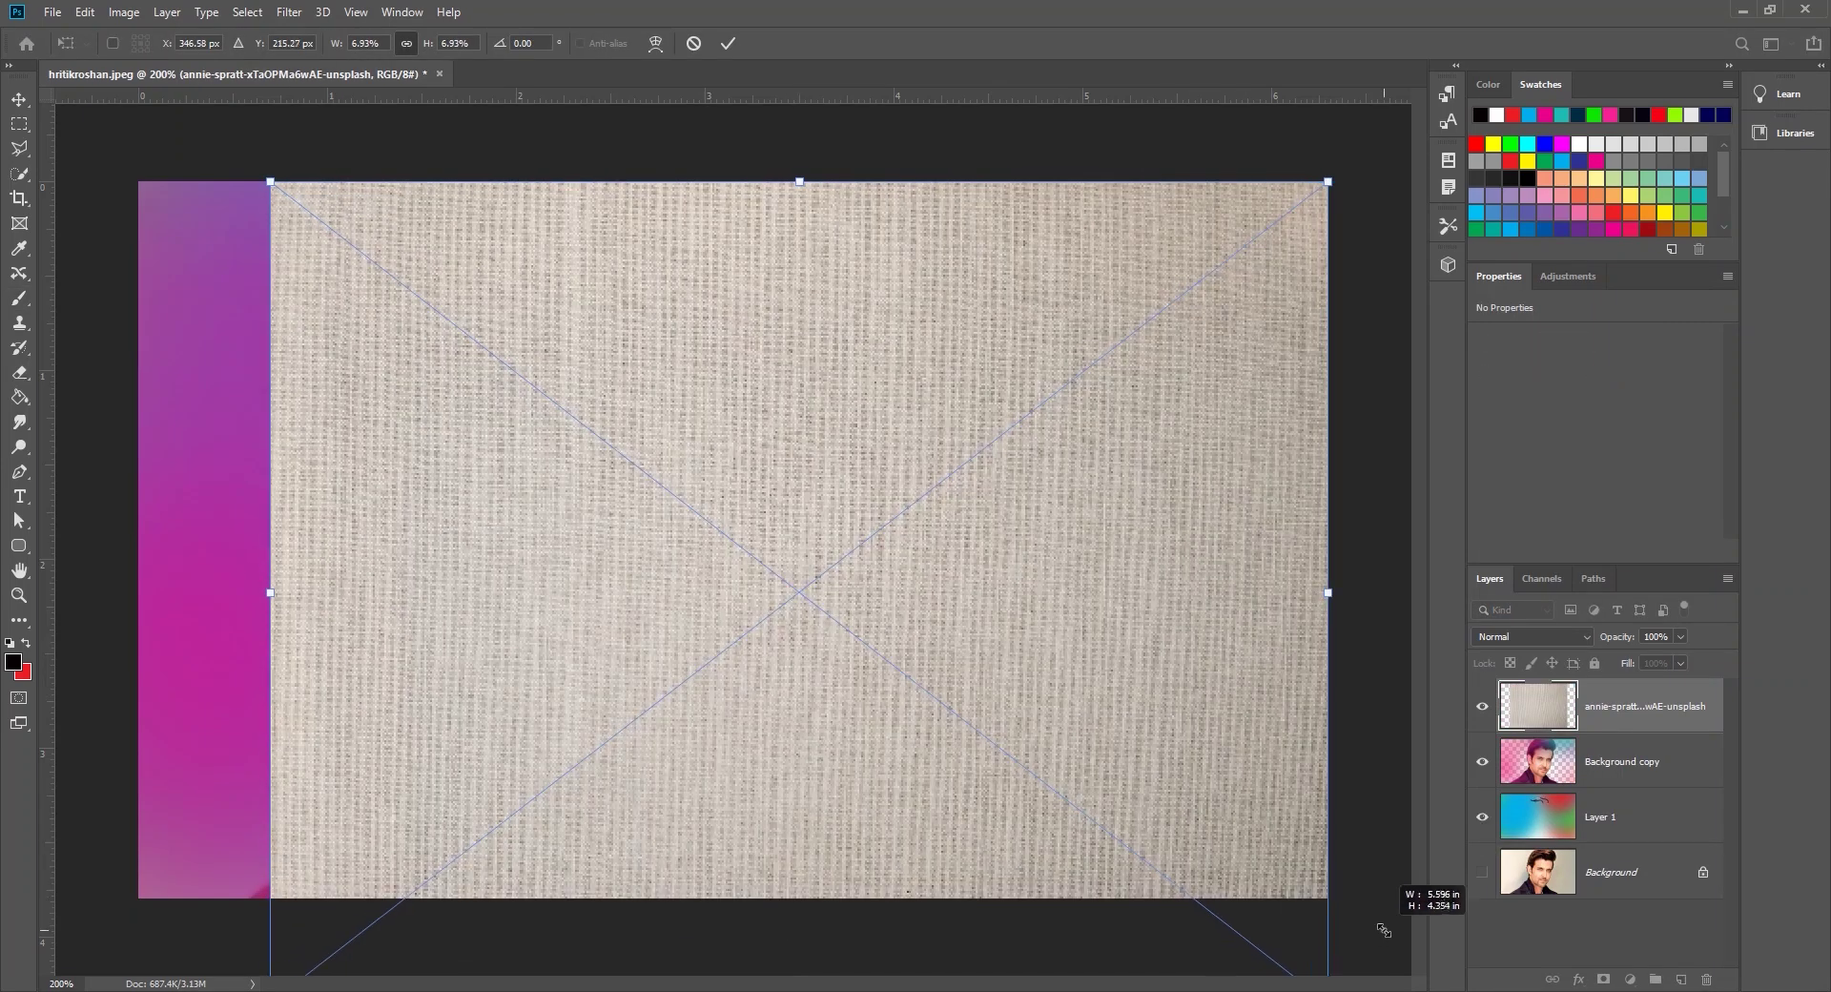
pyautogui.moveTo(269, 181); pyautogui.dragTo(125, 76)
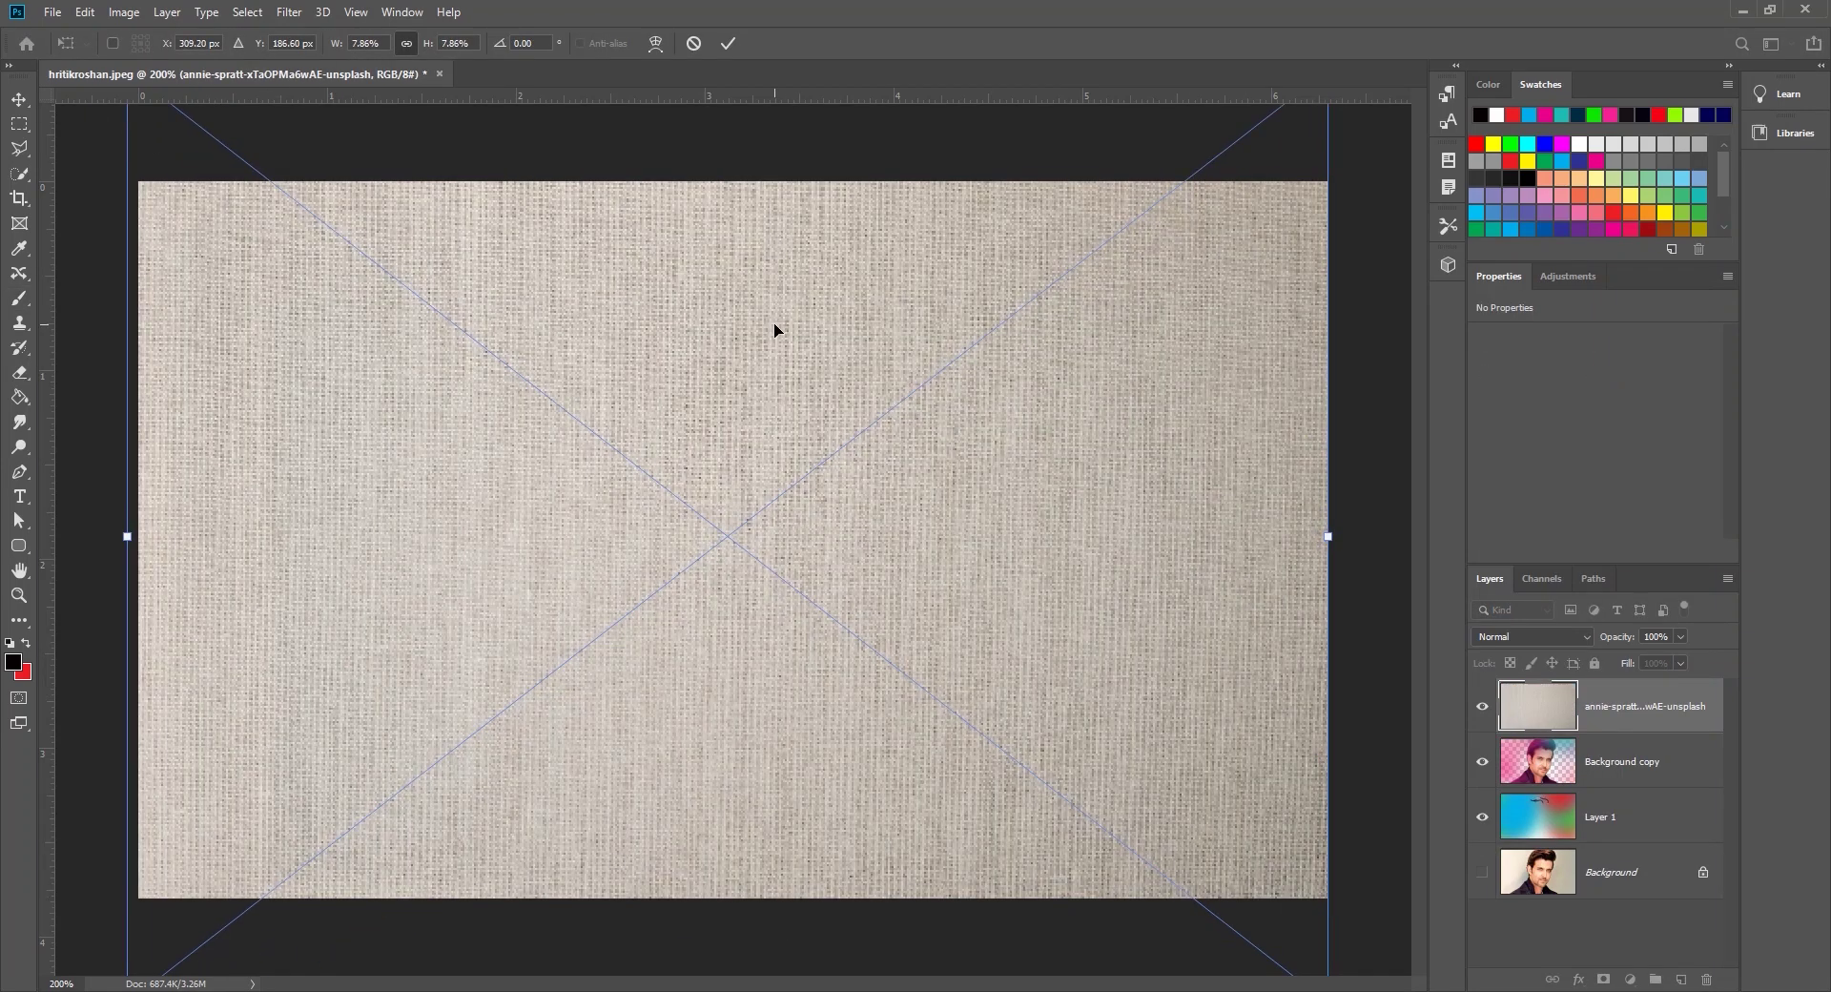
pyautogui.press('Return')
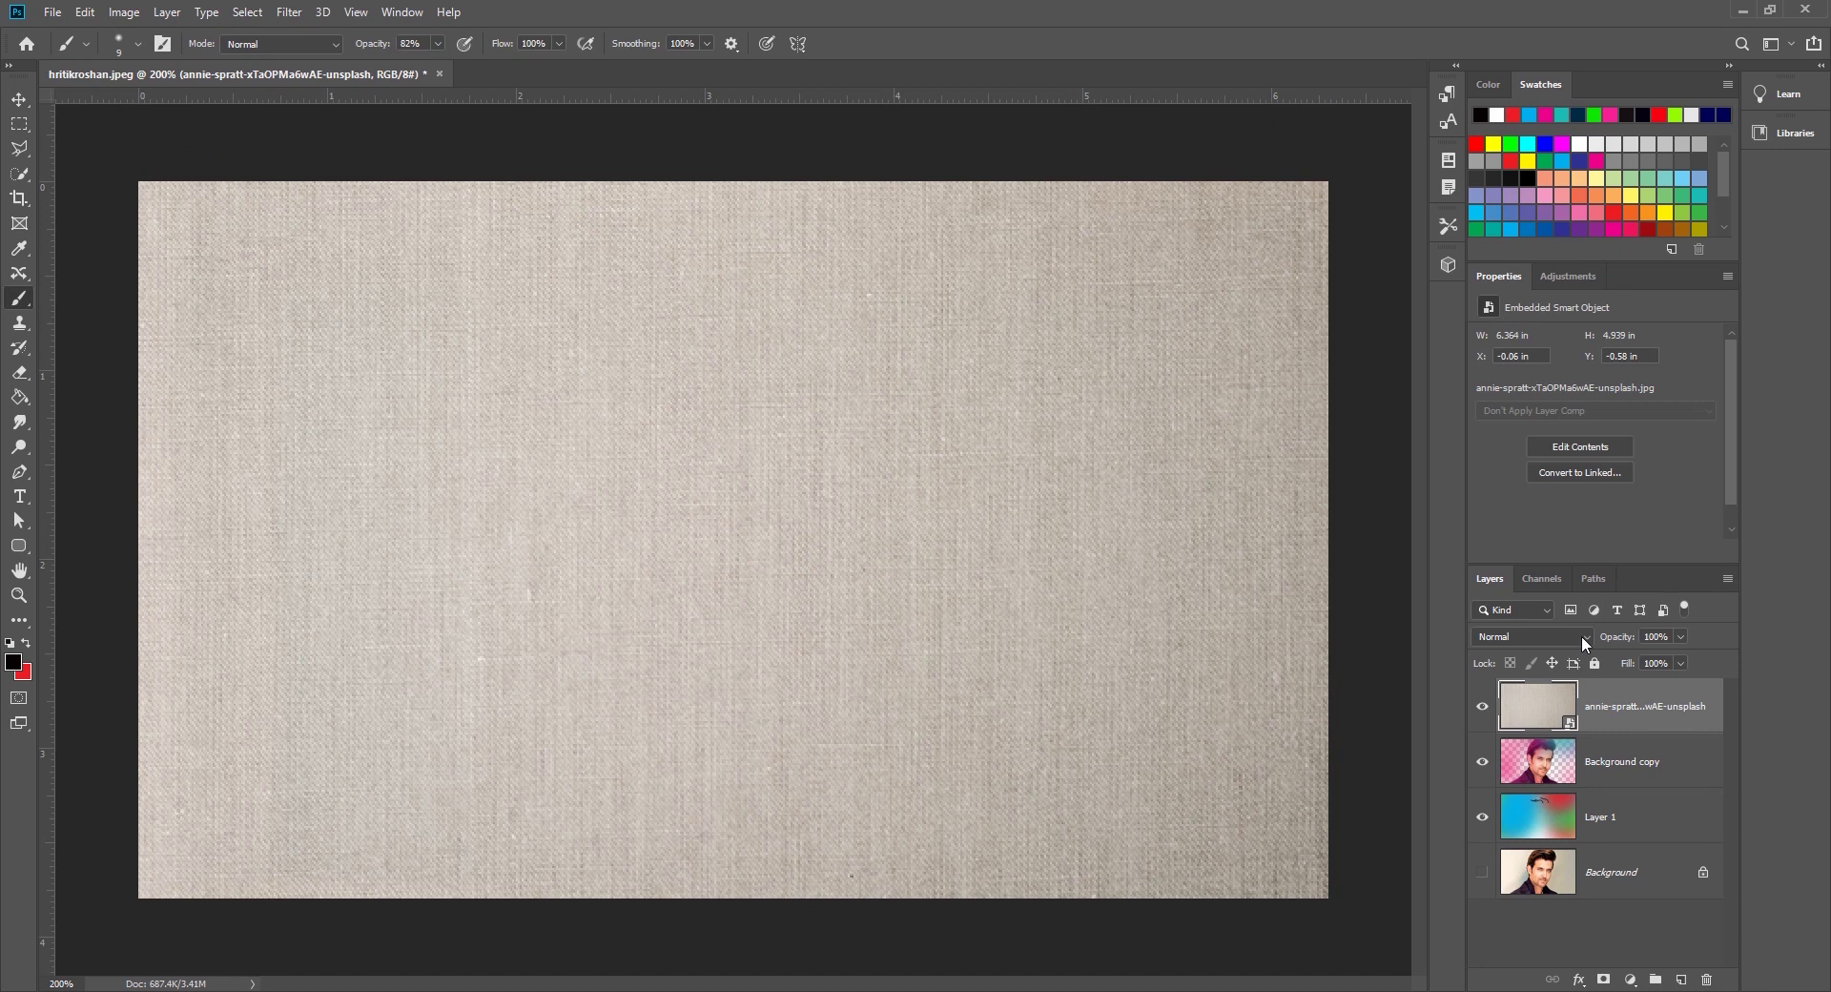
# Set the texture layer to Multiply and add a black layer mask hiding it
pyautogui.click(1585, 643)
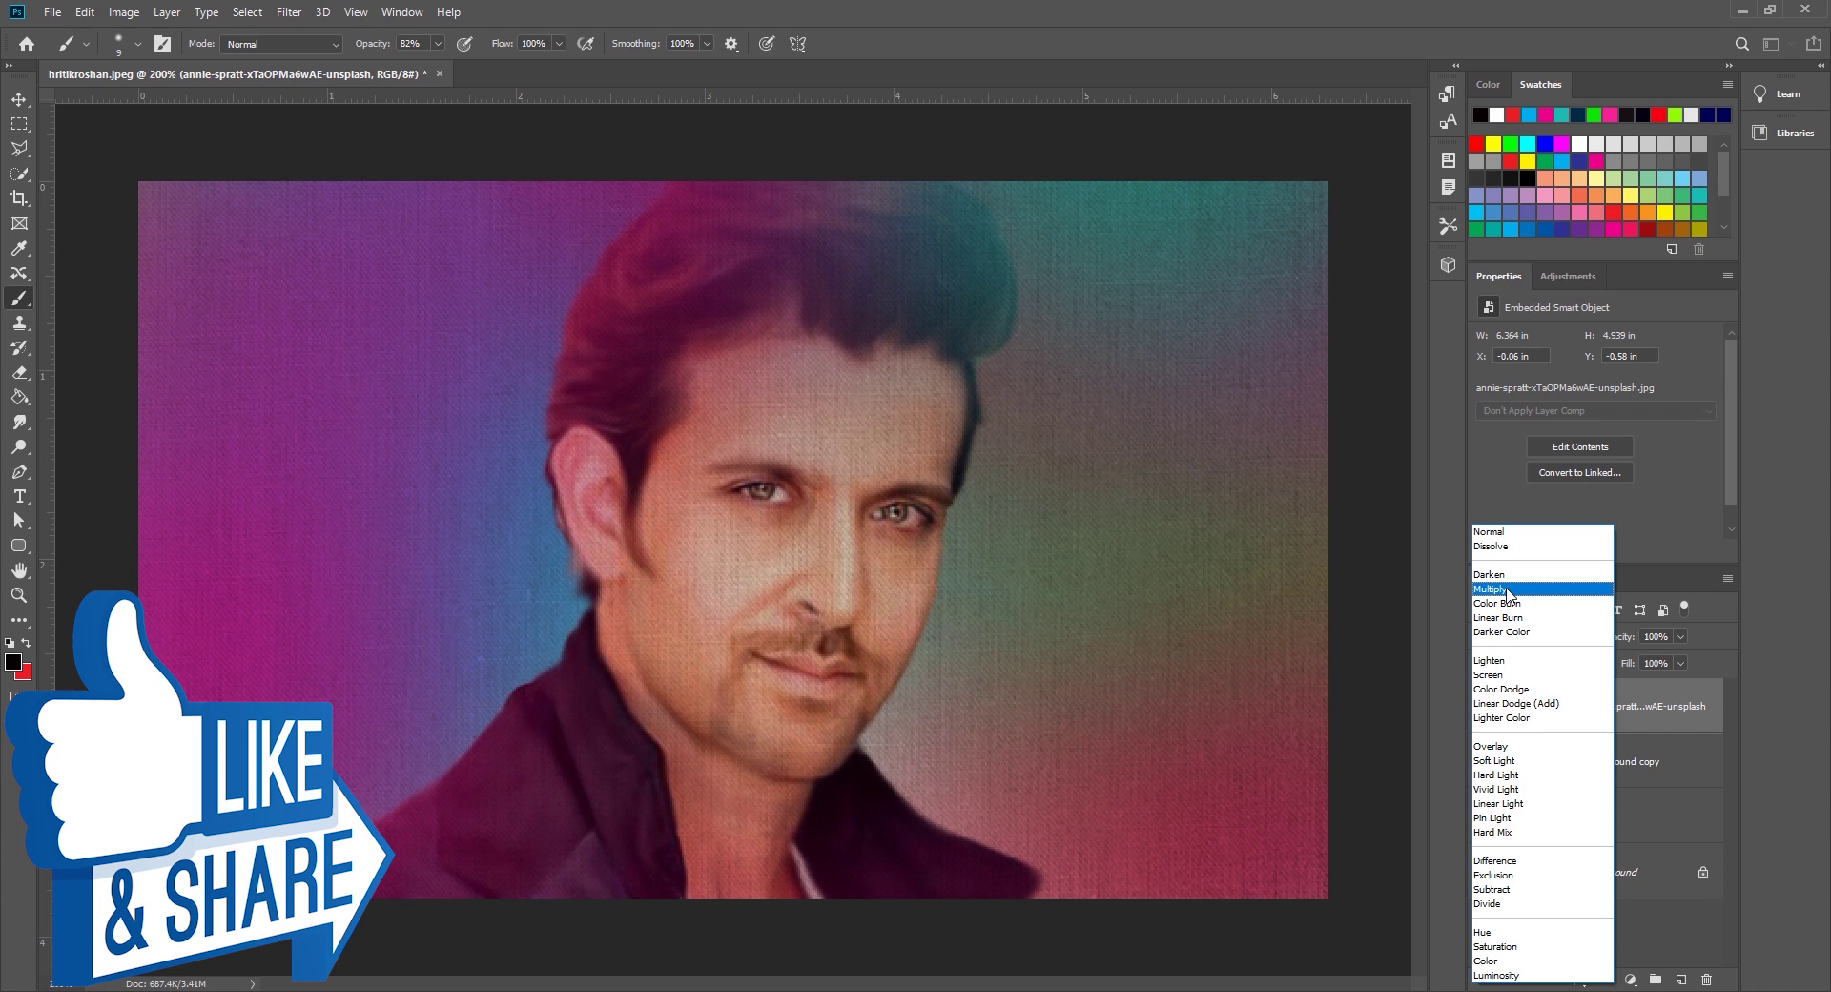
pyautogui.click(1507, 592)
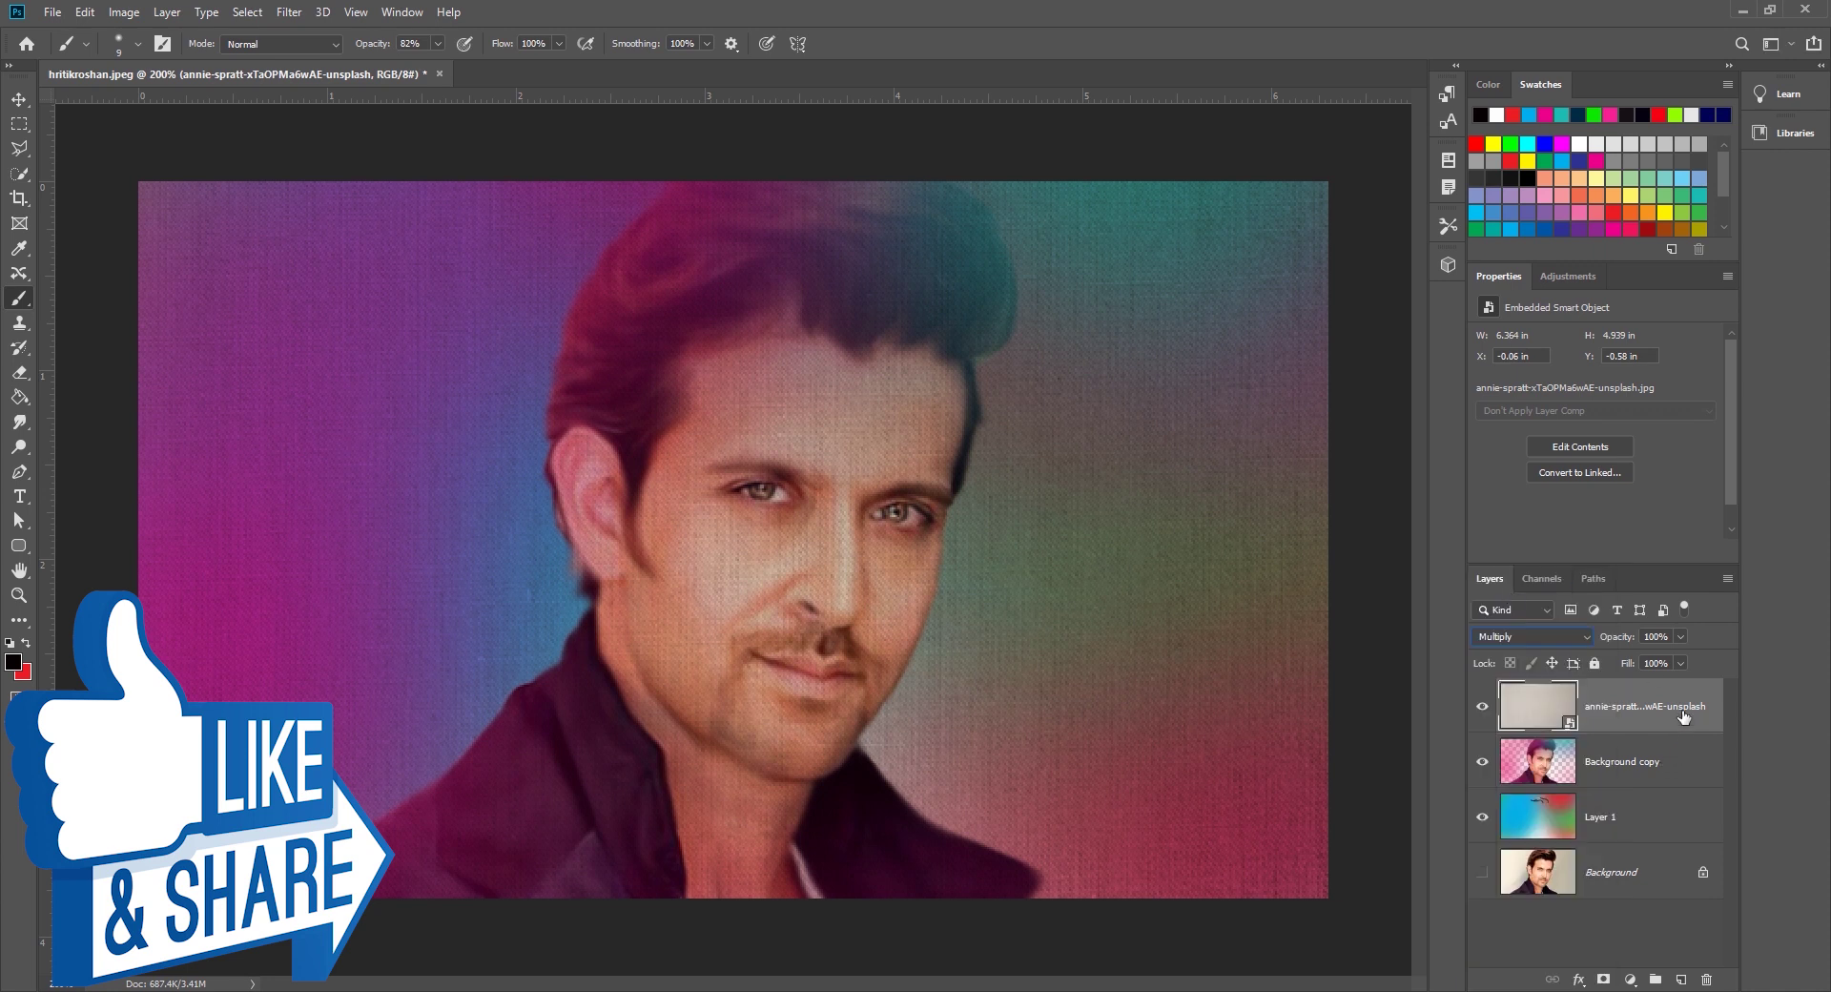
pyautogui.keyDown('alt'); pyautogui.click(1602, 979); pyautogui.keyUp('alt')
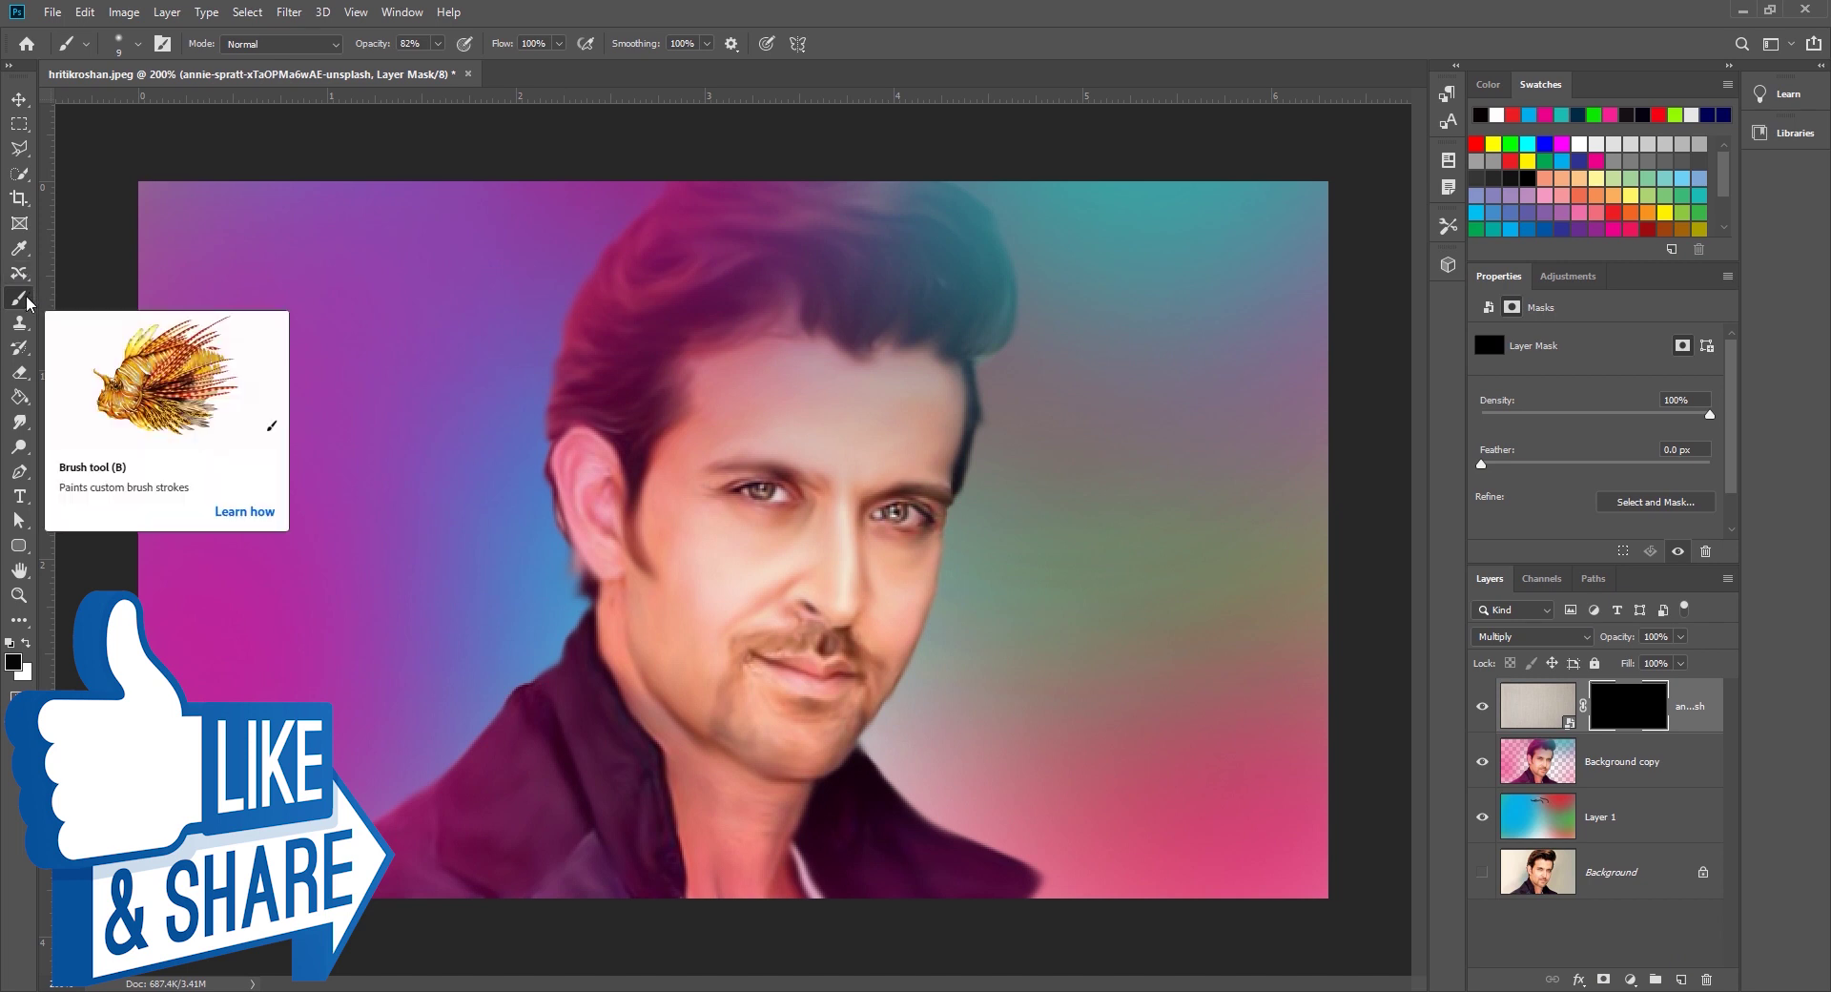
# Reveal texture on the left with a size-30 white brush, then refill the mask and lower opacity
pyautogui.press(']')
pyautogui.press(']')
pyautogui.press(']')
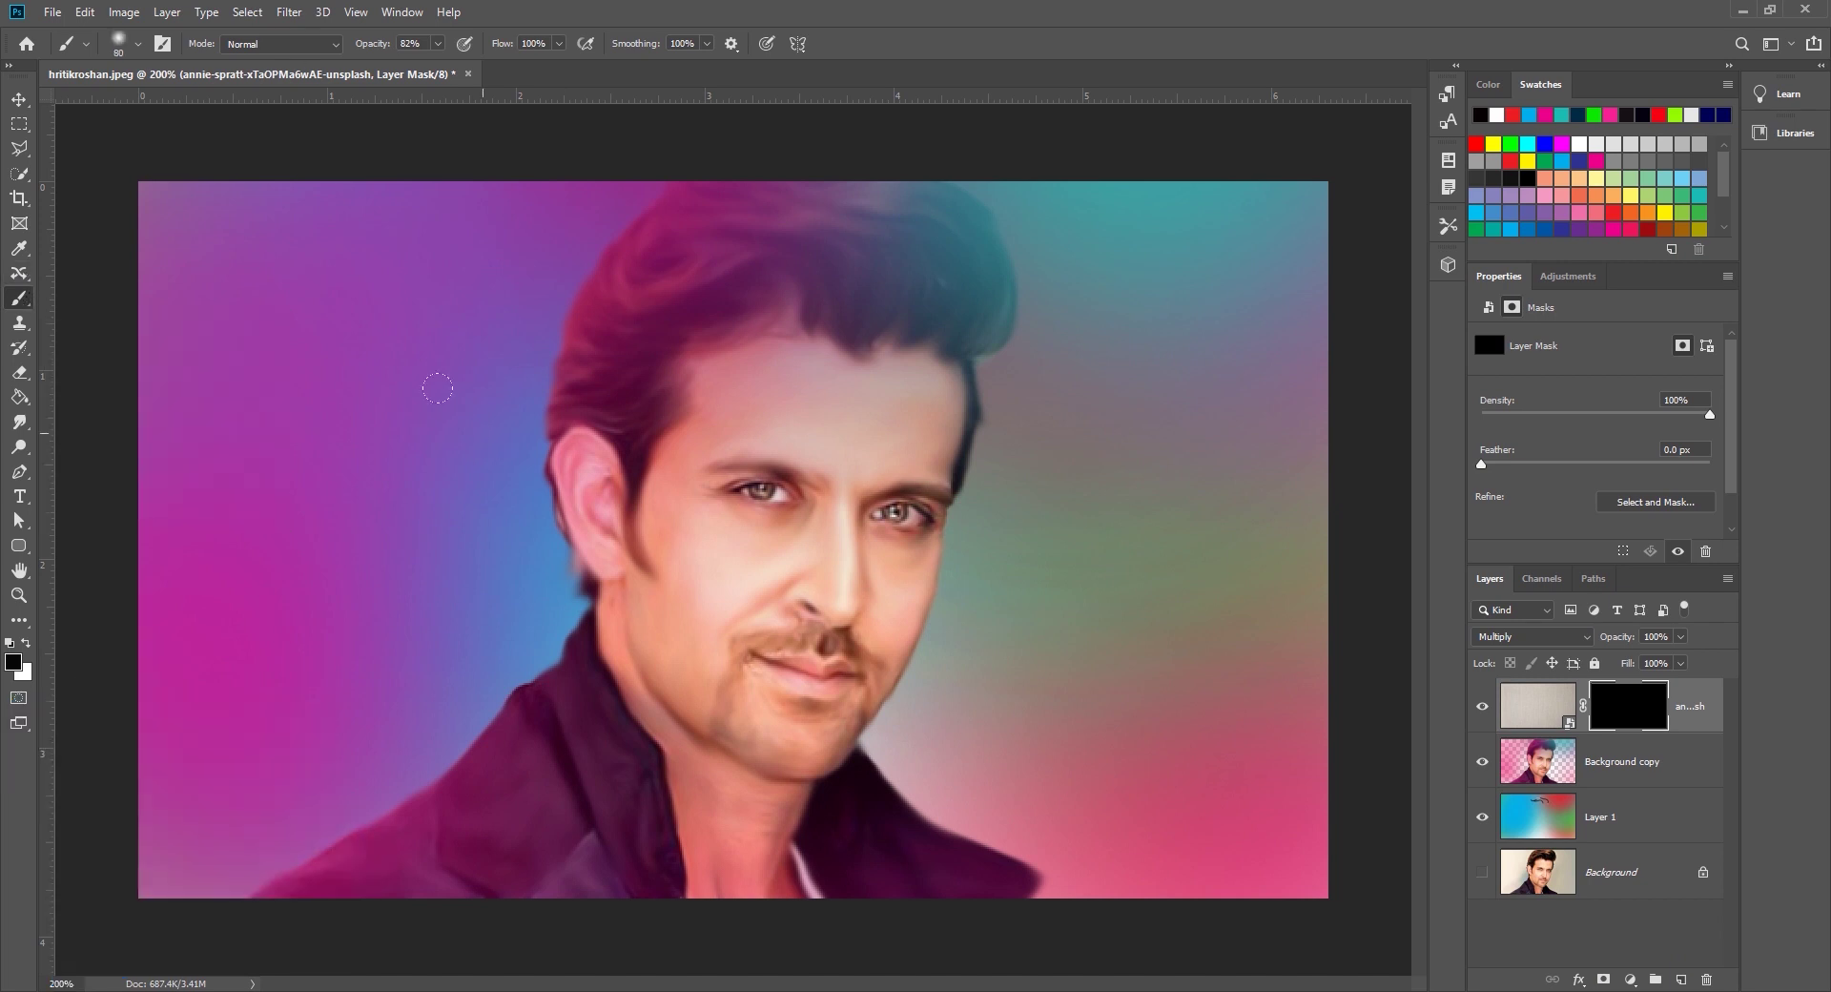
pyautogui.press('x')
pyautogui.moveTo(429, 315); pyautogui.dragTo(253, 381)
pyautogui.moveTo(448, 151)
pyautogui.mouseDown()
pyautogui.moveTo(434, 262)
pyautogui.moveTo(192, 271)
pyautogui.mouseUp()
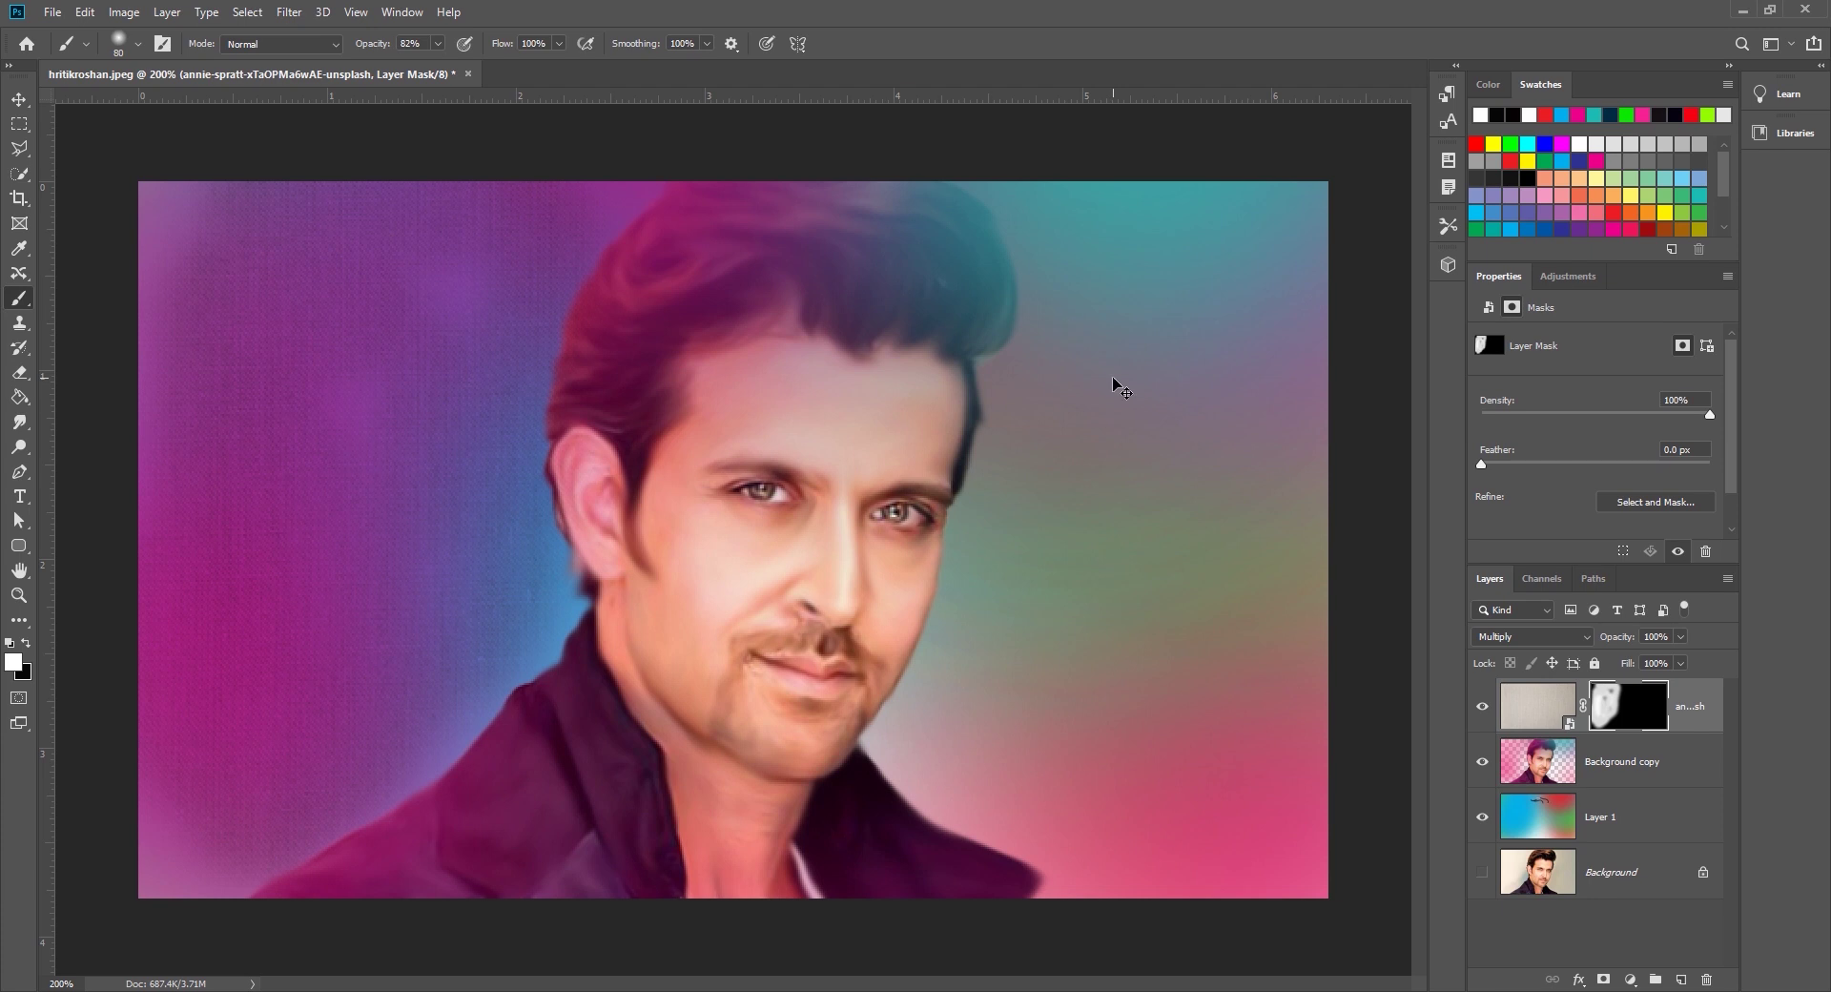
pyautogui.hotkey('ctrl', 'BackSpace')
pyautogui.moveTo(375, 43)
pyautogui.mouseDown()
pyautogui.moveTo(327, 55)
pyautogui.moveTo(394, 44)
pyautogui.mouseUp()
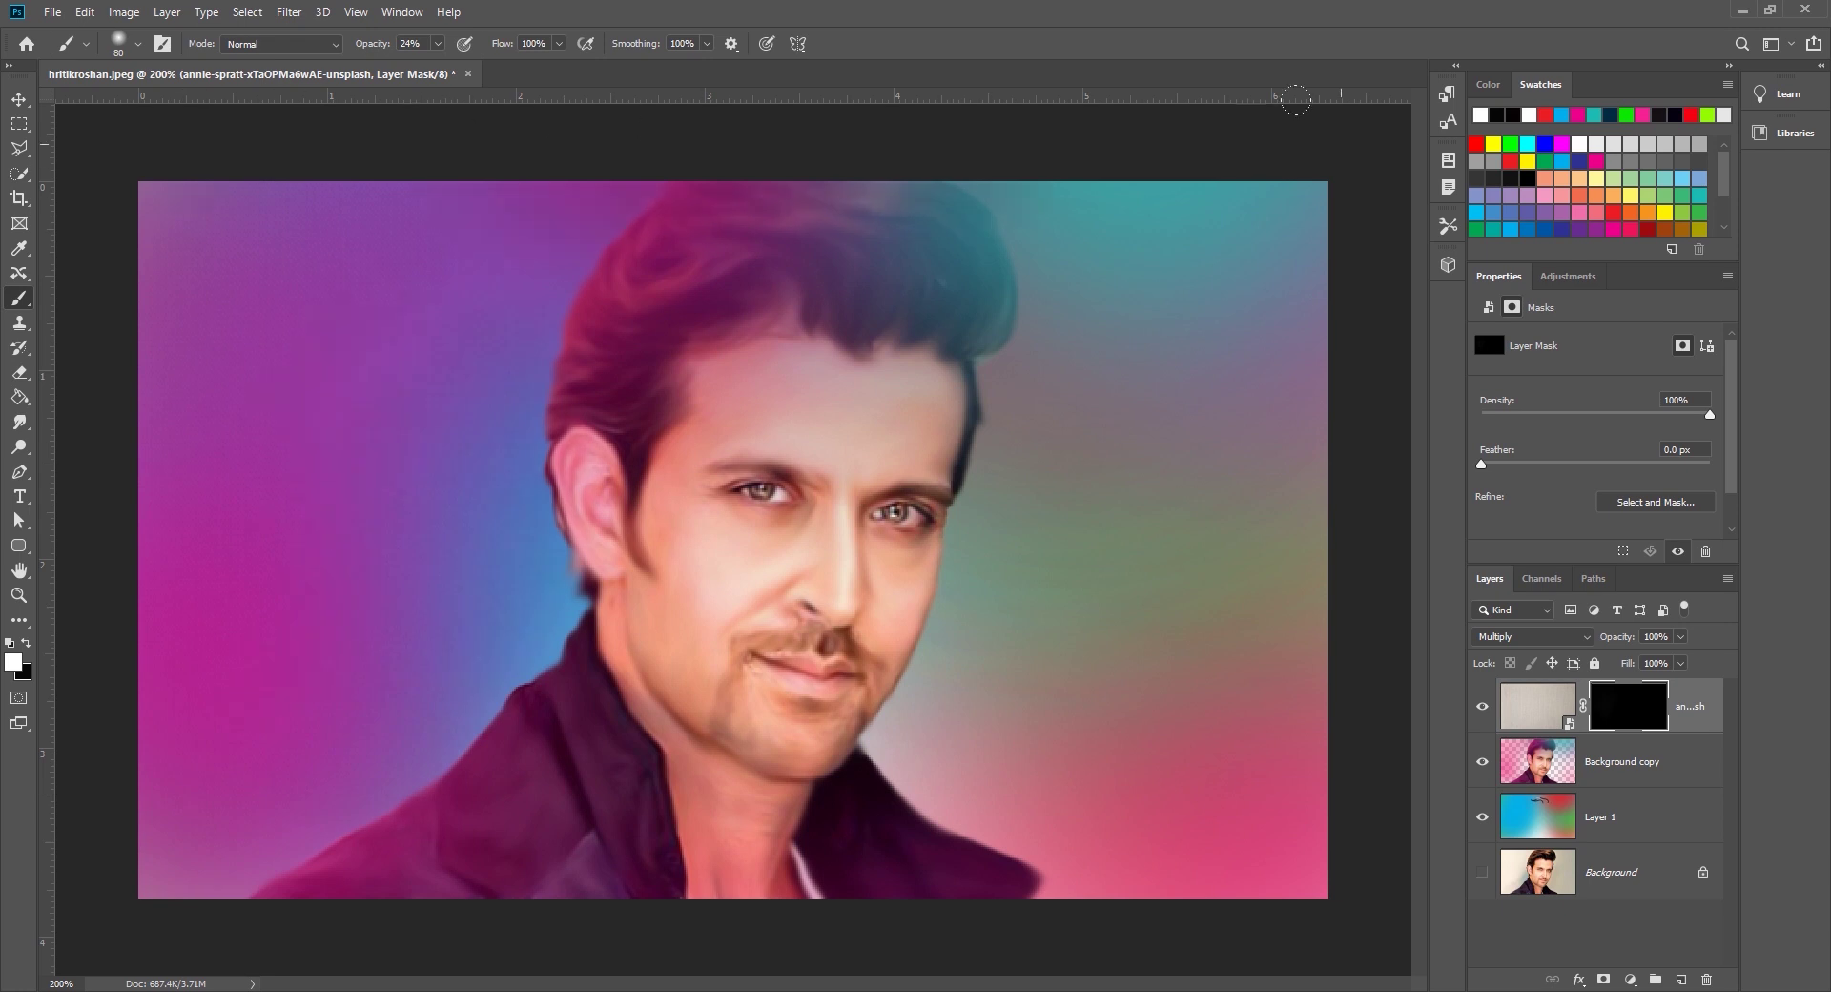
# Softly reveal texture at 24% on the right, around the face, top and left edges; check at 100% and 300%
pyautogui.moveTo(1144, 215); pyautogui.dragTo(1268, 305)
pyautogui.moveTo(1125, 372)
pyautogui.mouseDown()
pyautogui.moveTo(1039, 667)
pyautogui.moveTo(954, 858)
pyautogui.mouseUp()
pyautogui.moveTo(1240, 782); pyautogui.dragTo(1259, 582)
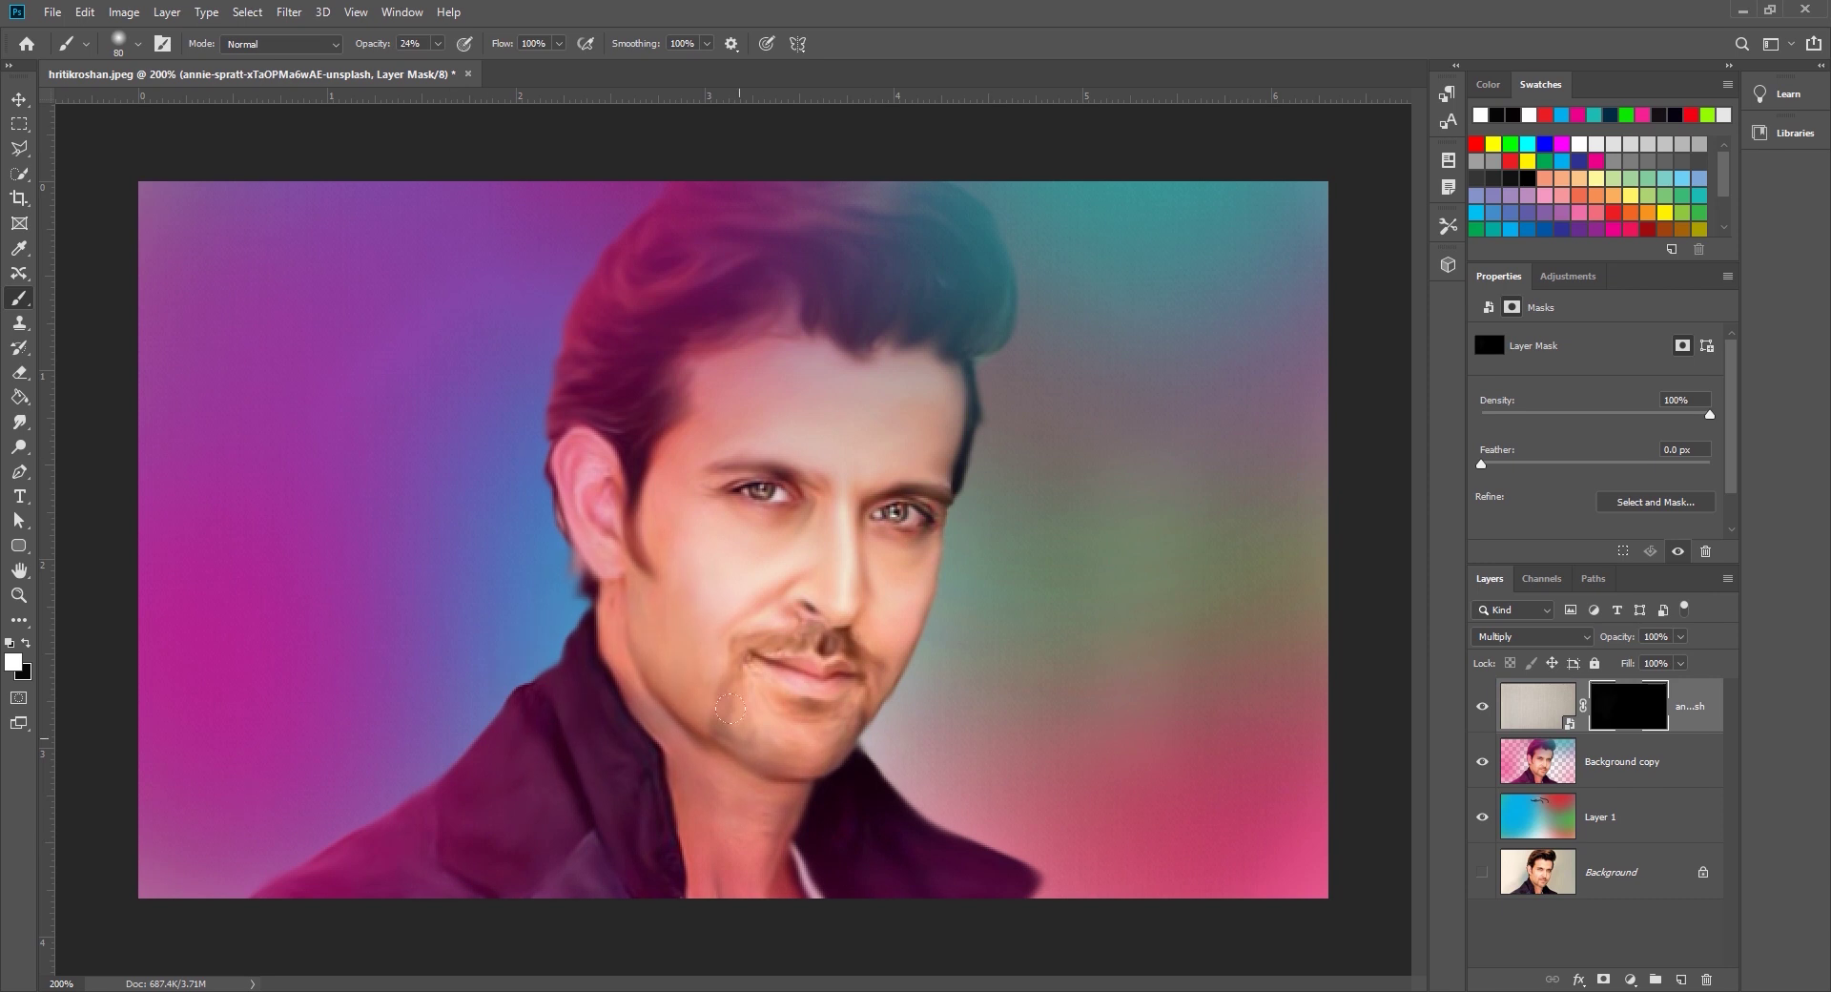
pyautogui.moveTo(810, 401); pyautogui.dragTo(863, 458)
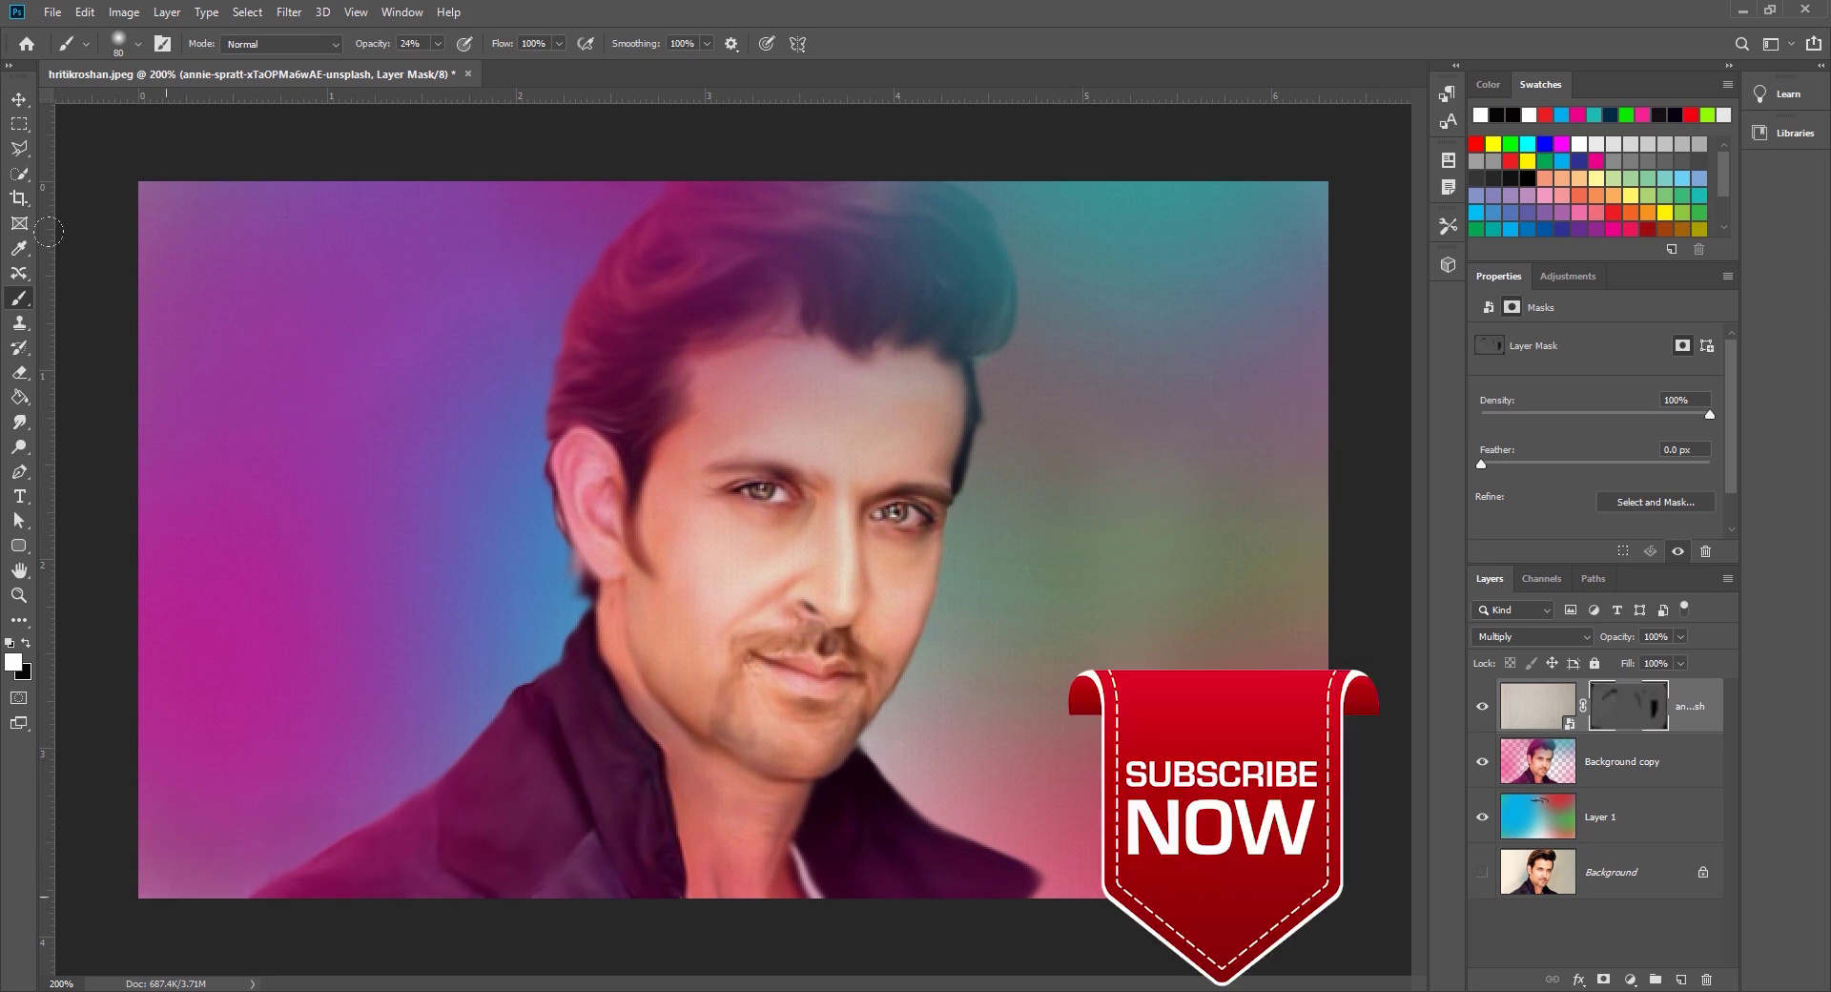
pyautogui.moveTo(1232, 122); pyautogui.dragTo(1271, 356)
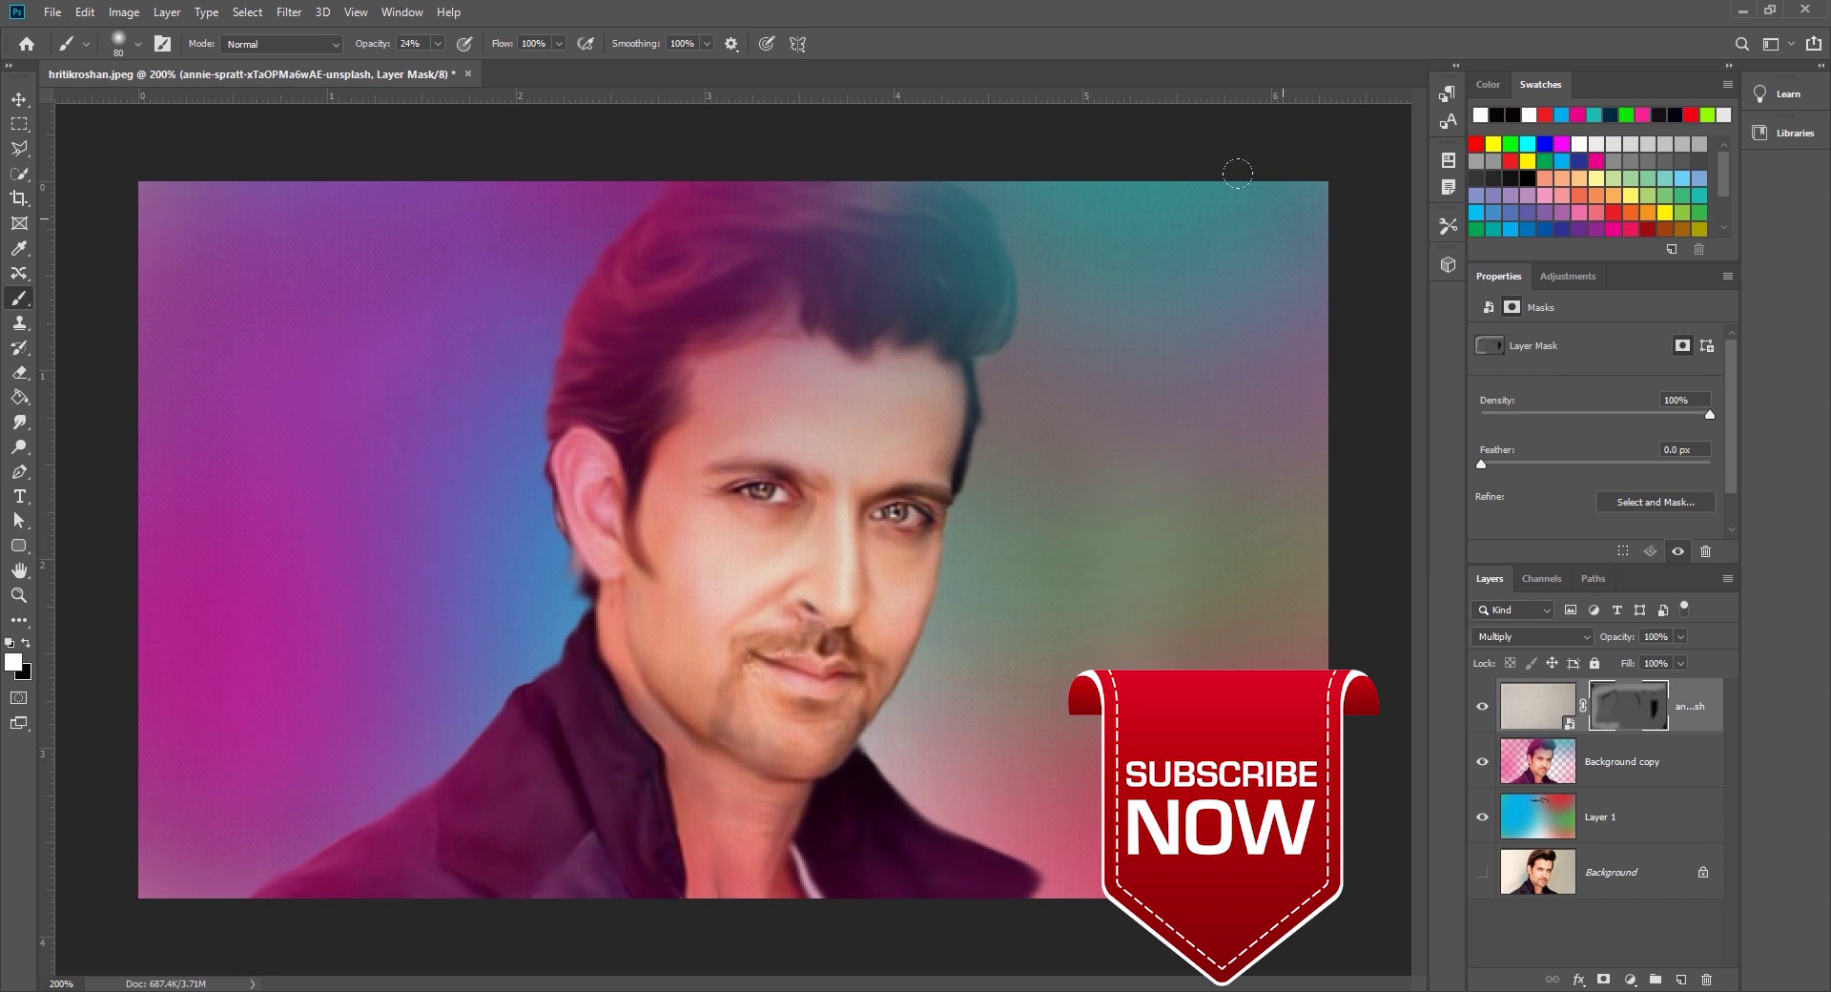
pyautogui.moveTo(572, 119)
pyautogui.mouseDown()
pyautogui.moveTo(376, 143)
pyautogui.moveTo(134, 687)
pyautogui.mouseUp()
pyautogui.moveTo(1321, 599); pyautogui.dragTo(1318, 911)
pyautogui.hotkey('ctrl', '-')
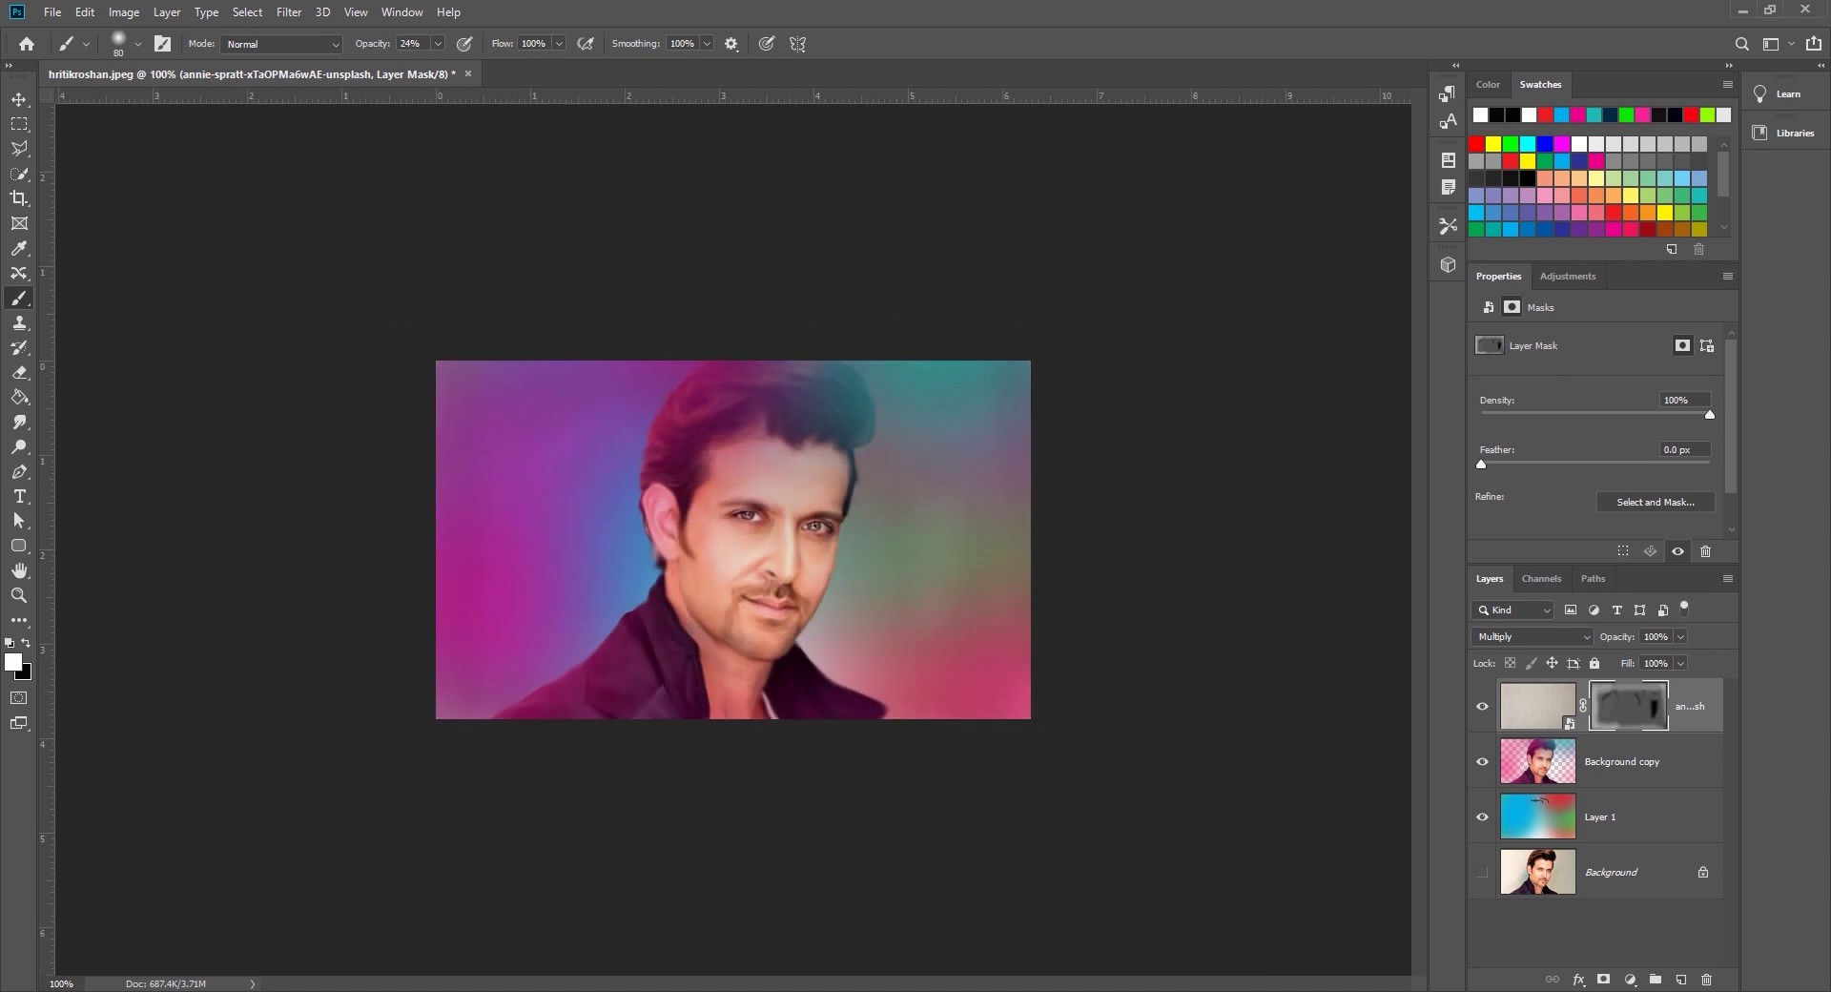
pyautogui.hotkey('ctrl', '+')
pyautogui.hotkey('ctrl', '+')
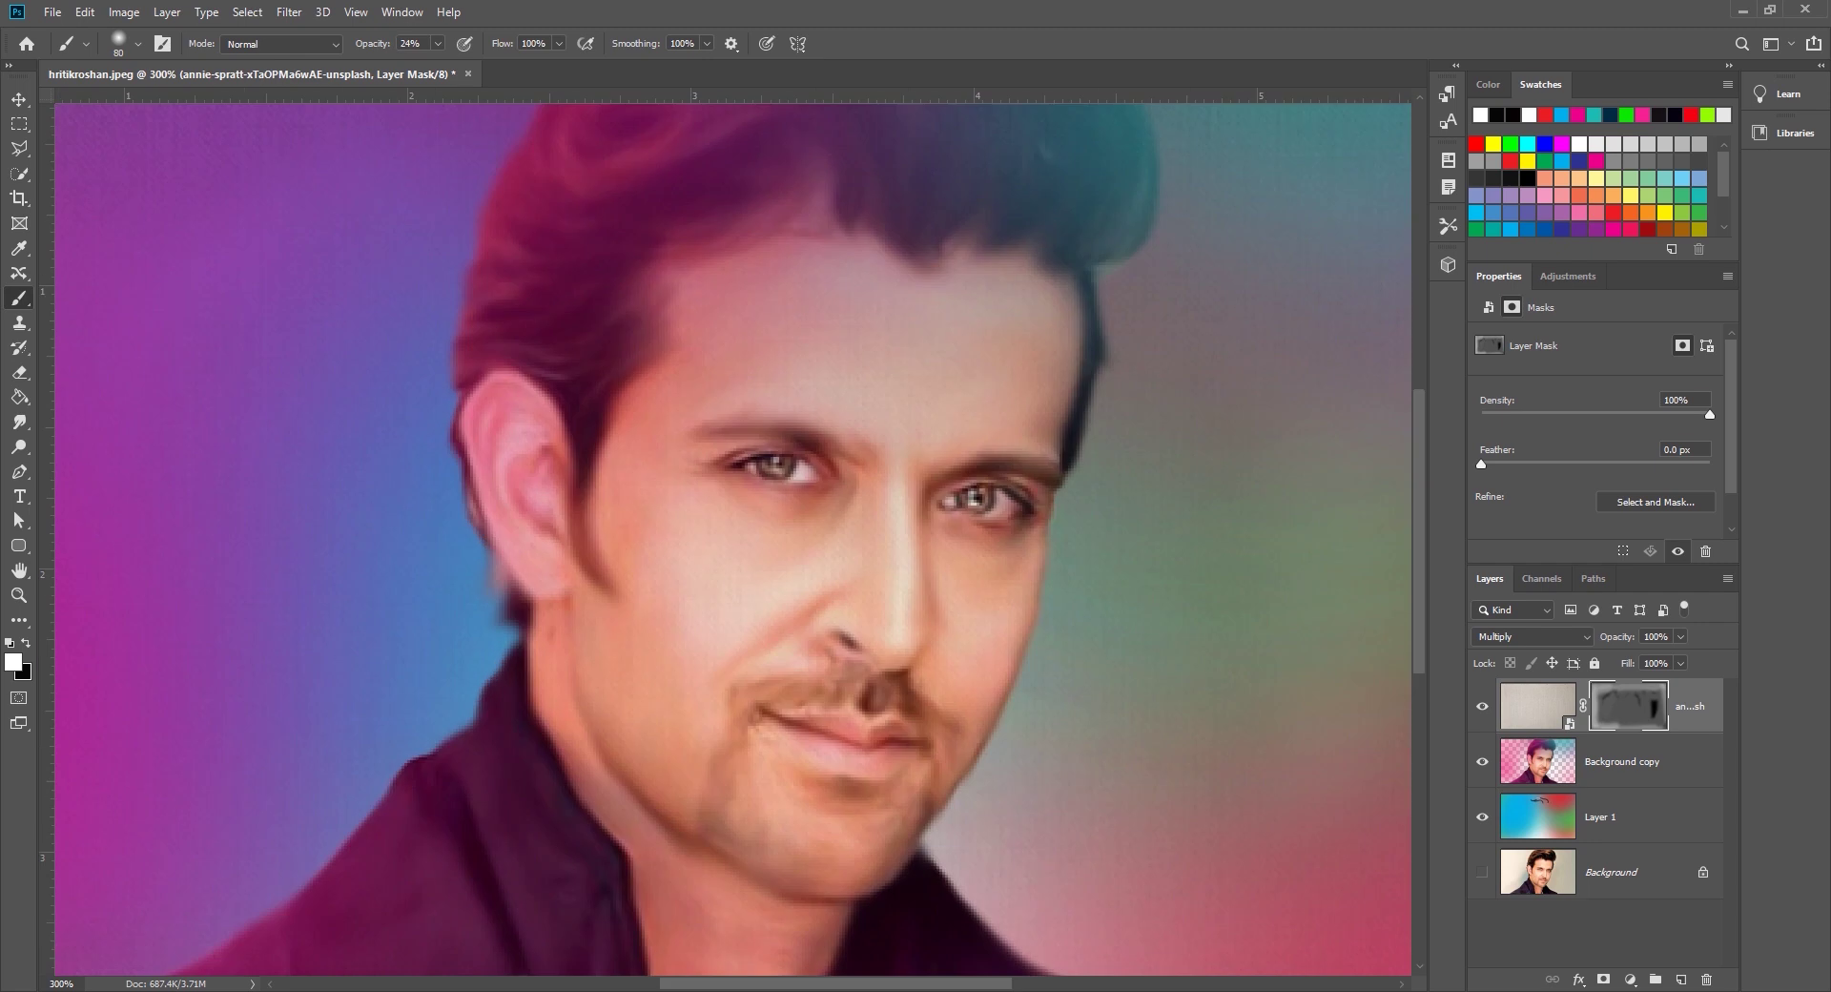
pyautogui.hotkey('ctrl', '-')
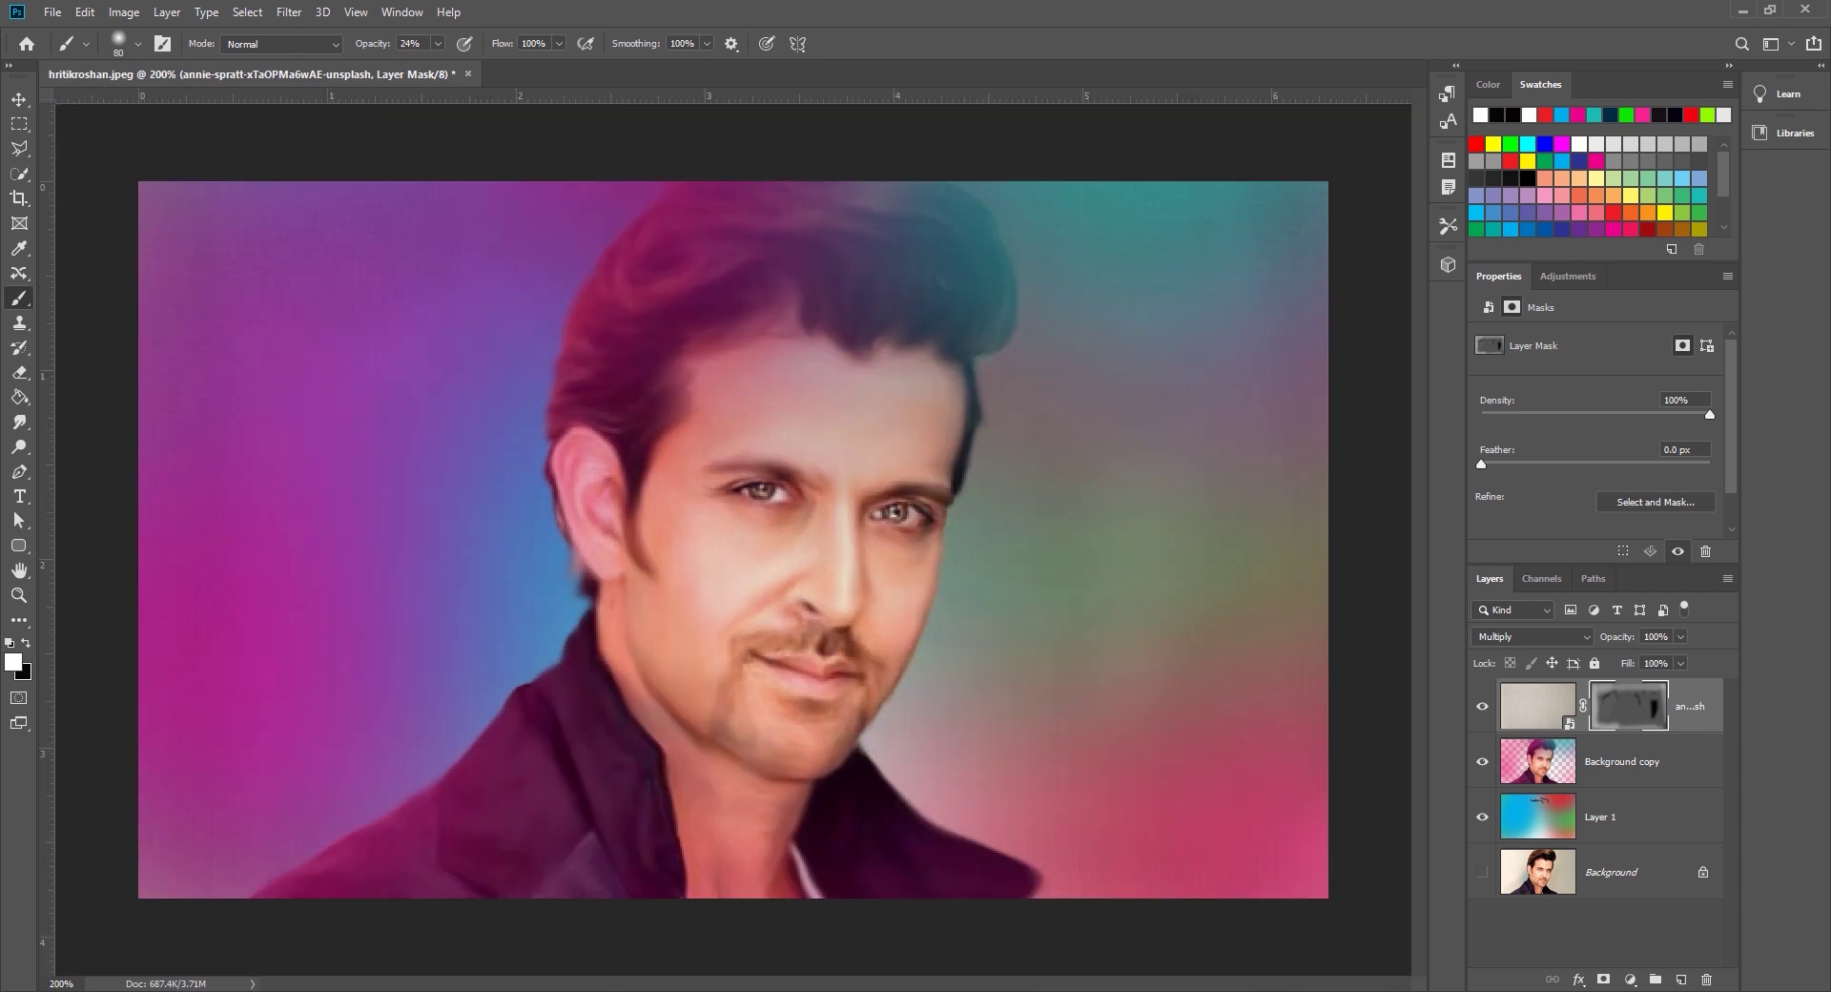